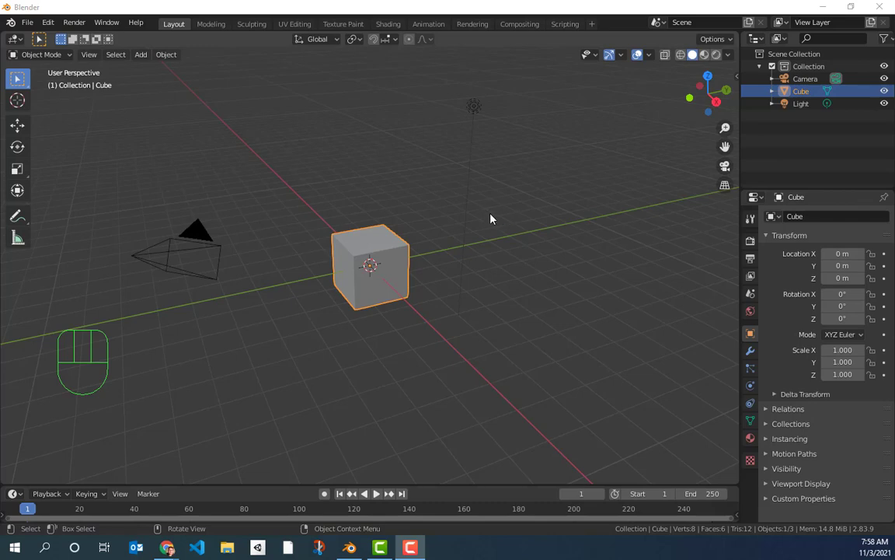
Delete the default cube from the scene.
middle_drag(474, 247, 455, 237)
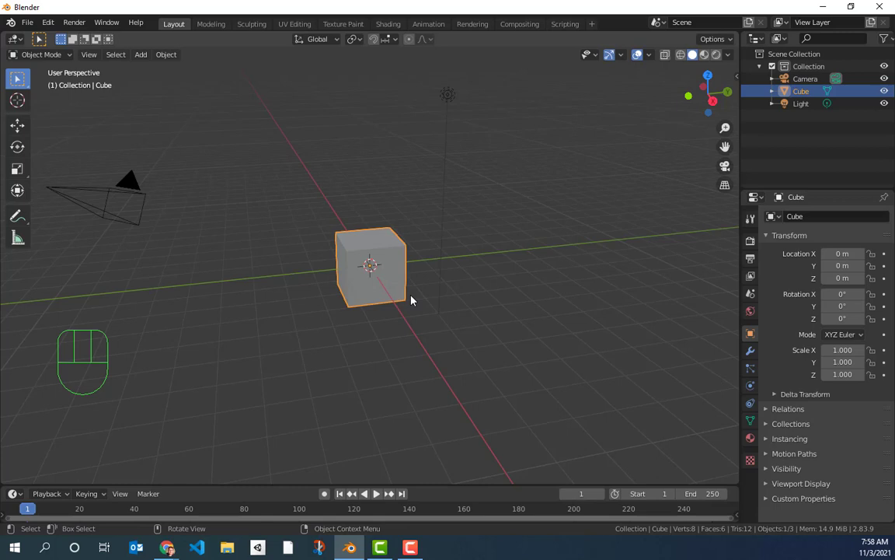
click(396, 275)
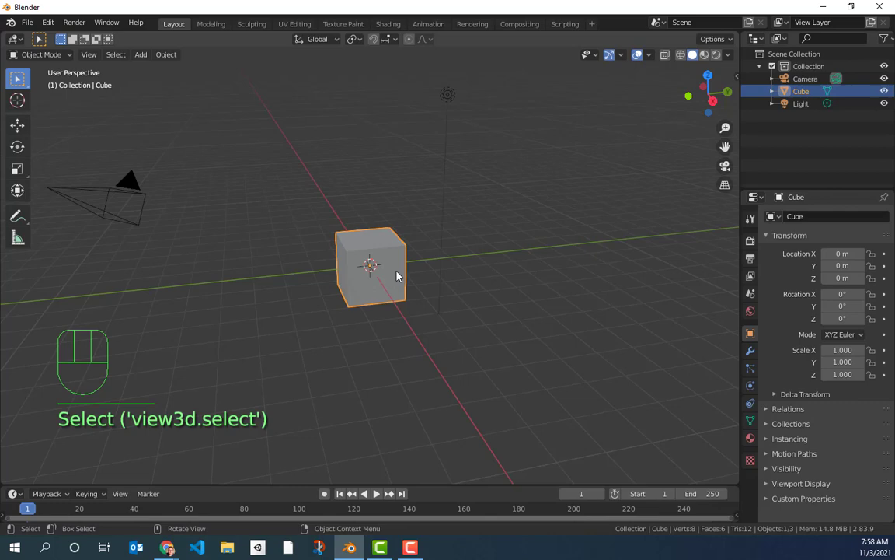
middle_drag(395, 275, 383, 248)
key(x)
click(385, 269)
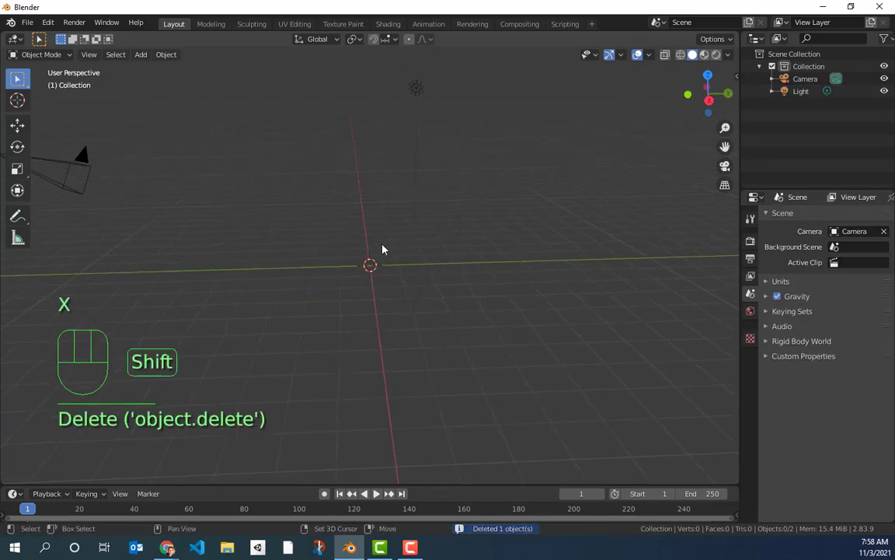
Add a torus mesh at the origin and rotate it 90° about the global X axis in front view.
key(shift+a)
mouse_move(384, 246)
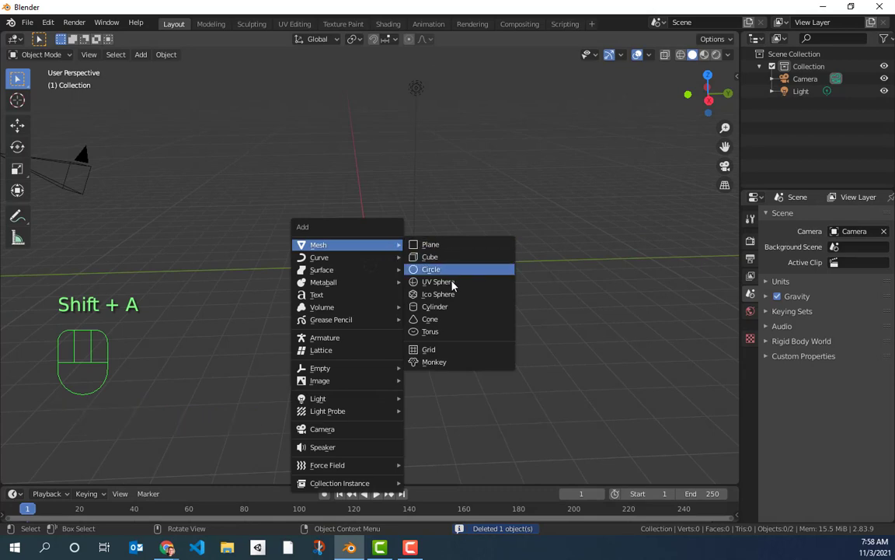
click(435, 331)
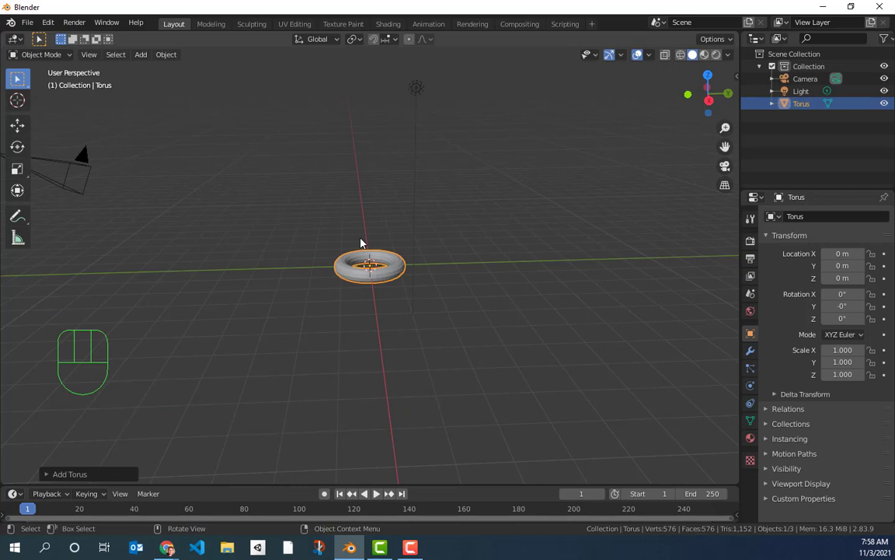
key(KP_1)
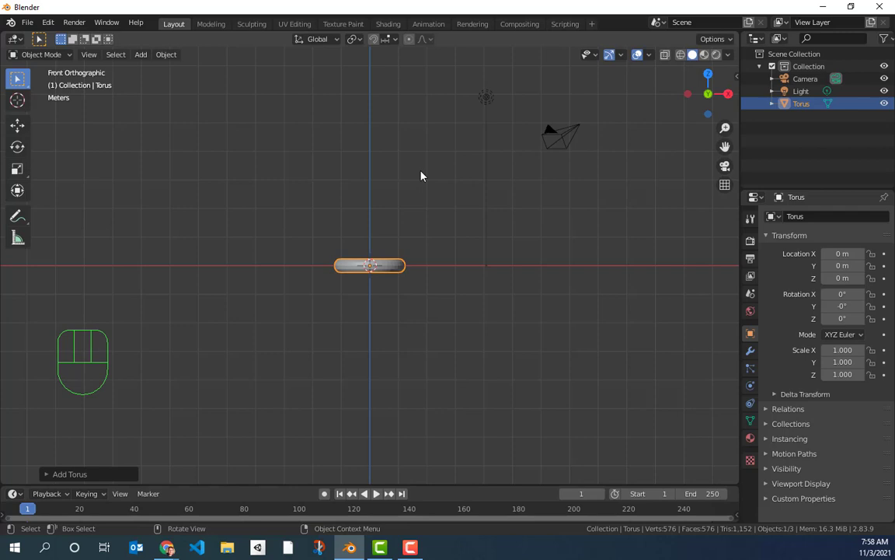
text(r)
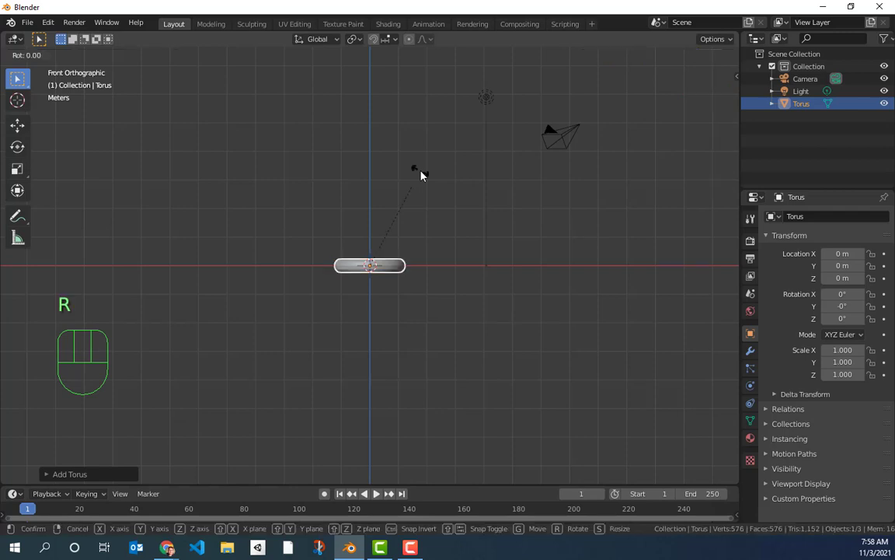
text(x90)
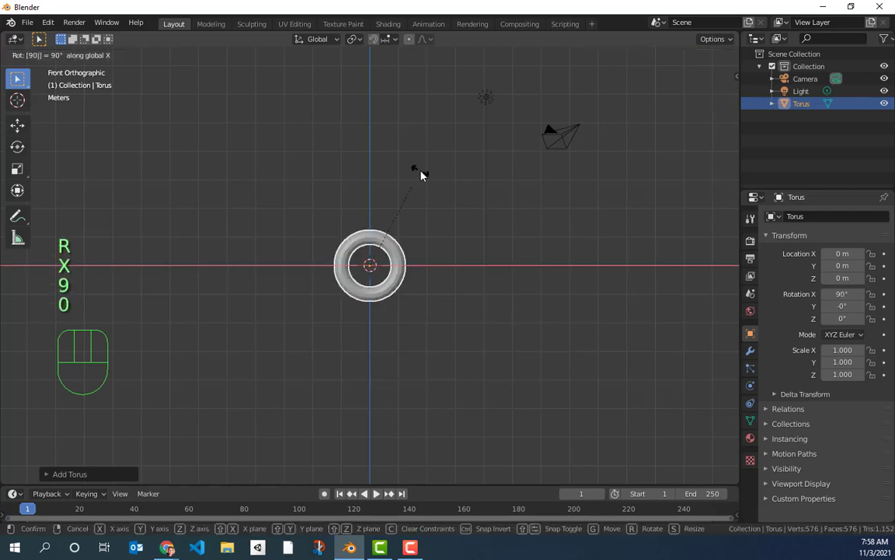
key(Return)
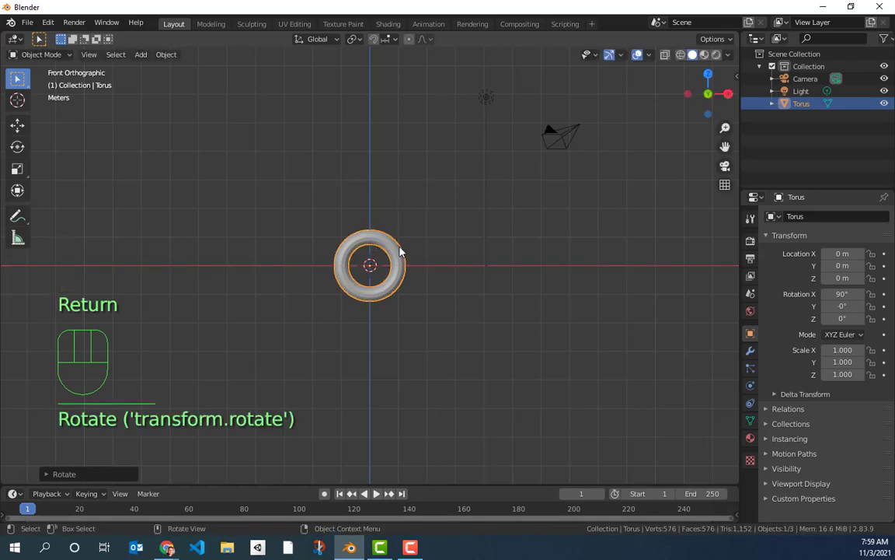
With X-ray enabled, move the vertices of the torus's upper half up about 0.8 m along Z to form an elongated chain link.
scroll(400, 251, up, 2)
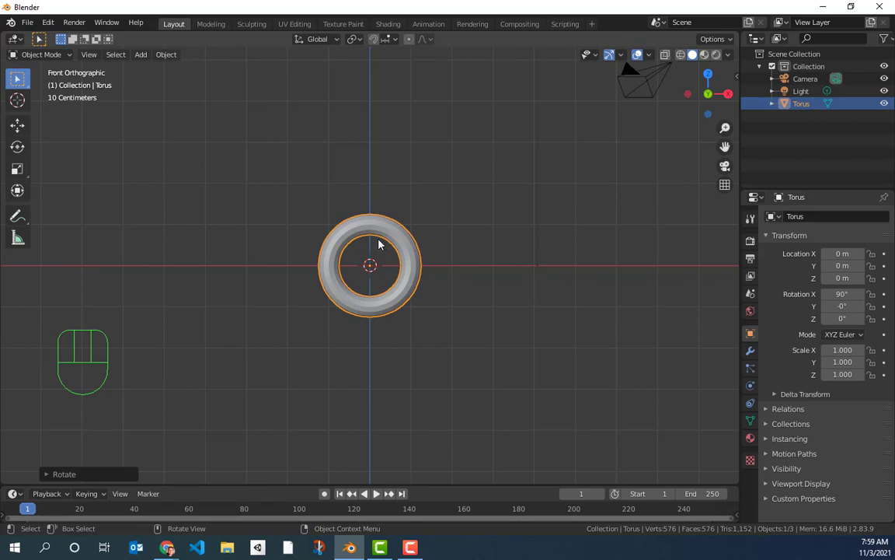
key(Tab)
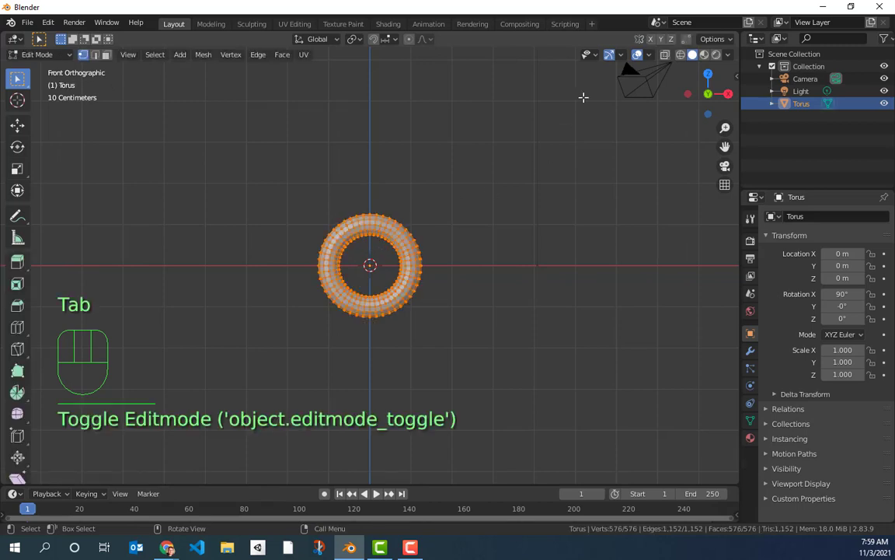
click(667, 56)
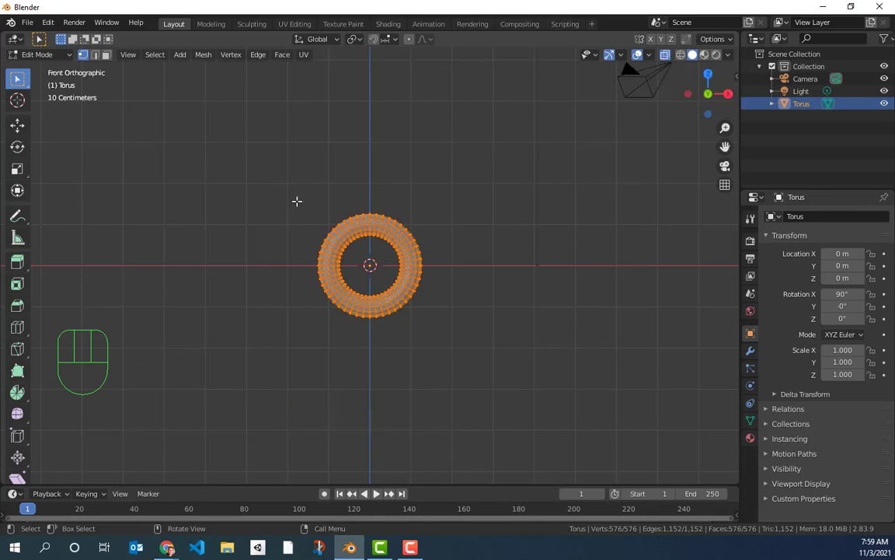
drag(296, 199, 438, 267)
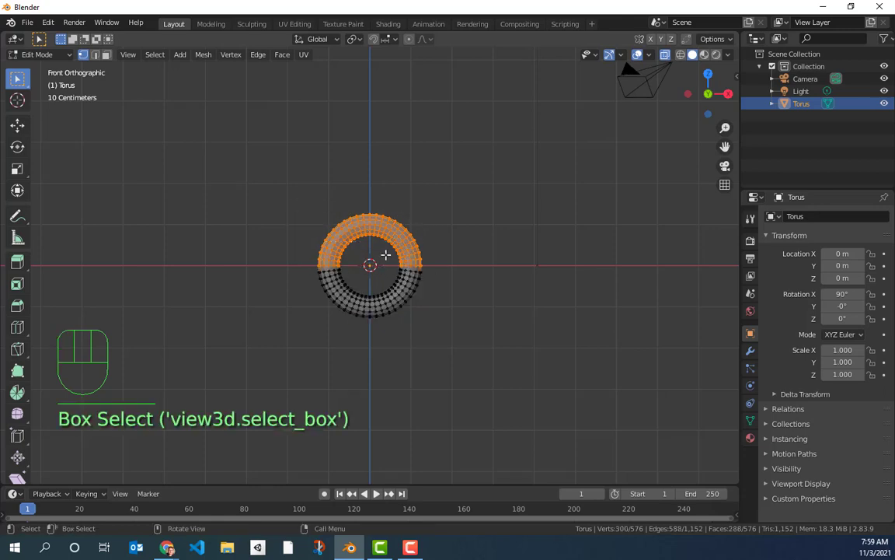
key(g)
key(z)
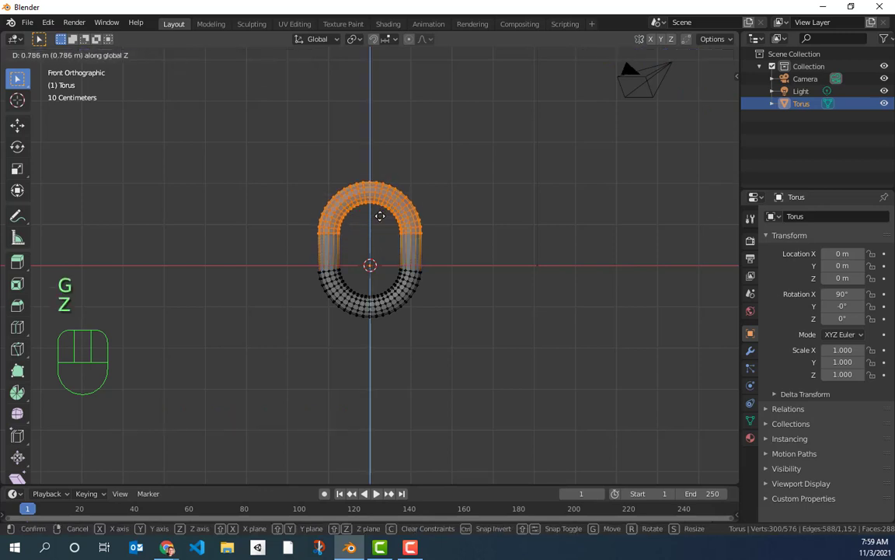
click(436, 217)
key(Tab)
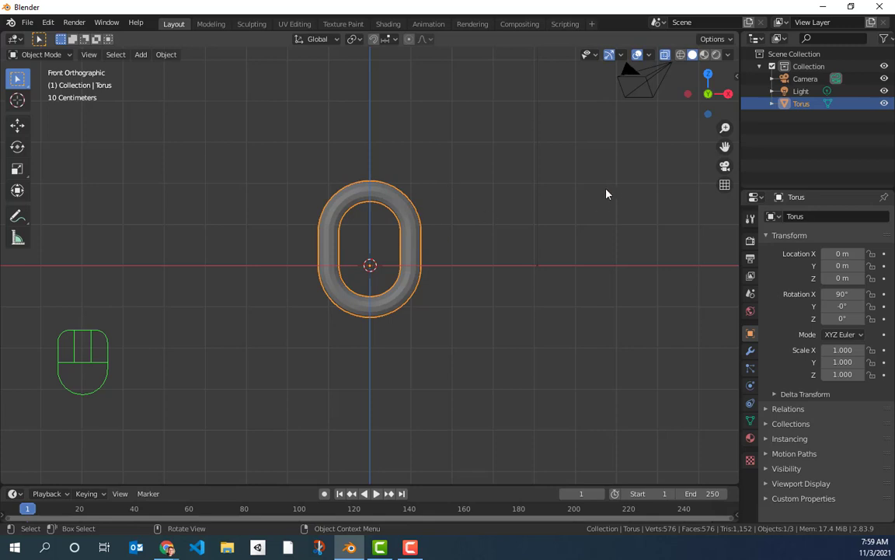
Check the chain link's dimensions in its item transform properties.
key(n)
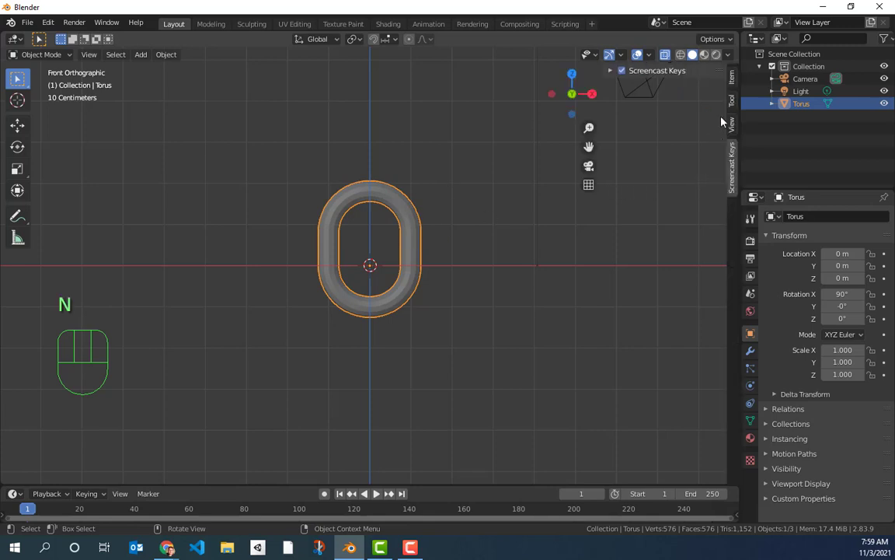
click(731, 79)
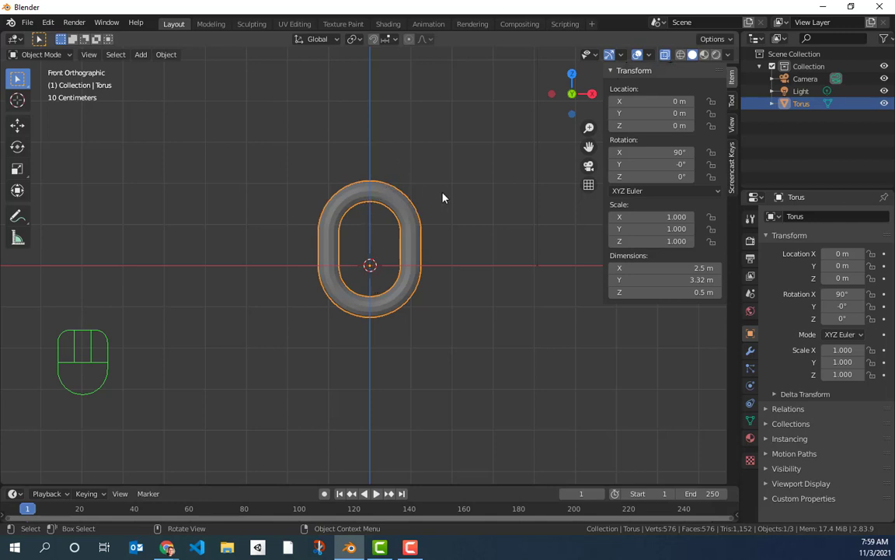
key(n)
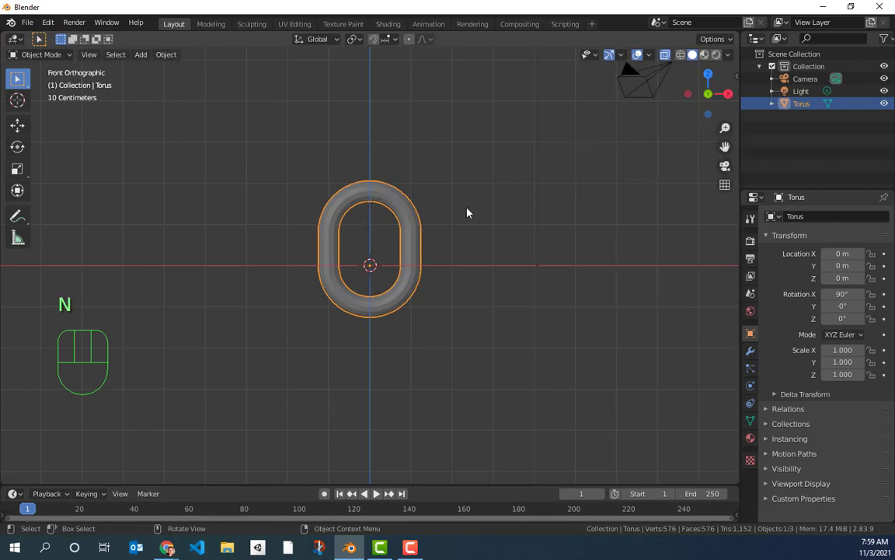
Duplicate the chain link and move the copy down about 2.05 m along the Z axis.
click(410, 251)
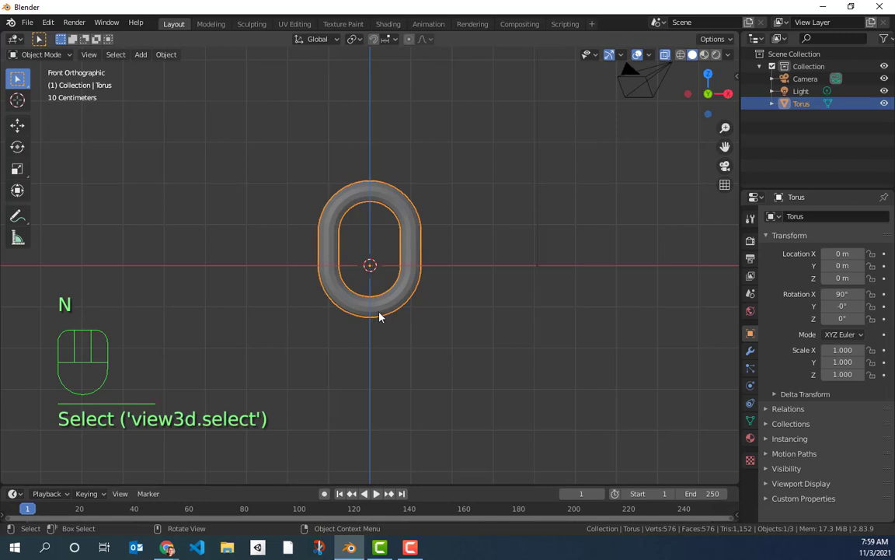
scroll(381, 311, down, 1)
shift+middle_drag(408, 277, 407, 231)
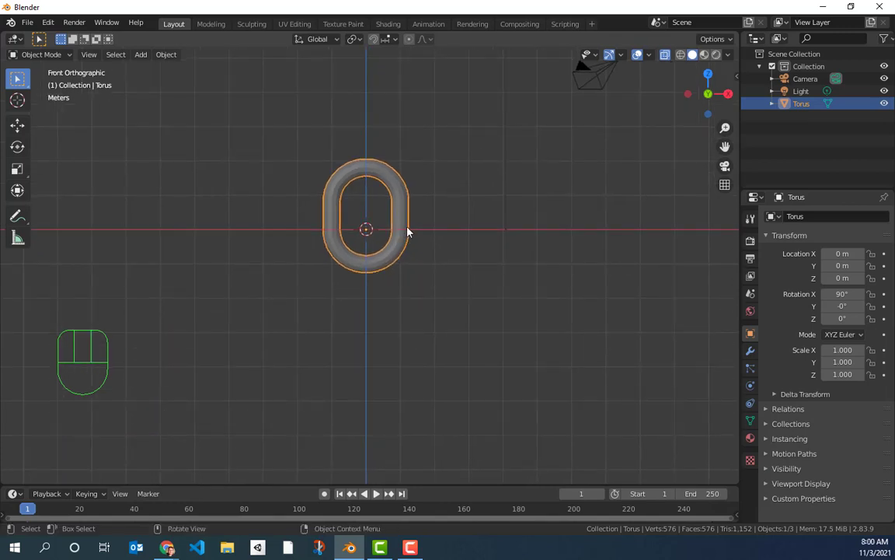
key(shift+d)
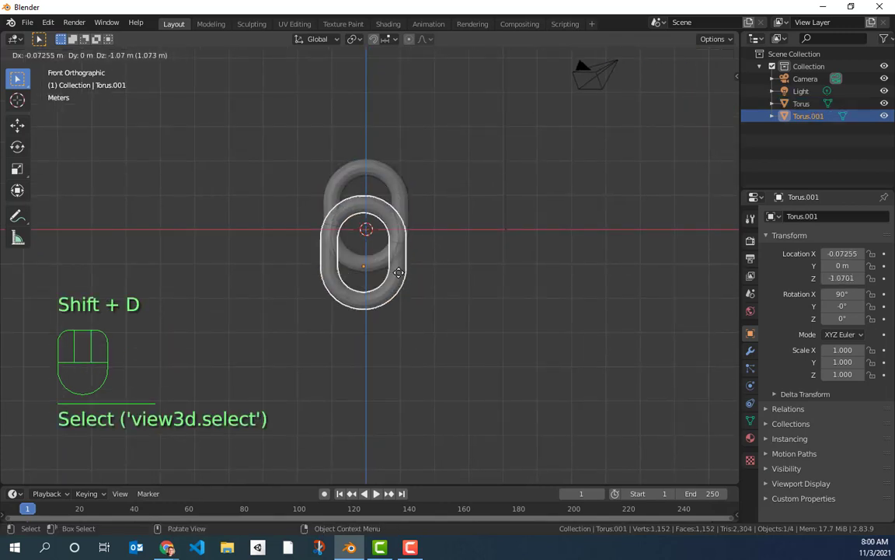
key(z)
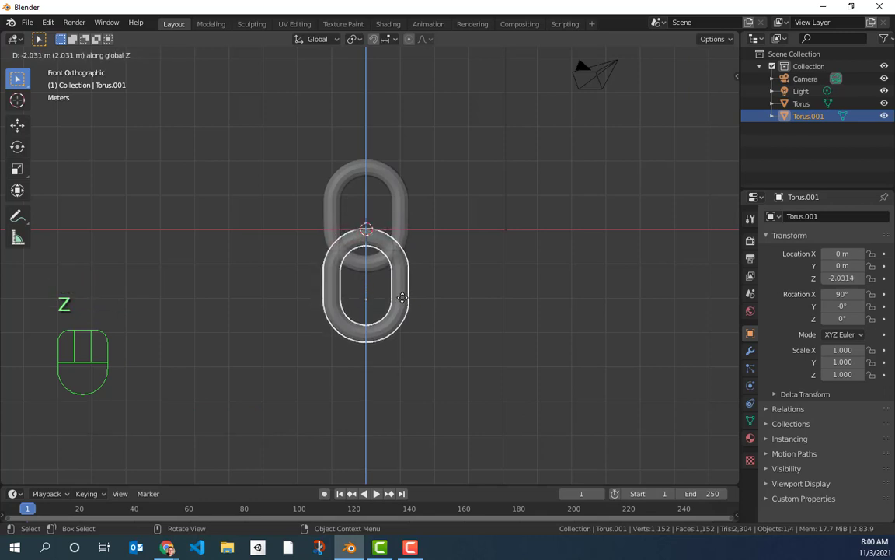
click(402, 298)
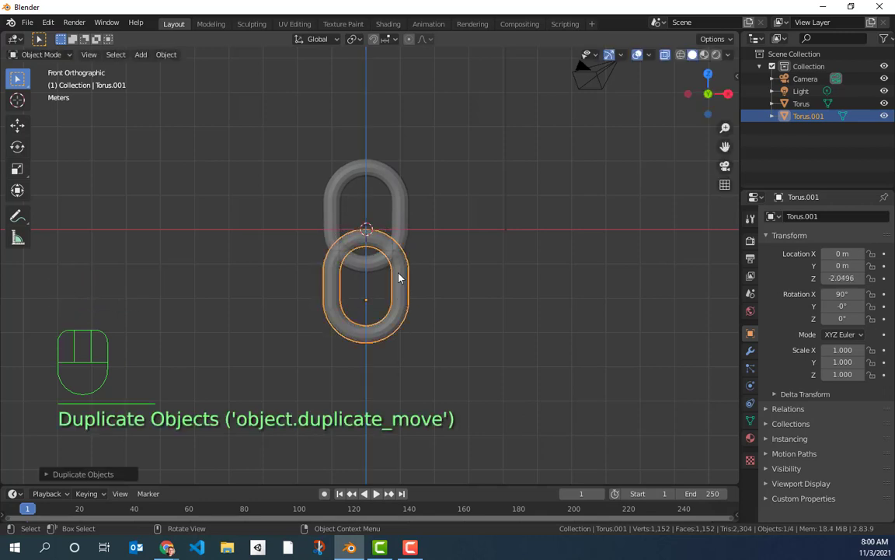
Rotate the lower link 90° about the global Z axis and turn off X-ray display.
text(rz90)
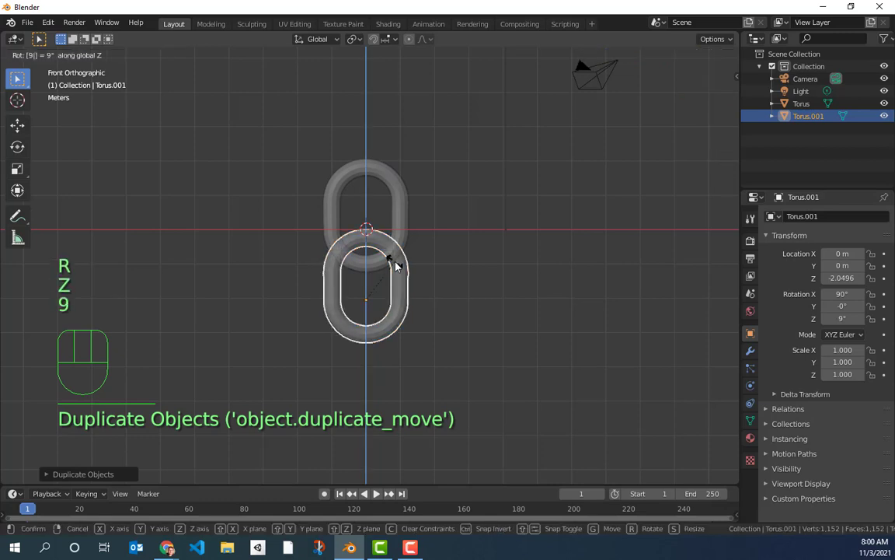
key(Return)
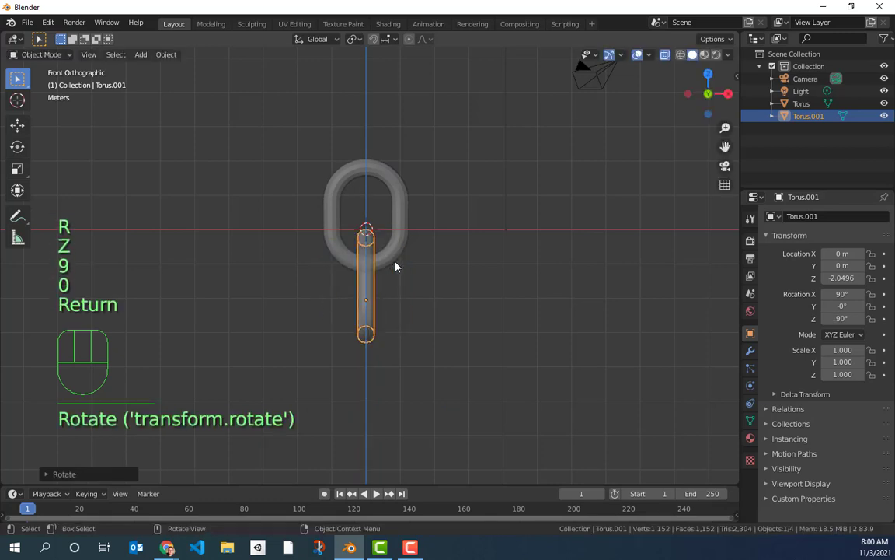
click(422, 283)
middle_drag(422, 284, 444, 292)
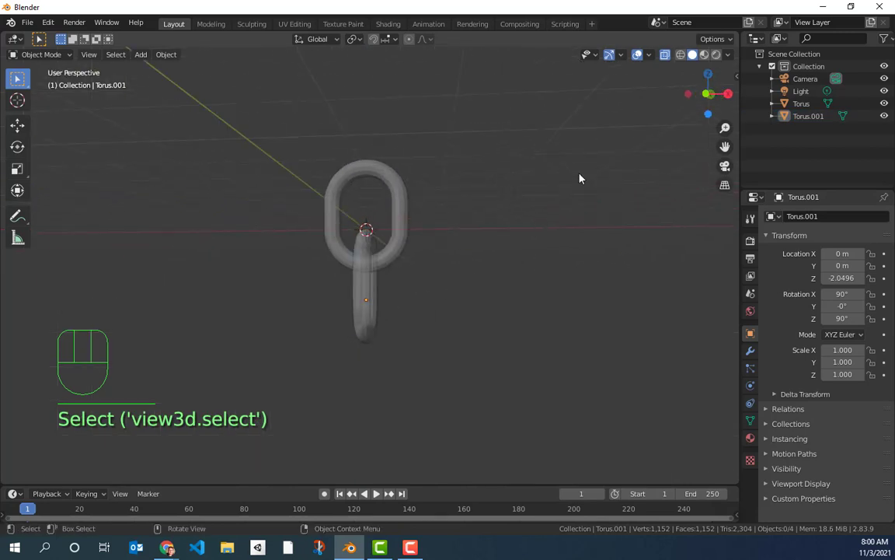
click(664, 55)
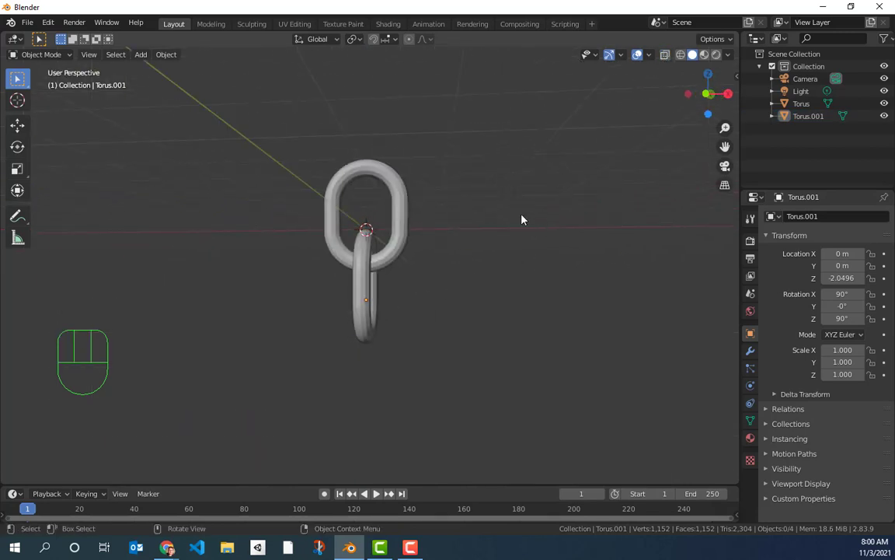
Duplicate both interlocked links together and move the copies down about 4.04 m along the Z axis.
middle_drag(522, 216, 469, 211)
scroll(486, 236, down, 3)
scroll(392, 207, up, 1)
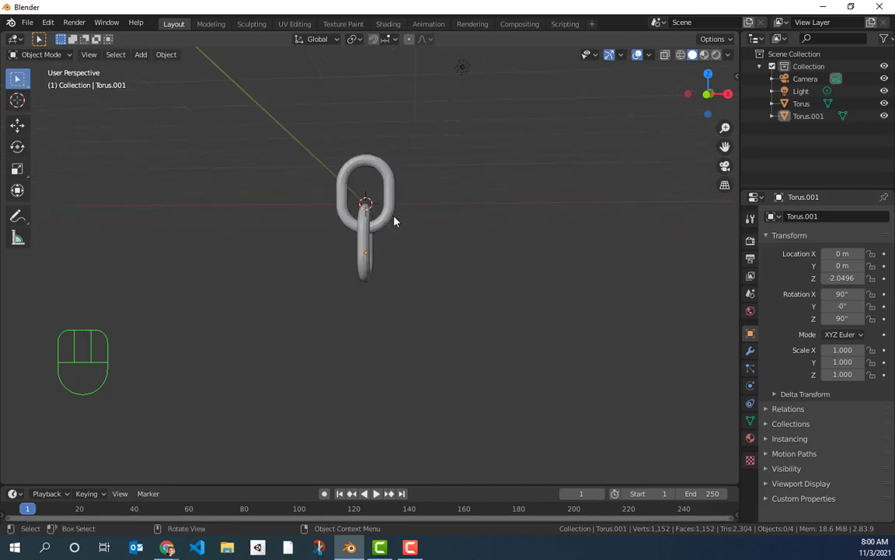
click(386, 221)
shift+click(370, 235)
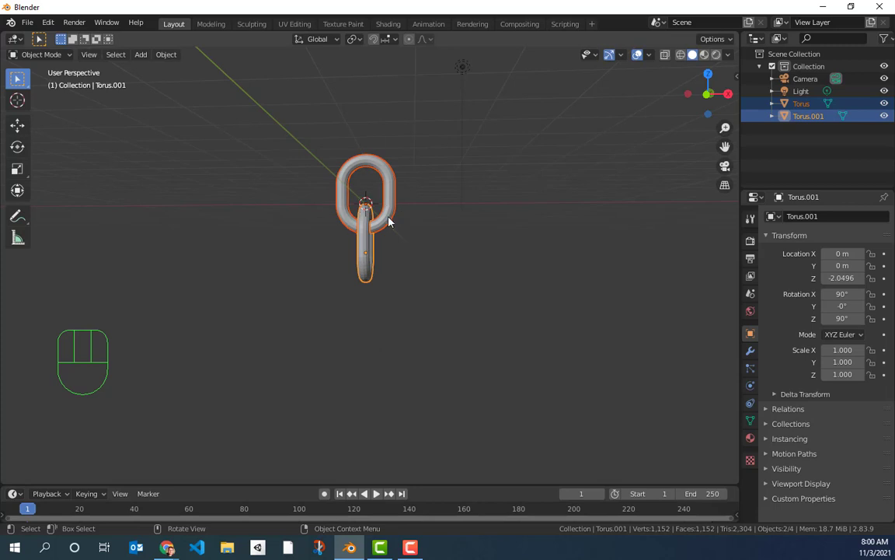
key(shift)
key(shift+d)
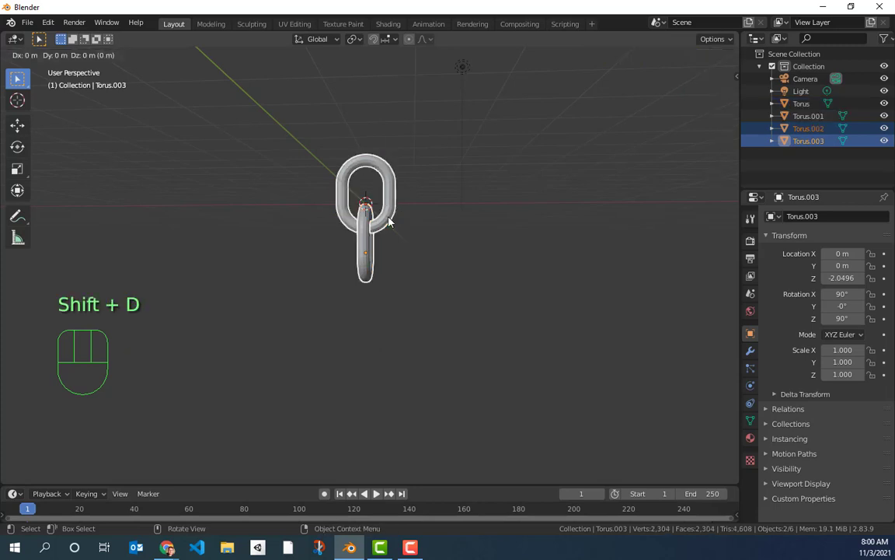
key(z)
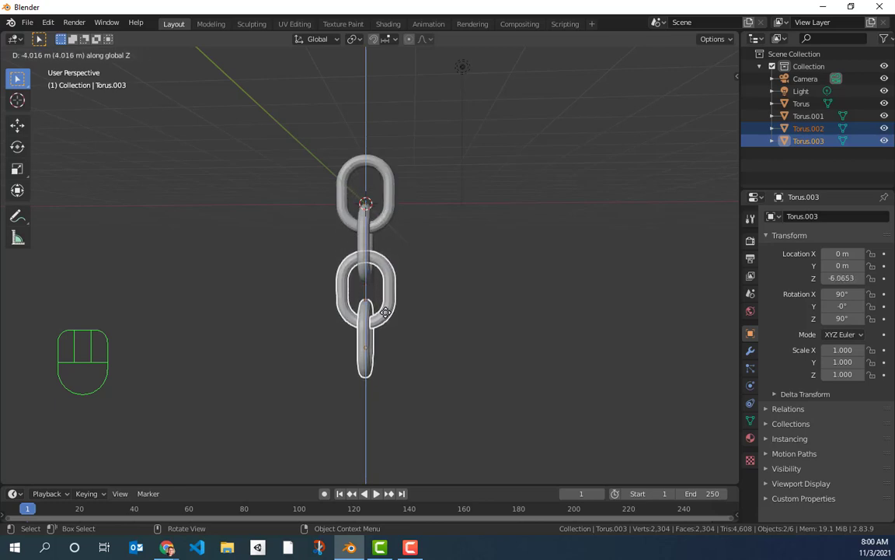
click(386, 314)
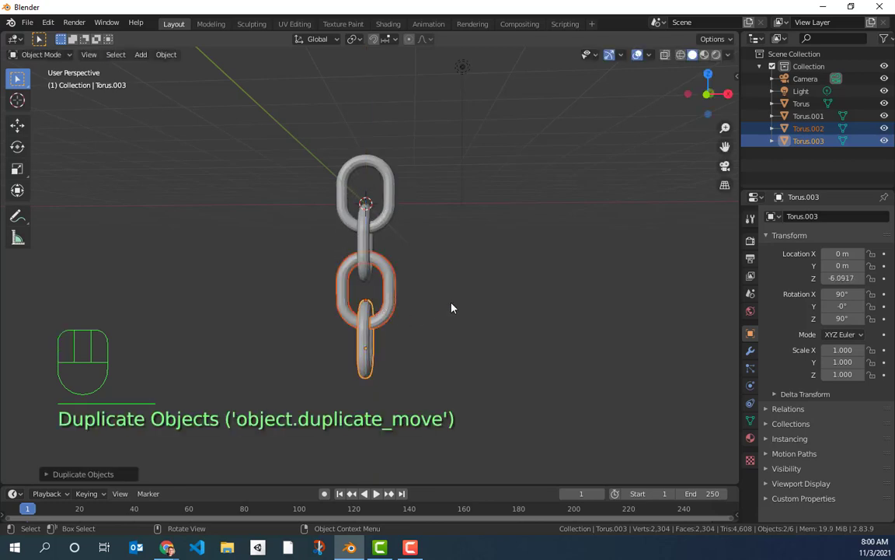
Repeat the last duplicate-and-move of the link pair four times to lengthen the chain downward.
scroll(452, 306, down, 6)
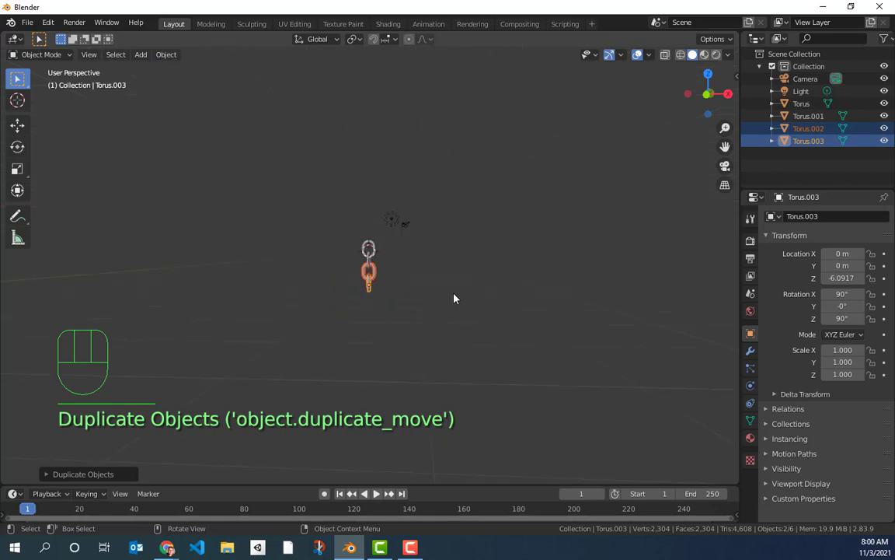
key(shift+r)
key(shift+r)
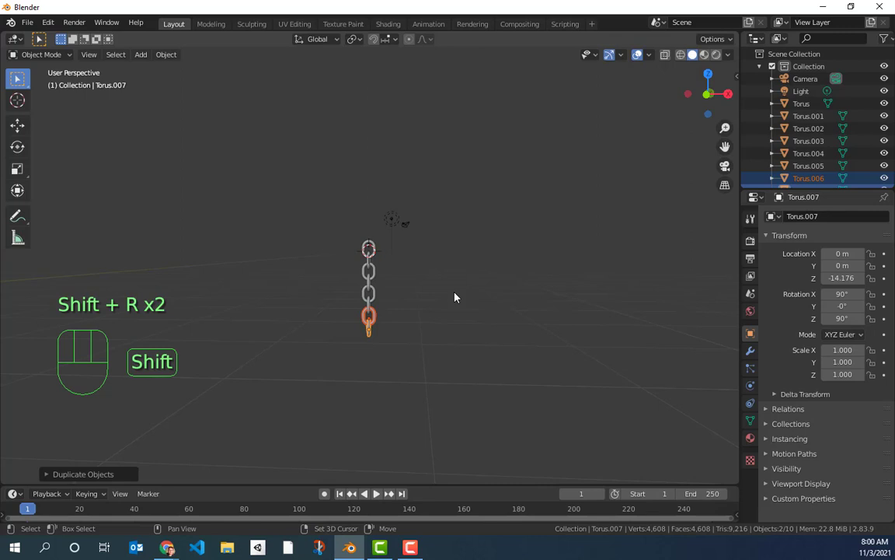
key(shift+r)
key(shift+r)
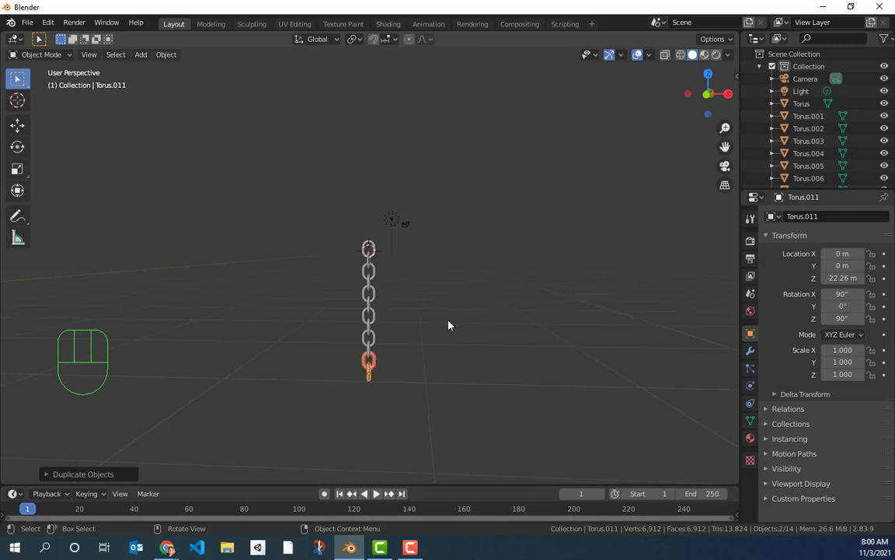
Repeat the last duplicate-and-move once more to extend the chain's lower end, and clear the selection.
key(shift)
key(shift+r)
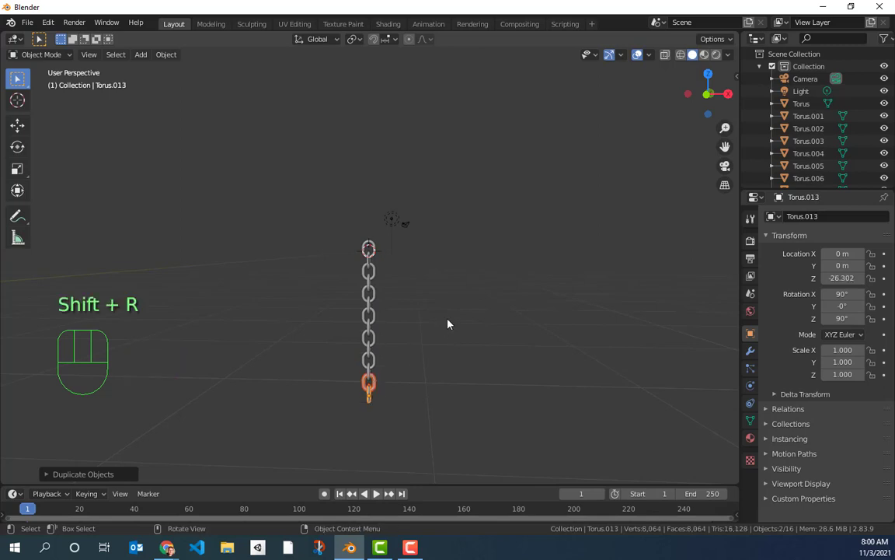
click(451, 302)
Select every chain link and move the whole chain up about 36.3 m along the Z axis.
middle_drag(451, 303, 431, 294)
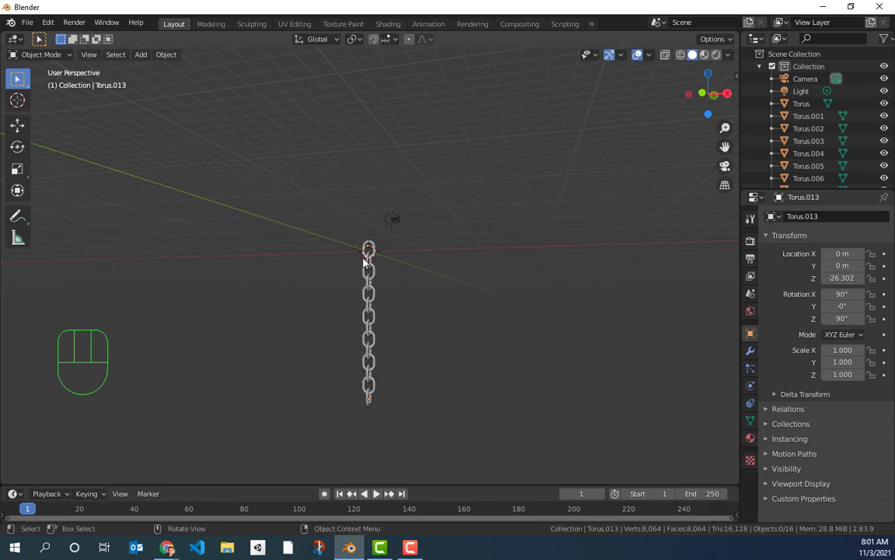
drag(349, 246, 379, 400)
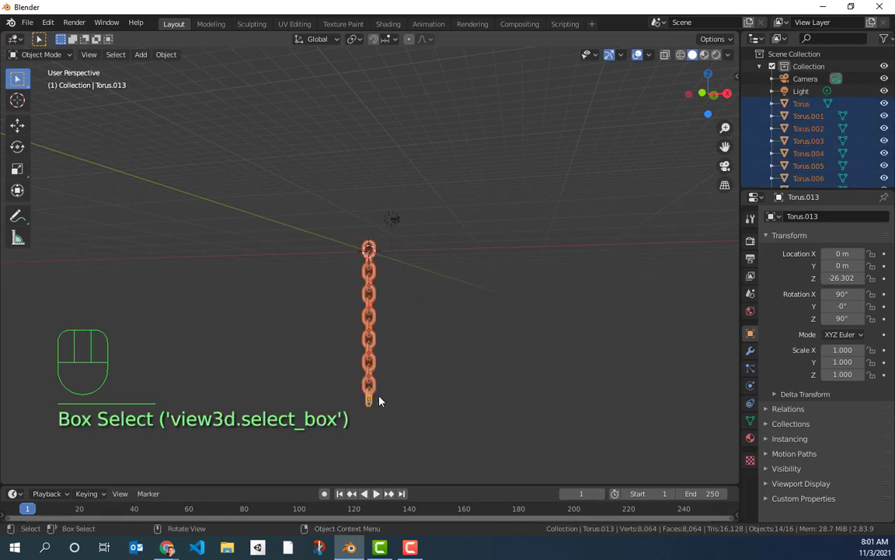
middle_drag(396, 319, 413, 333)
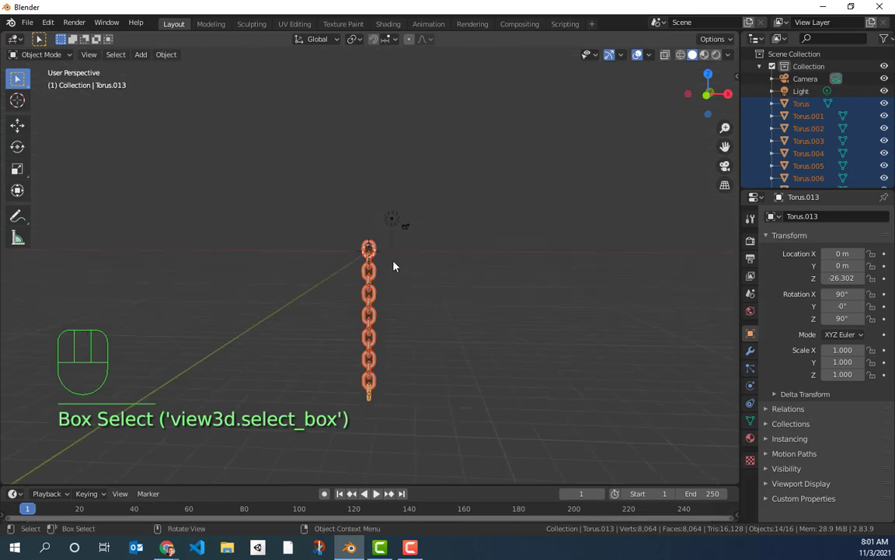
scroll(393, 266, down, 3)
key(g)
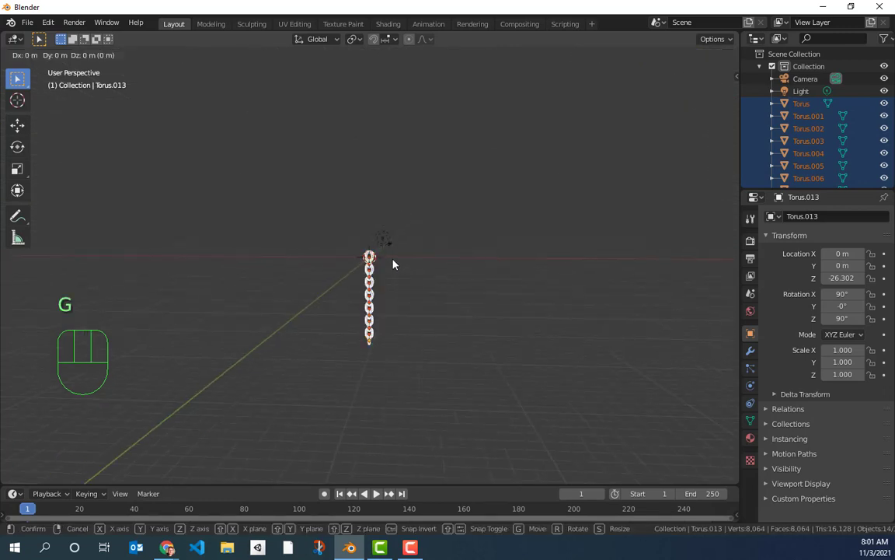
key(z)
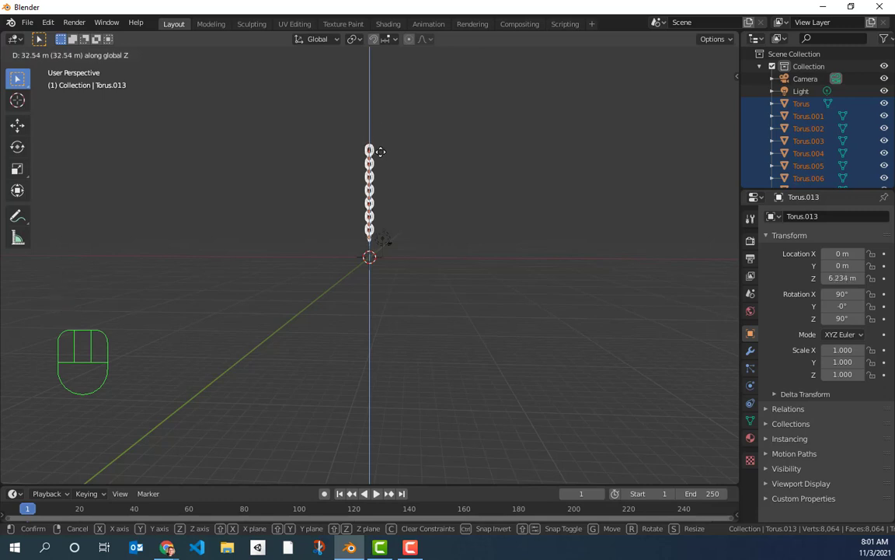
click(384, 142)
scroll(416, 208, up, 3)
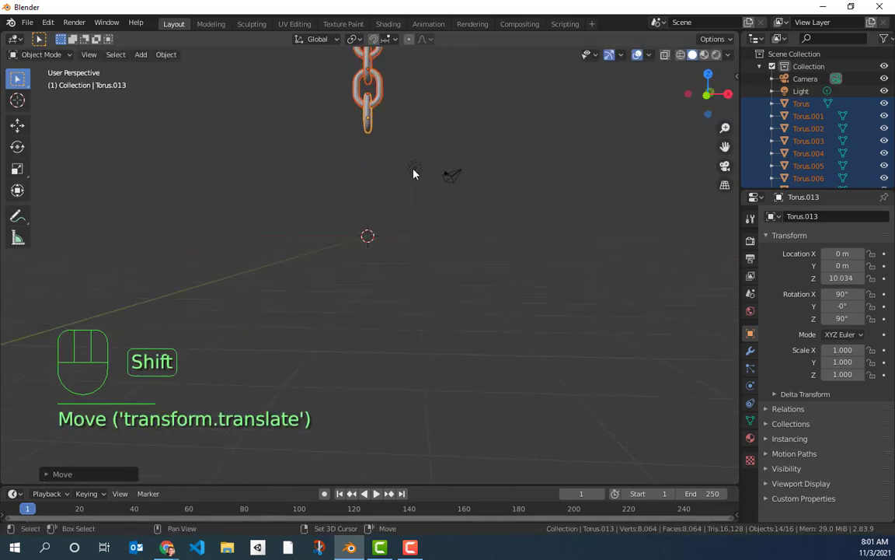
Add a UV sphere at the world origin and scale it uniformly to about 4.8.
shift+middle_drag(413, 174, 450, 306)
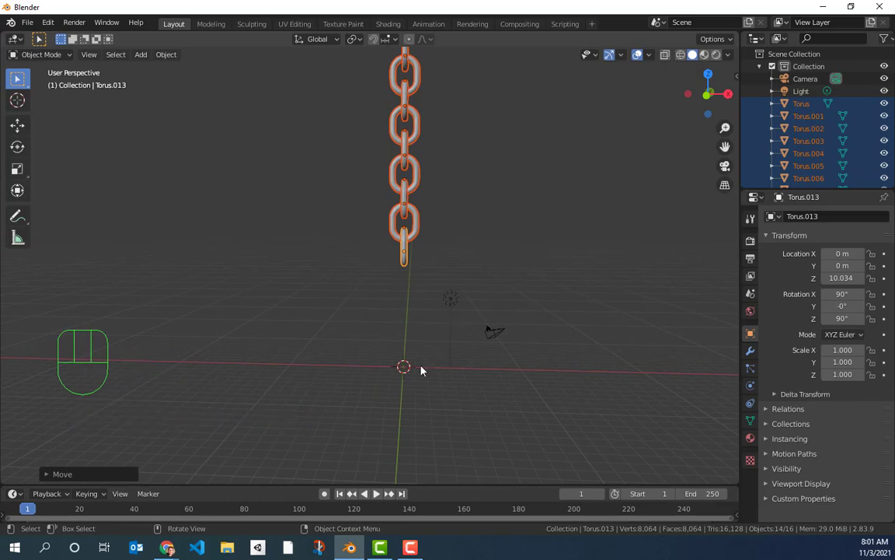
key(shift+a)
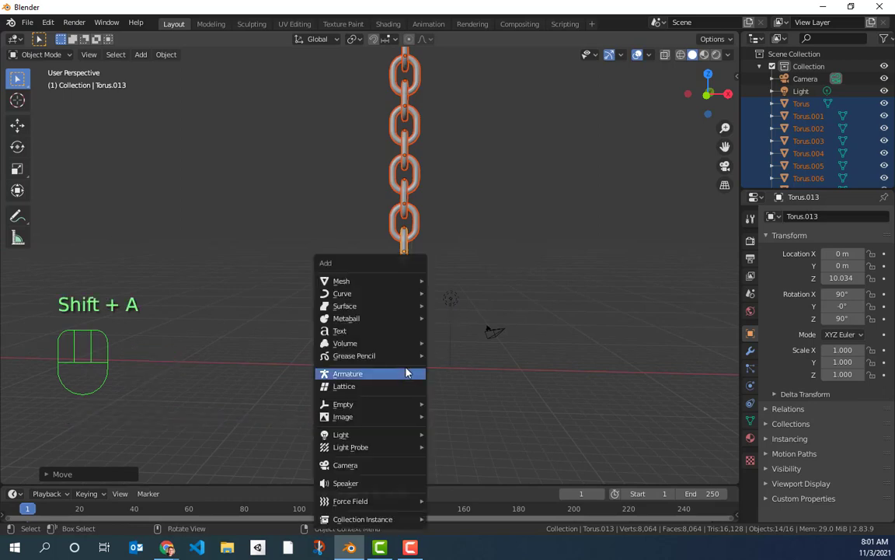
mouse_move(387, 296)
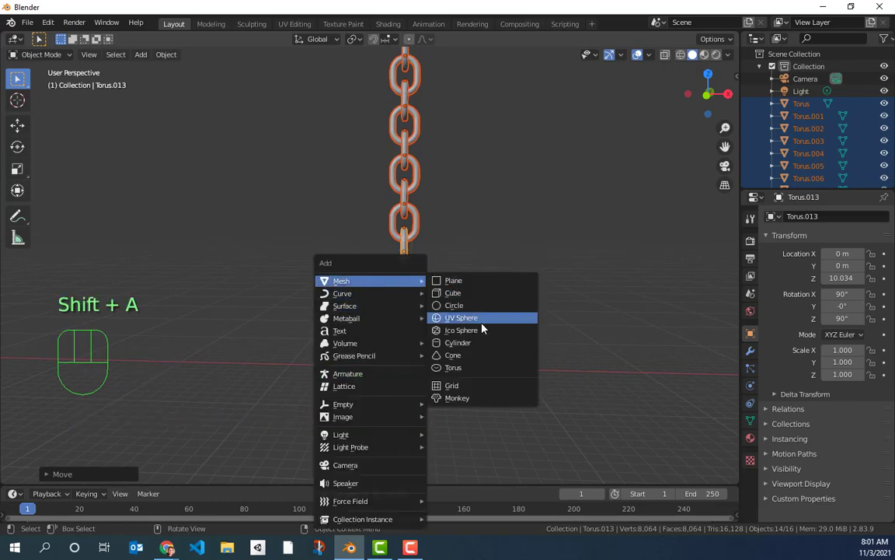
click(479, 317)
key(s)
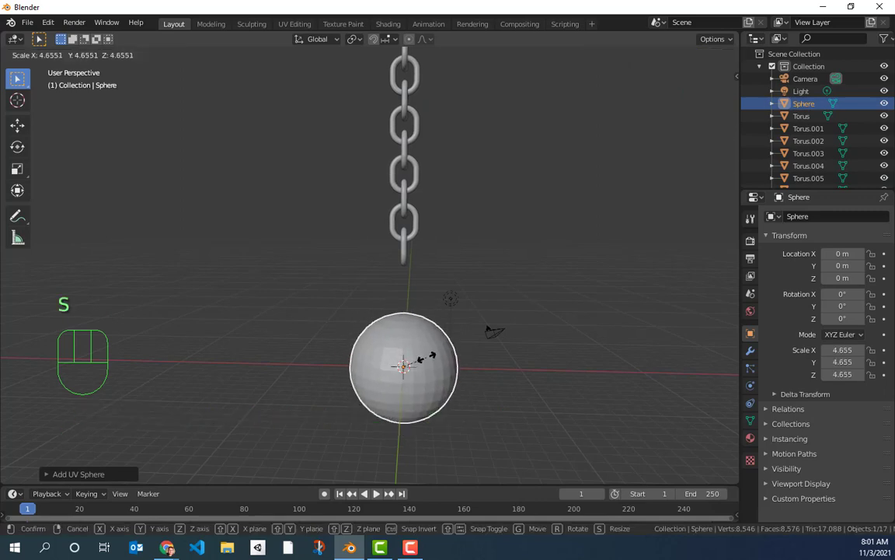
click(426, 358)
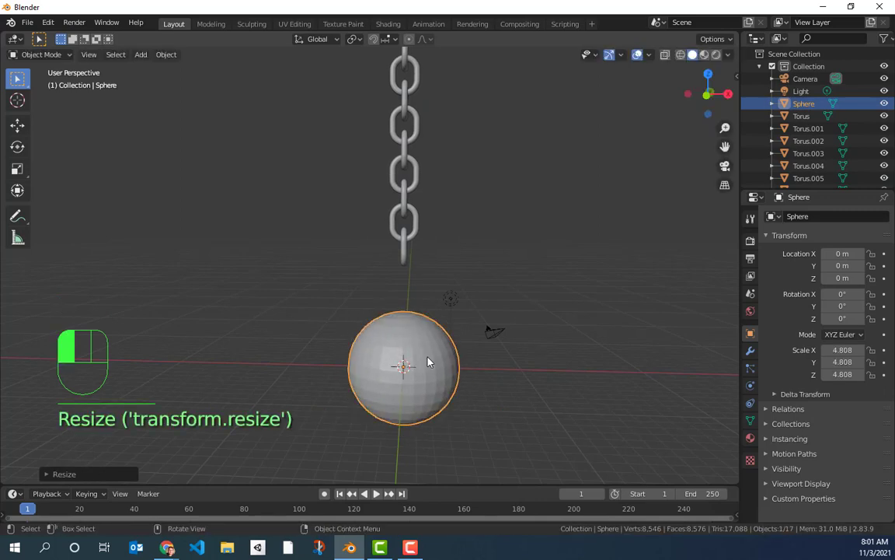
Move the sphere up about 5.6 m along the Z axis so it overlaps the lowest chain link.
key(g)
key(z)
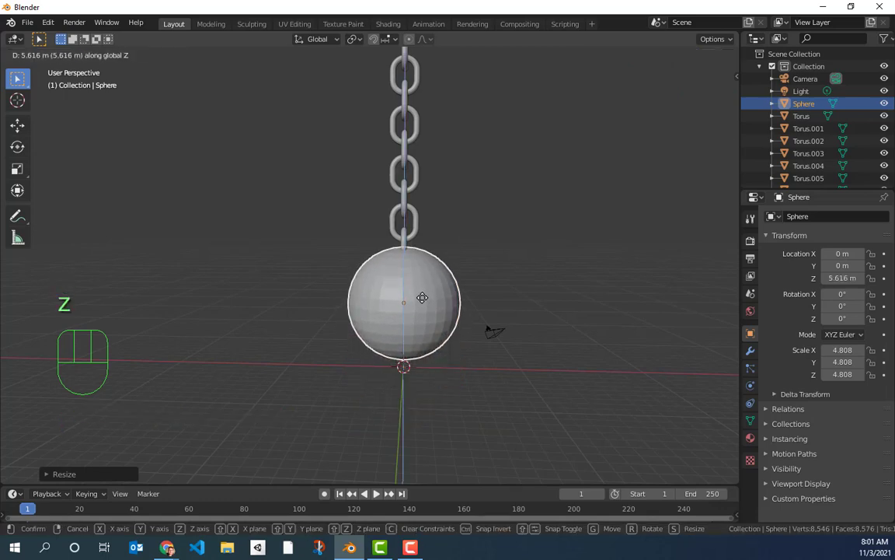
click(420, 300)
Join the lowest chain link and the sphere into one object with the sphere active, and clear the selection.
middle_drag(410, 300, 530, 309)
shift+click(388, 237)
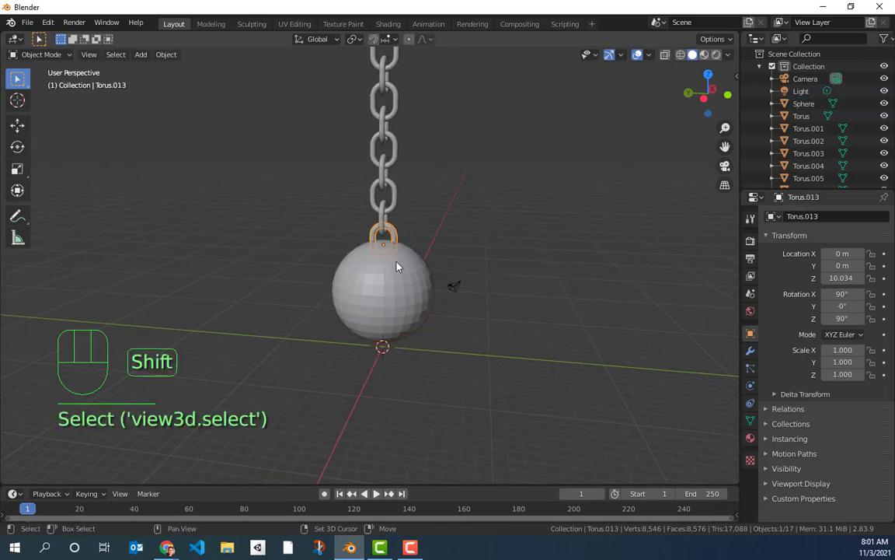
shift+click(401, 286)
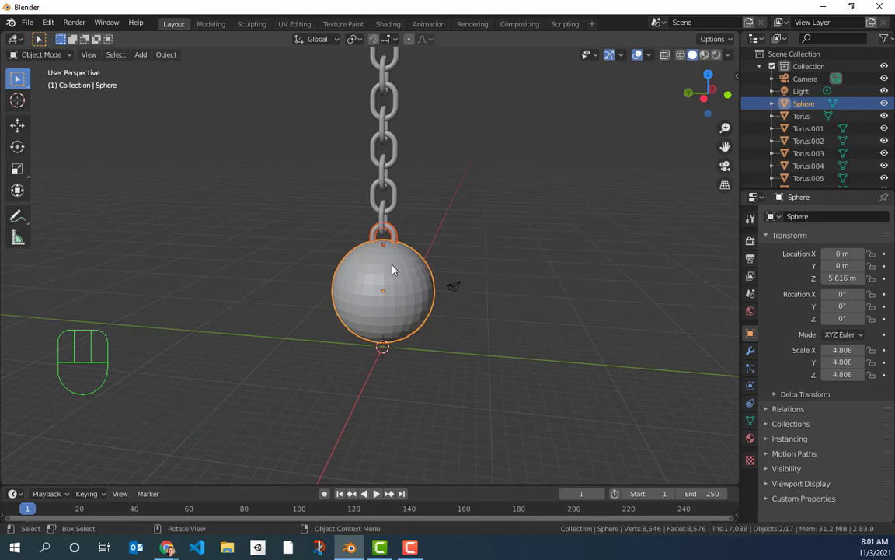
key(ctrl+j)
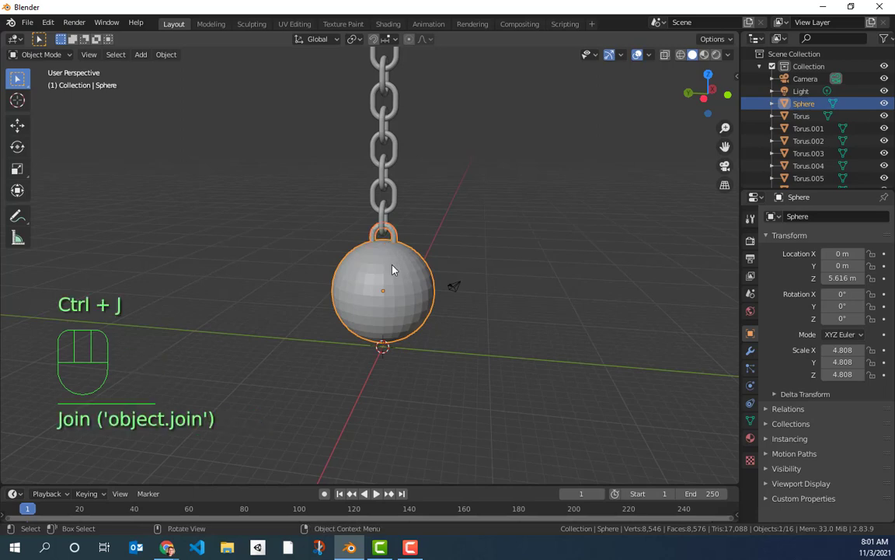
click(469, 226)
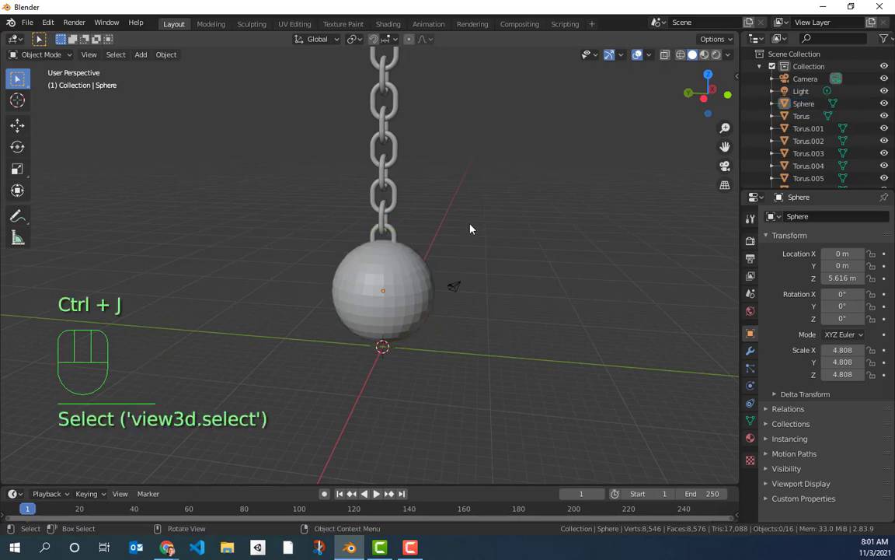
Select the whole chain with the ball and scale everything down uniformly to about 0.2.
scroll(469, 228, down, 5)
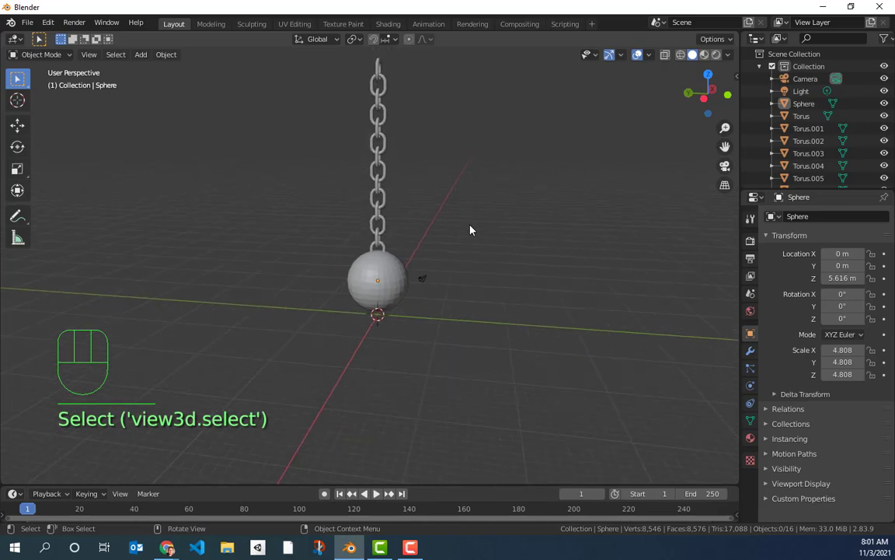
shift+middle_drag(469, 230, 363, 238)
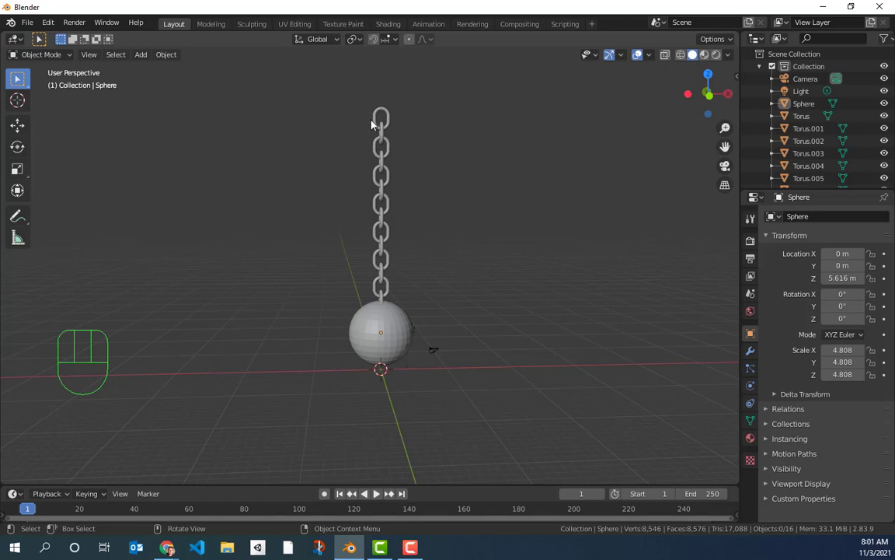
drag(372, 124, 389, 277)
mouse_move(443, 290)
middle_down()
mouse_move(408, 289)
mouse_move(432, 288)
middle_up()
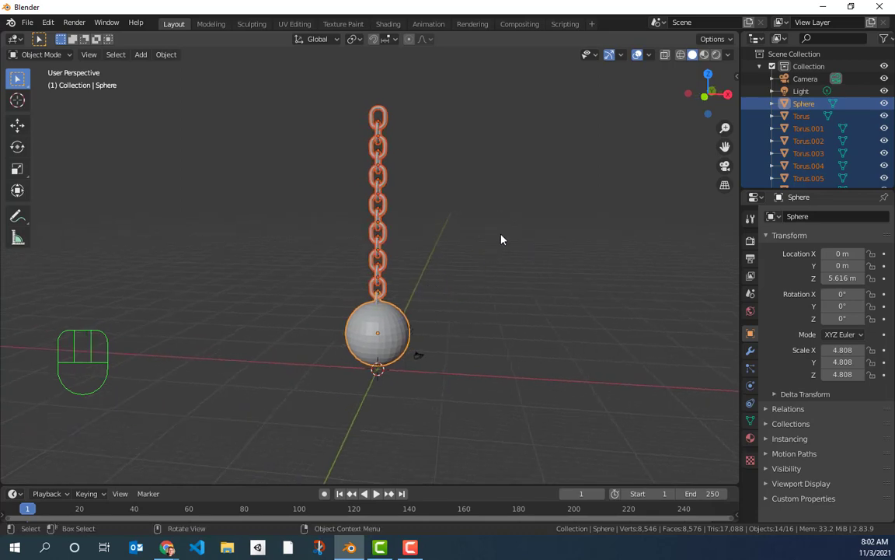
key(s)
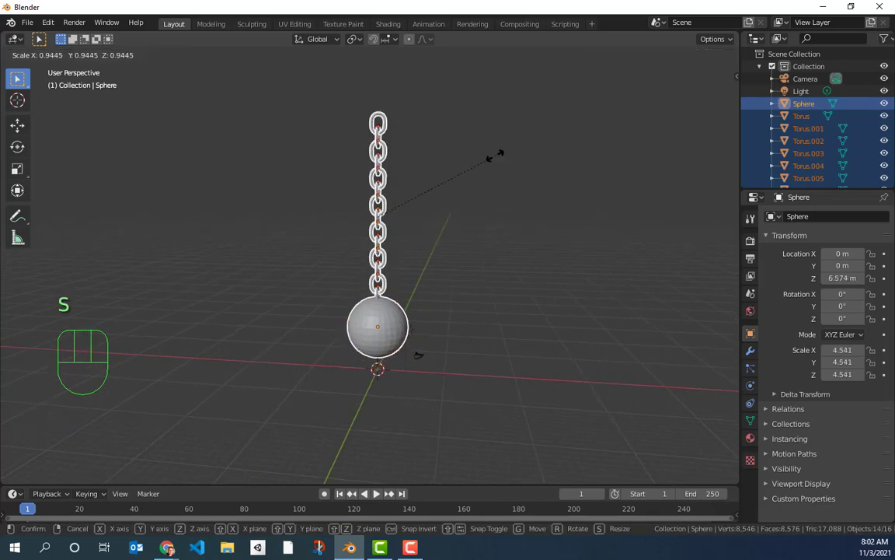
click(406, 213)
scroll(392, 237, up, 4)
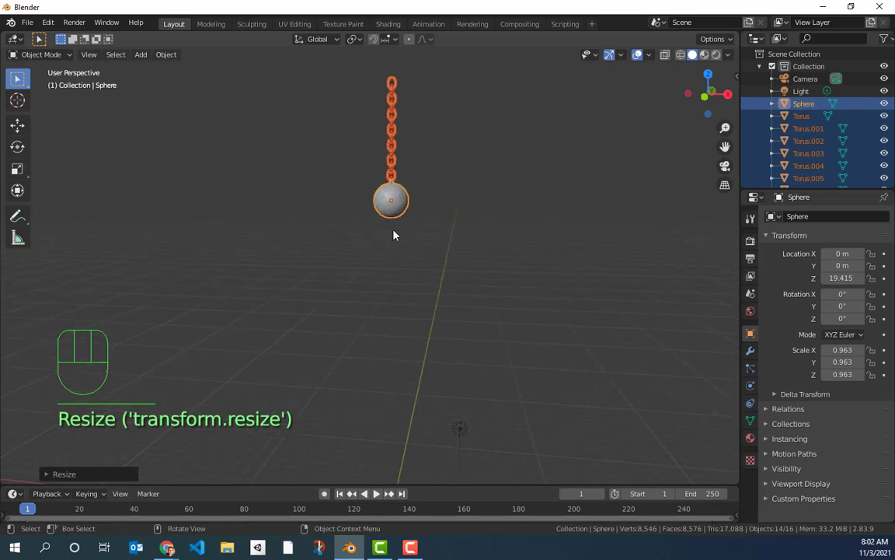
Move the scaled chain and ball down about 14.8 m along the Z axis, keeping them above the ground grid.
key(g)
key(z)
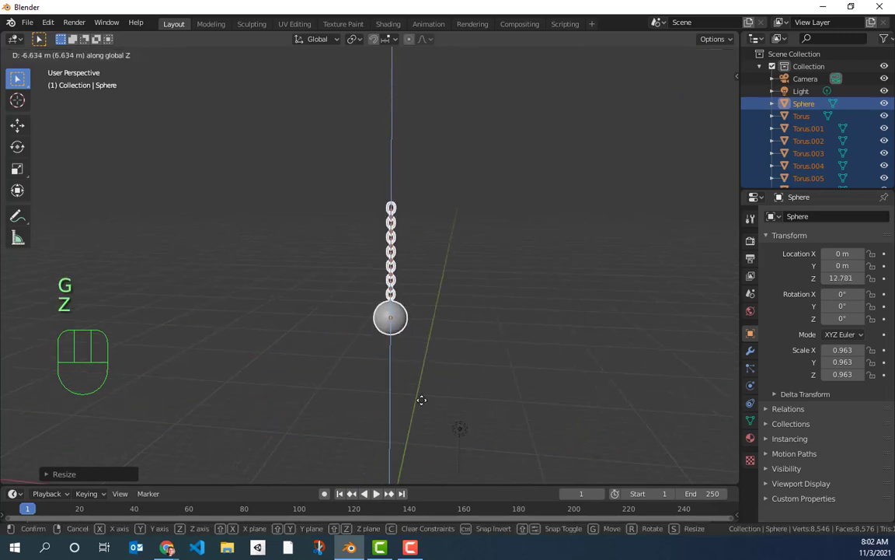
click(435, 62)
scroll(449, 257, down, 4)
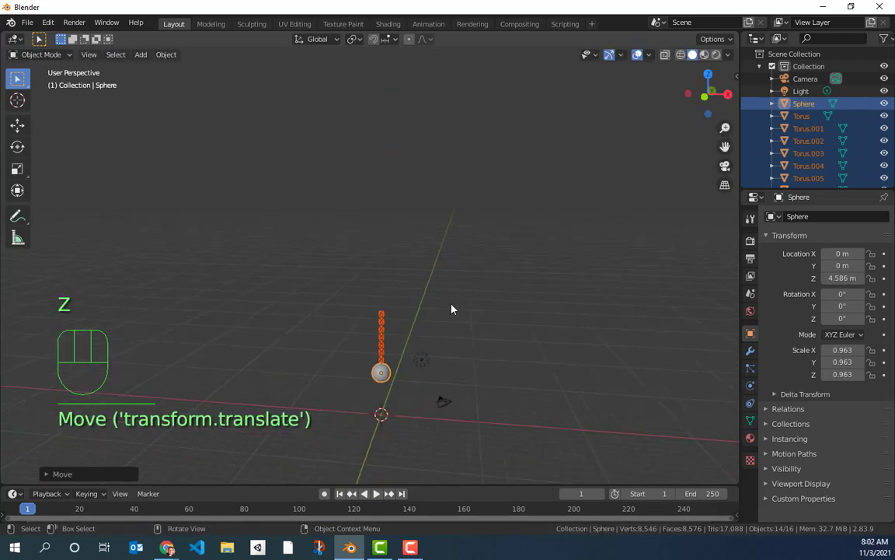
Select the top chain link and show its location, rotation, scale and dimensions in the 3D viewport.
shift+middle_drag(457, 327, 370, 280)
scroll(452, 217, up, 3)
scroll(464, 206, up, 2)
shift+middle_drag(325, 113, 333, 166)
click(309, 85)
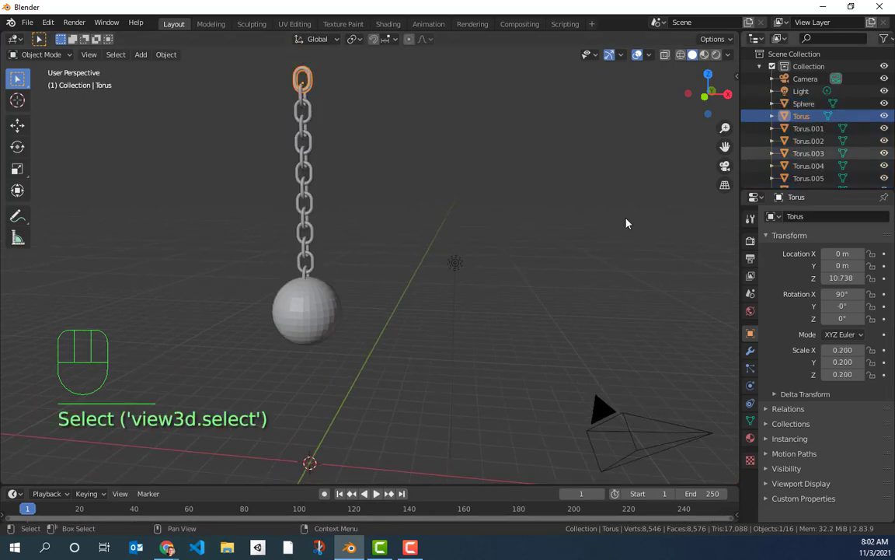
key(n)
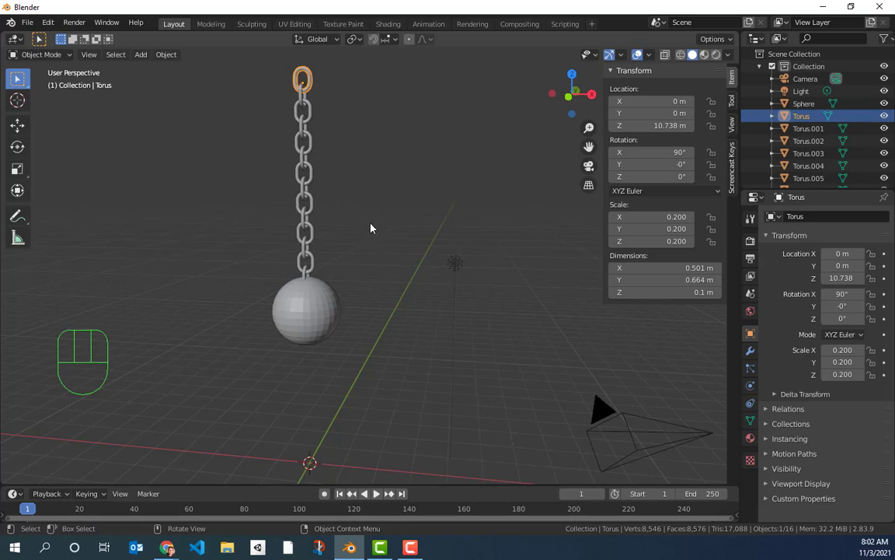
Select all chain links and the ball with the top link active, and enable Rigid Body physics.
middle_drag(370, 228, 388, 236)
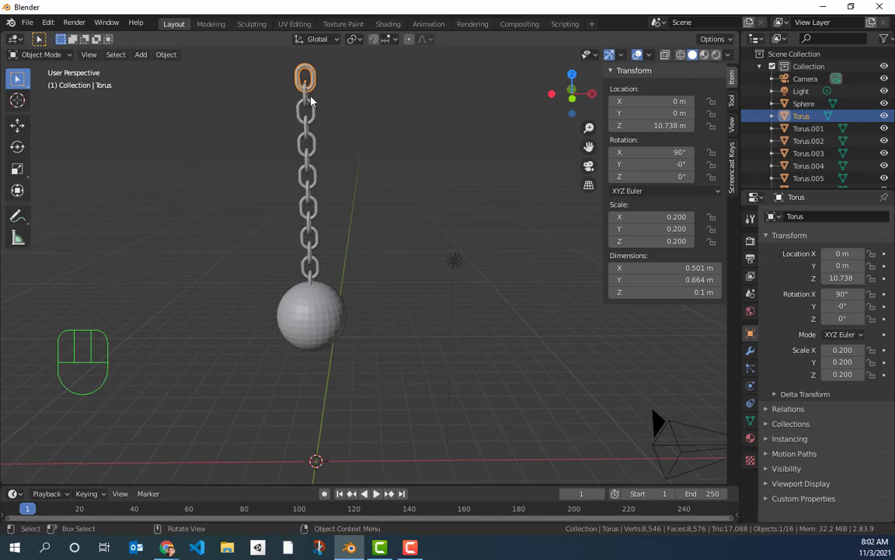
drag(287, 78, 330, 311)
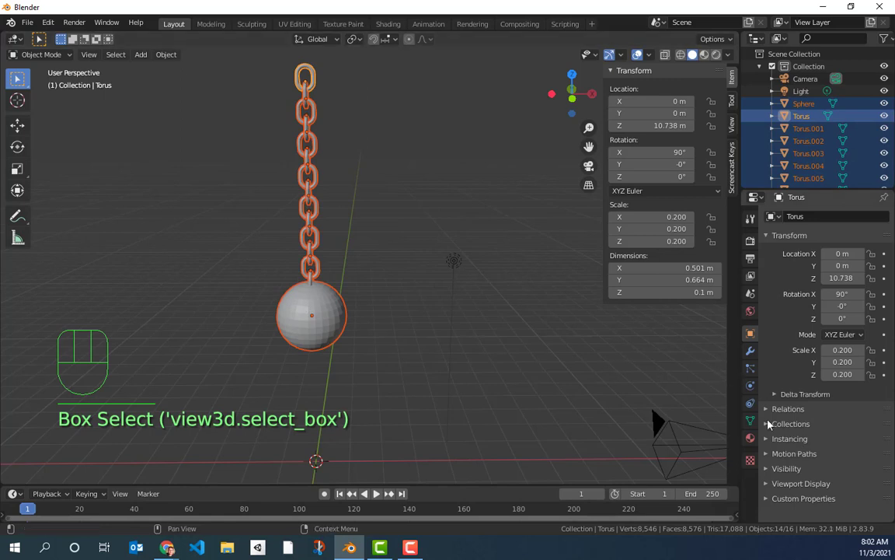
click(751, 386)
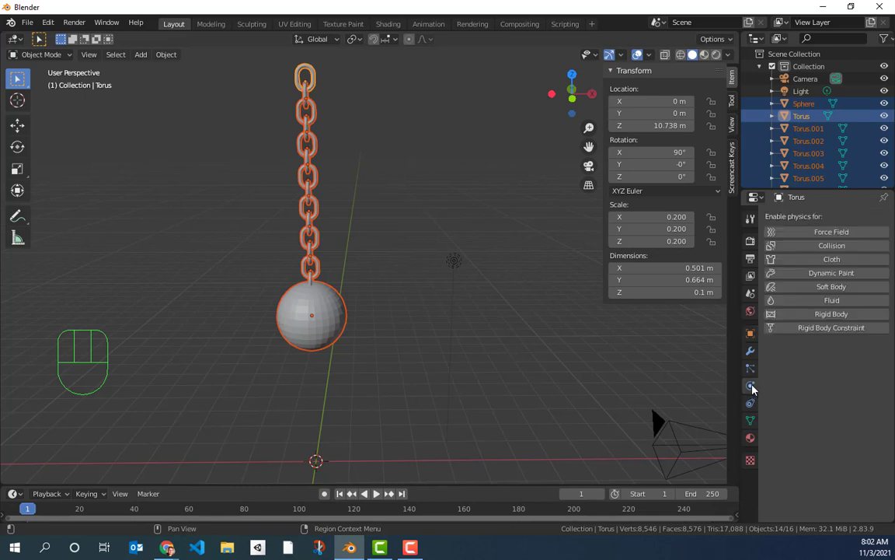
click(813, 314)
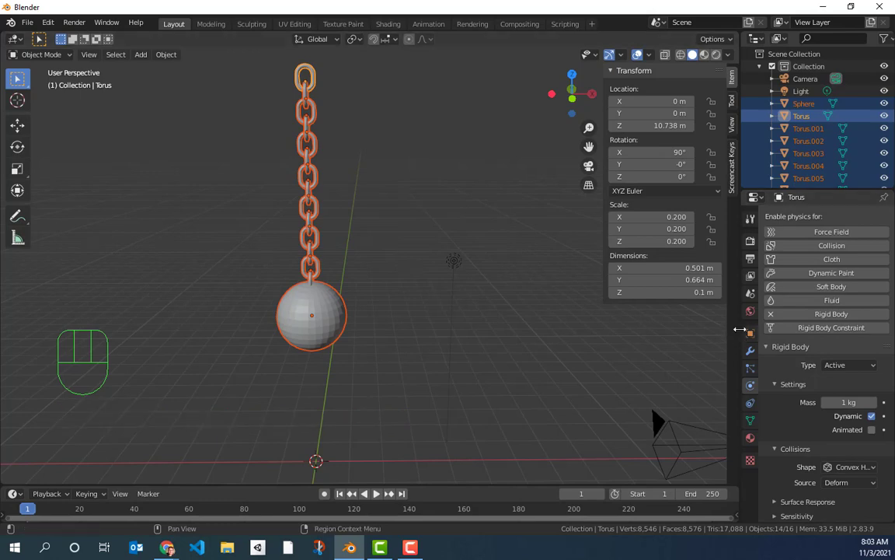
Widen the physics settings area, then set the active link's rigid body mass to 4 kg and its collision shape to Mesh.
drag(738, 334, 694, 334)
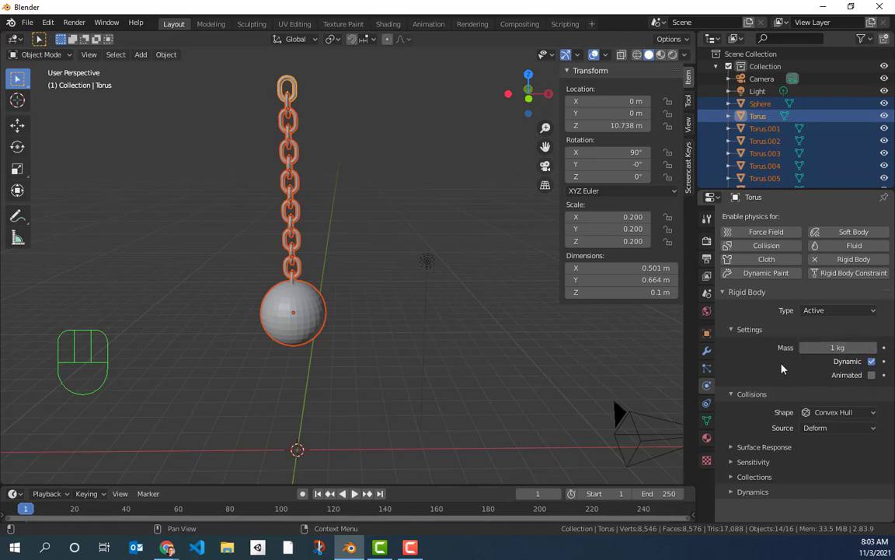
click(828, 350)
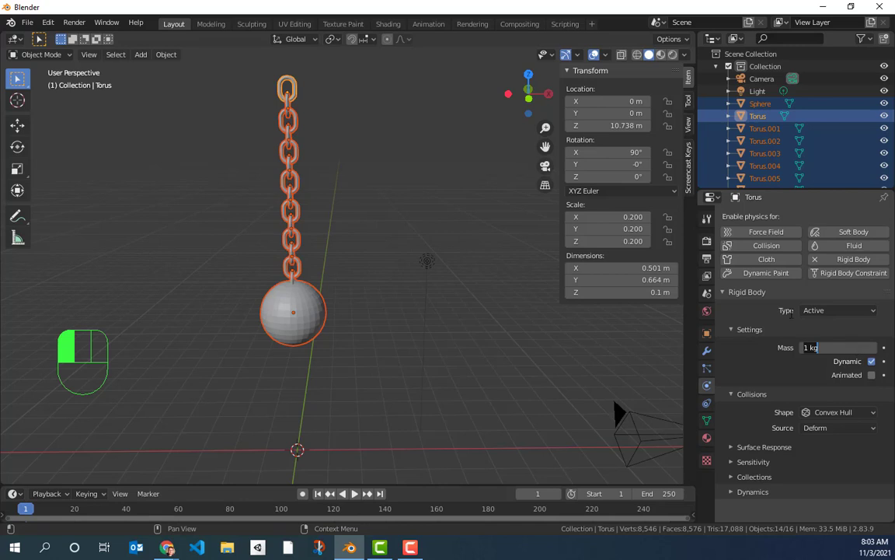
text(4)
key(Return)
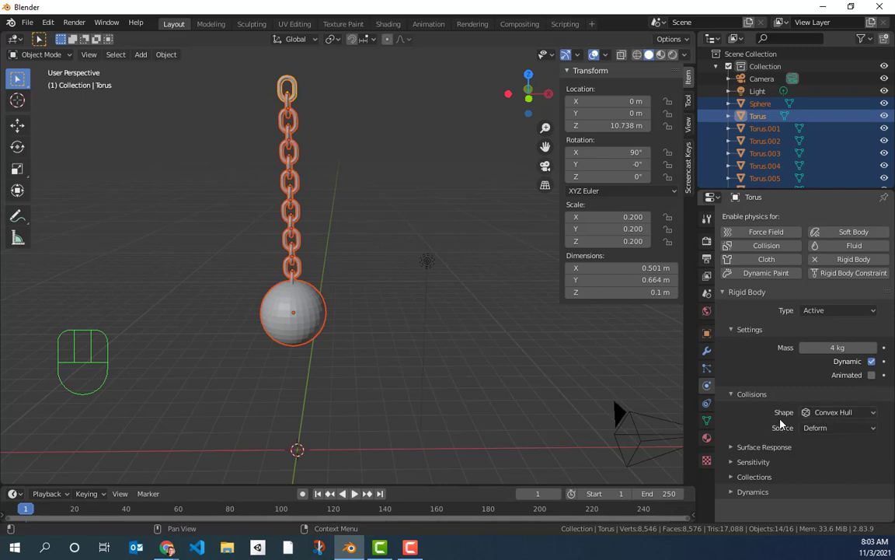
click(810, 411)
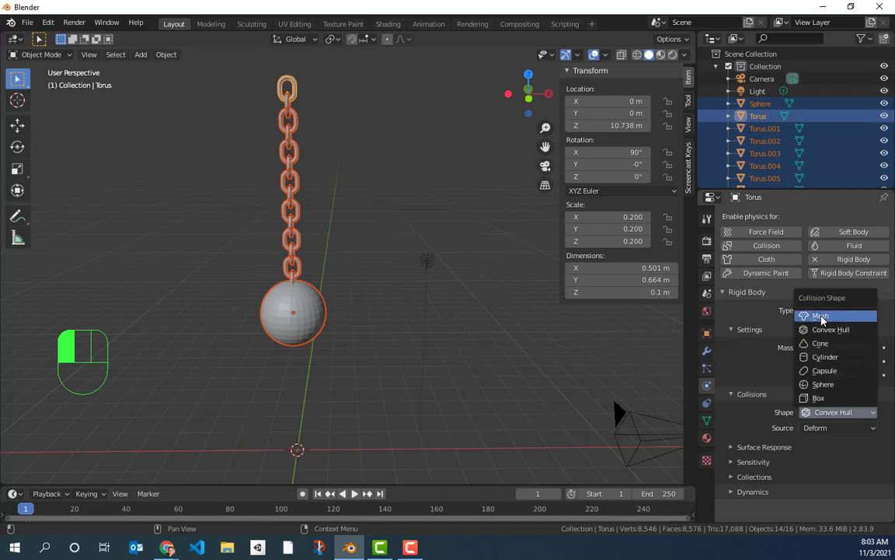
click(818, 317)
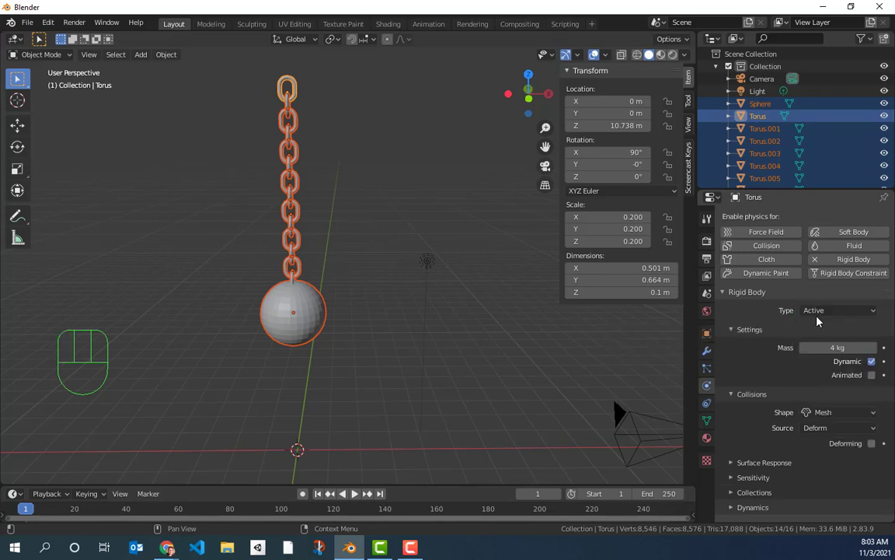
Check individual links in the upper part of the chain for rigid body settings.
click(288, 89)
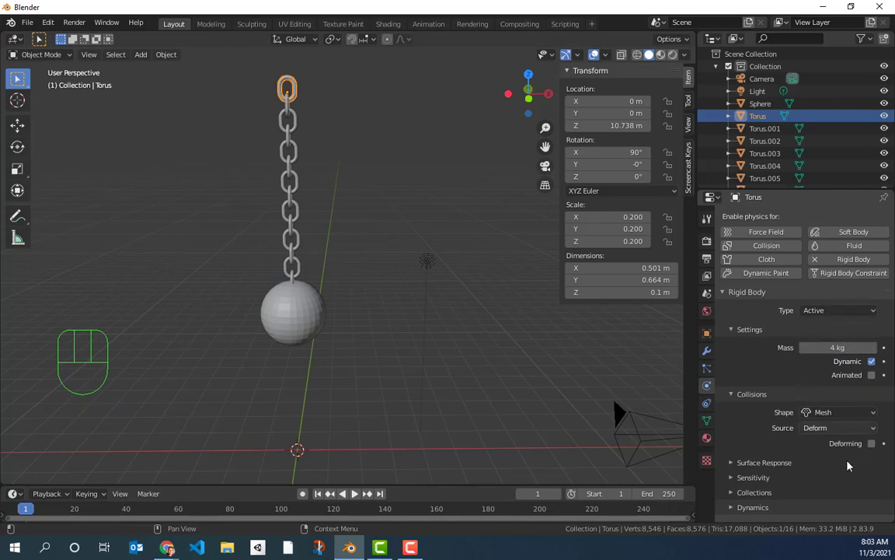
click(289, 118)
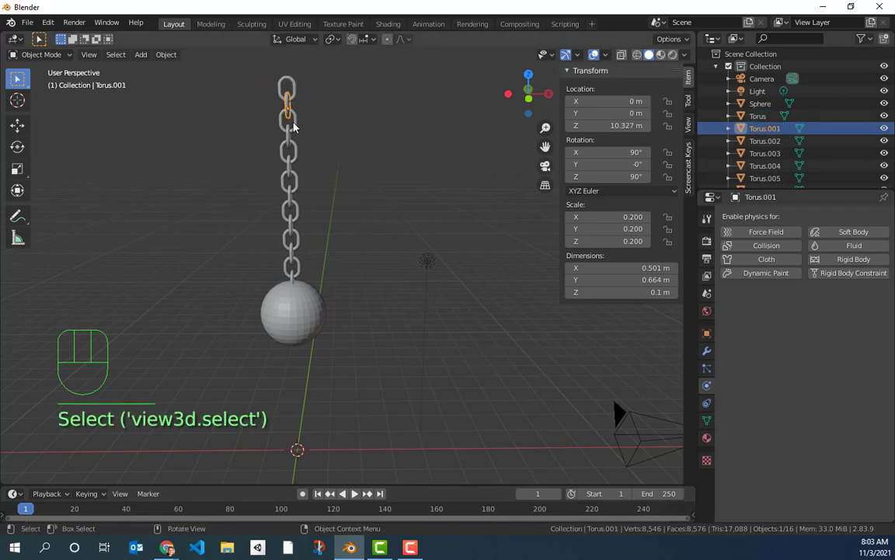
click(289, 120)
click(285, 124)
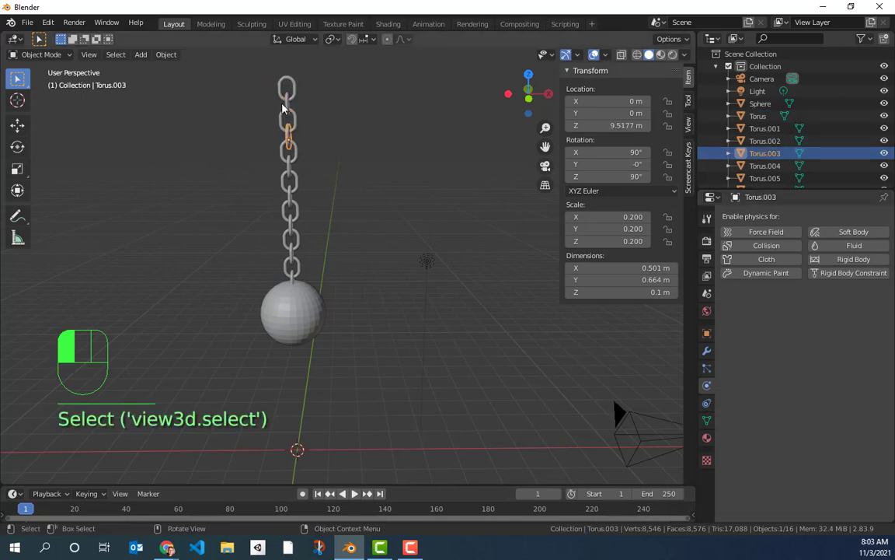
Select all chain links and the ball with the top link active, and copy its rigid body settings to the others.
drag(268, 80, 319, 304)
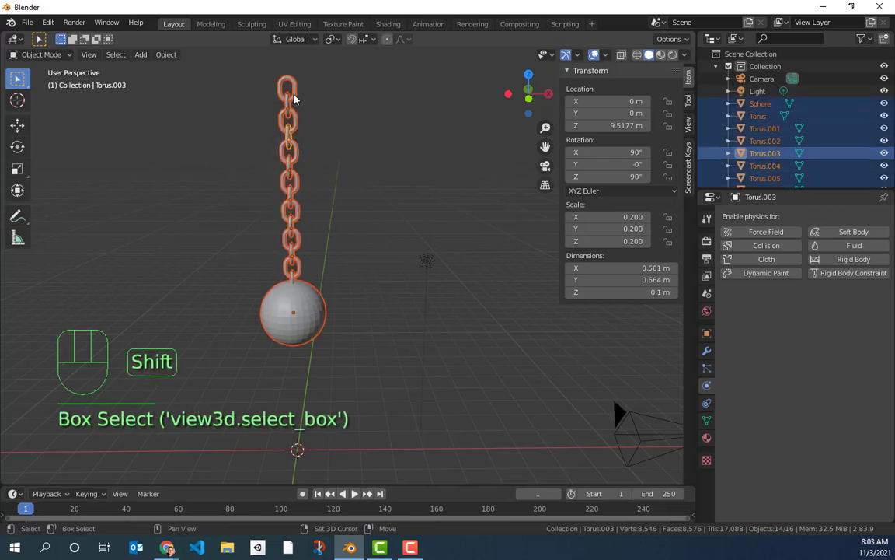
shift+click(267, 86)
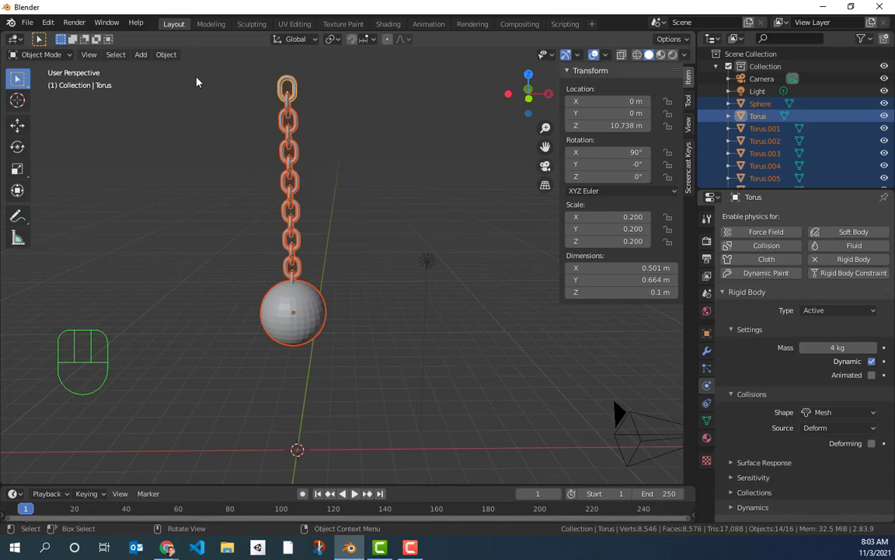
click(167, 55)
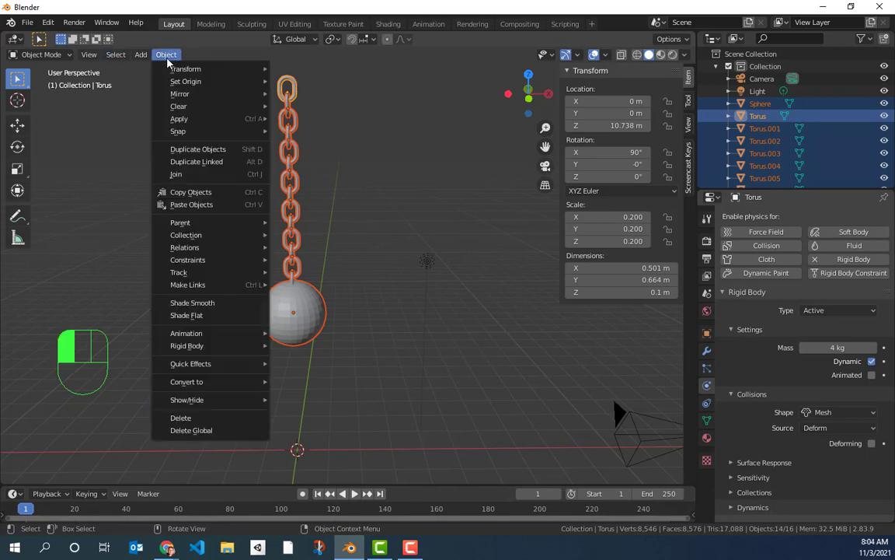
mouse_move(212, 347)
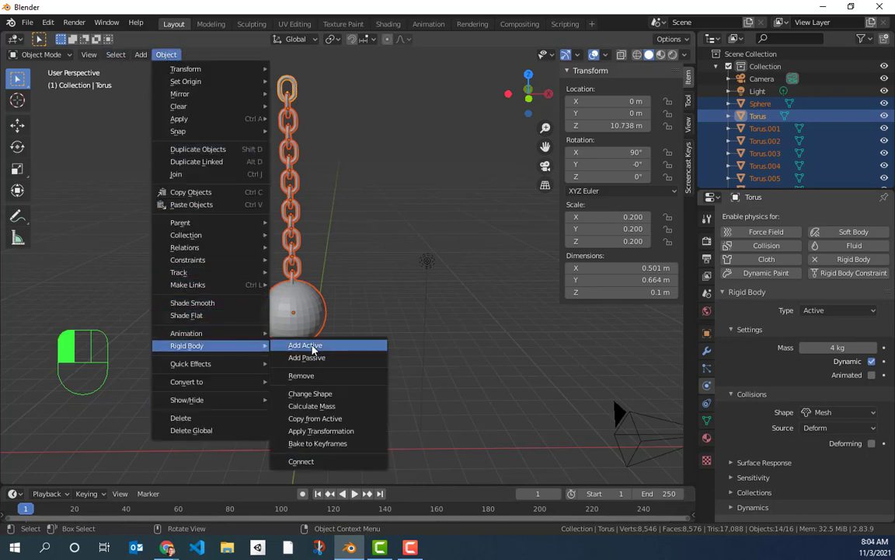
click(326, 422)
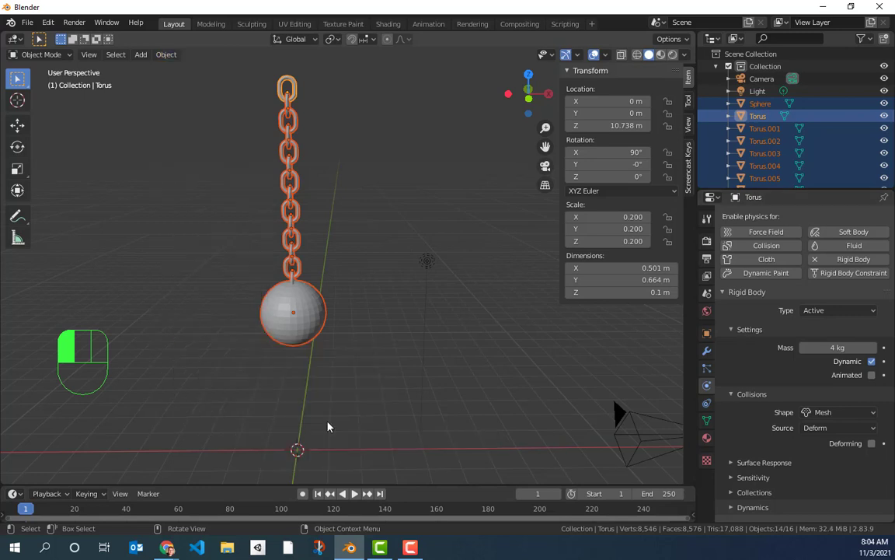
Inspect the rigid body settings of several middle chain links, and clear the selection.
click(377, 261)
click(293, 193)
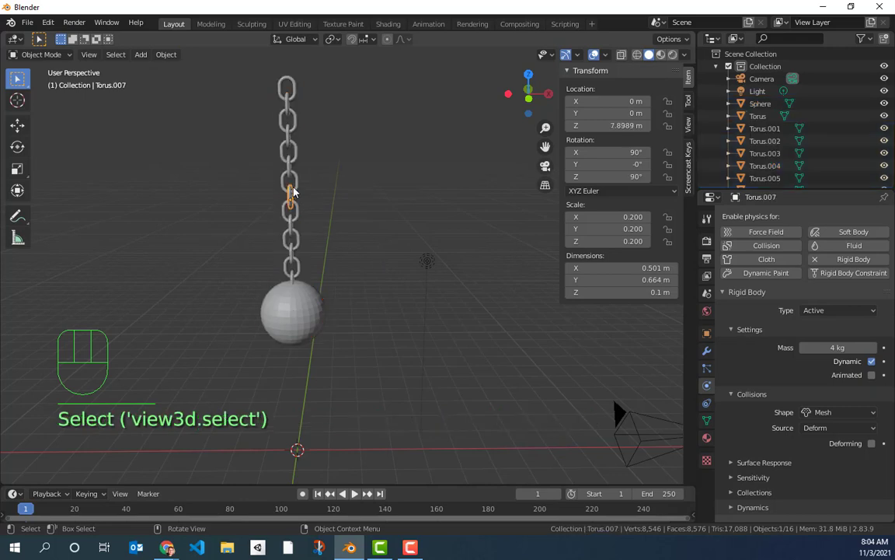
click(290, 183)
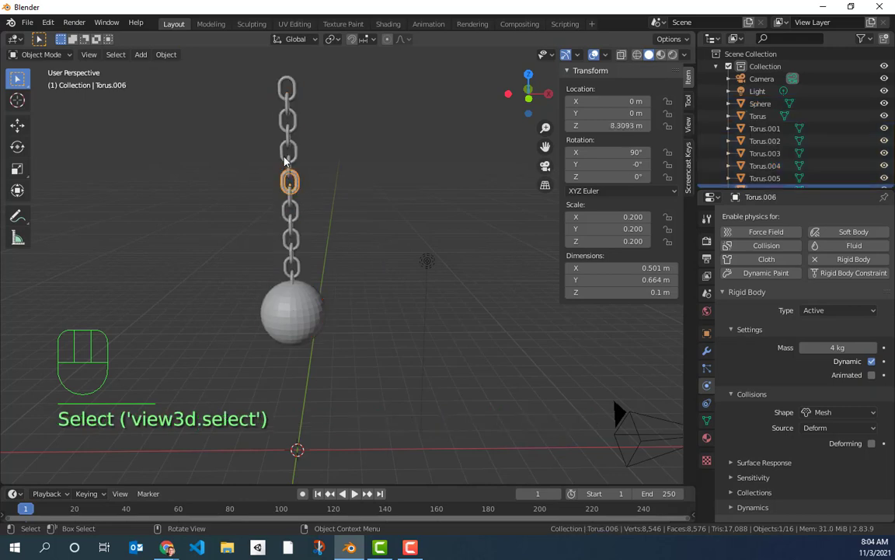
click(286, 154)
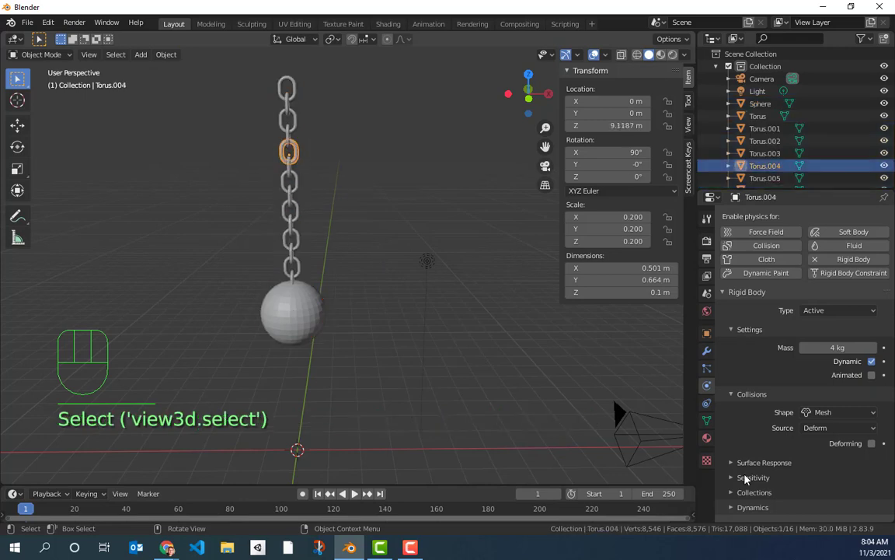
click(351, 272)
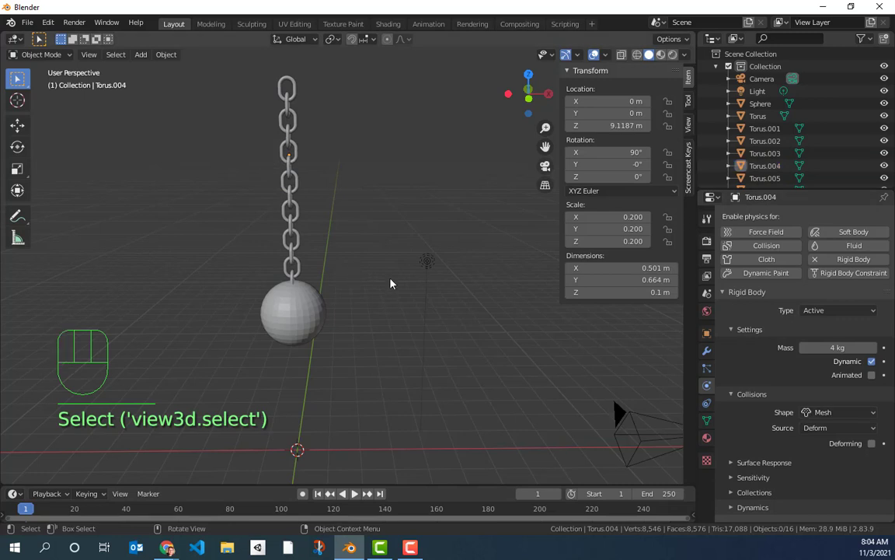
Play the simulation with every link and the ball set as active rigid bodies, and rewind to frame 1.
mouse_move(389, 278)
middle_down()
mouse_move(359, 270)
mouse_move(377, 266)
middle_up()
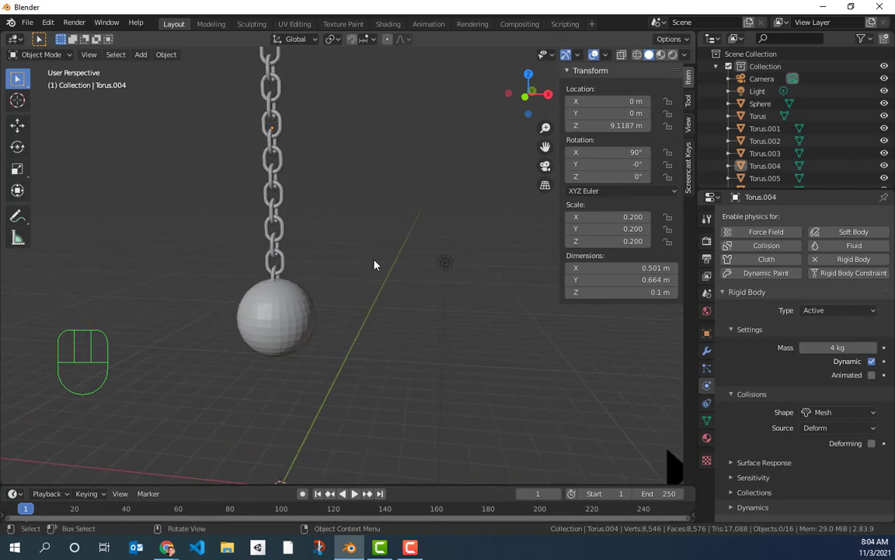
scroll(373, 265, down, 2)
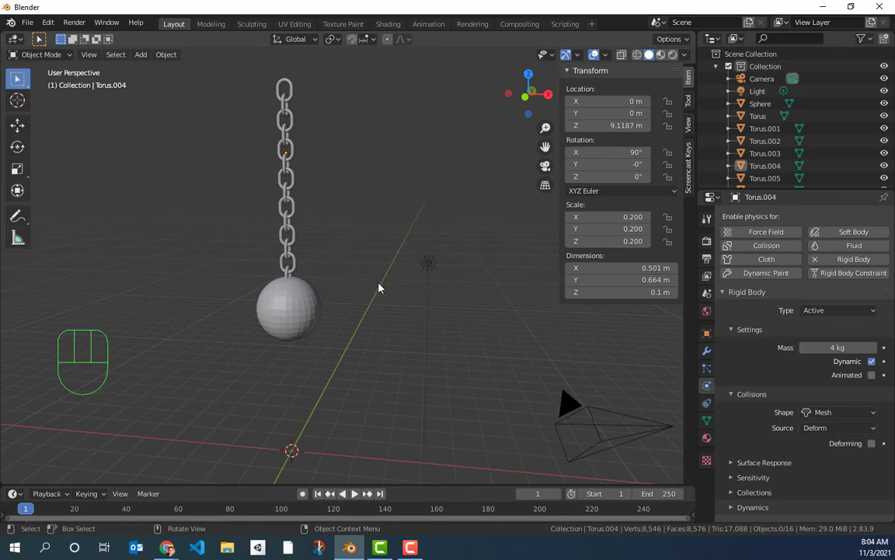
key(space)
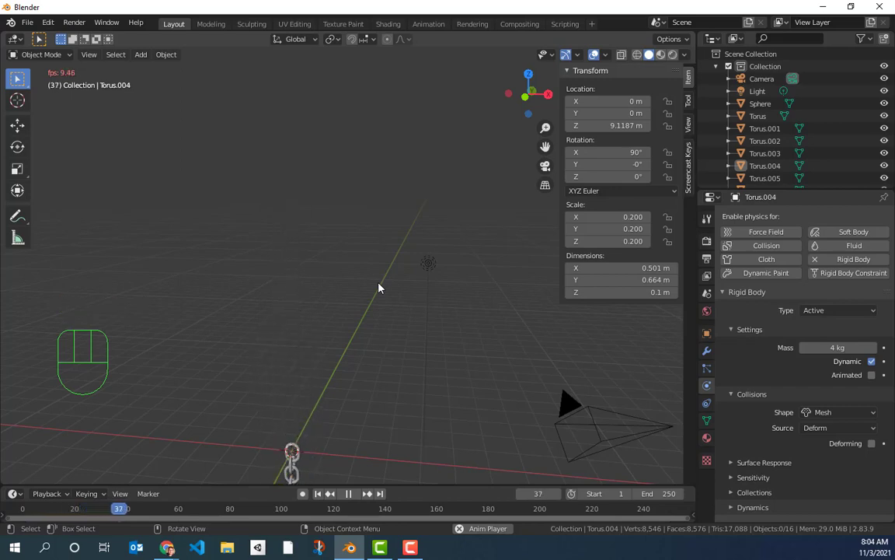
key(space)
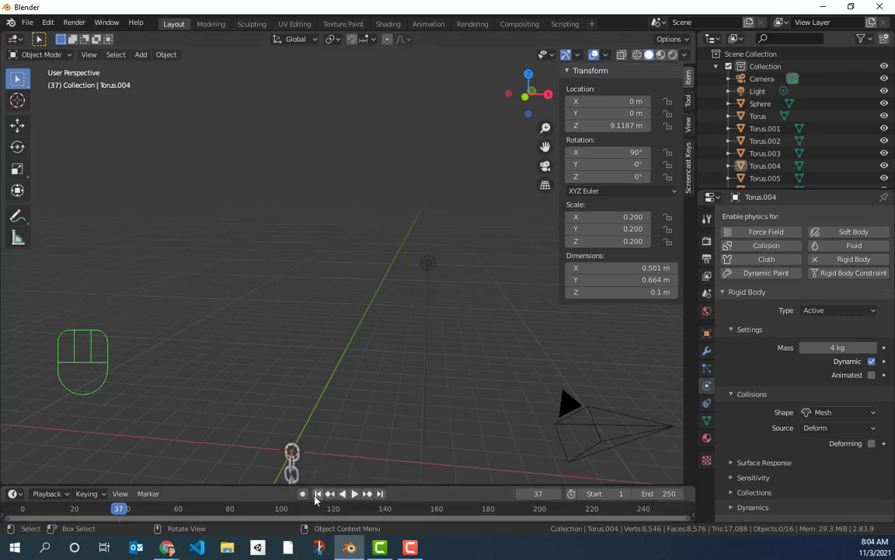
click(318, 494)
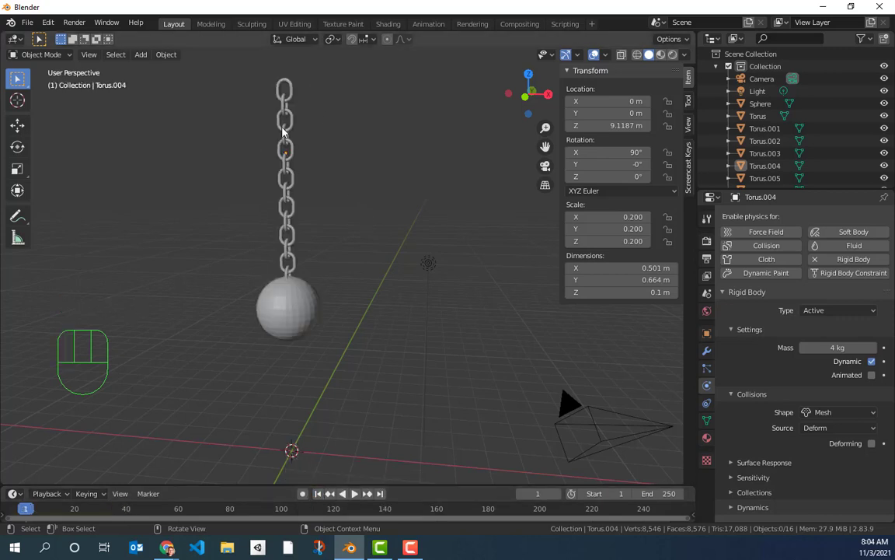
Change the top chain link's rigid body type to Passive.
middle_drag(360, 237, 379, 235)
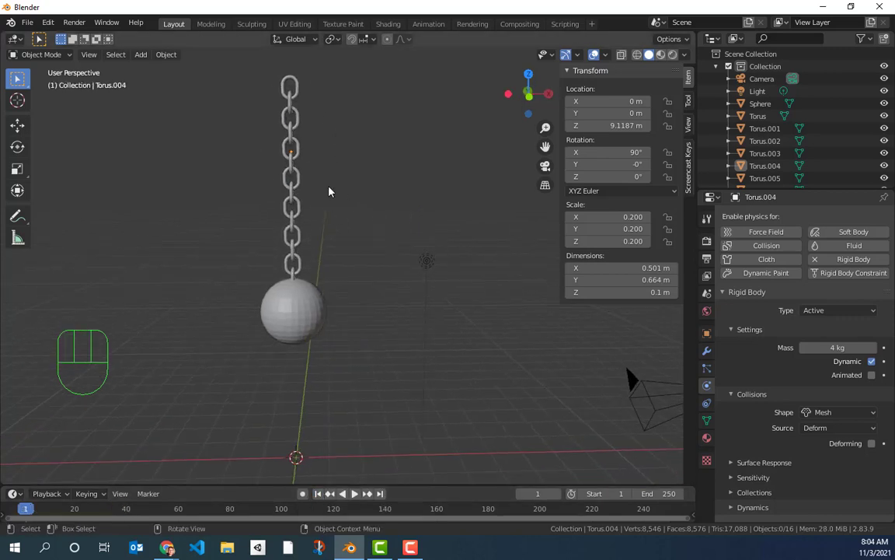
click(289, 82)
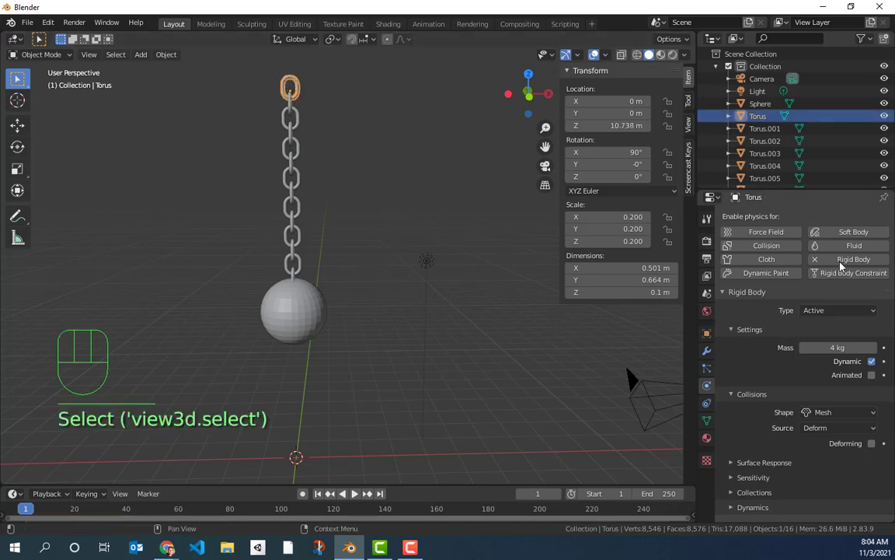
click(836, 311)
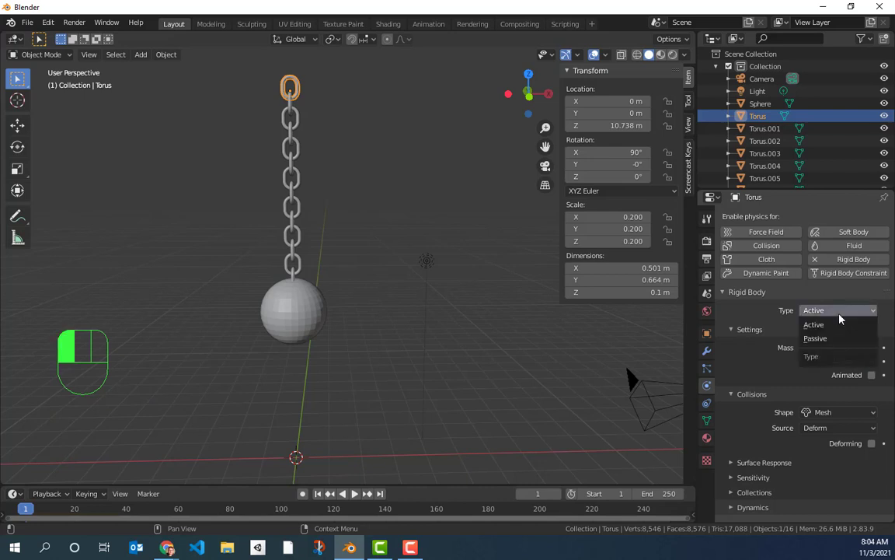
click(781, 338)
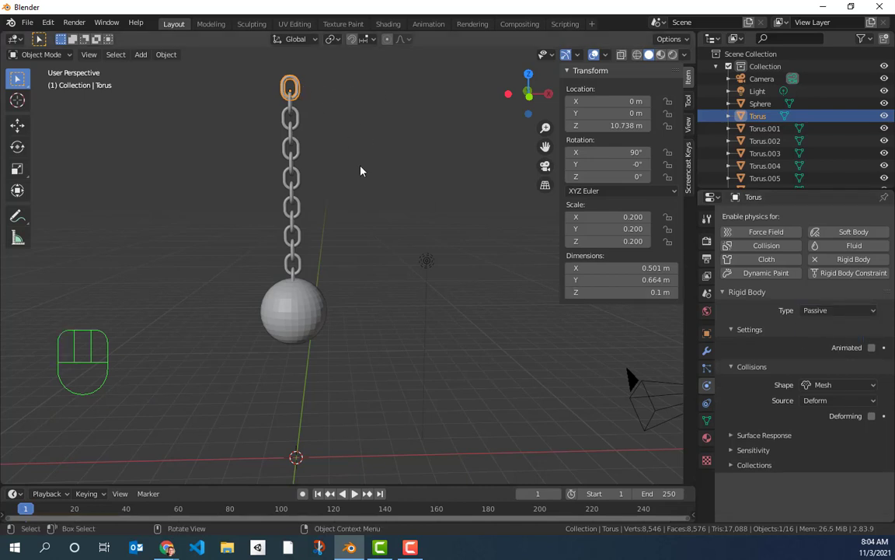
Clear the selection, play the simulation with the top link fixed, and rewind to frame 1.
click(374, 258)
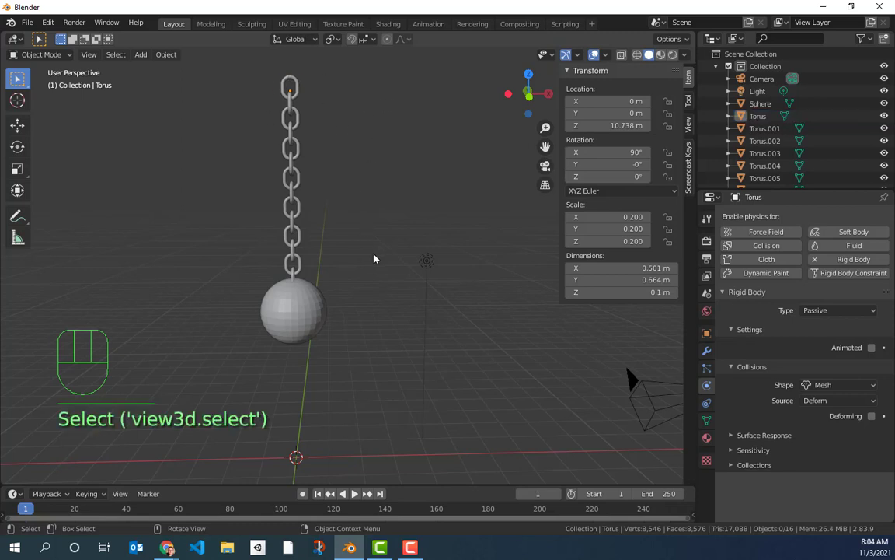
key(space)
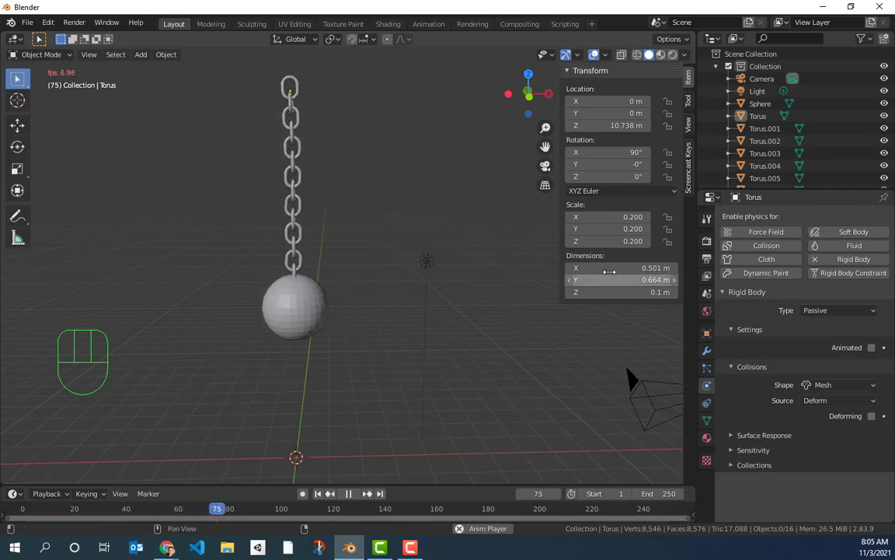
click(349, 493)
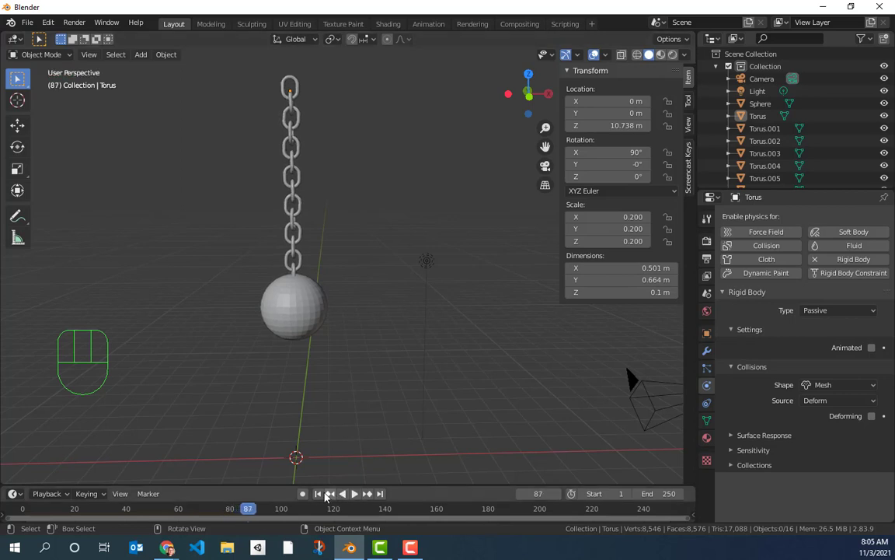
click(320, 494)
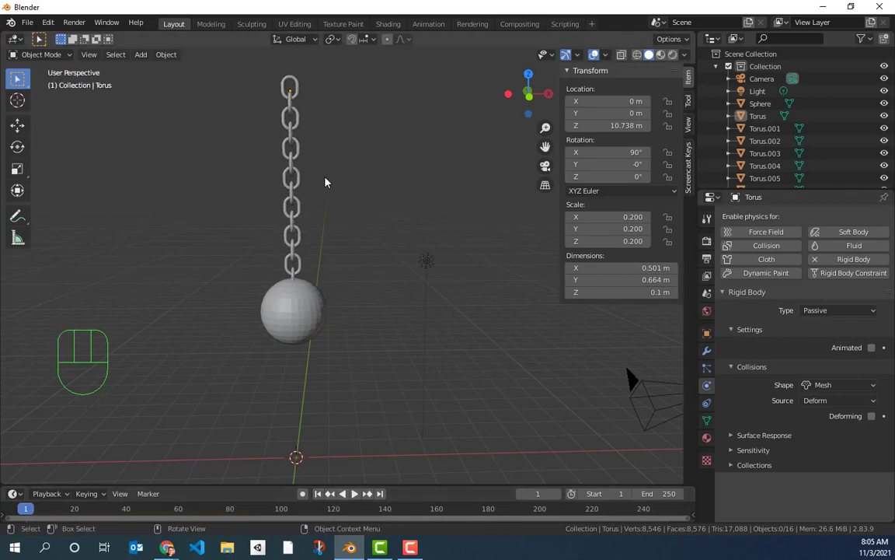
Check the top link's rigid body settings and set the mass of the third link from the top to 4 kg.
click(290, 90)
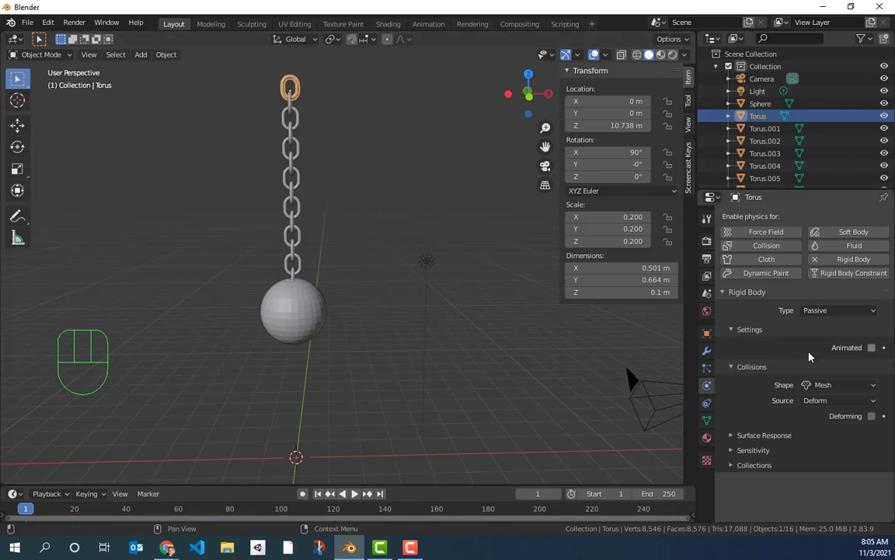
click(295, 118)
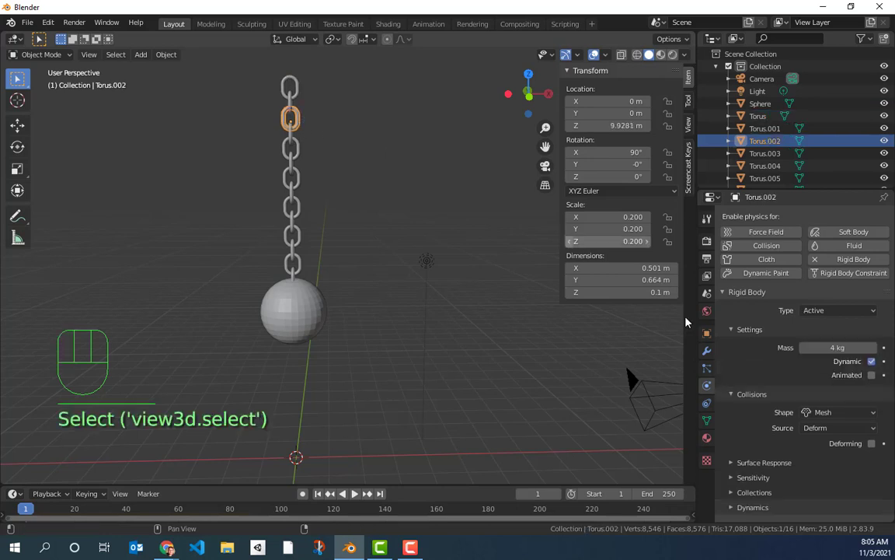
click(838, 347)
text(4)
key(Return)
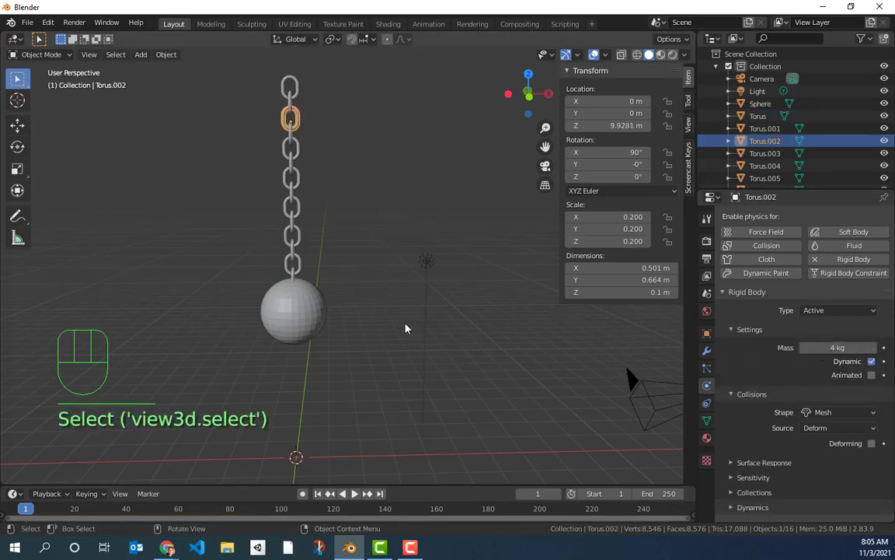
Set the ball's rigid body mass to 10 kg.
click(316, 313)
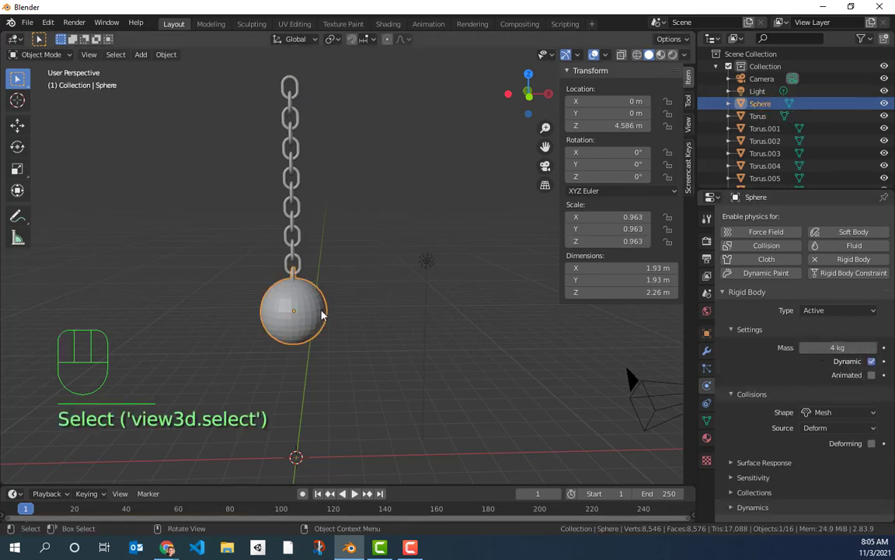
click(812, 348)
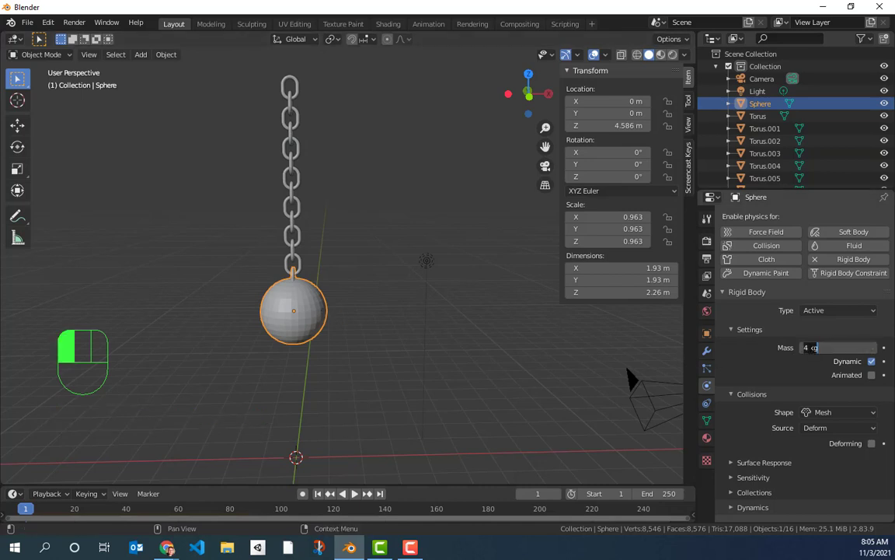
text(10)
key(Return)
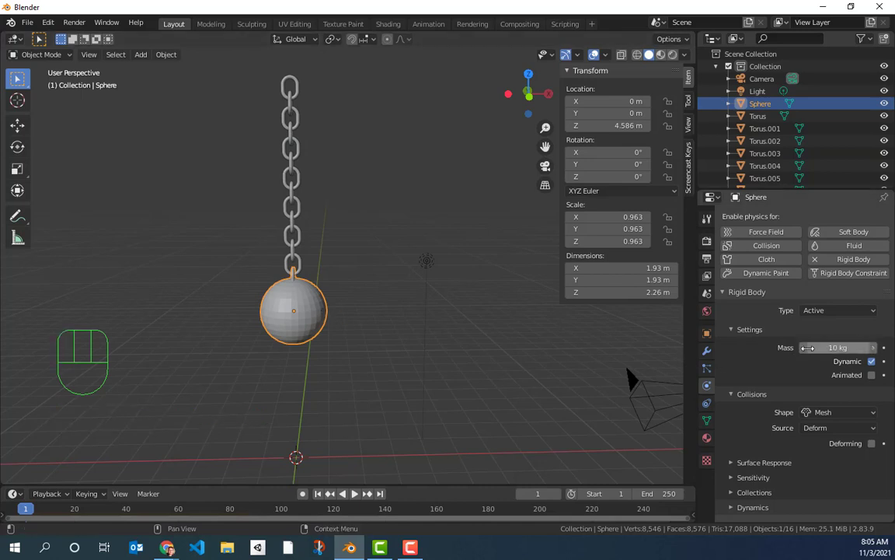
Deselect the ball, play the simulation with its 10 kg mass, and rewind to frame 1.
click(381, 215)
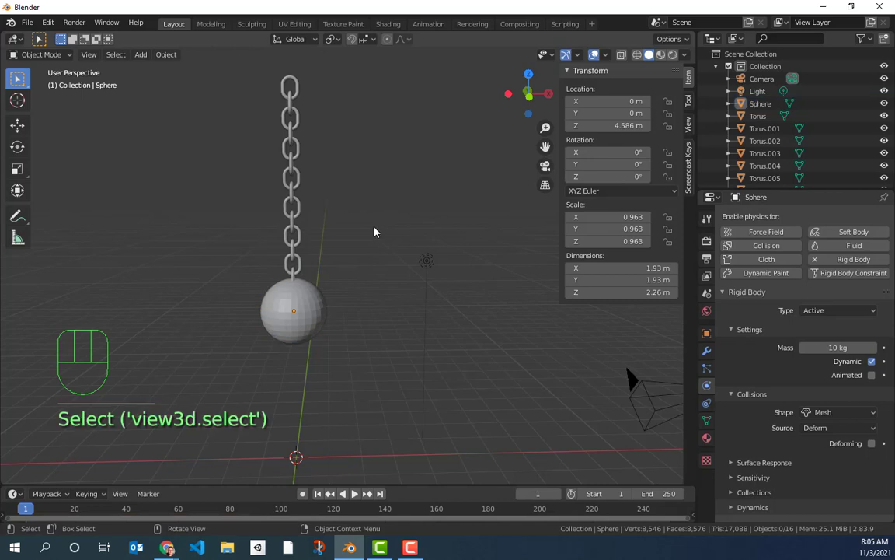
key(space)
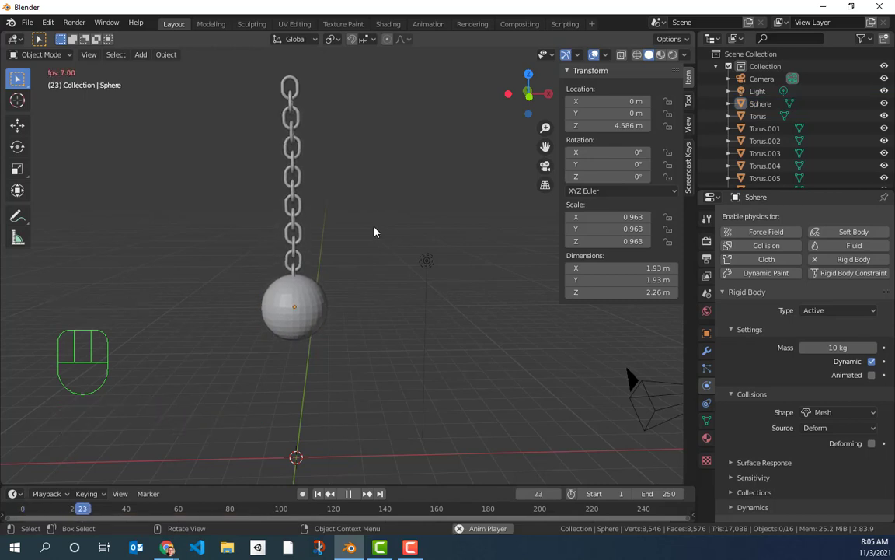
key(space)
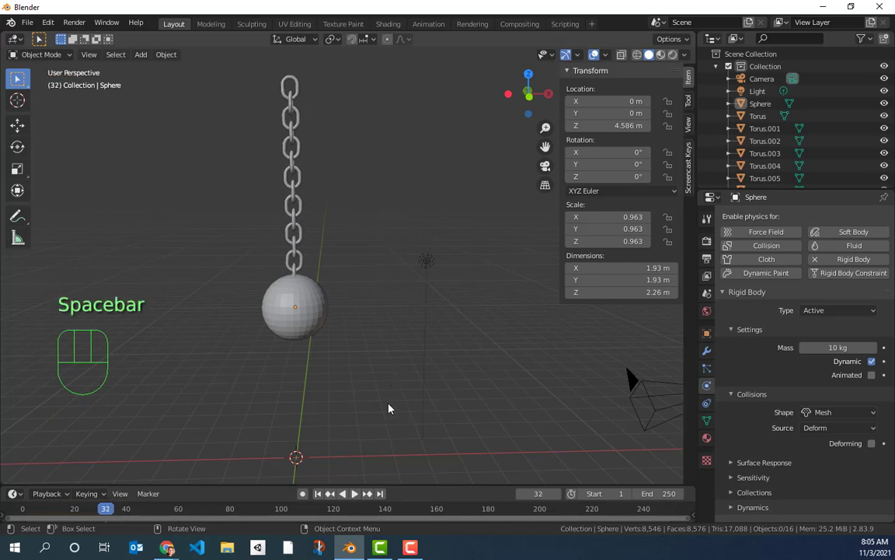
click(318, 494)
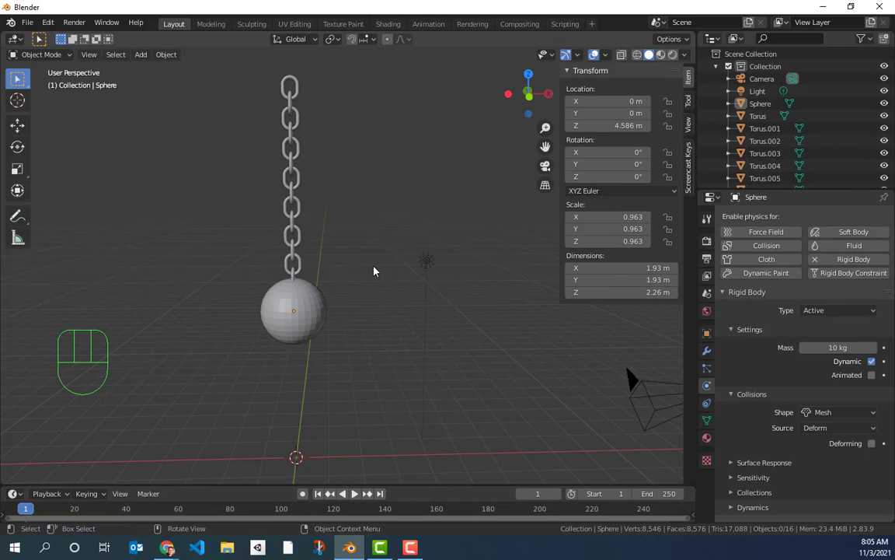
Shade the ball and all the chain links smooth, clear the selection and inspect the smoothed surfaces.
drag(273, 88, 305, 304)
right_click(302, 303)
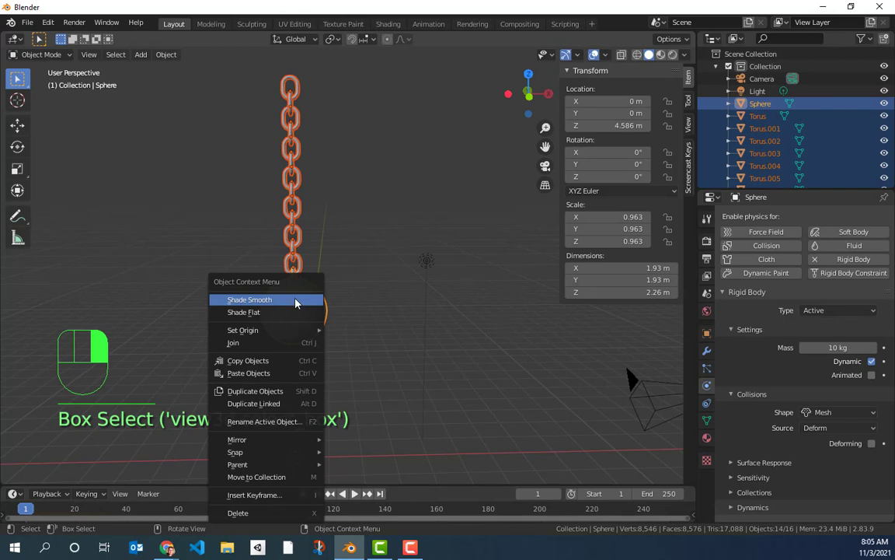
click(295, 302)
click(333, 244)
middle_drag(333, 244, 356, 230)
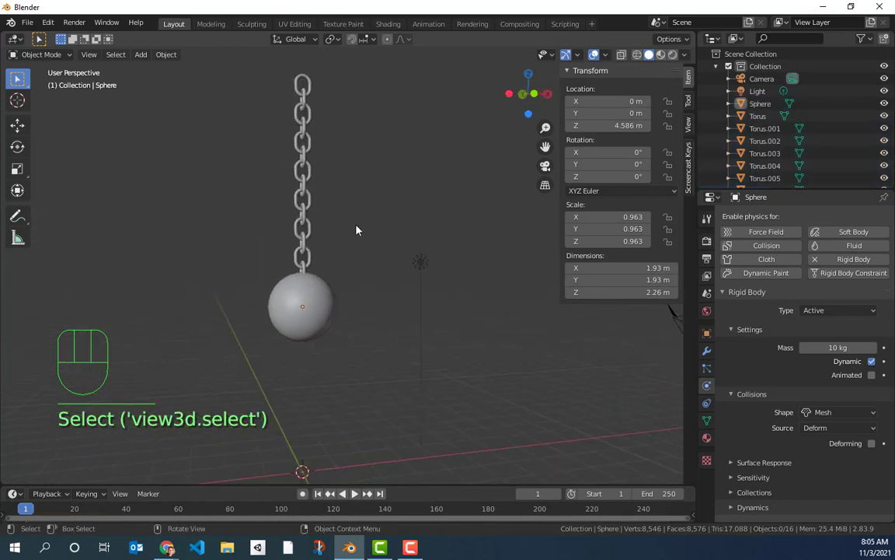
scroll(356, 230, up, 5)
scroll(380, 266, down, 4)
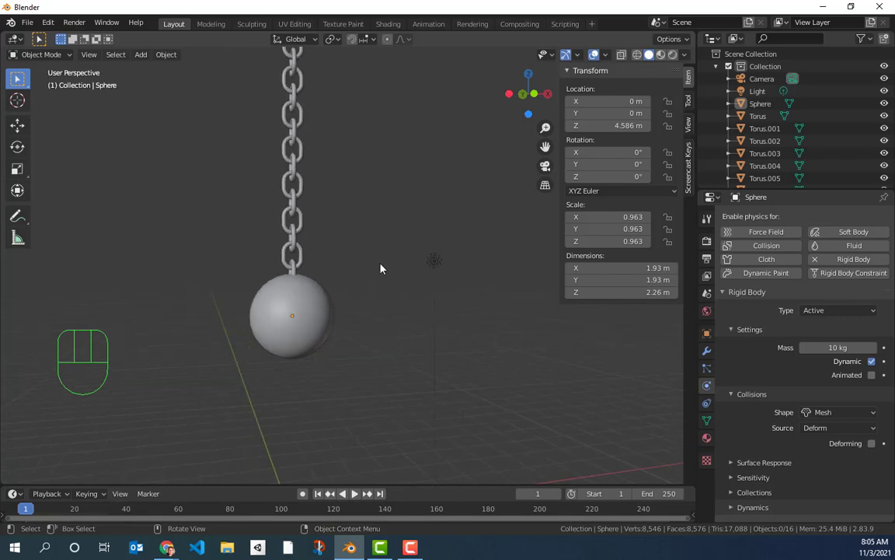
middle_drag(380, 262, 361, 264)
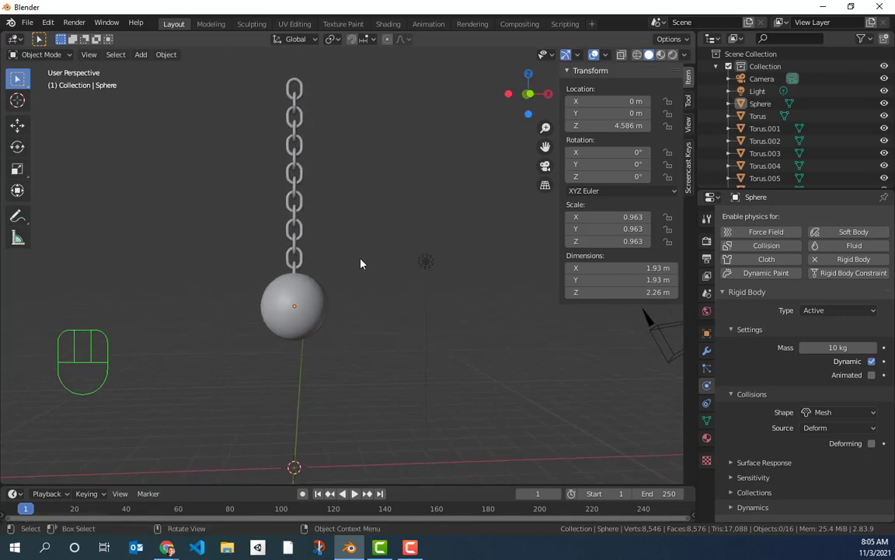
Add a mesh plane at the world origin below the ball.
shift+middle_drag(340, 411, 305, 327)
key(shift+a)
mouse_move(308, 282)
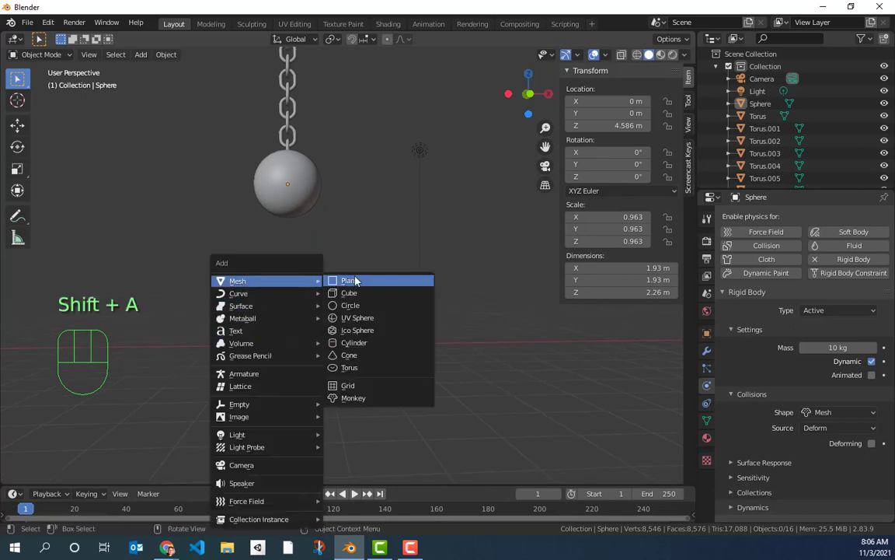
click(336, 281)
key(s)
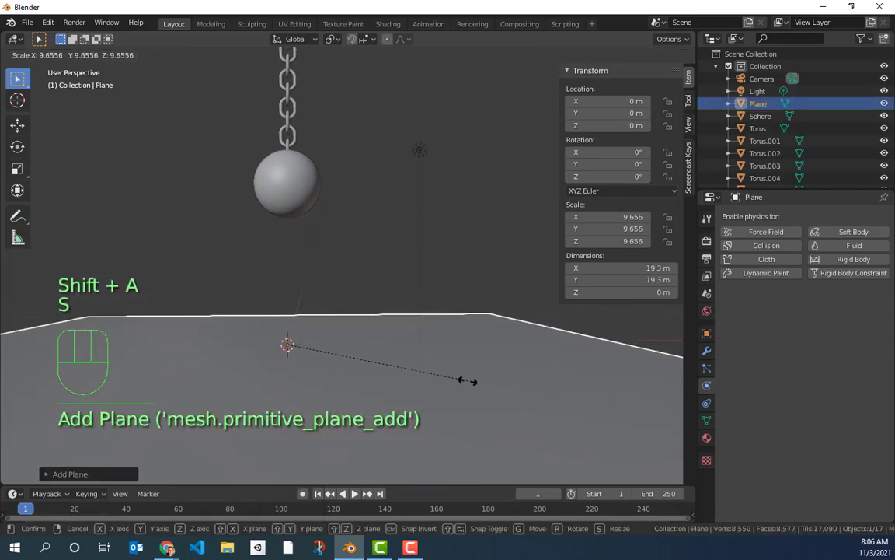
click(471, 387)
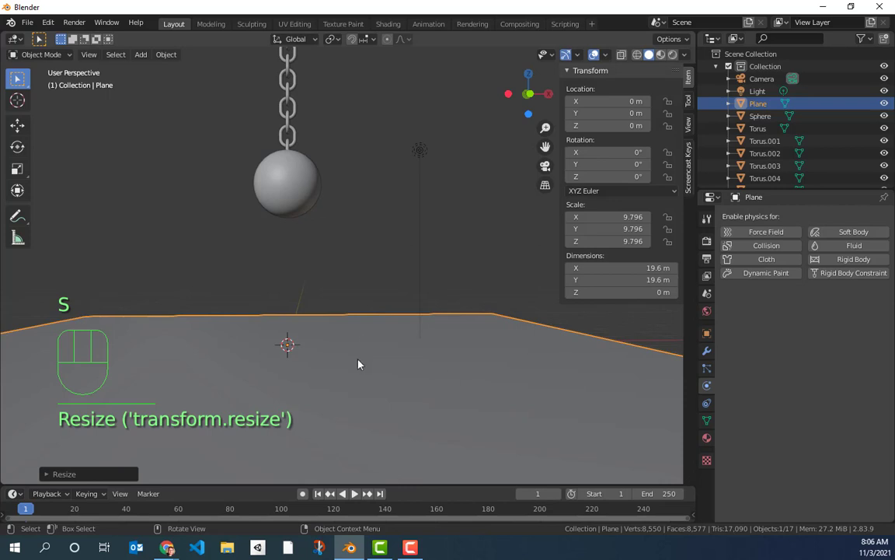
scroll(358, 361, down, 1)
middle_drag(378, 391, 365, 346)
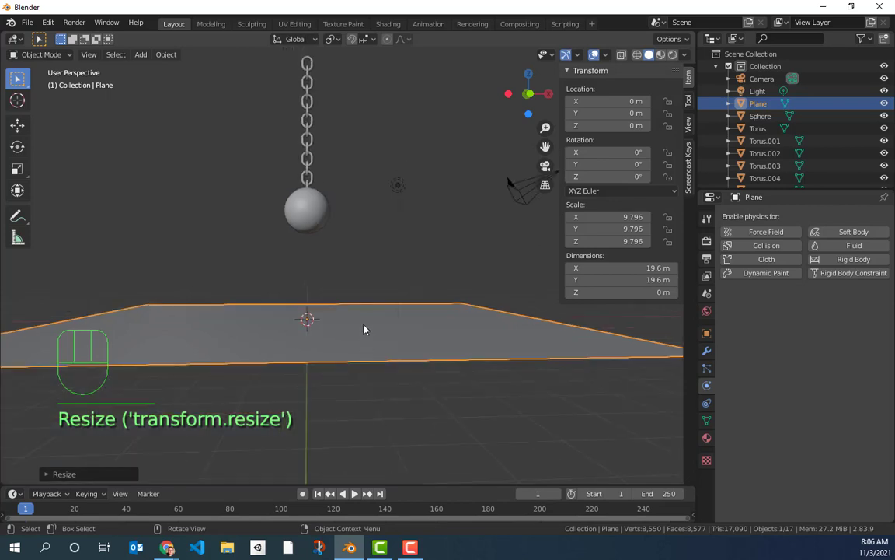
key(ctrl+z)
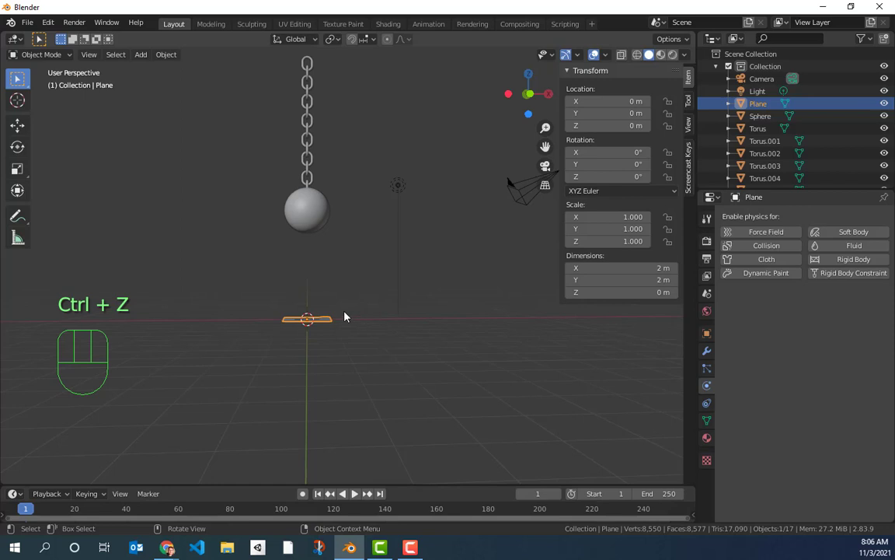
Scale the plane uniformly by a factor of 10.
text(s)
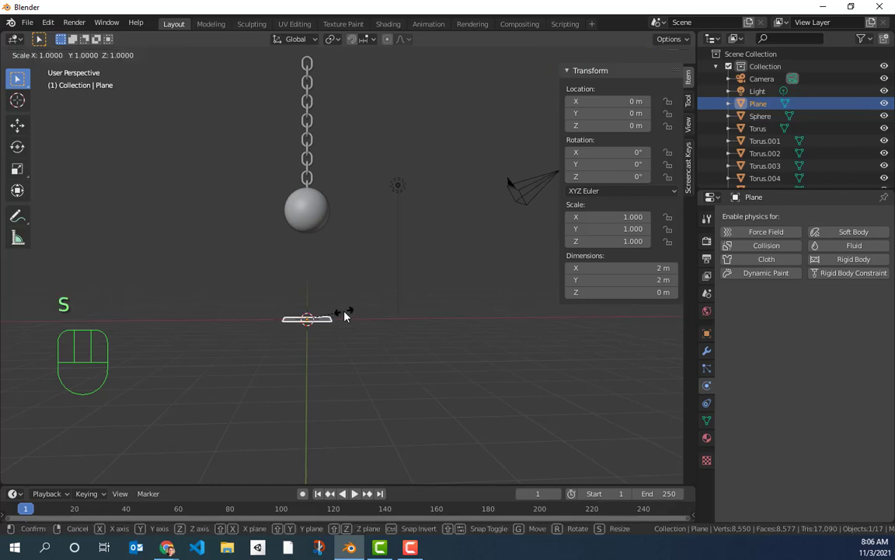
text(10)
key(Return)
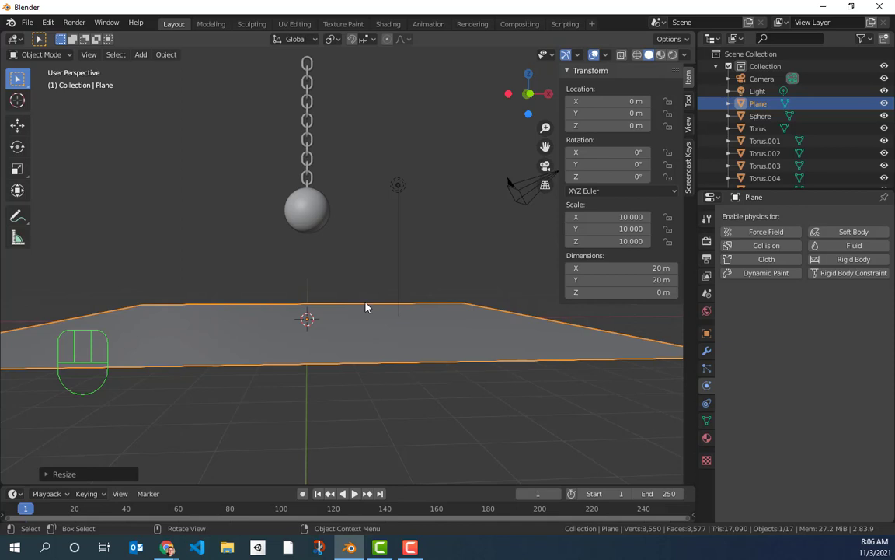
Select the ball with the whole chain and raise them about 3.9 m along the Z axis.
mouse_move(365, 306)
middle_down()
mouse_move(365, 356)
mouse_move(361, 313)
middle_up()
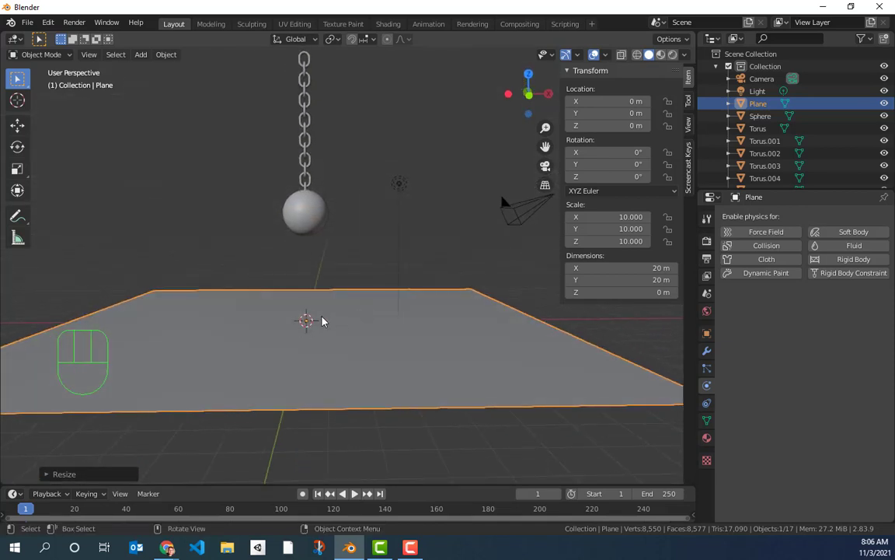
middle_drag(323, 230, 360, 255)
shift+middle_drag(360, 182, 365, 253)
drag(285, 166, 334, 315)
key(g)
key(z)
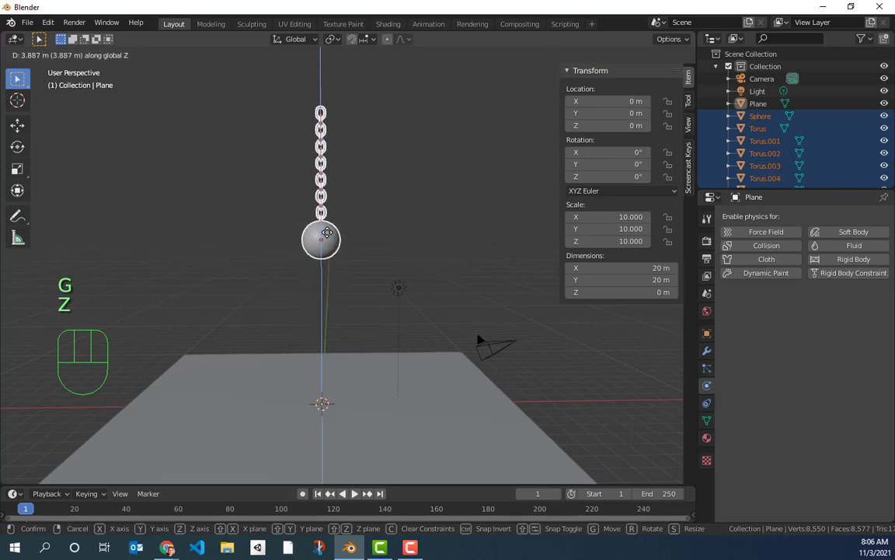
click(328, 227)
Add a mesh cube at the world origin and scale it uniformly to 0.5.
middle_drag(357, 357, 343, 369)
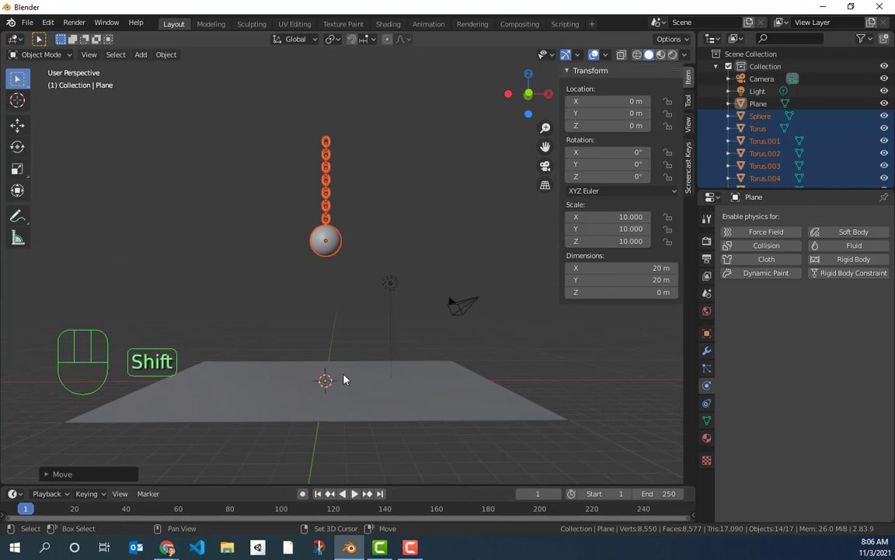
key(shift+a)
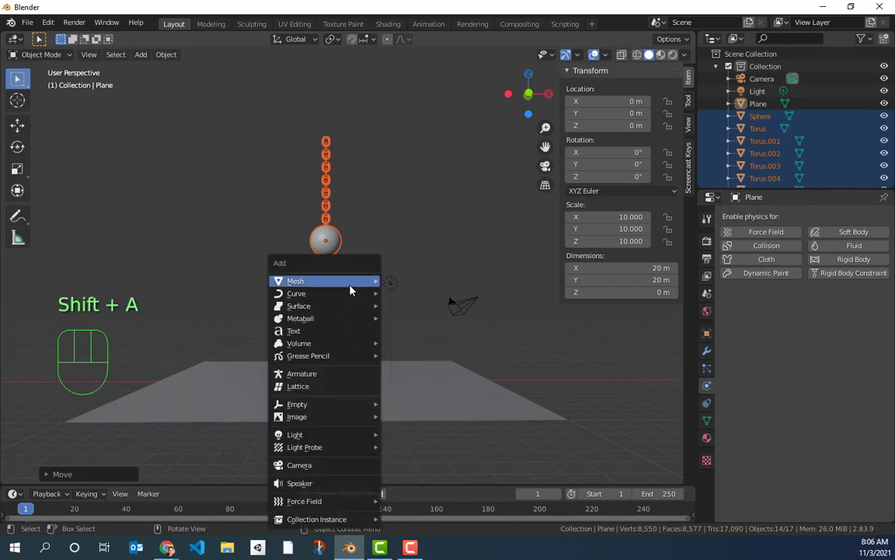
mouse_move(369, 280)
click(406, 293)
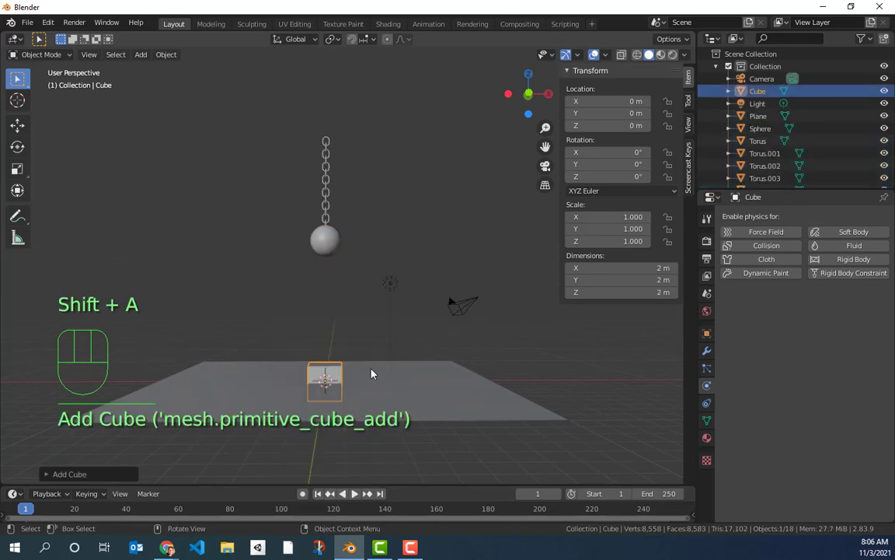
scroll(361, 361, up, 1)
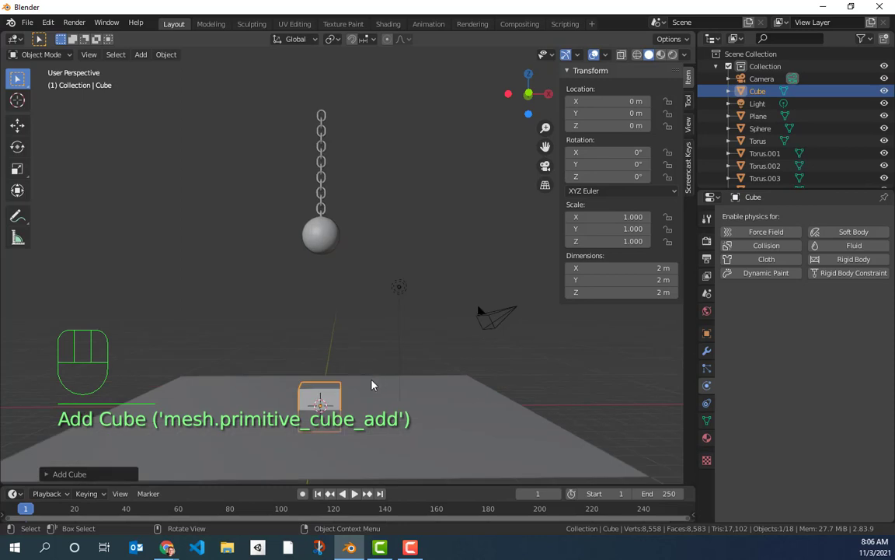
key(s)
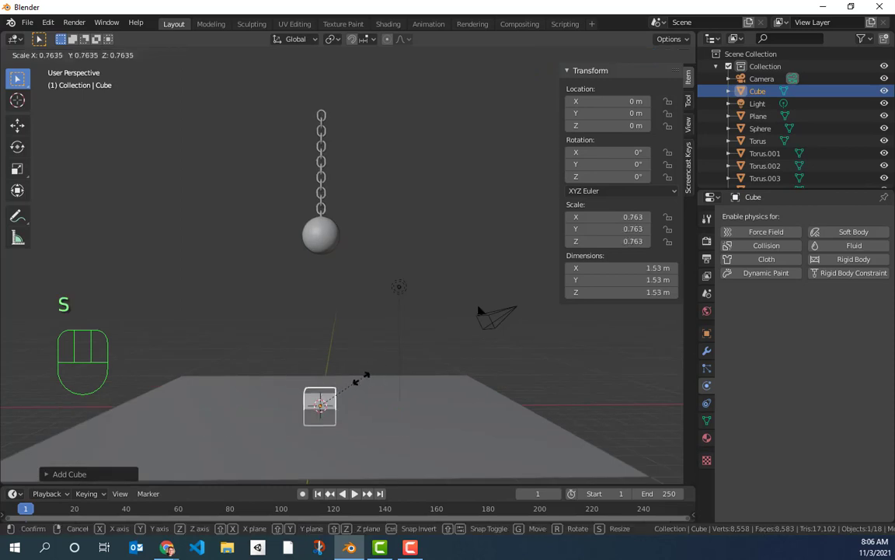
right_click(340, 394)
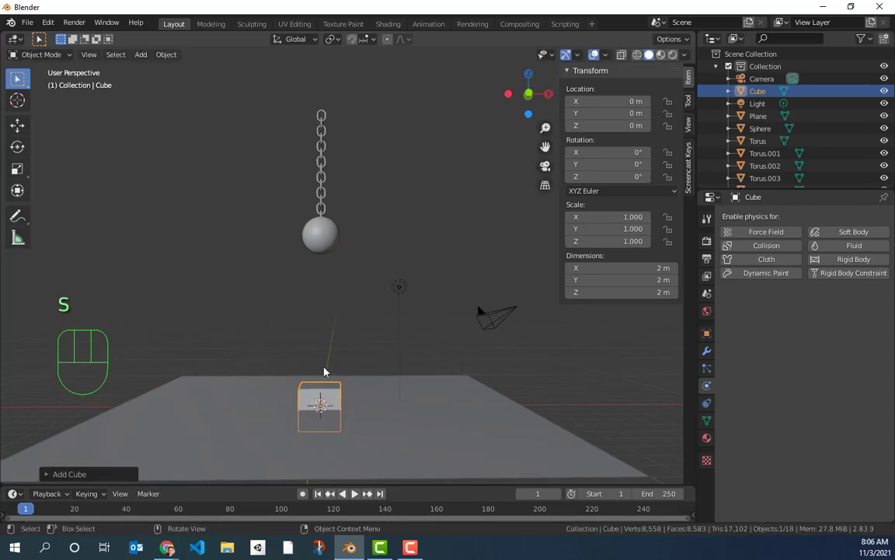
text(s.5)
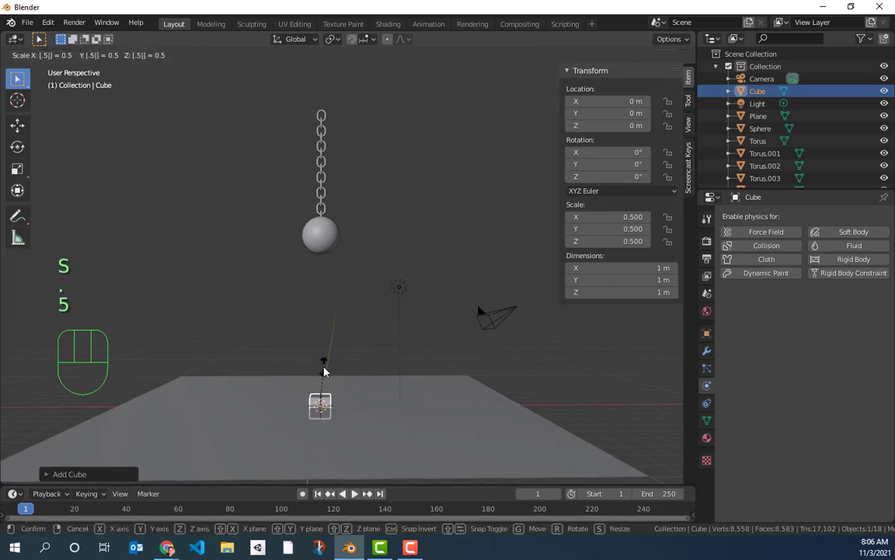
key(Return)
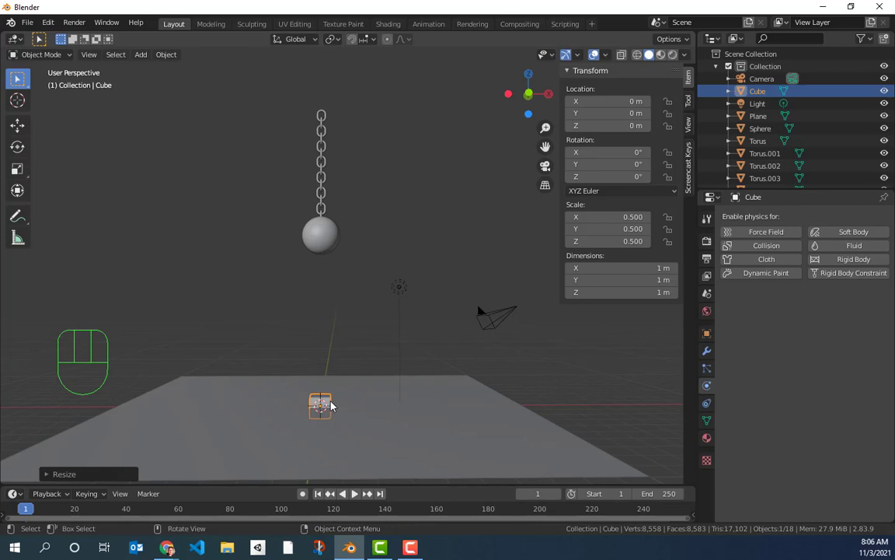
In the right orthographic view, raise the cube about 0.6 m along Z so it sits just above the plane.
key(KP_3)
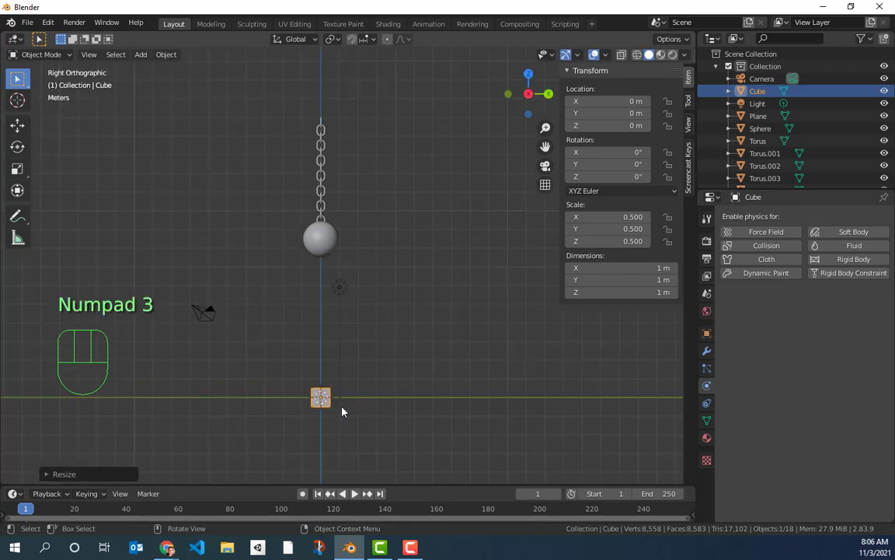
key(g)
key(z)
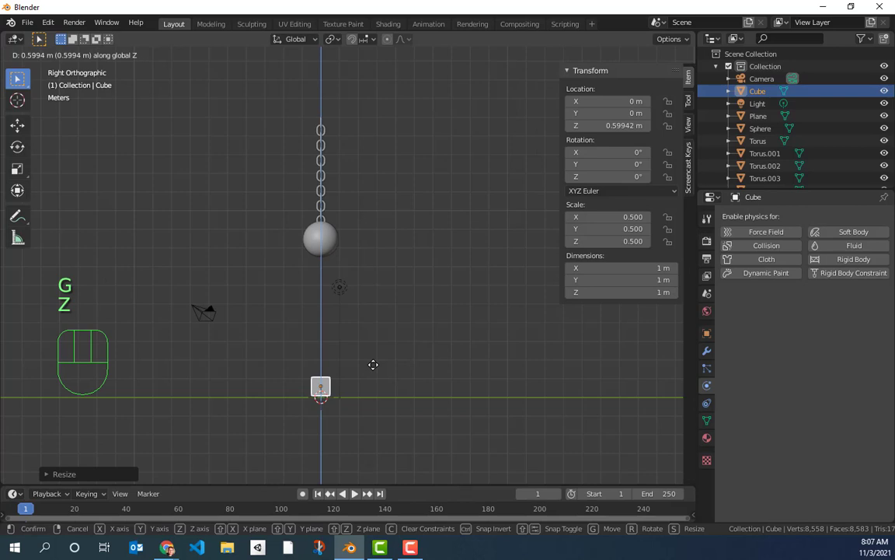
click(373, 366)
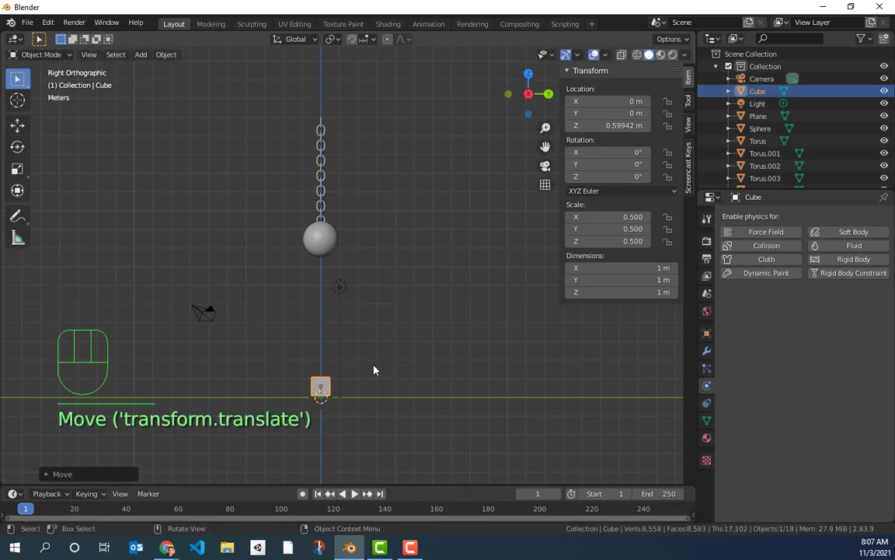
Play the simulation briefly with the plane and cube in the scene, stop it, and rewind to frame 1.
middle_drag(373, 370, 376, 396)
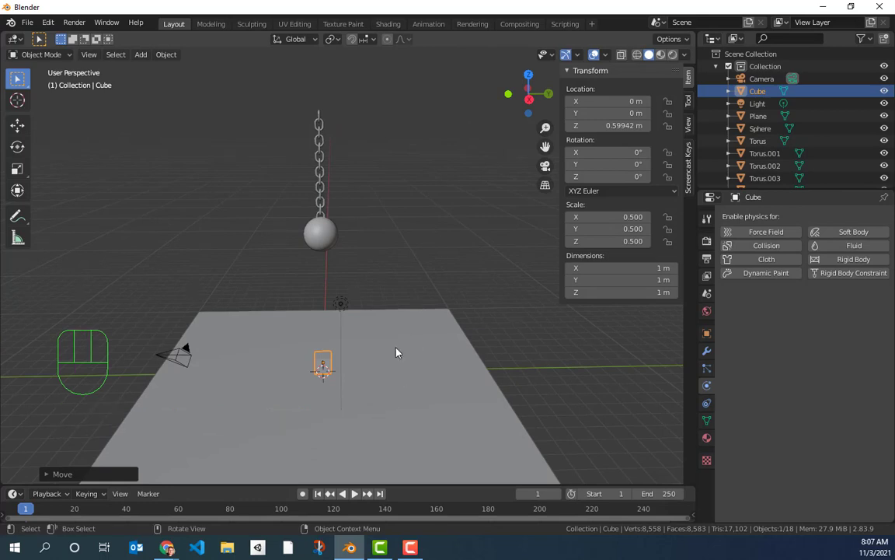
click(398, 380)
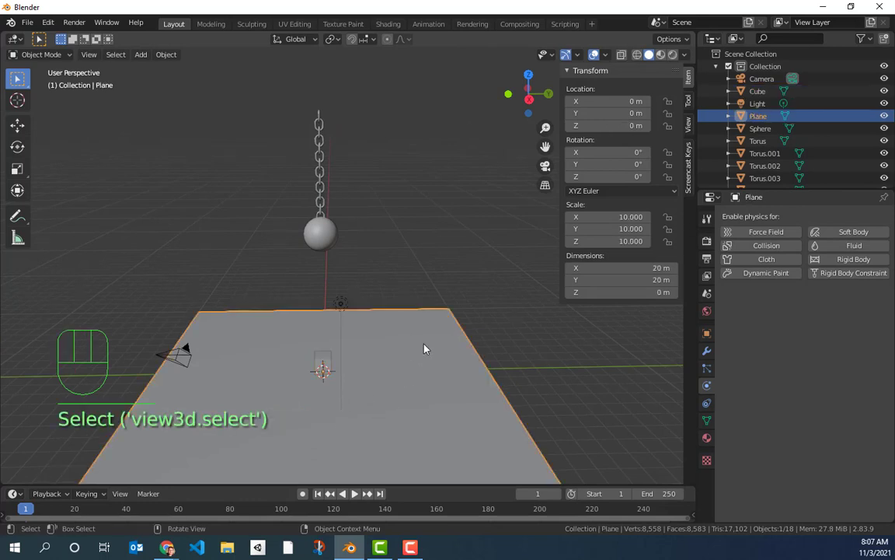
key(space)
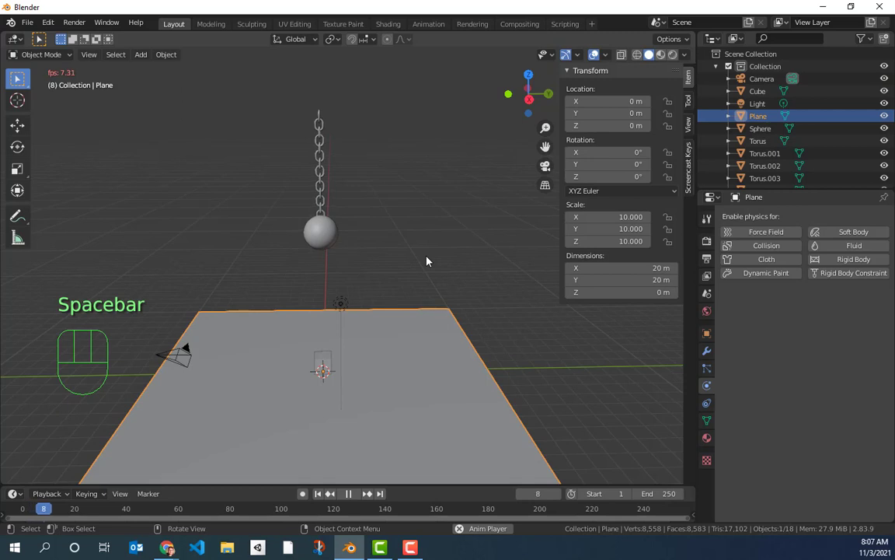
key(space)
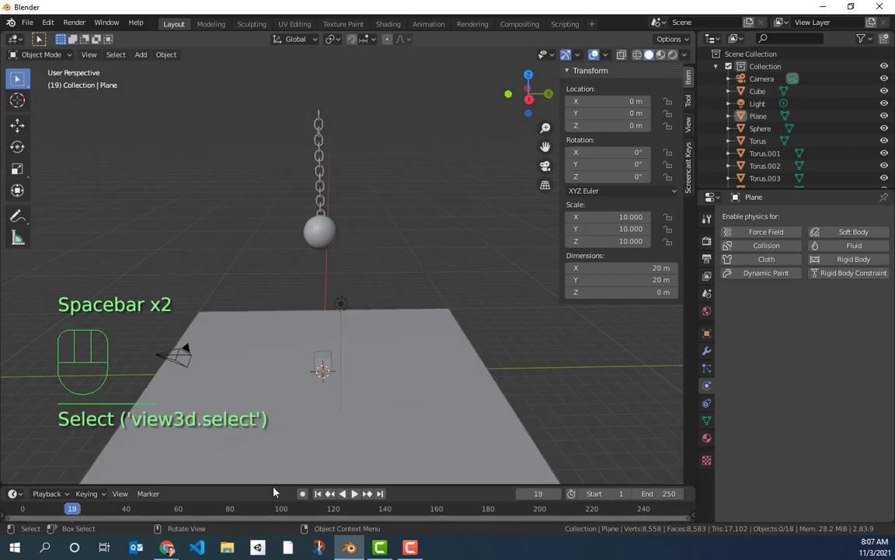
click(317, 494)
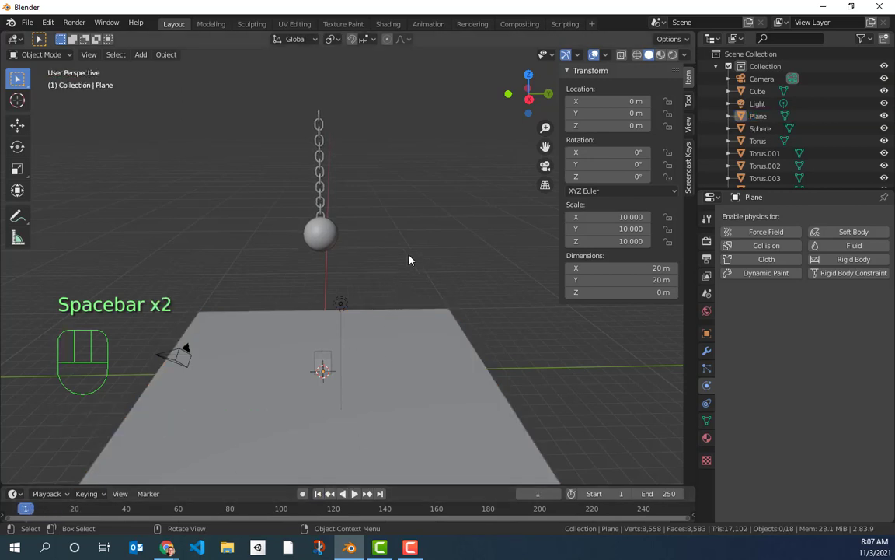
Add rigid body physics to the ground plane and set its type to Passive.
click(411, 364)
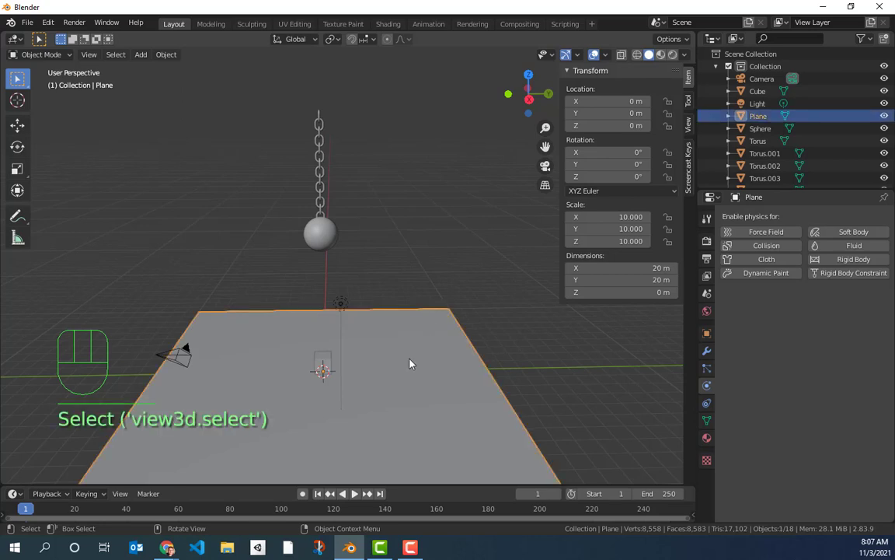
mouse_move(387, 259)
middle_down()
mouse_move(389, 247)
mouse_move(390, 265)
middle_up()
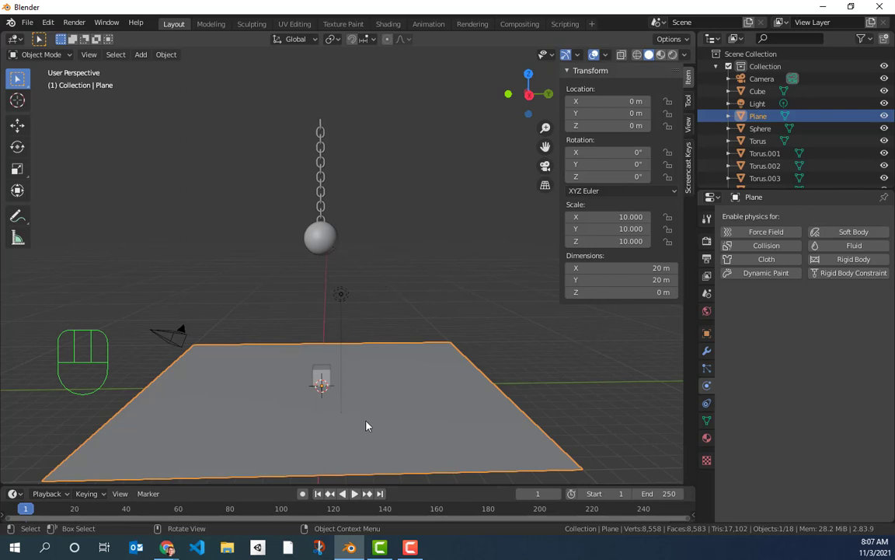
click(853, 259)
click(817, 311)
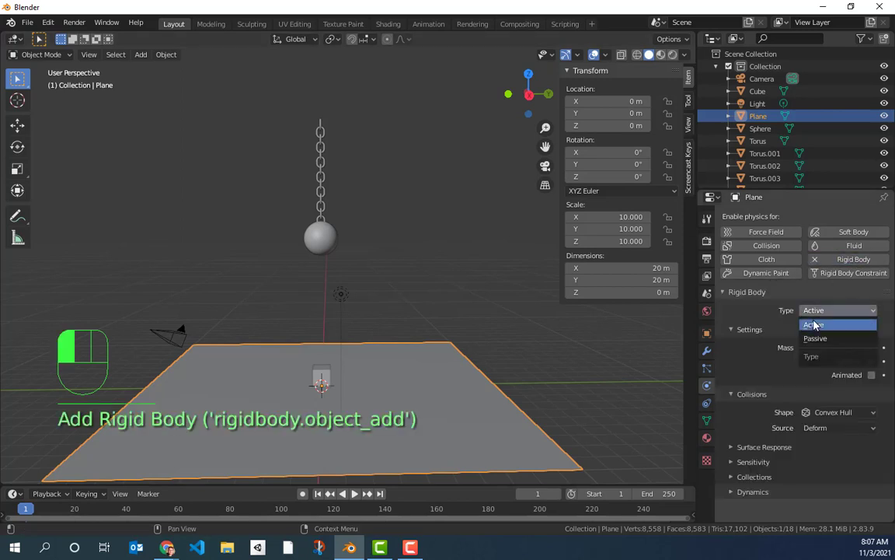
click(764, 340)
Set the plane's rigid body collision shape to Box, after trying Mesh, and deselect the plane.
click(829, 385)
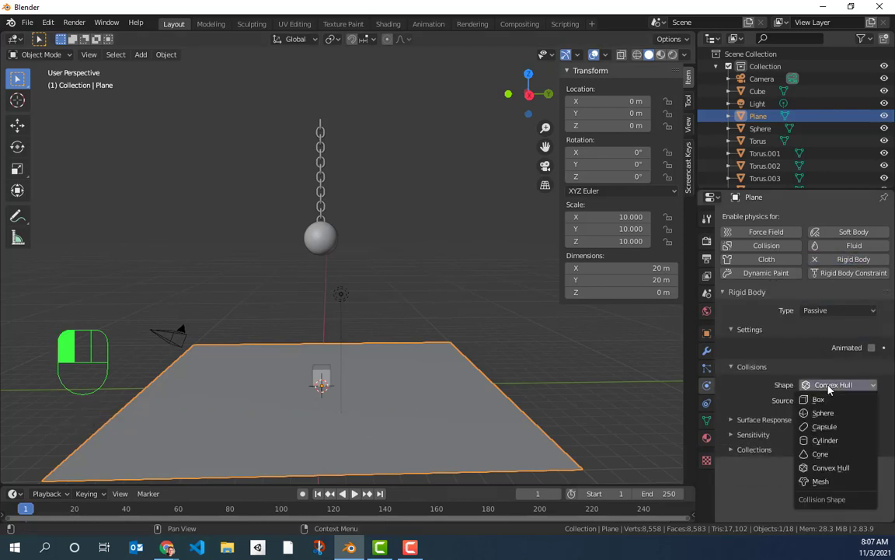
click(813, 483)
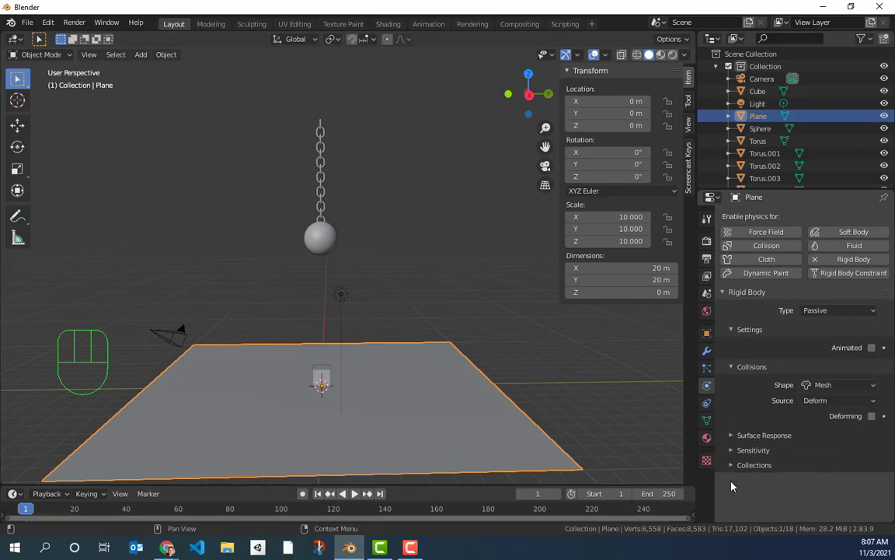
click(826, 384)
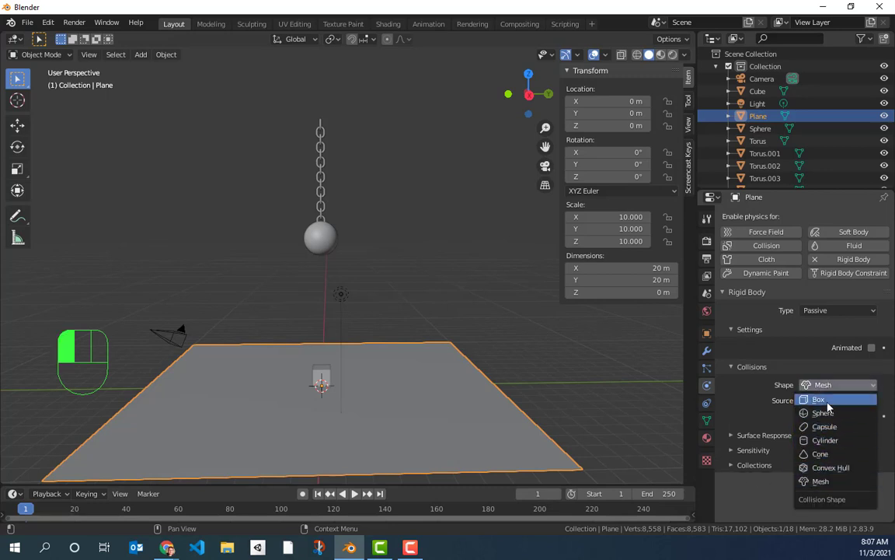
click(817, 399)
middle_drag(349, 379, 327, 411)
click(386, 345)
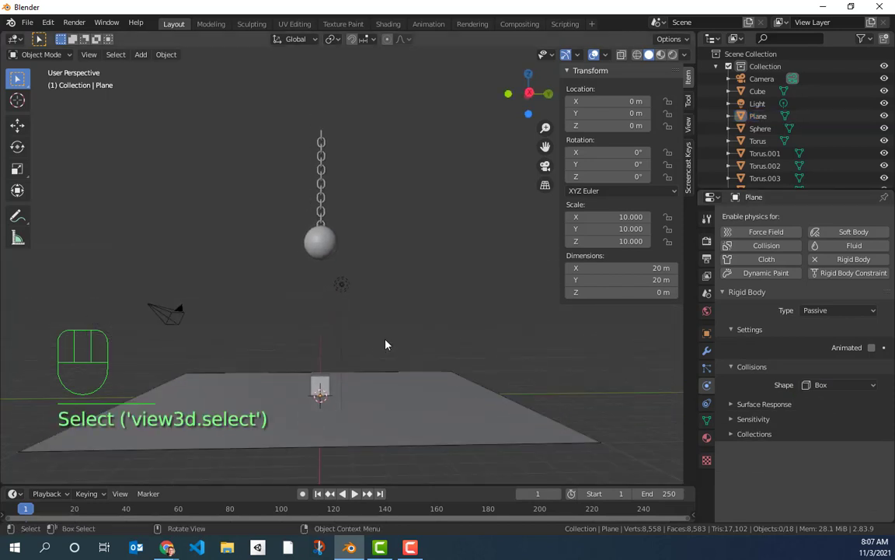
Add an Array modifier to the cube with a count of 8 and a relative X offset of 1.1.
click(318, 388)
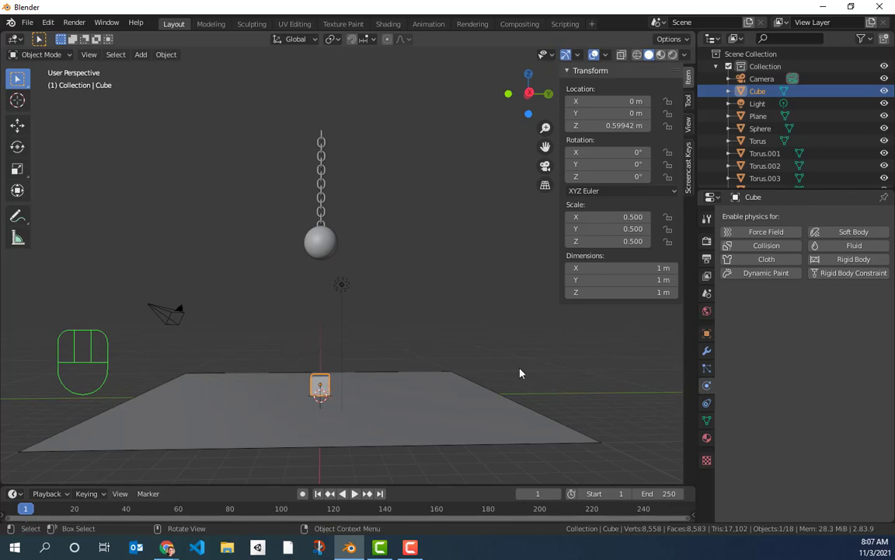
click(707, 350)
click(741, 218)
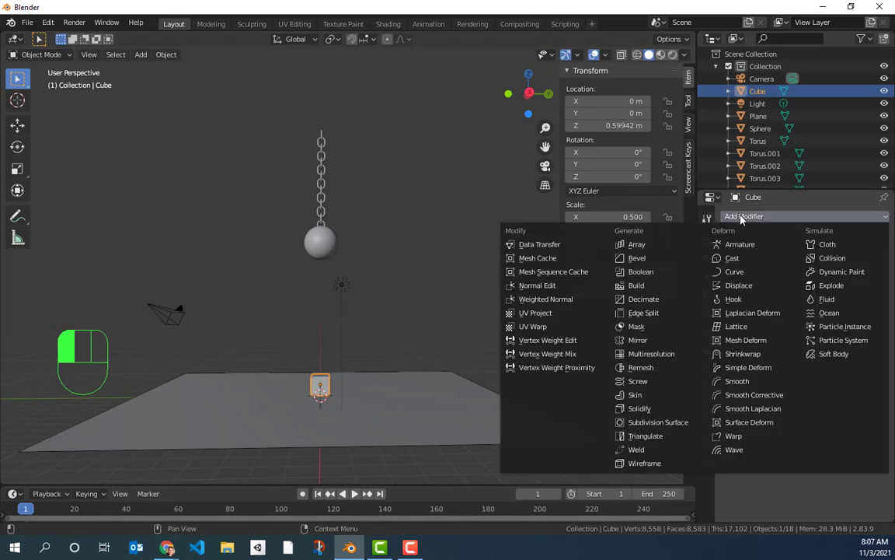
click(638, 246)
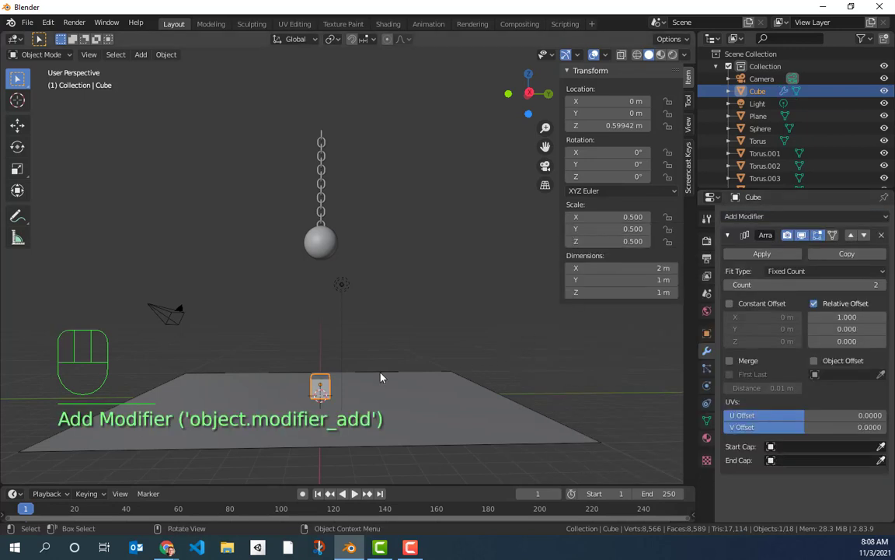
middle_drag(504, 351, 401, 394)
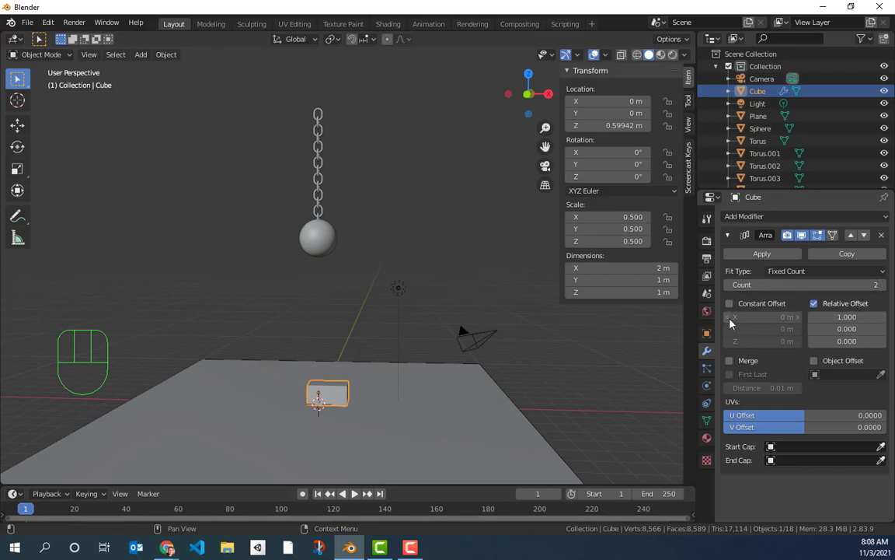
click(847, 284)
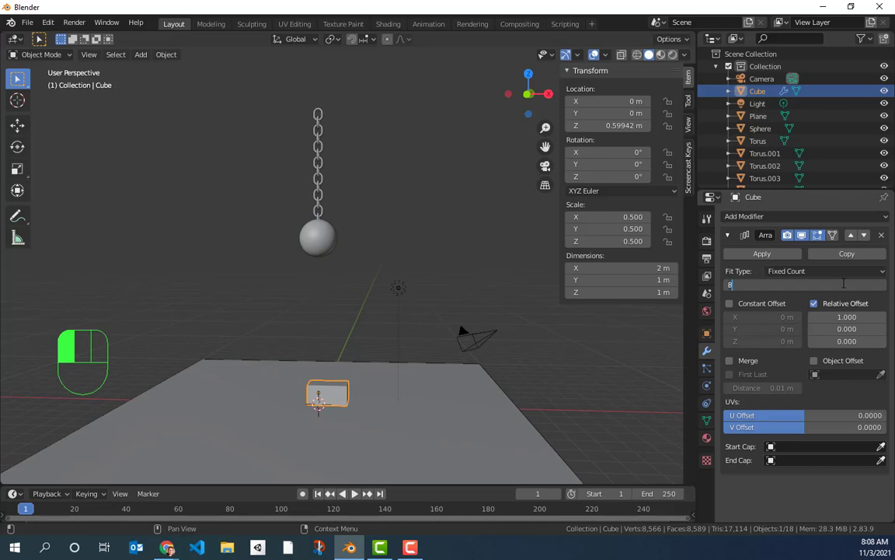
text(8)
key(Return)
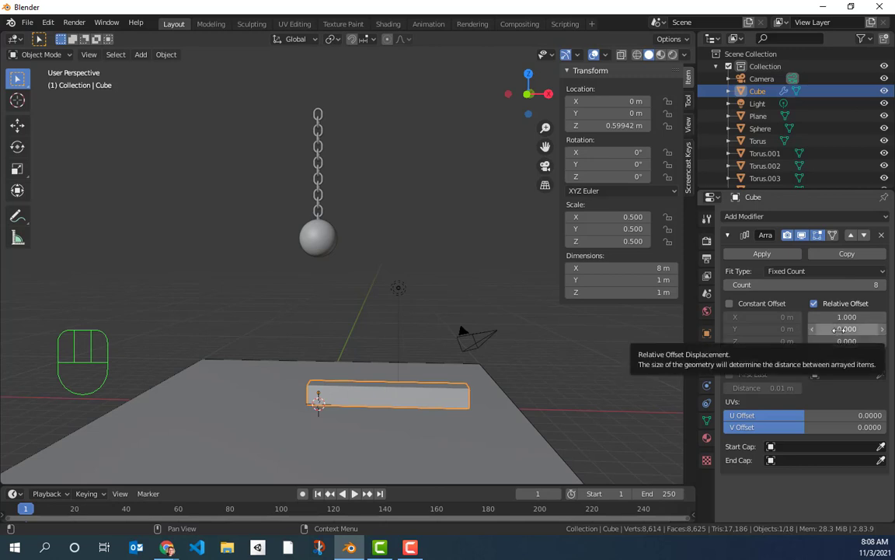
click(834, 317)
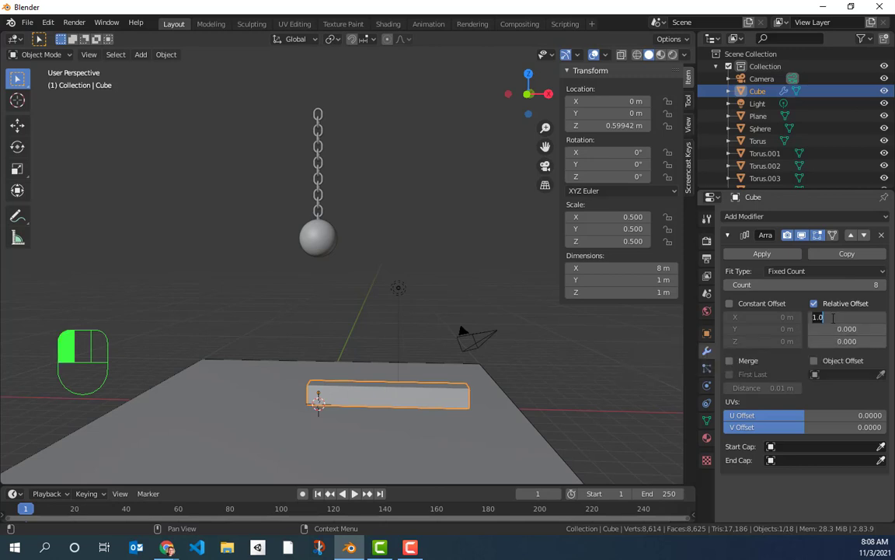
text(1.1)
key(Return)
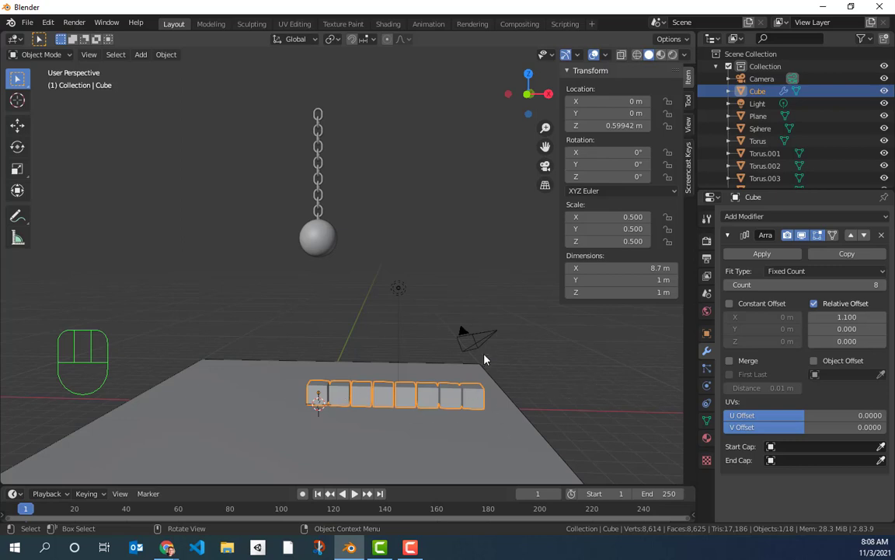
Add a second Array modifier to the cube and set its count to 8.
click(757, 219)
click(644, 244)
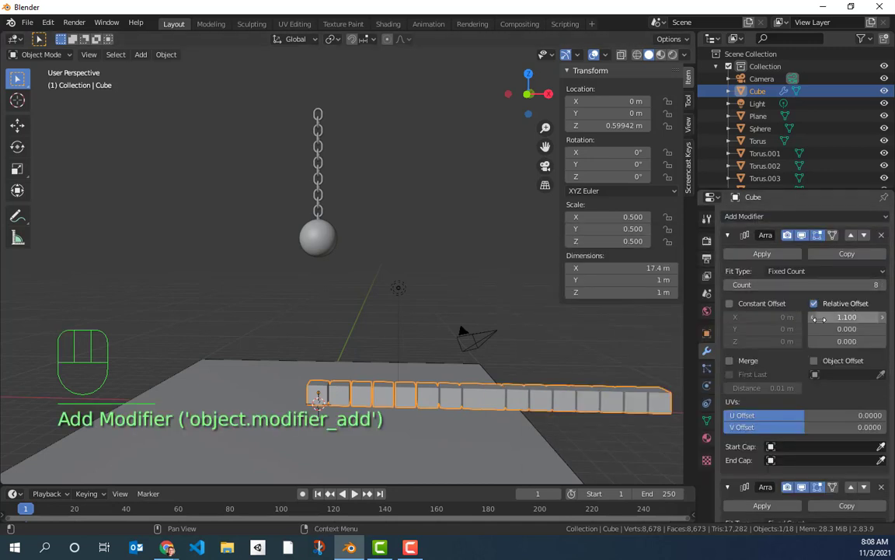
scroll(839, 356, down, 6)
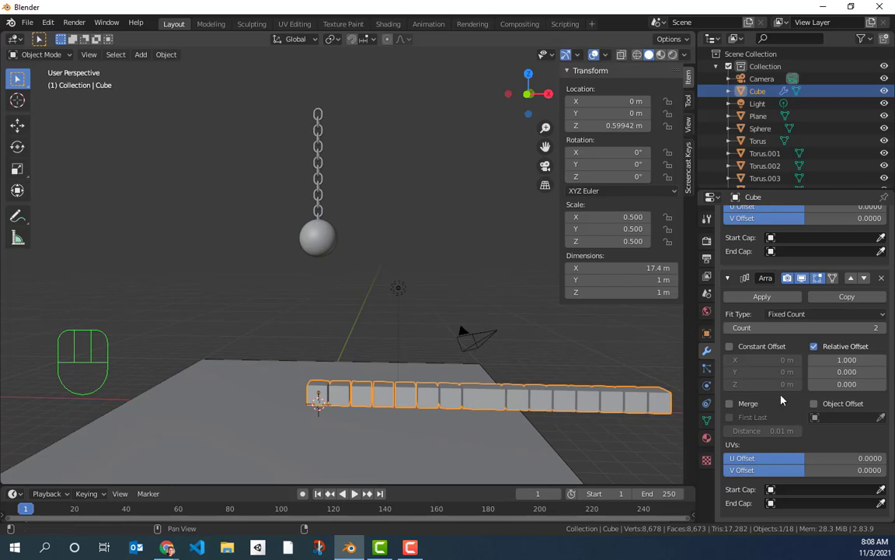
click(778, 328)
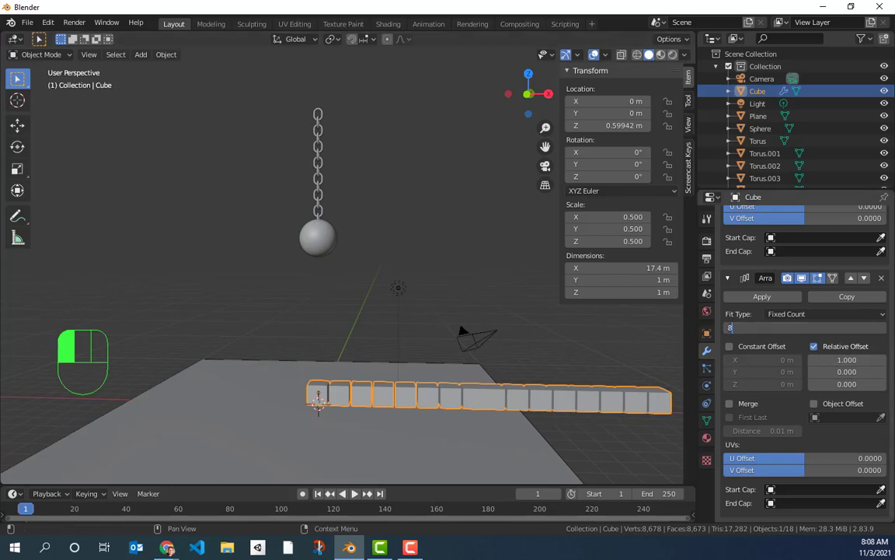
text(8)
key(Return)
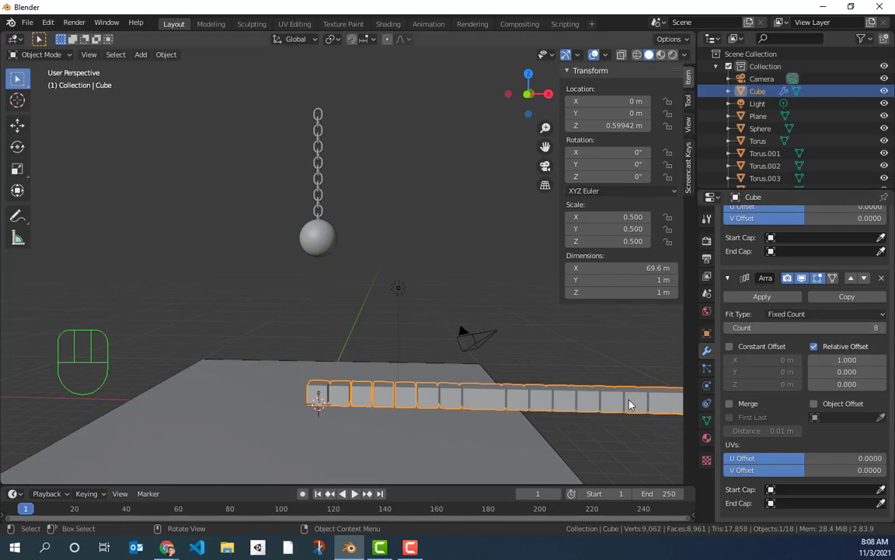
scroll(629, 406, down, 6)
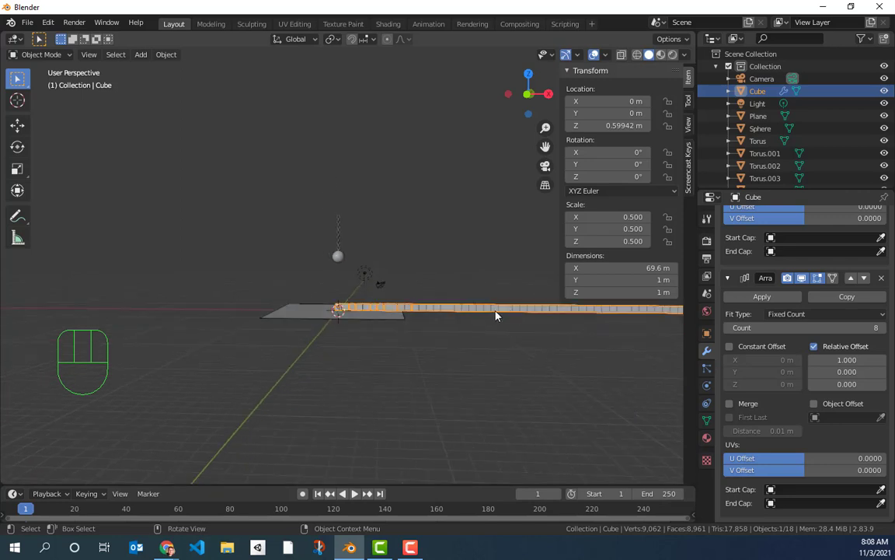
scroll(494, 316, up, 8)
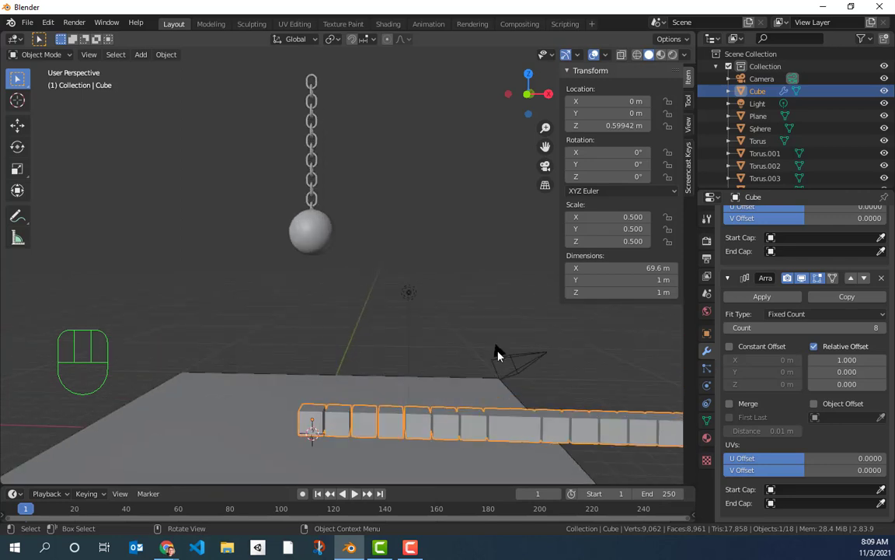
Set the second Array modifier's relative offset to 0 in X and 1.1 in Y.
click(837, 360)
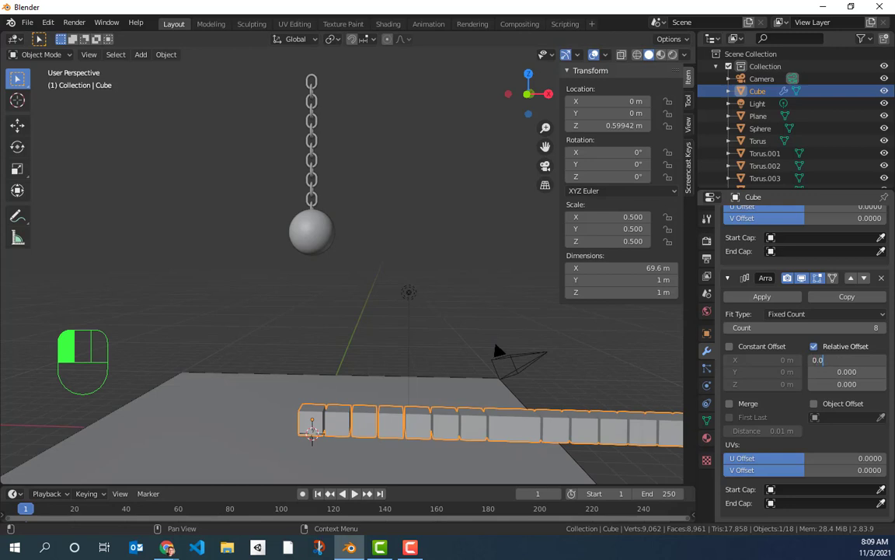
text(0.0)
key(Return)
click(847, 371)
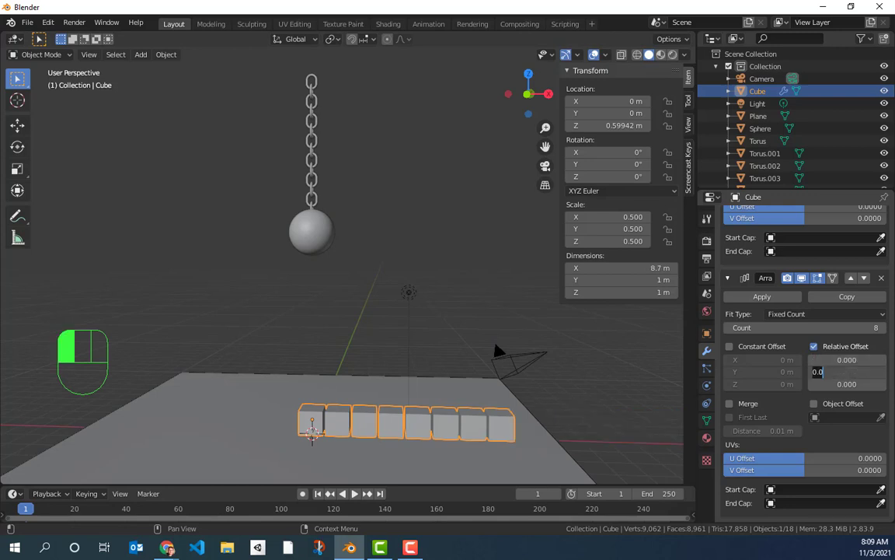
text(1.1)
key(Return)
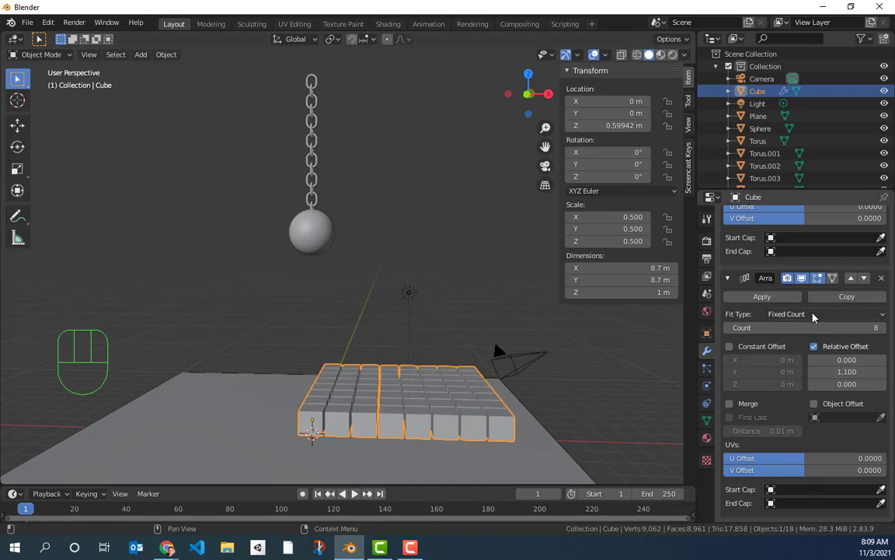
Add a third Array modifier to the cube and set its count to 6.
scroll(778, 249, down, 3)
scroll(760, 215, up, 2)
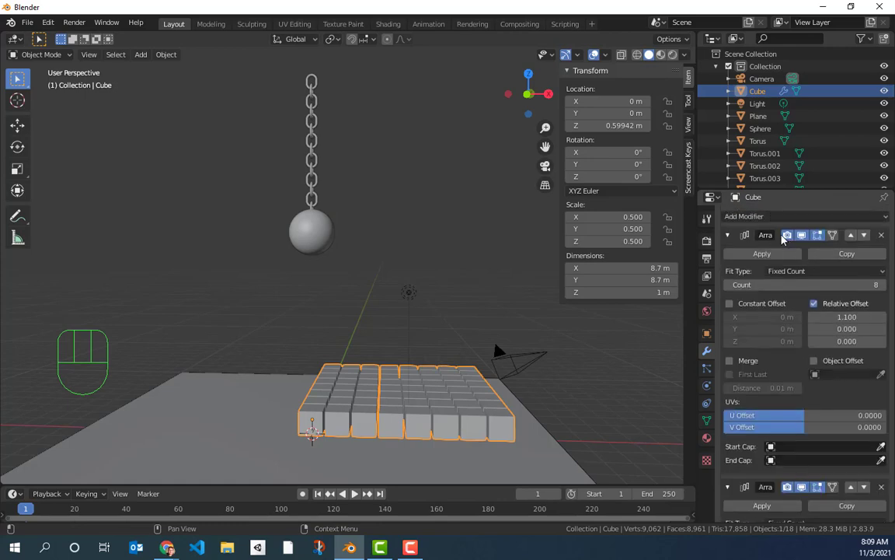
click(750, 217)
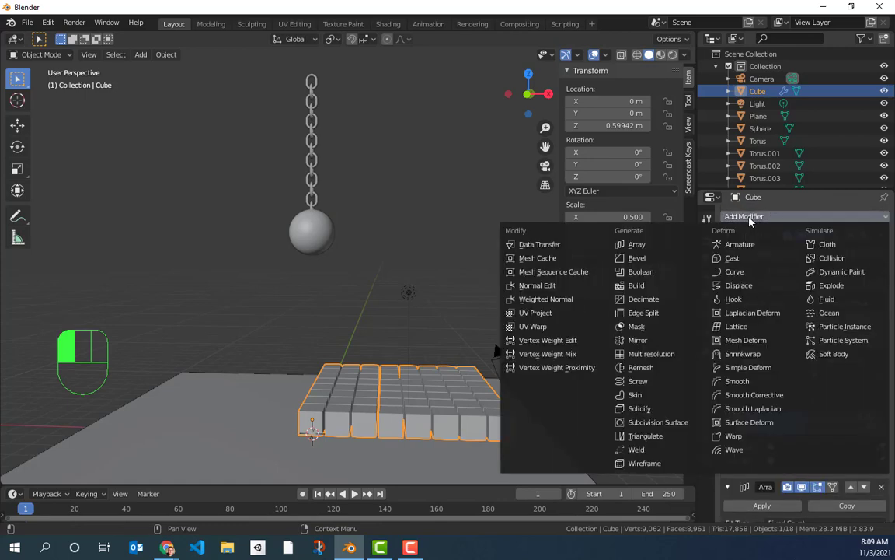
click(637, 246)
scroll(796, 336, down, 5)
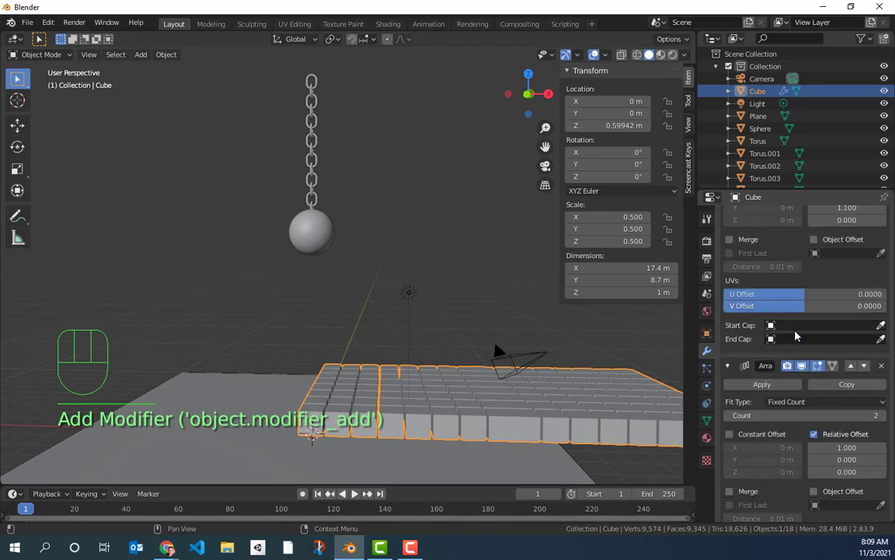
scroll(795, 336, down, 3)
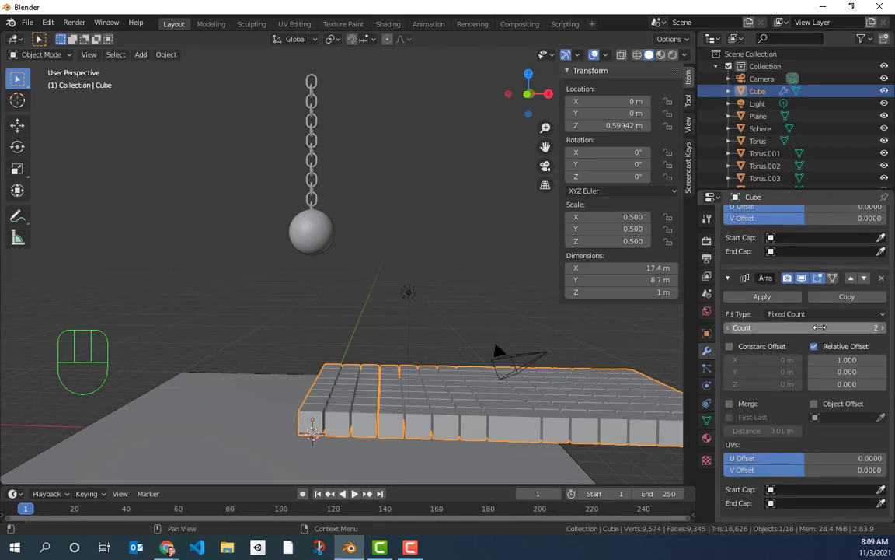
click(819, 328)
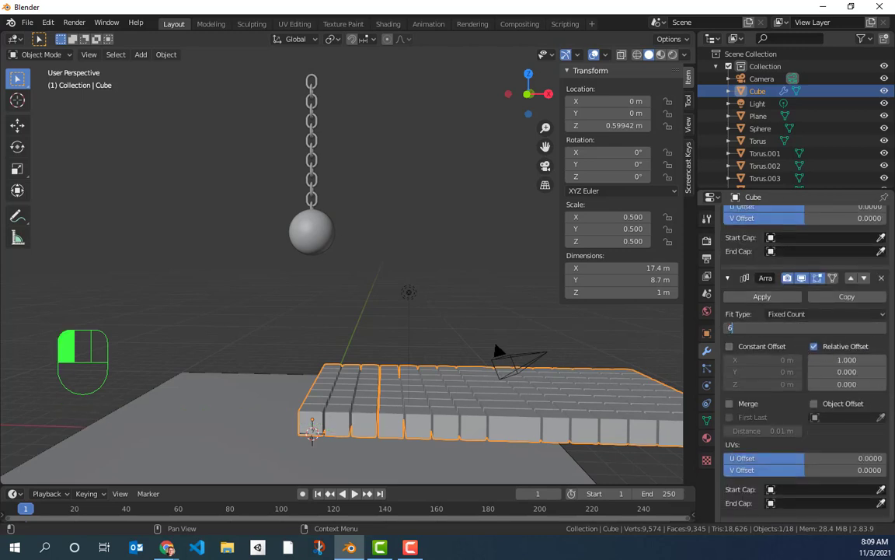
text(6)
key(Return)
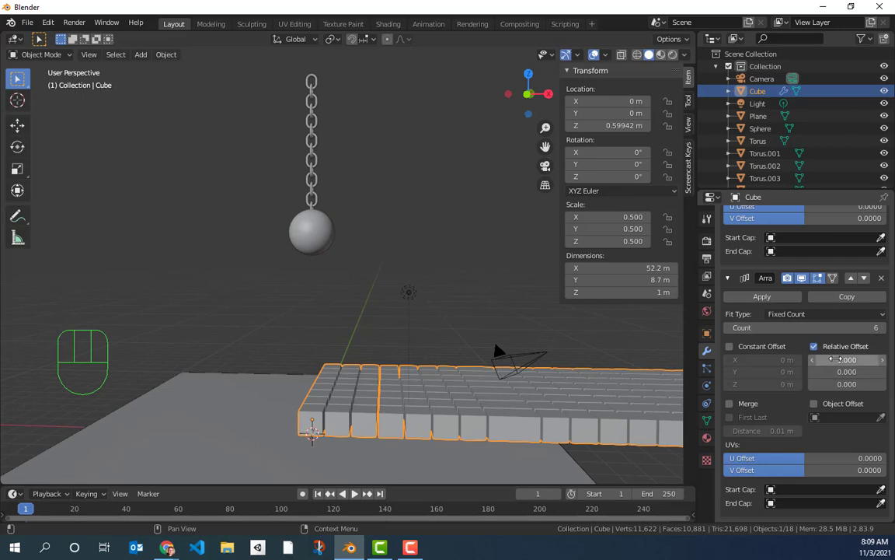
Set the third Array modifier's relative offset to 0 in X and 1.1 in Z, leaving the cube stack selected.
click(838, 359)
text(0)
key(Return)
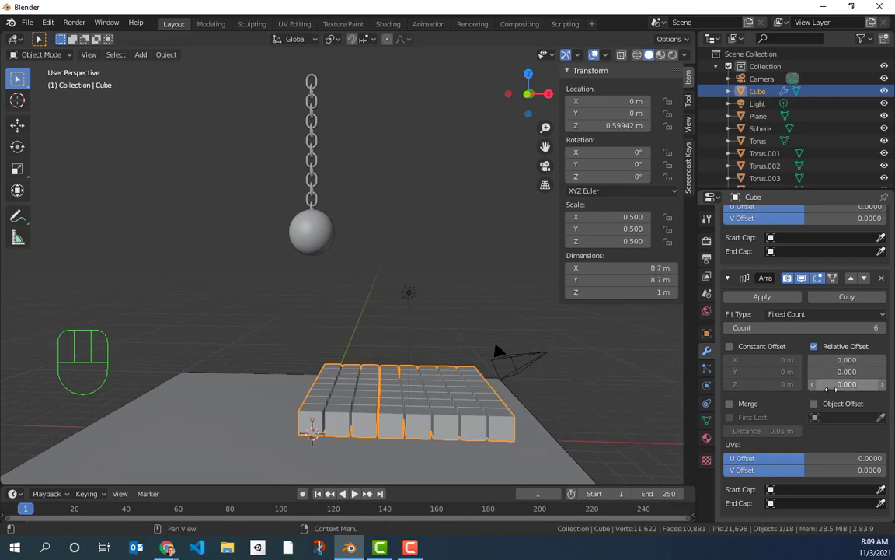
click(843, 384)
text(0.0)
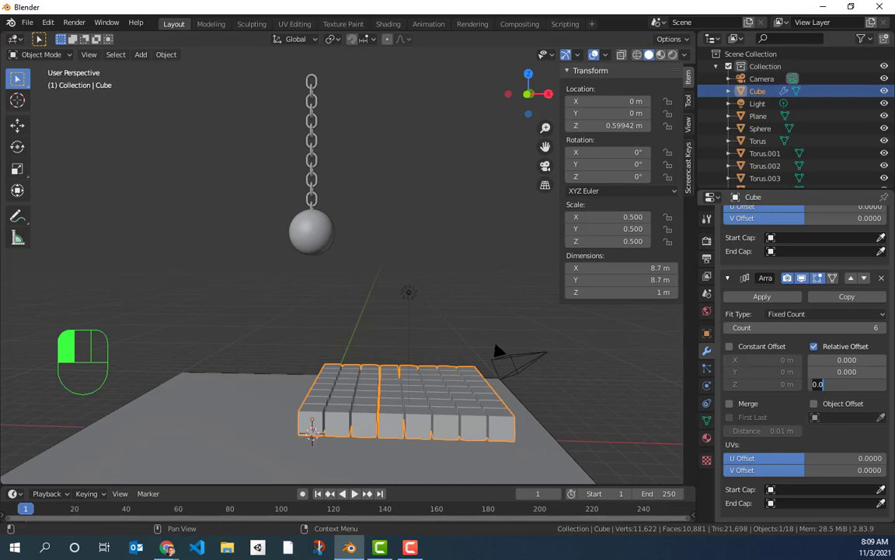
key(BackSpace)
key(BackSpace)
key(BackSpace)
text(1.1)
key(Return)
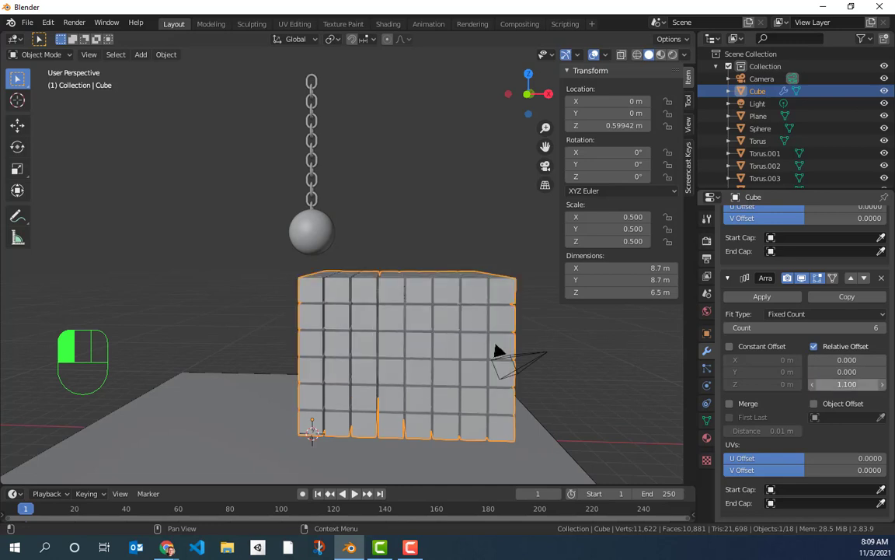
click(620, 380)
middle_drag(619, 380, 674, 395)
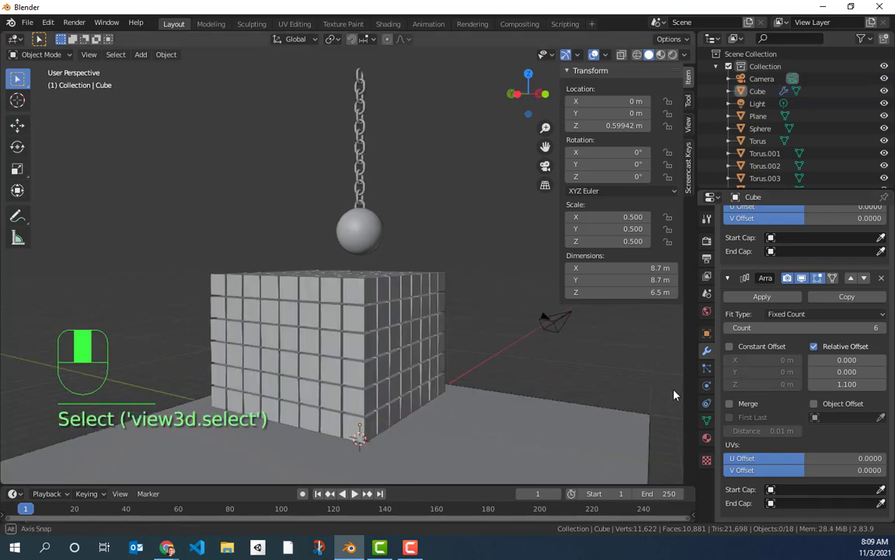
click(371, 434)
middle_drag(371, 434, 326, 430)
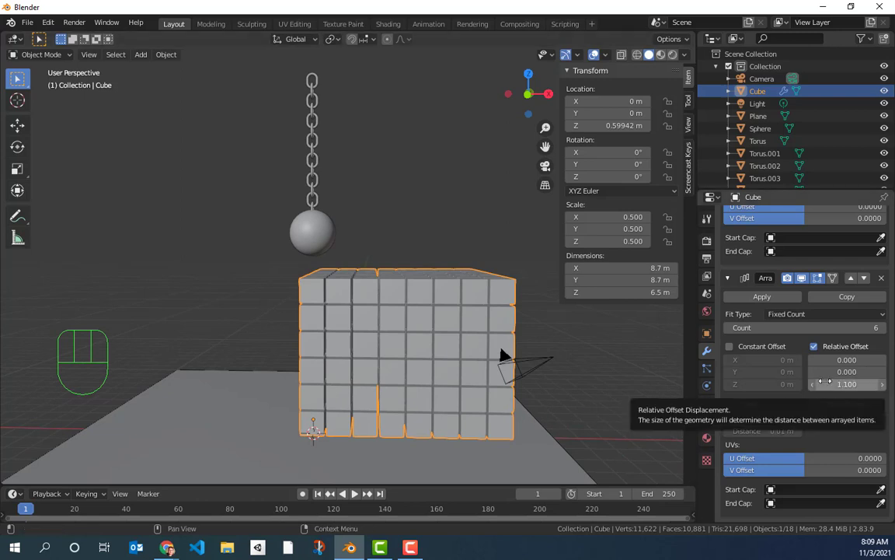
Apply all three Array modifiers on the cube.
scroll(823, 381, up, 1)
scroll(787, 324, down, 1)
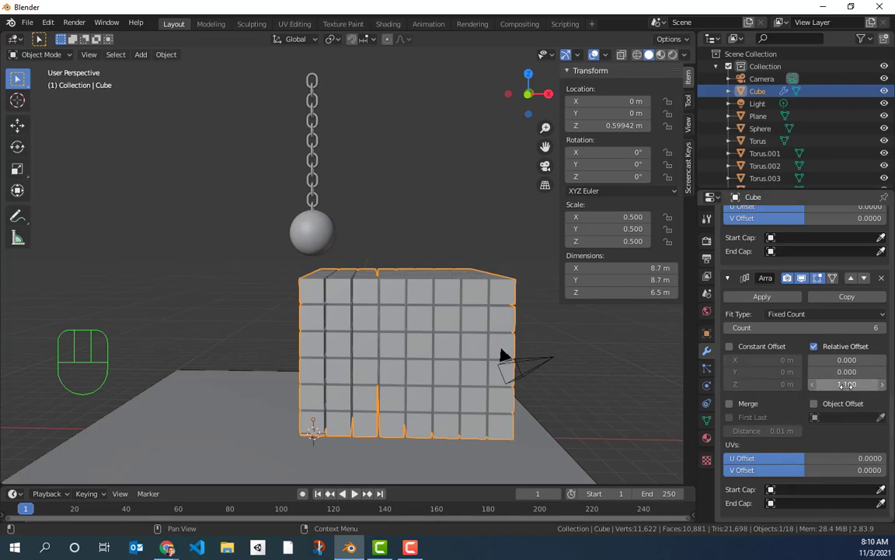
click(761, 297)
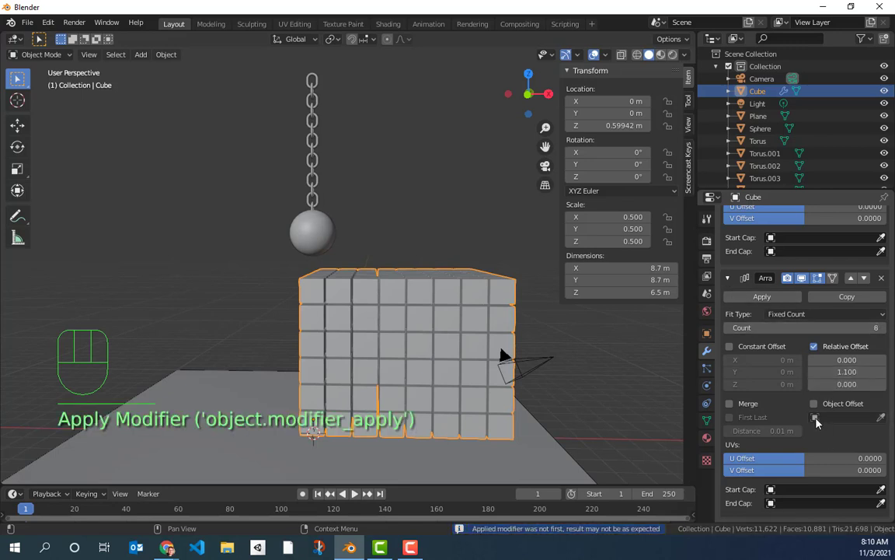
scroll(824, 373, up, 2)
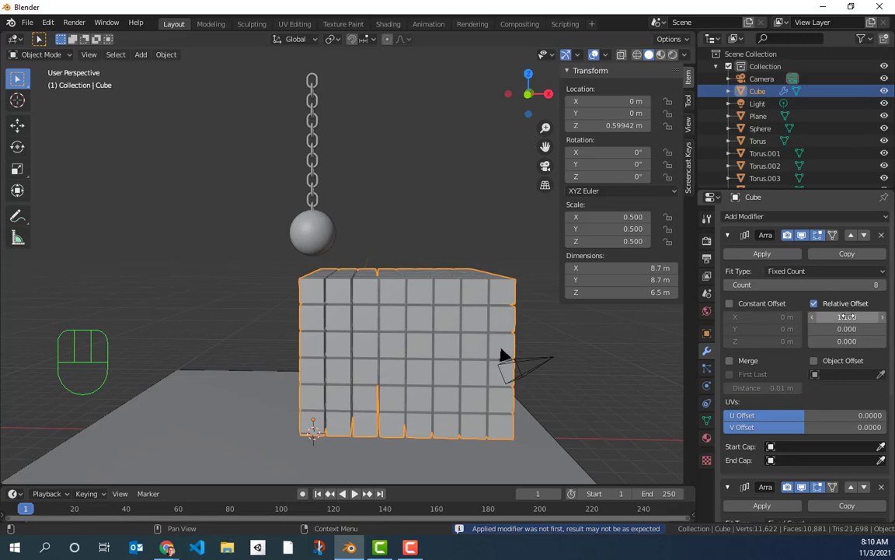
scroll(847, 316, down, 5)
scroll(836, 406, down, 1)
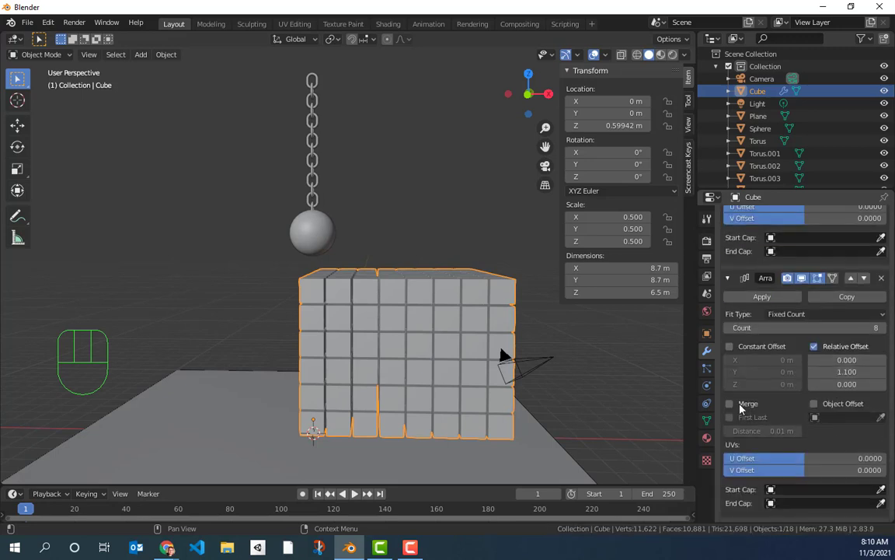
click(762, 297)
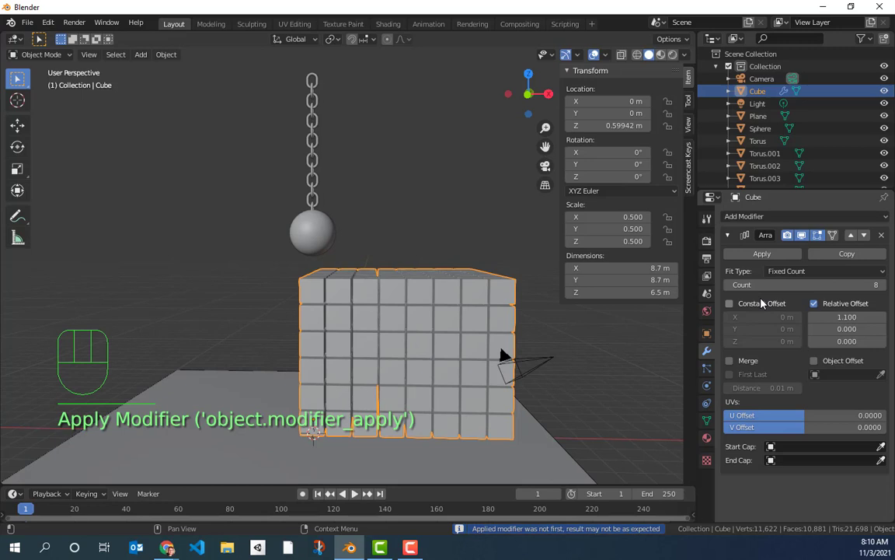
click(765, 254)
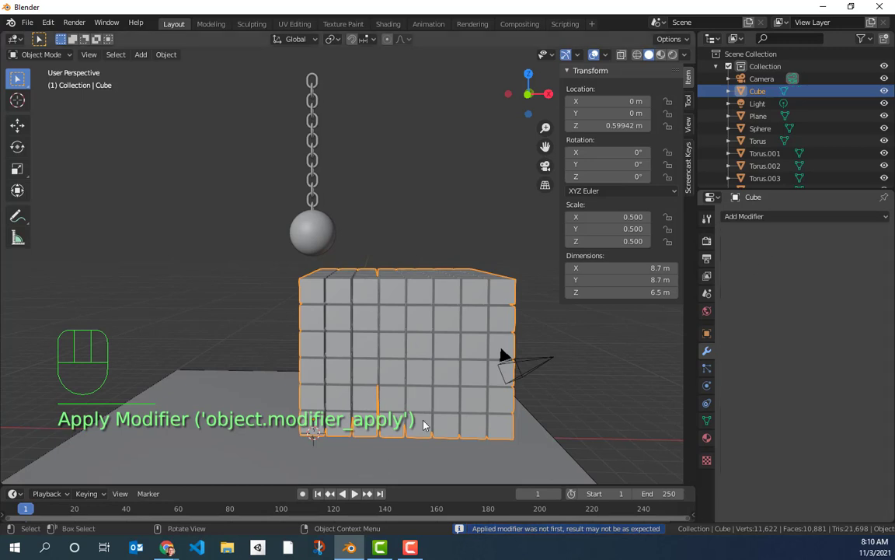
Move the light out of the cube stack to about X -13.5, Y 2.9, Z 9.6 m.
middle_drag(422, 360, 535, 368)
key(KP_1)
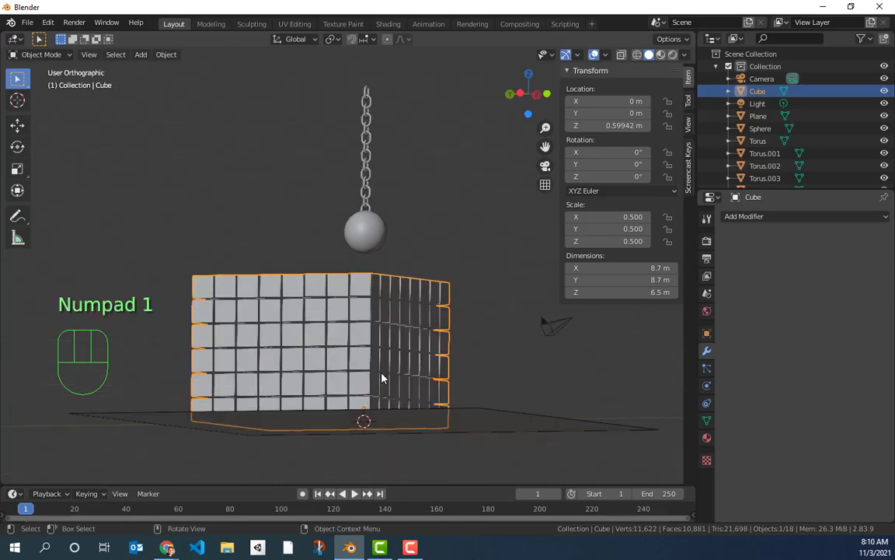
key(KP_3)
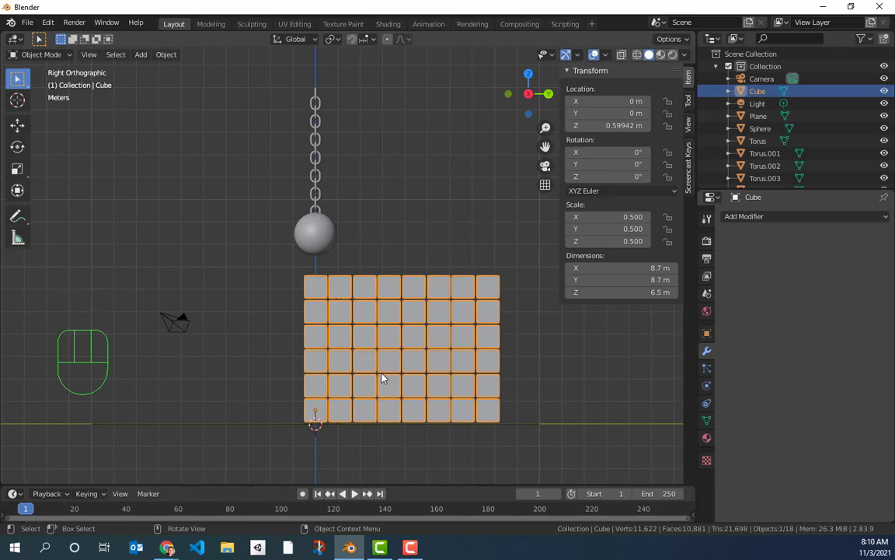
middle_drag(230, 358, 542, 355)
scroll(542, 355, down, 5)
middle_drag(466, 333, 295, 366)
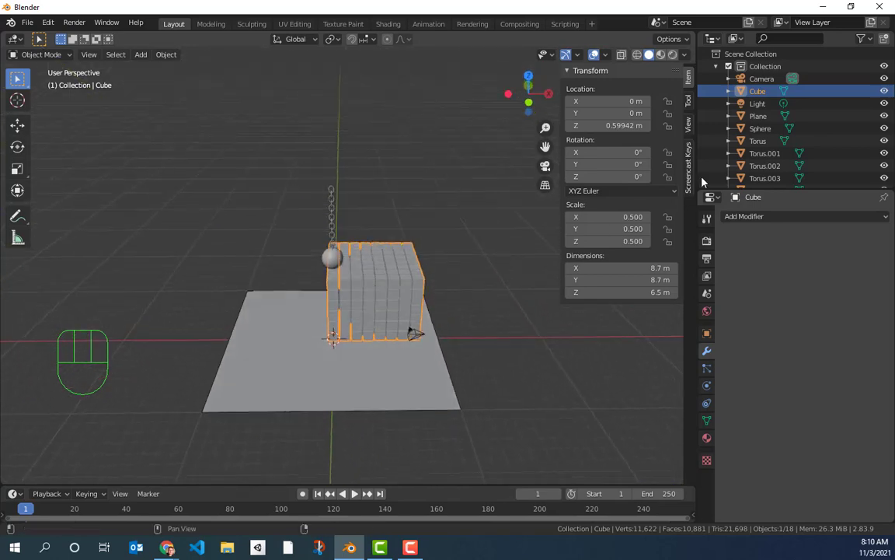
click(756, 104)
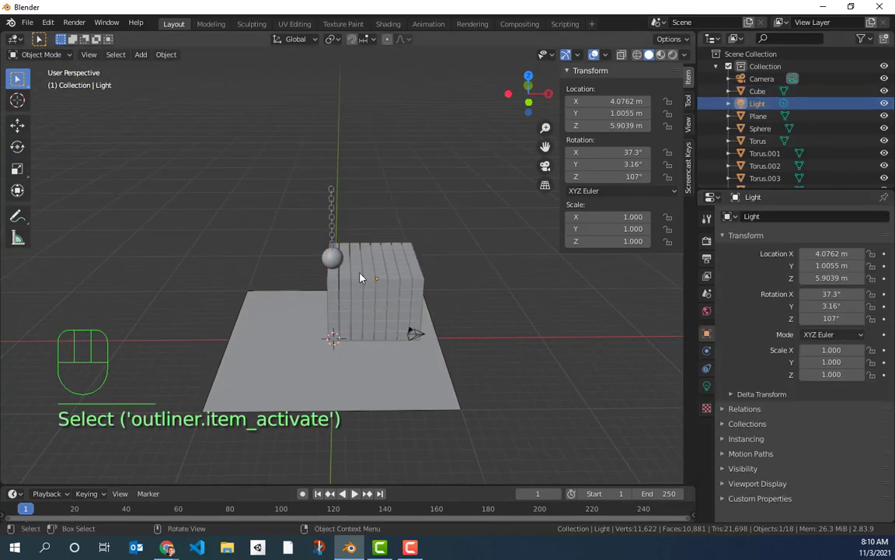
key(g)
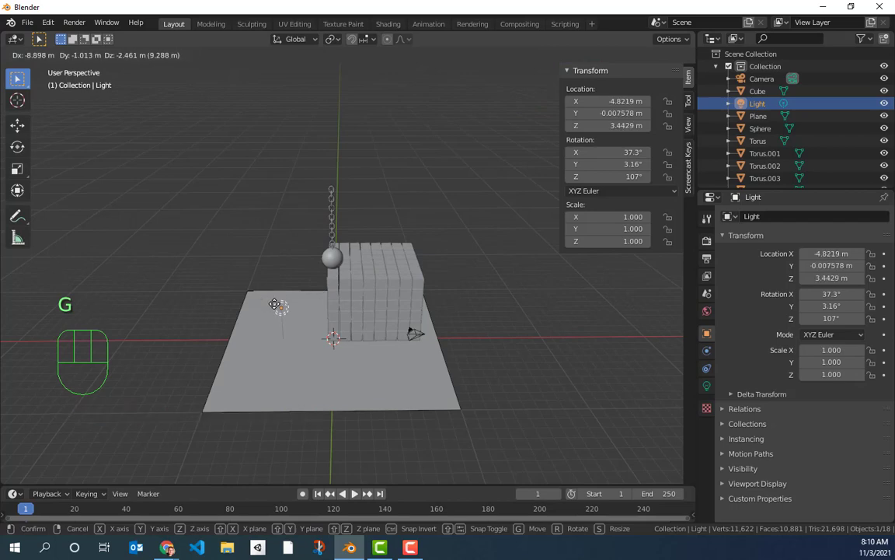
click(173, 224)
middle_drag(455, 269, 415, 251)
scroll(462, 279, up, 4)
Hide the transform sidebar and turn on X-ray display in the right orthographic view.
key(KP_1)
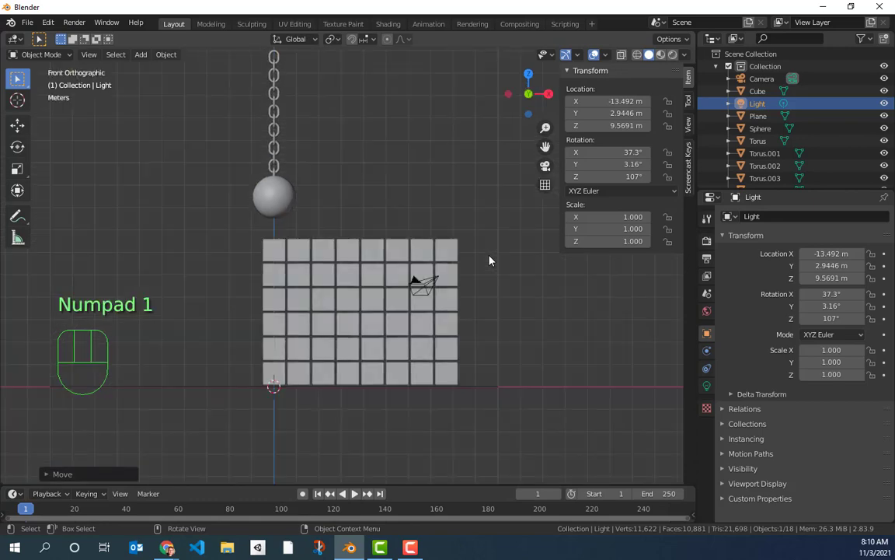
key(KP_3)
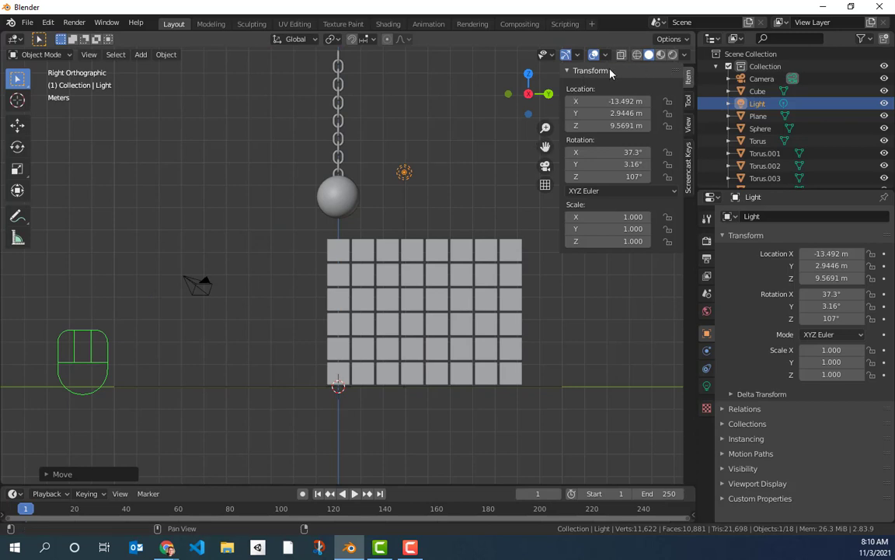
key(n)
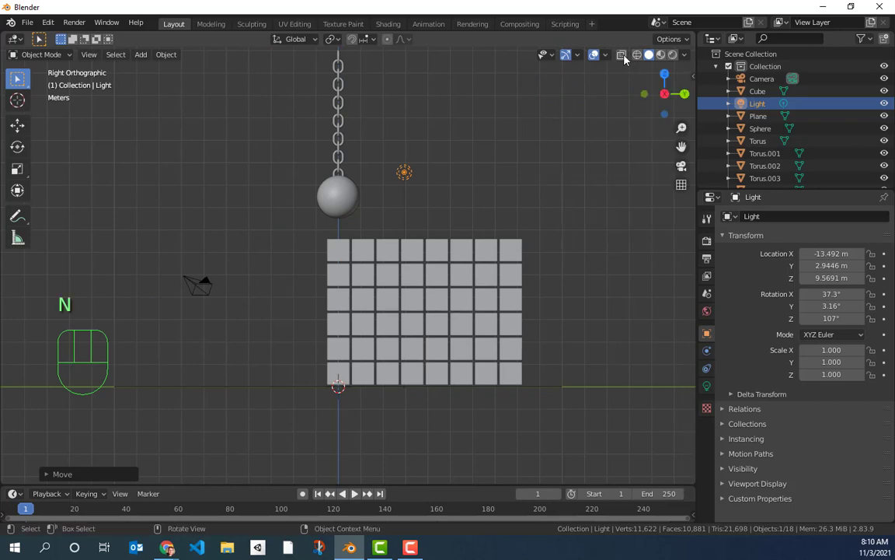
click(622, 54)
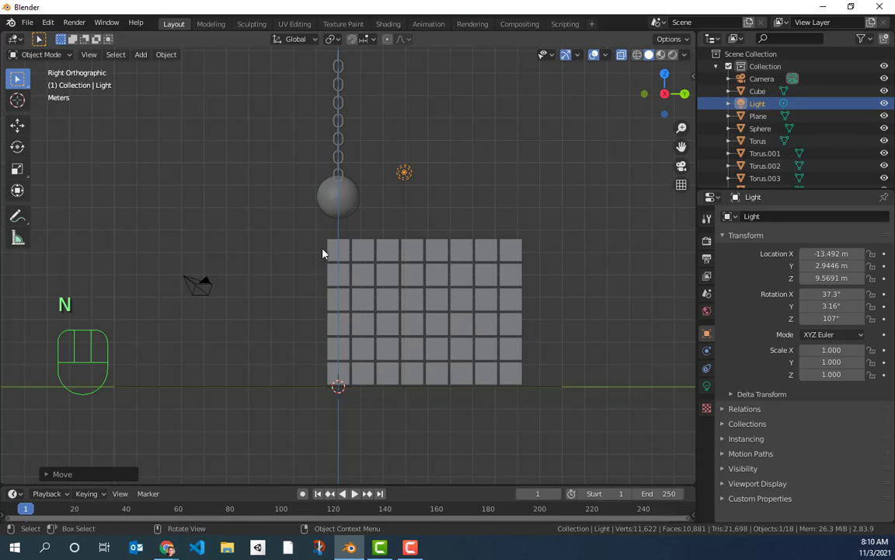
Try to box-select the whole cube stack and switch it to Edit Mode.
drag(320, 249, 533, 377)
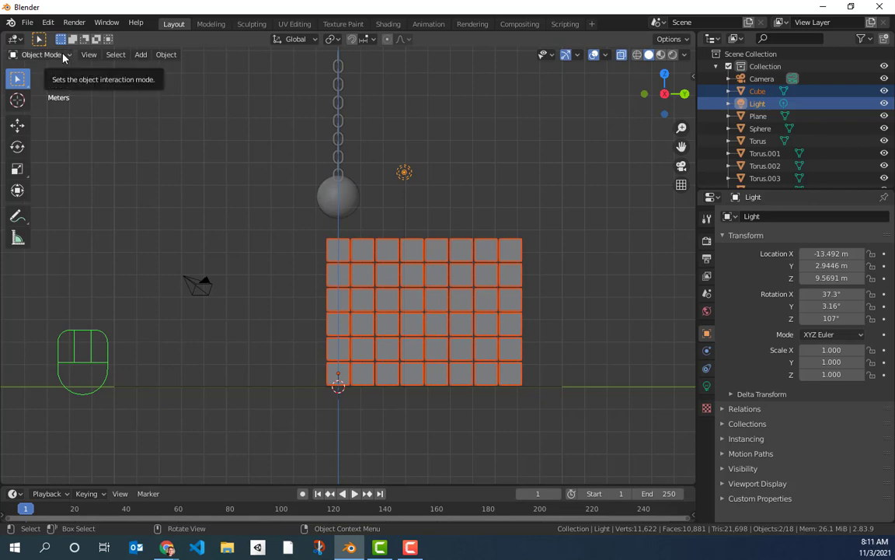
click(42, 55)
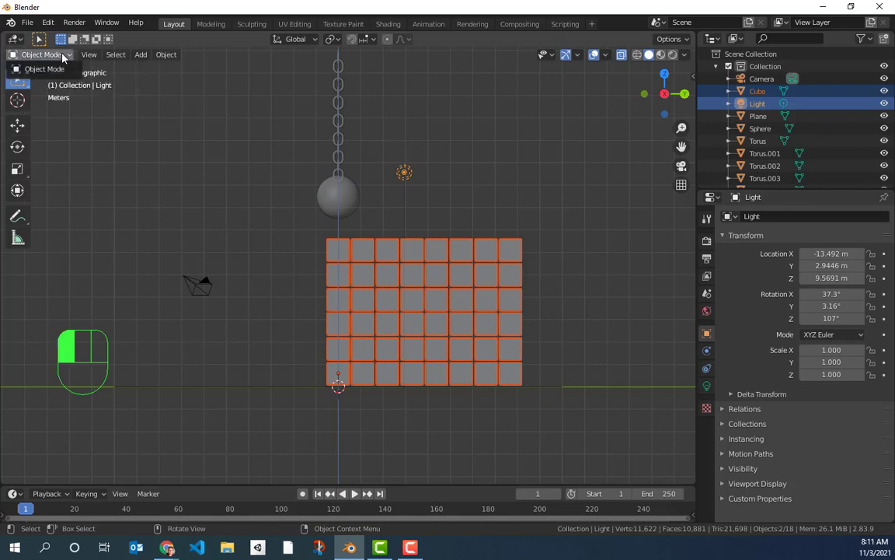
click(63, 56)
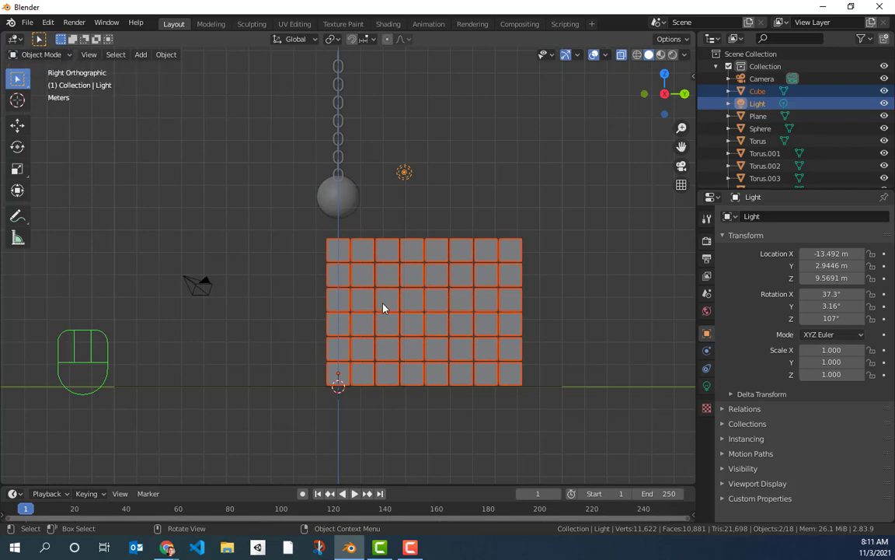
key(Tab)
Move only the light clear of the stack to about Y -7.5, Z 10.8 m.
middle_drag(395, 304, 402, 255)
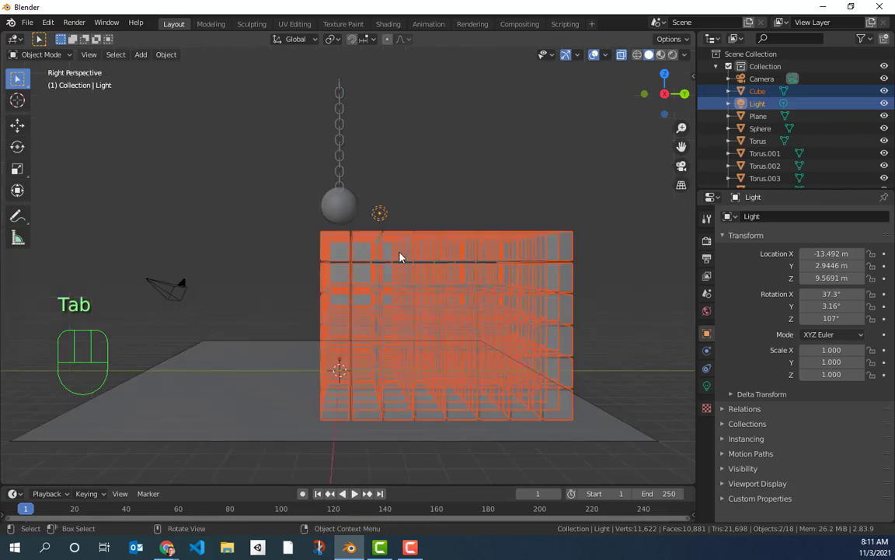
shift+click(379, 214)
click(380, 215)
key(g)
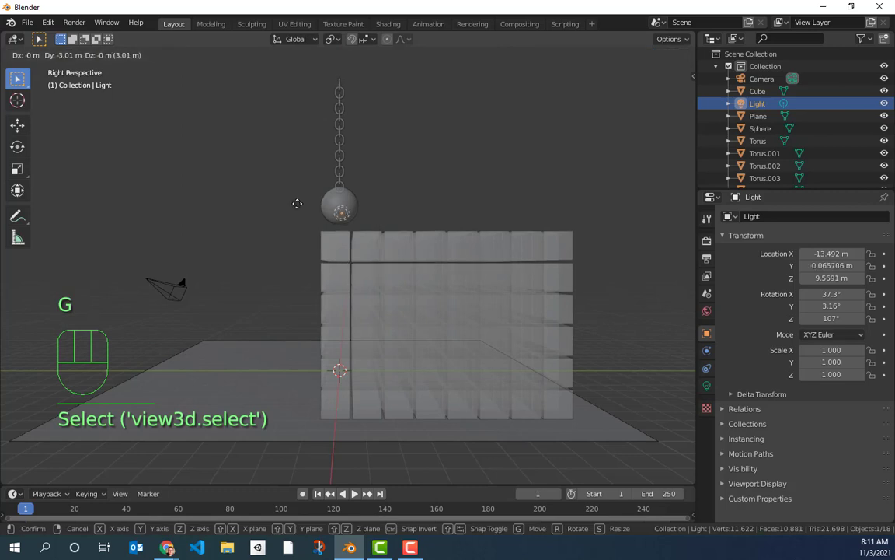
click(249, 199)
Try again to box-select the cube stack in right orthographic view and enter Edit Mode, then clear the selection.
key(KP_1)
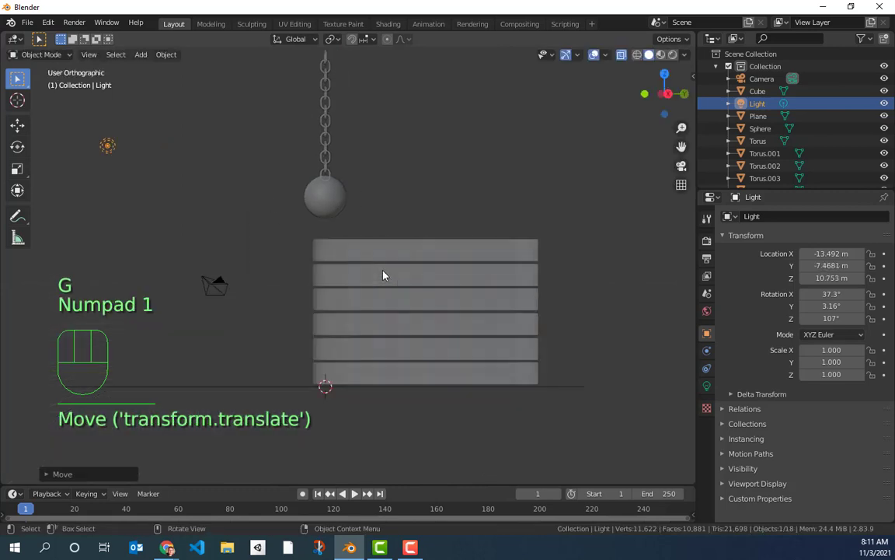
key(KP_3)
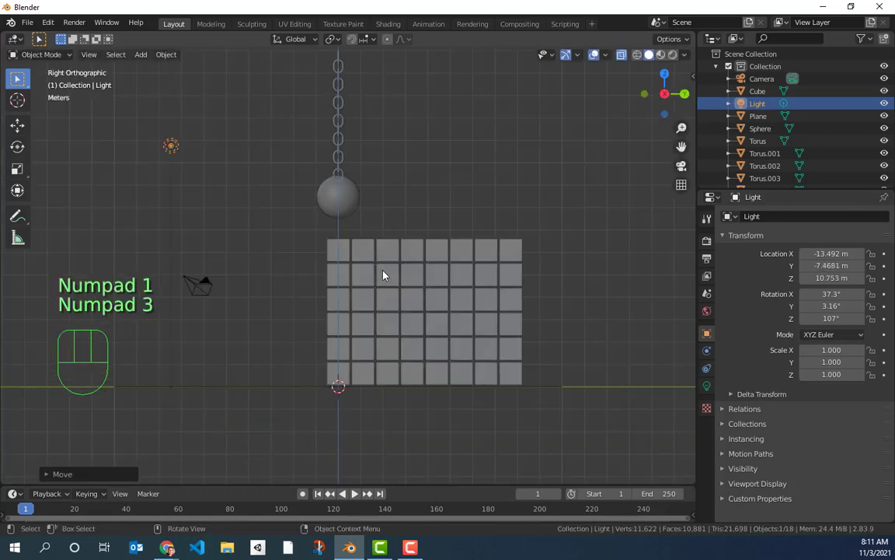
click(199, 289)
drag(320, 248, 541, 376)
key(Tab)
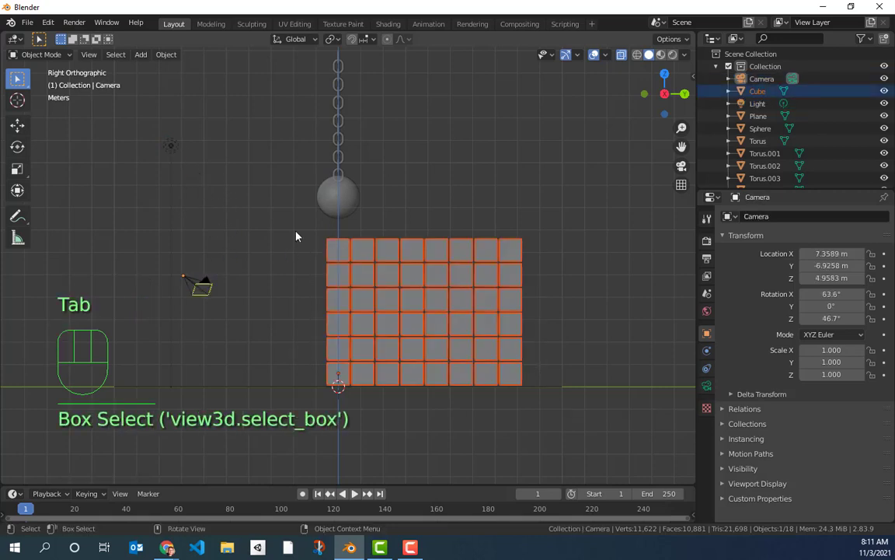
click(60, 54)
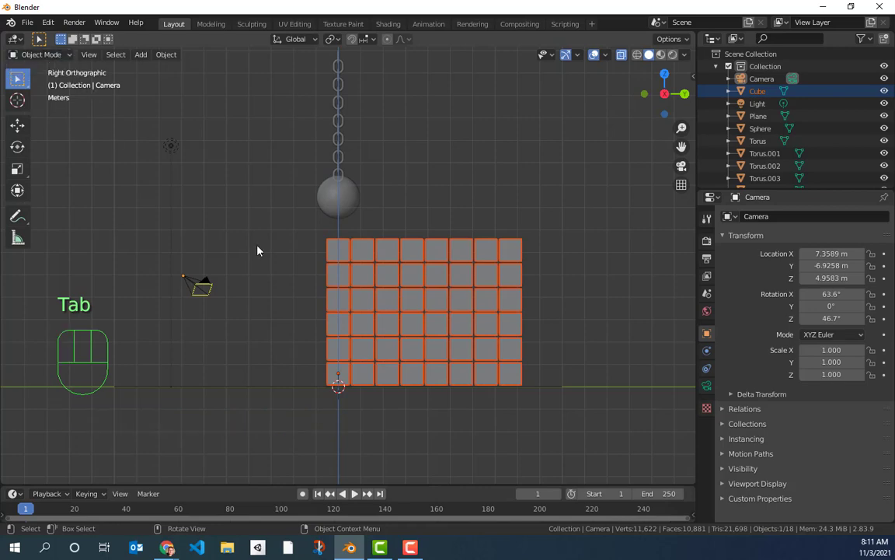
click(283, 306)
Select the cube stack as the active object and enter Edit Mode.
mouse_move(347, 300)
middle_down()
mouse_move(458, 304)
mouse_move(465, 294)
mouse_move(345, 296)
middle_up()
middle_drag(337, 294, 346, 304)
click(340, 259)
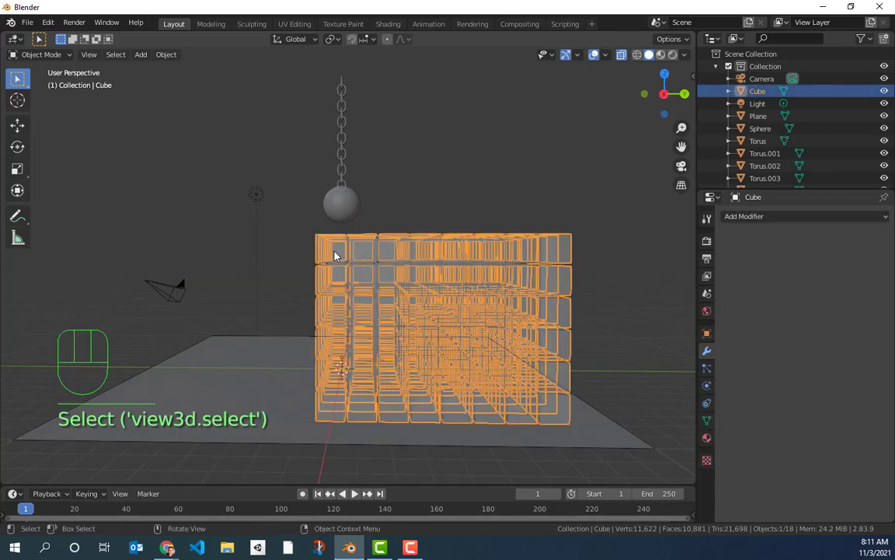
click(57, 51)
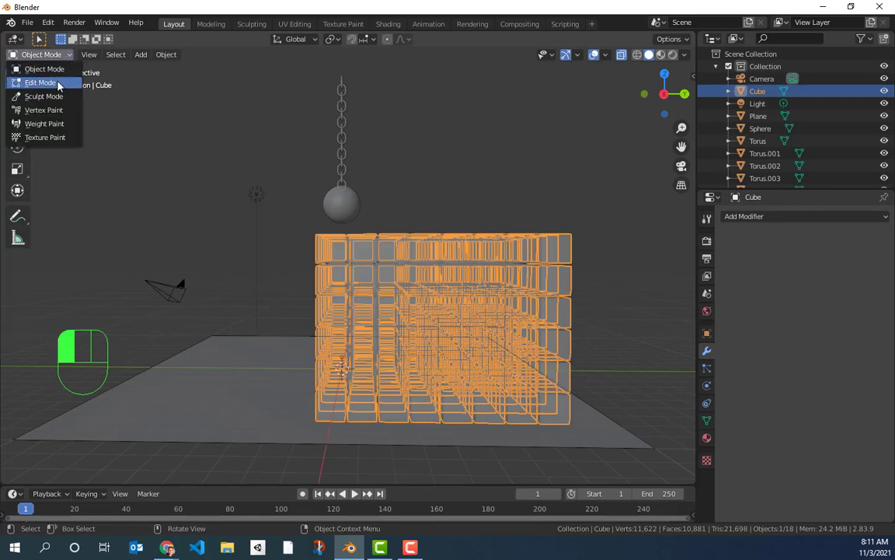
click(40, 82)
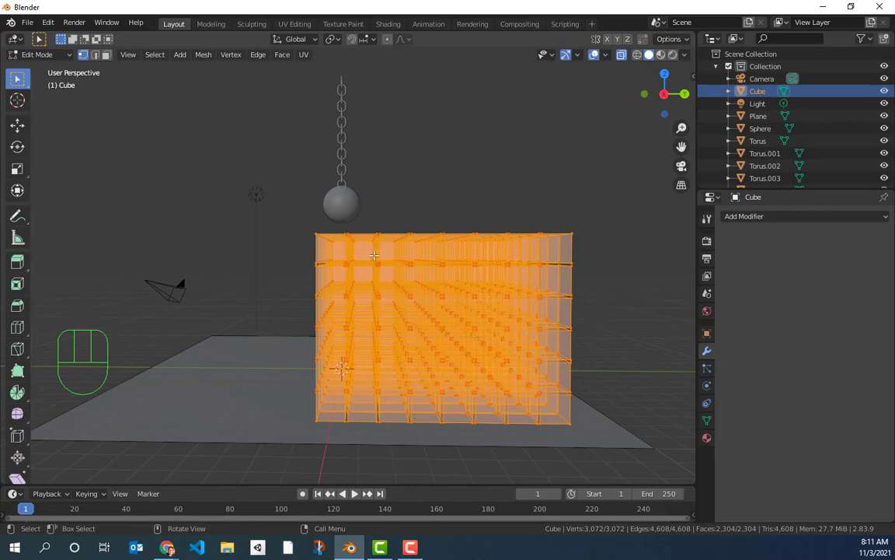
Separate the stack's mesh by loose parts and return to Object Mode.
click(202, 56)
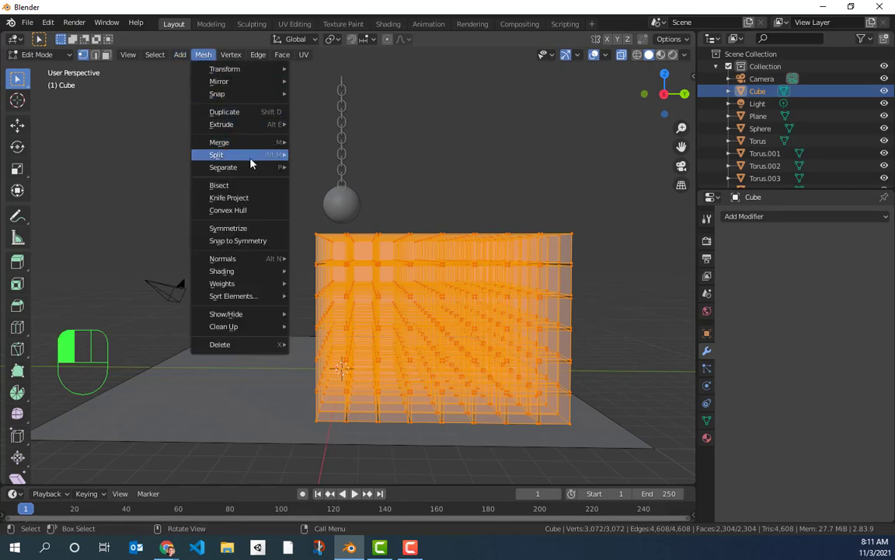
mouse_move(247, 168)
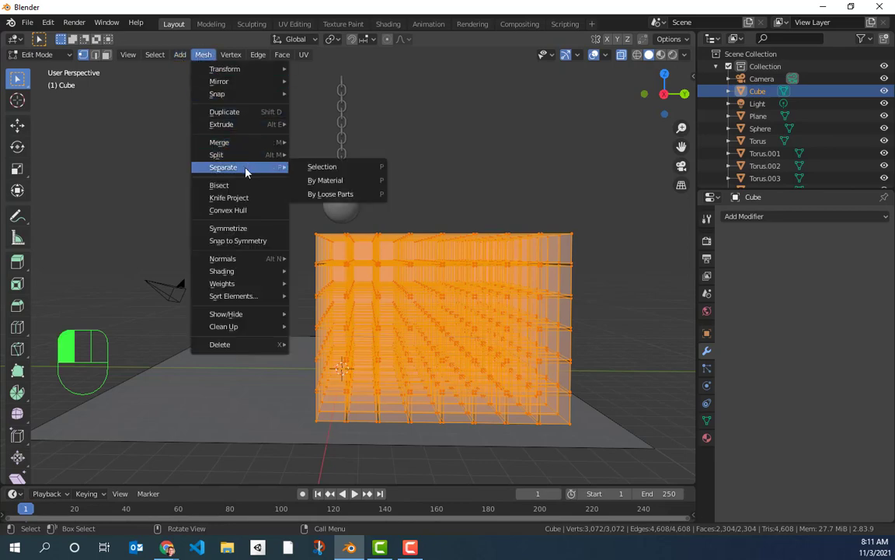
click(333, 195)
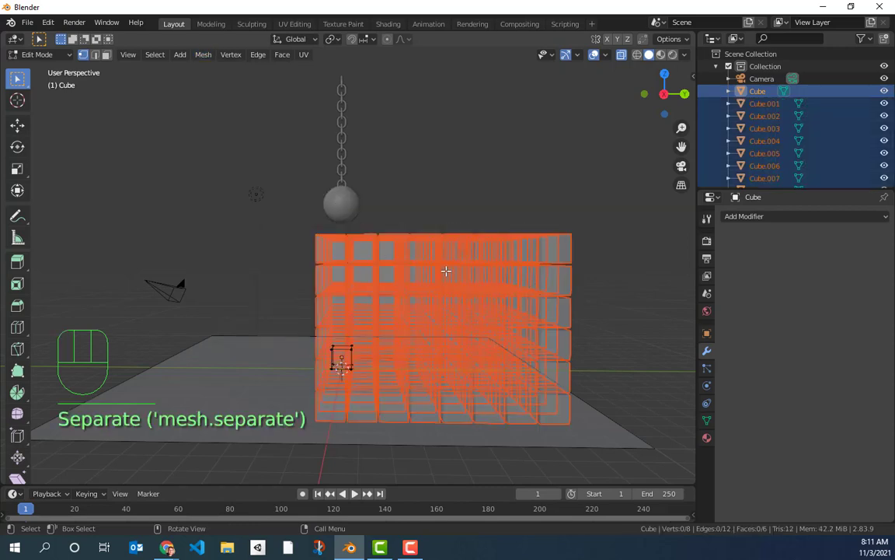
key(Tab)
Select several individual cubes around the stack, ending with the corner cube at the origin, to check that they are separate objects.
click(307, 257)
click(332, 249)
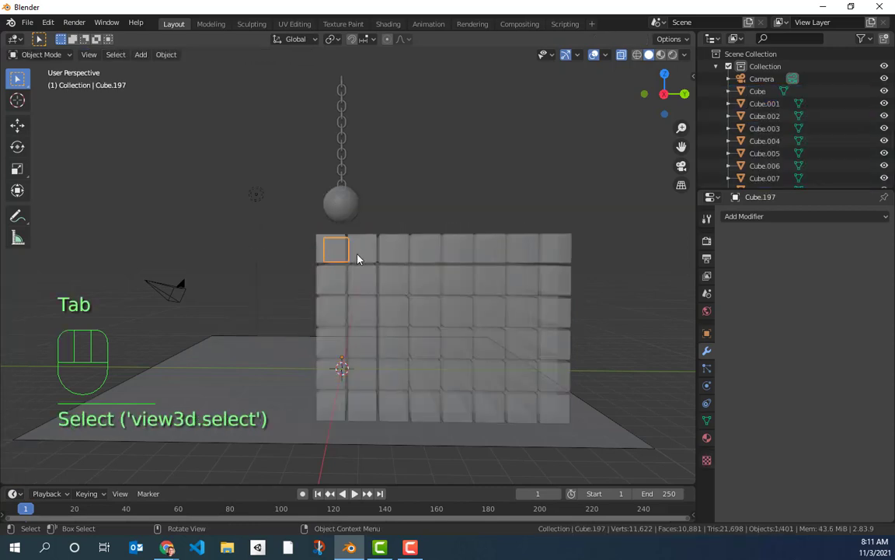
click(362, 248)
click(390, 249)
click(469, 276)
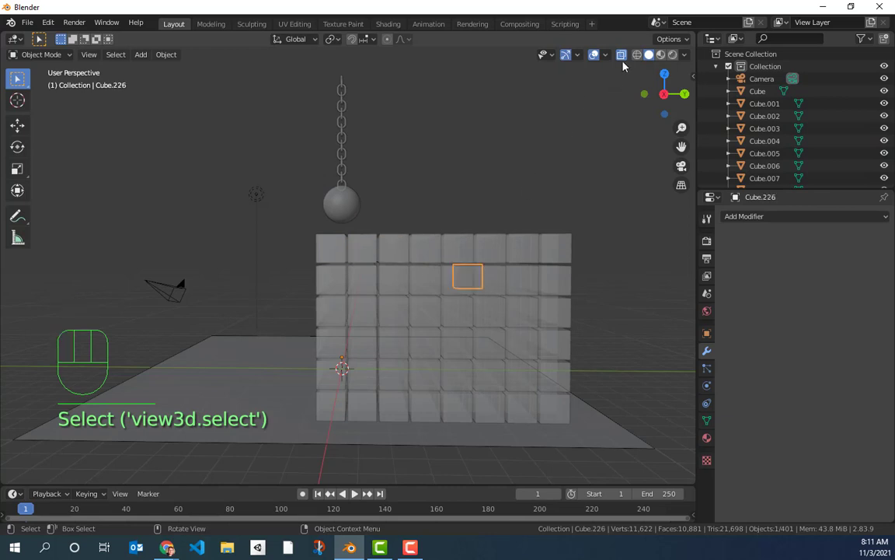
click(476, 280)
middle_drag(476, 280, 435, 304)
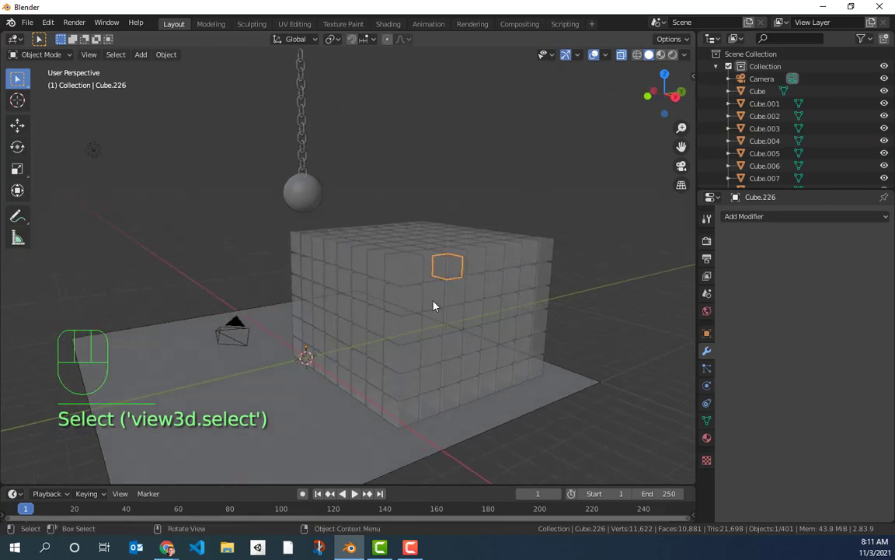
click(410, 347)
middle_drag(410, 346, 544, 366)
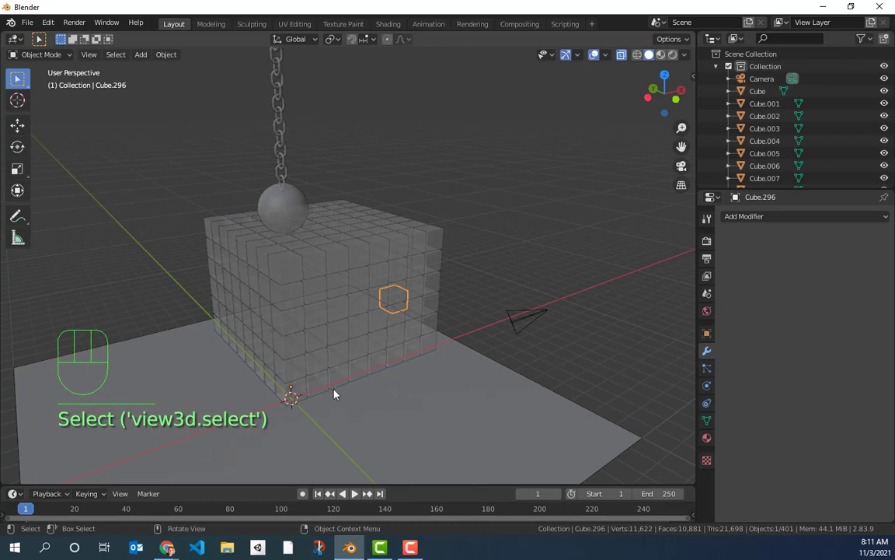
click(293, 392)
click(290, 392)
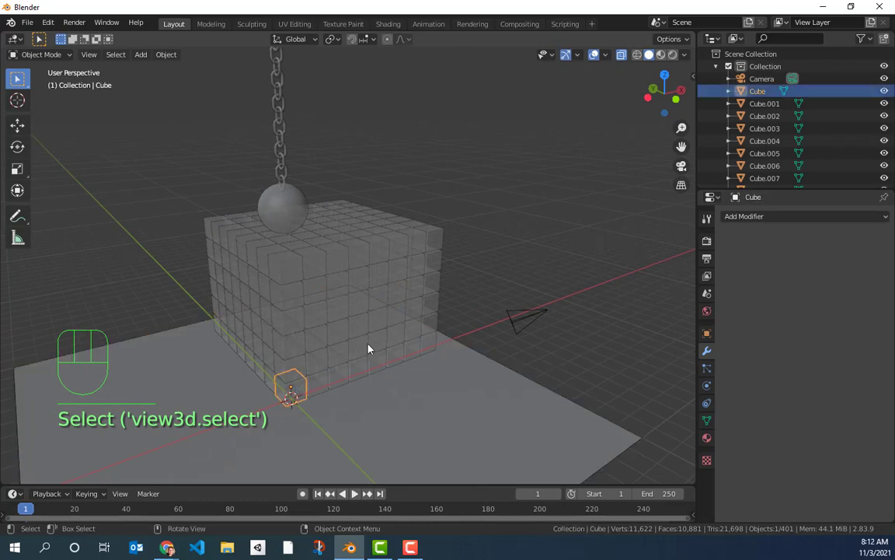
Show the separated cube stack in the right orthographic view.
middle_drag(488, 301, 281, 265)
key(KP_1)
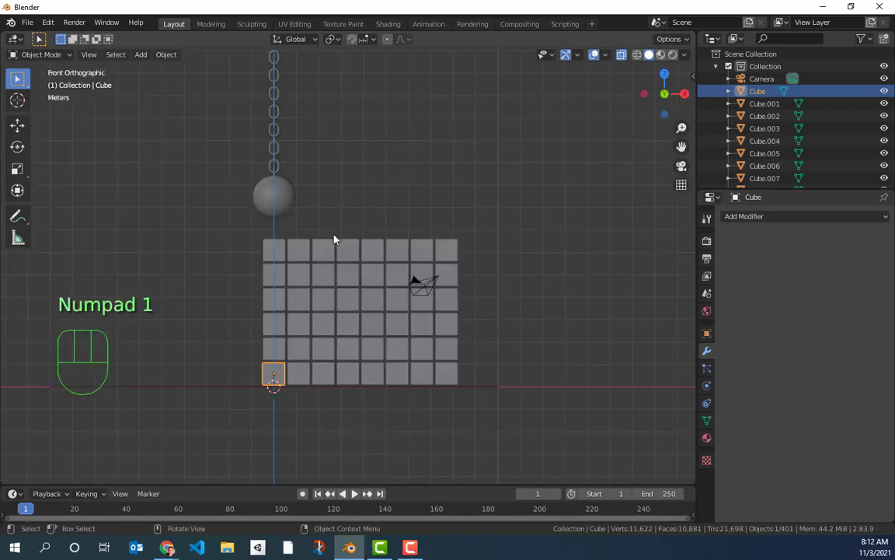
key(KP_3)
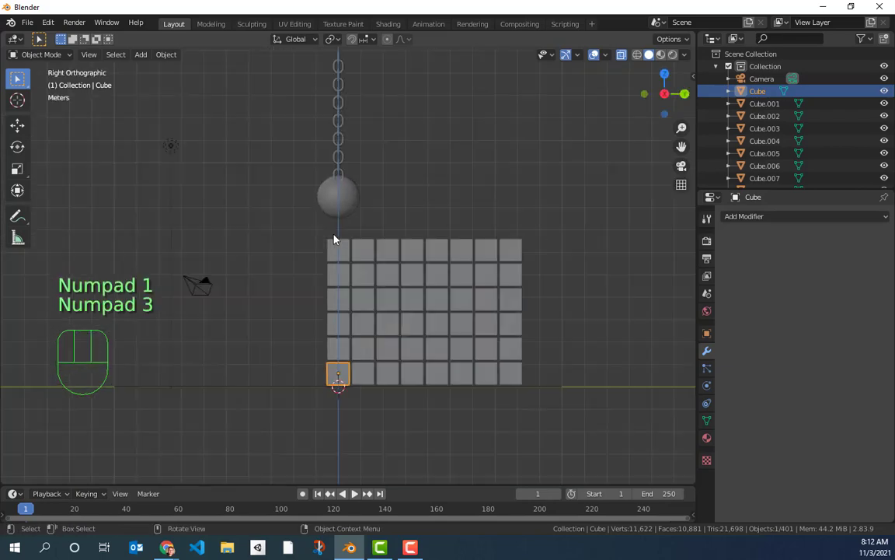
Select all the cubes in the stack and set each one's origin to its own geometry.
drag(318, 255, 540, 374)
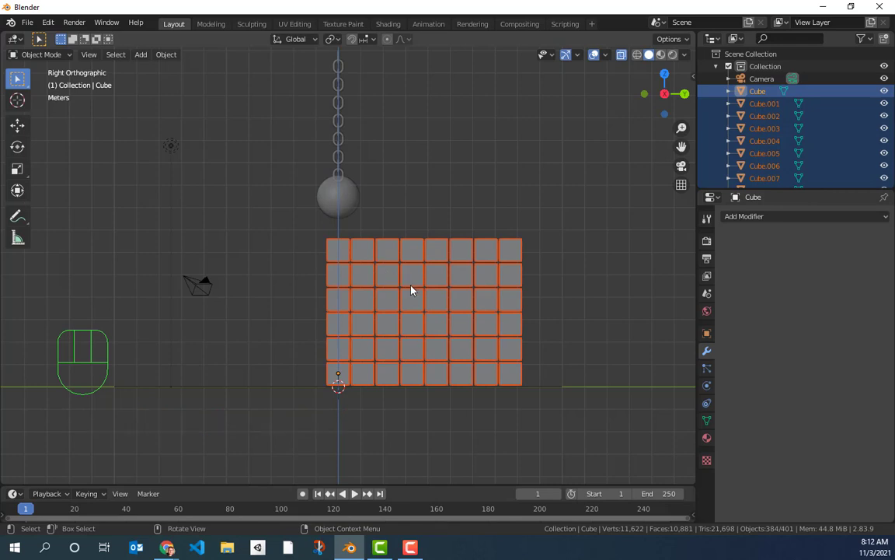
key(F3)
text(set origin)
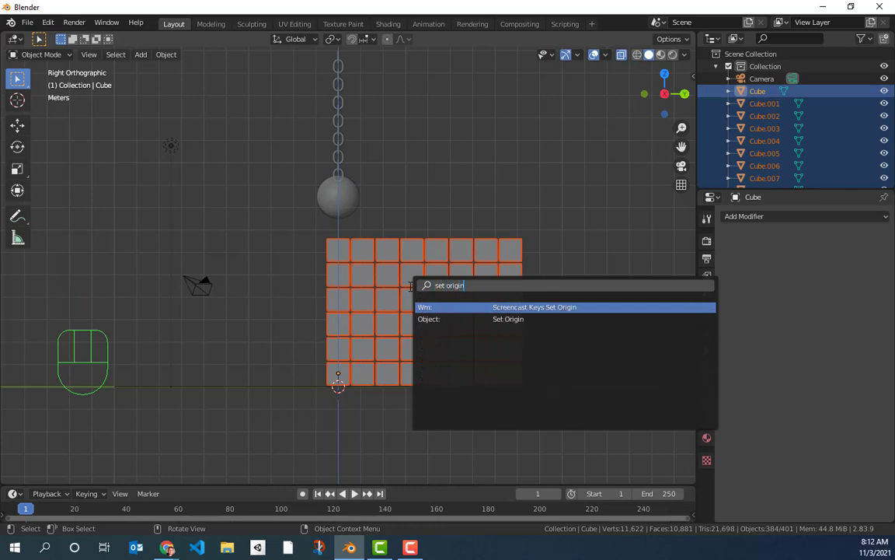
click(507, 318)
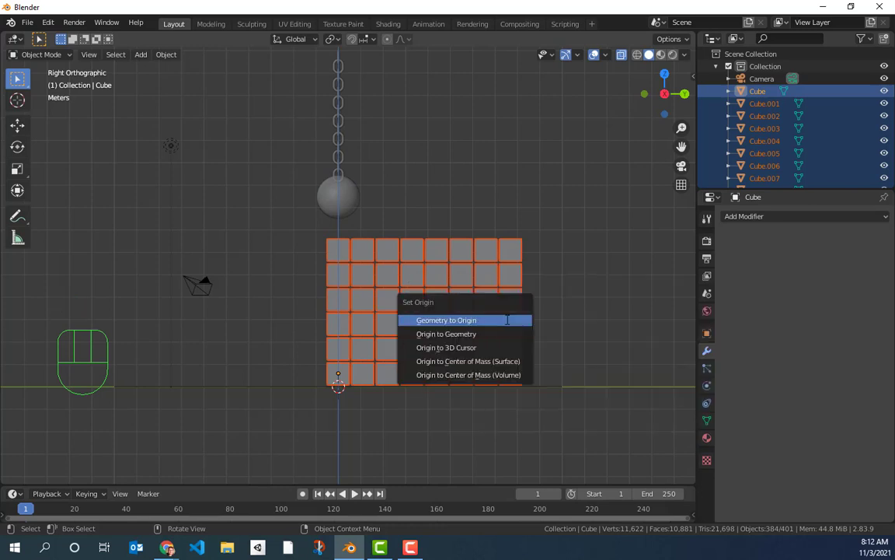
click(444, 336)
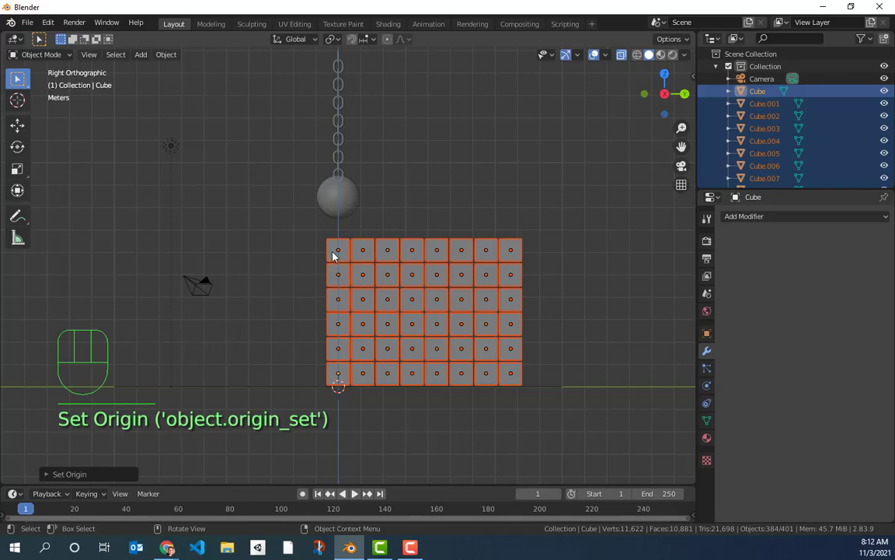
Add a rigid body to the active cube with a mass of 0.1 kg and a Box collision shape.
middle_drag(238, 286, 510, 304)
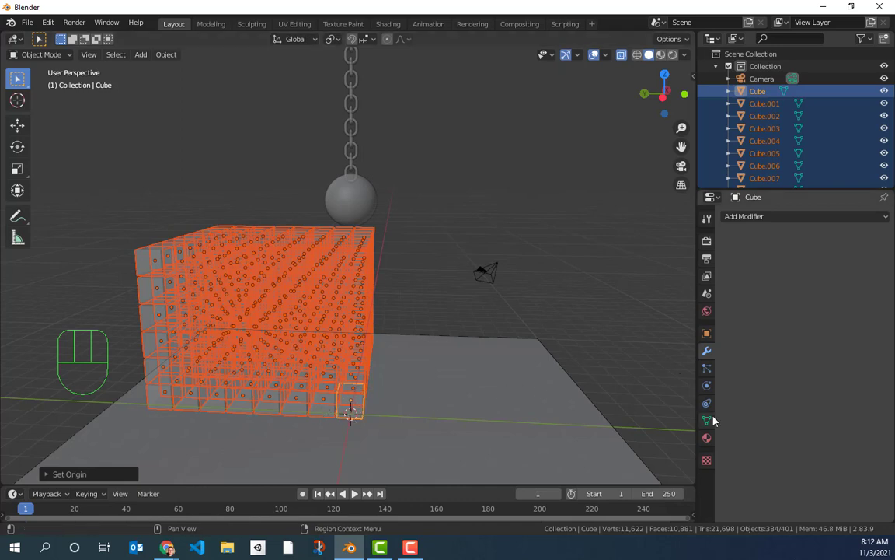
click(706, 386)
click(853, 261)
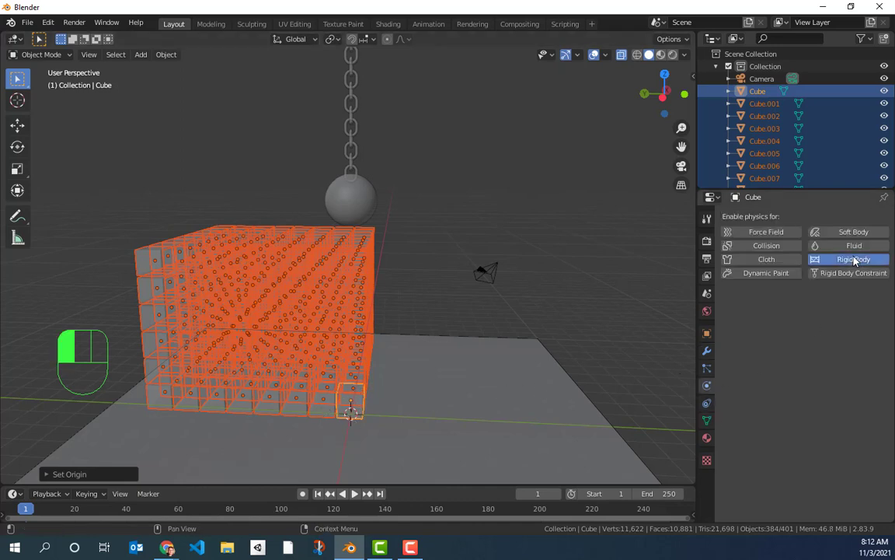
click(827, 349)
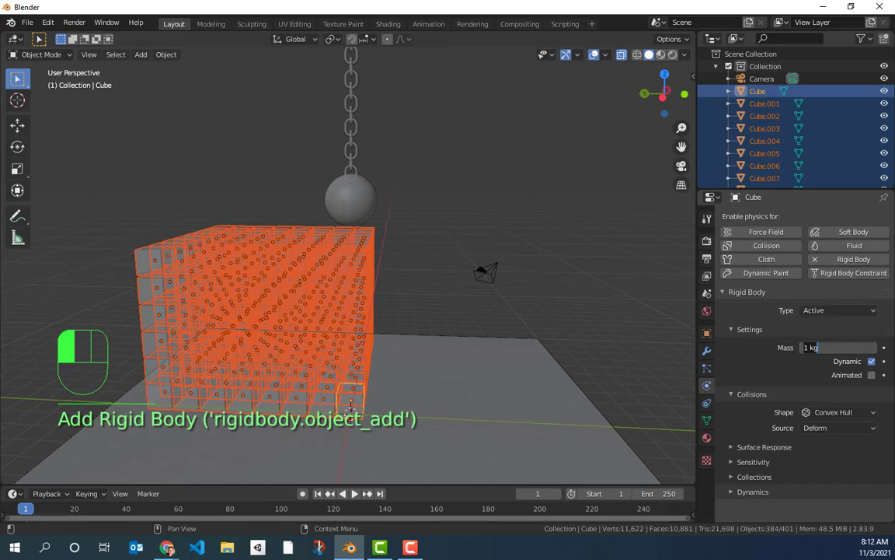
key(BackSpace)
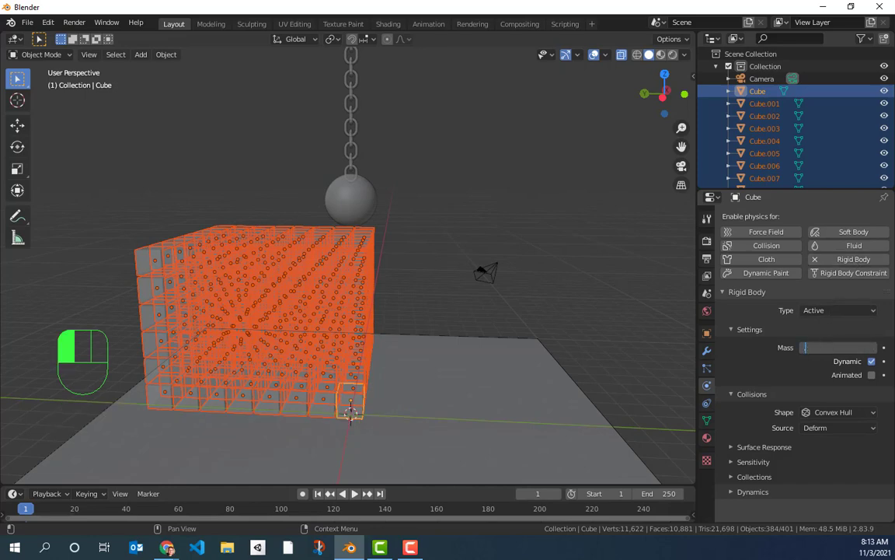
text(.1)
key(Return)
click(839, 412)
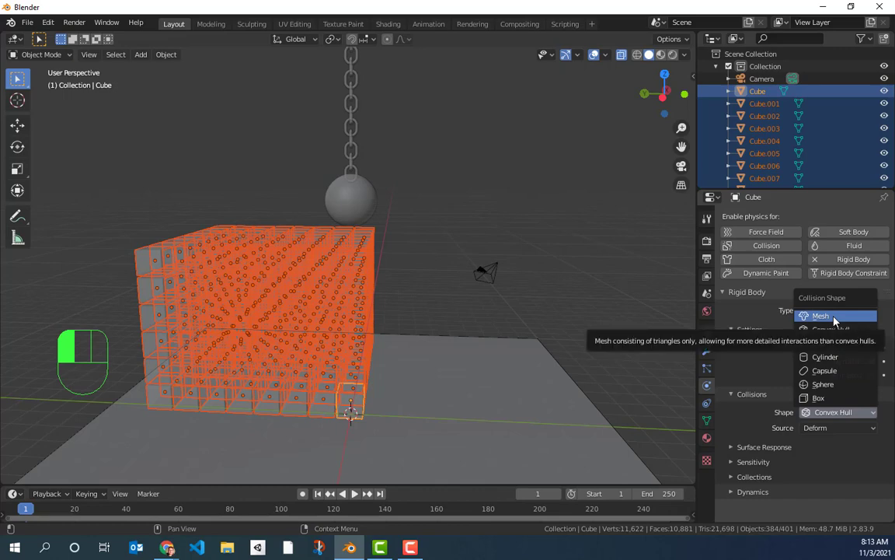
click(822, 398)
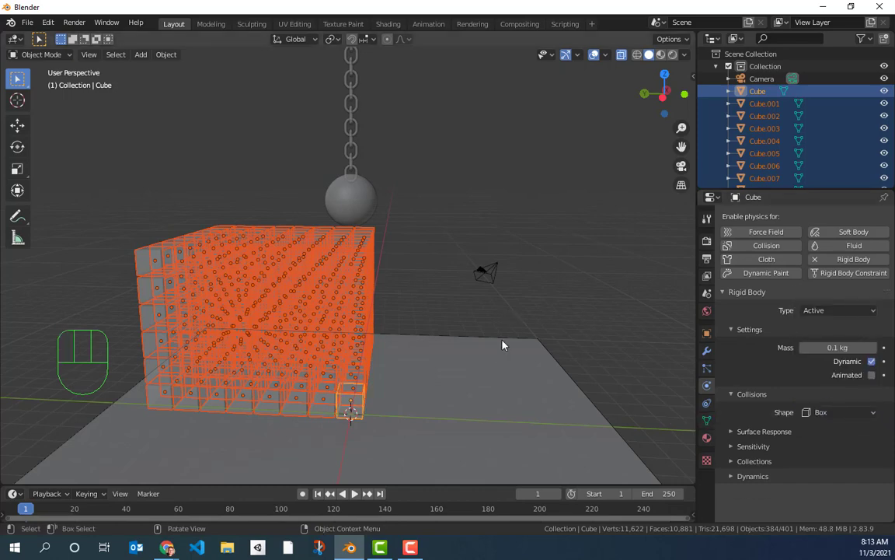
Copy the active cube's rigid body settings to all the selected cubes, and clear the selection.
middle_drag(503, 345, 335, 383)
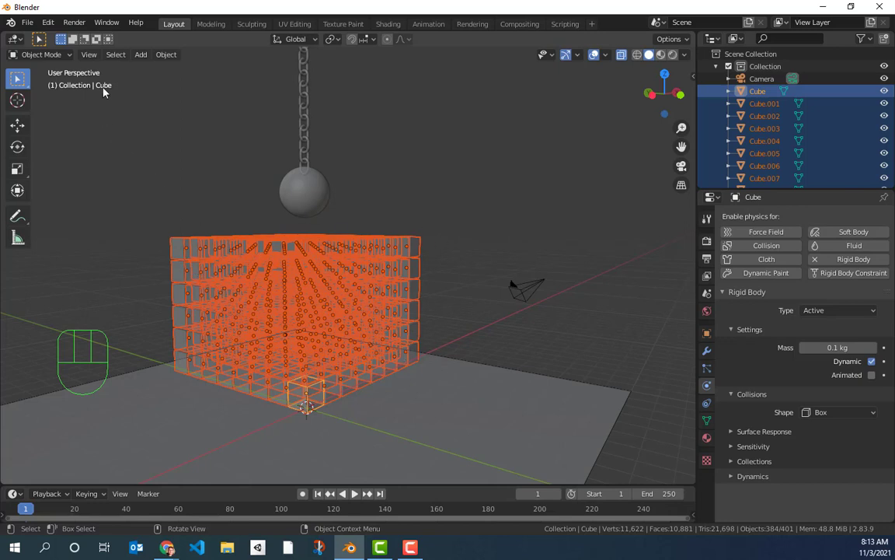
click(166, 55)
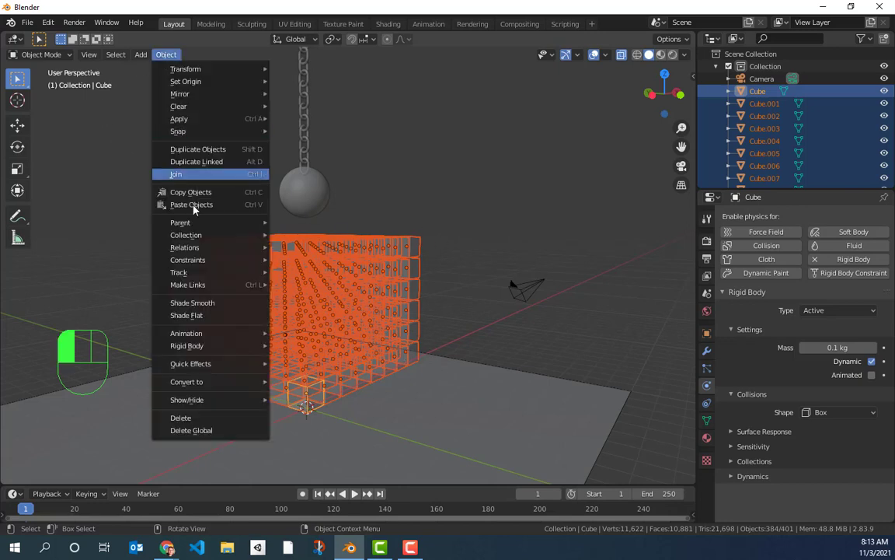
mouse_move(233, 345)
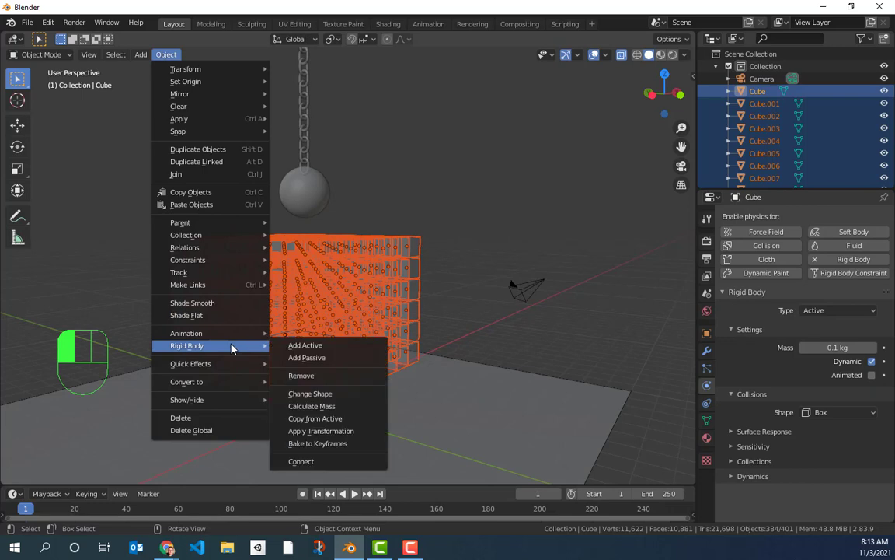
click(331, 420)
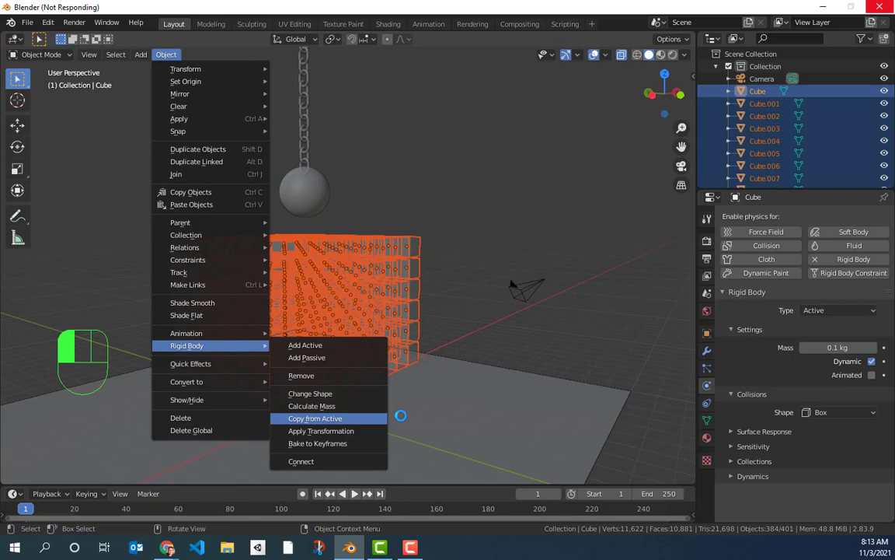
click(505, 223)
Centre the whole cube stack under the ball by moving it about -3.86 m along X and about -3.86 m along Y.
middle_drag(491, 230, 418, 238)
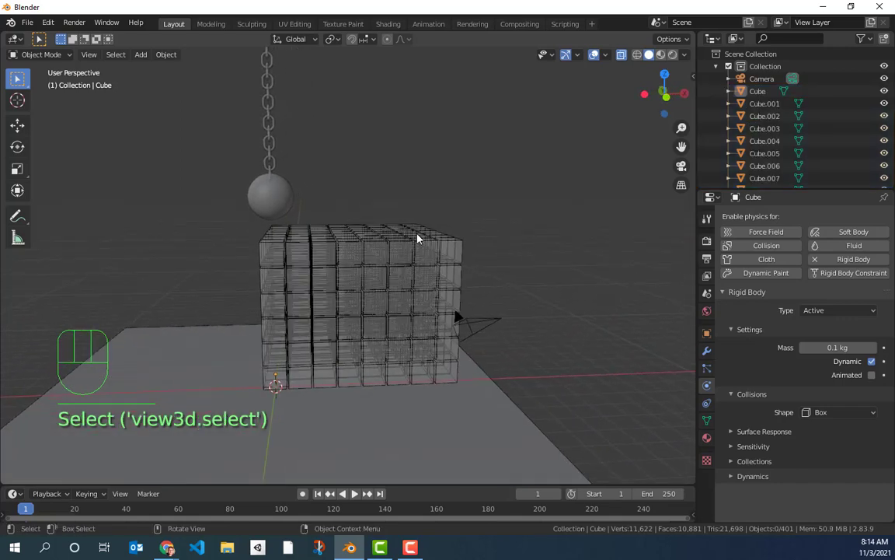
key(KP_1)
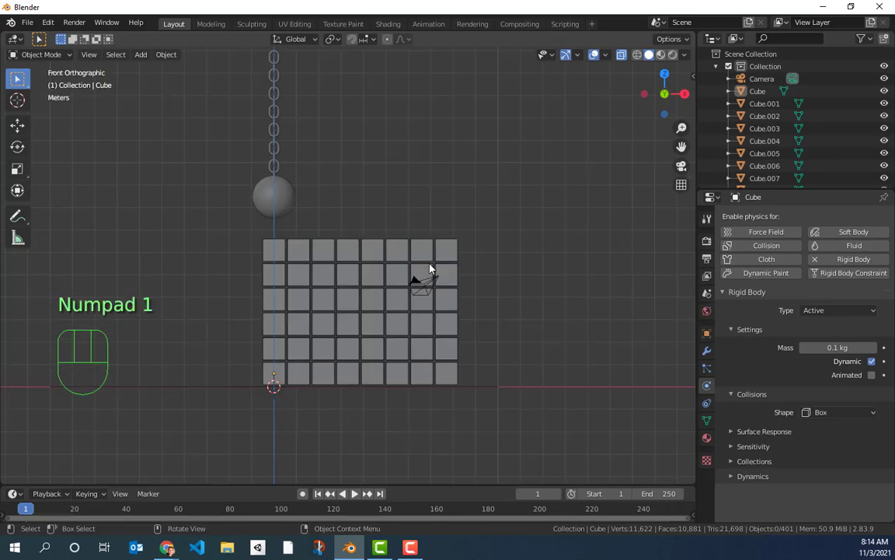
key(KP_3)
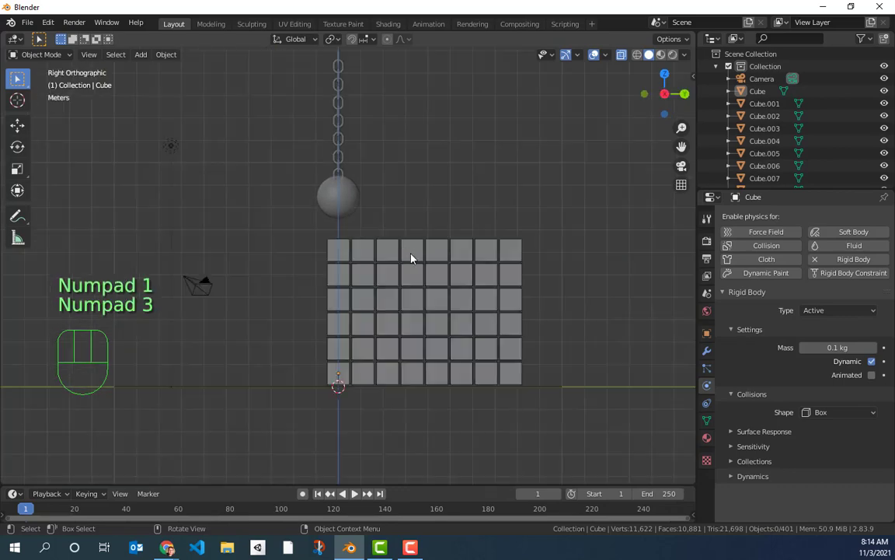
drag(315, 254, 536, 381)
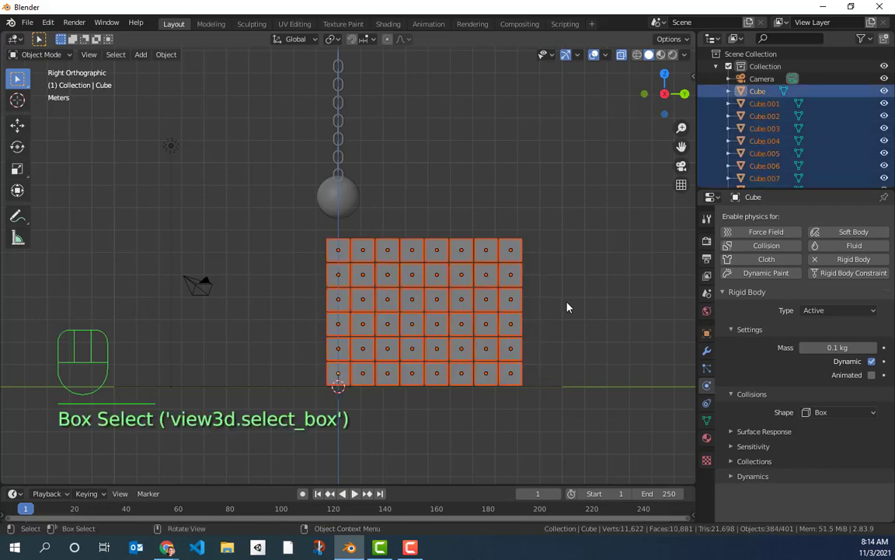
middle_drag(568, 308, 553, 451)
key(KP_7)
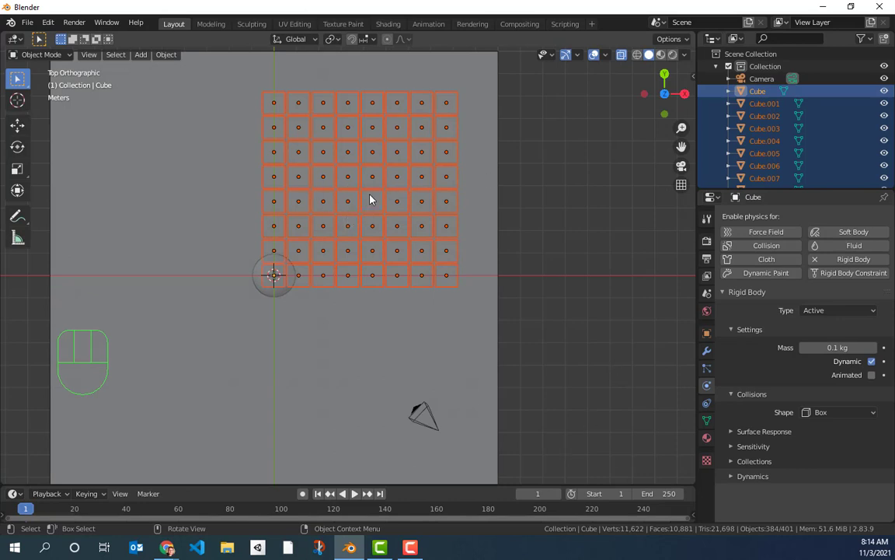
key(g)
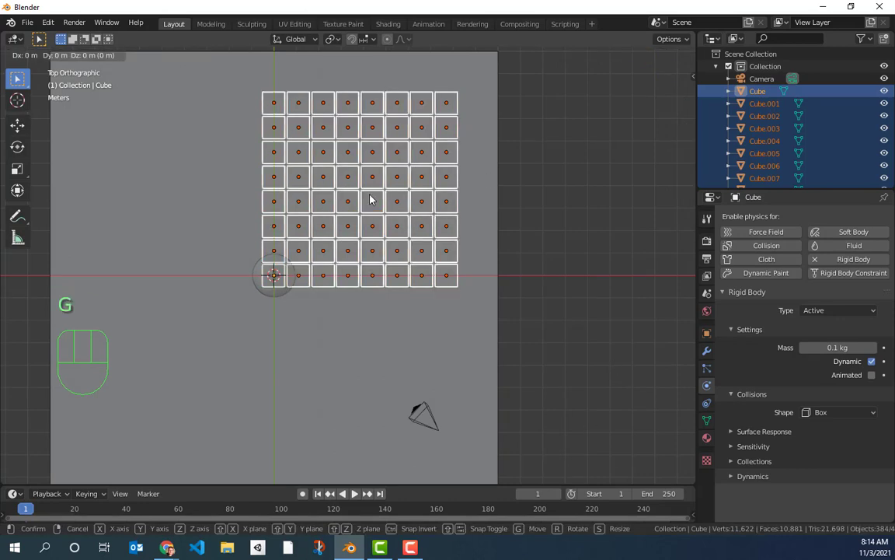
key(x)
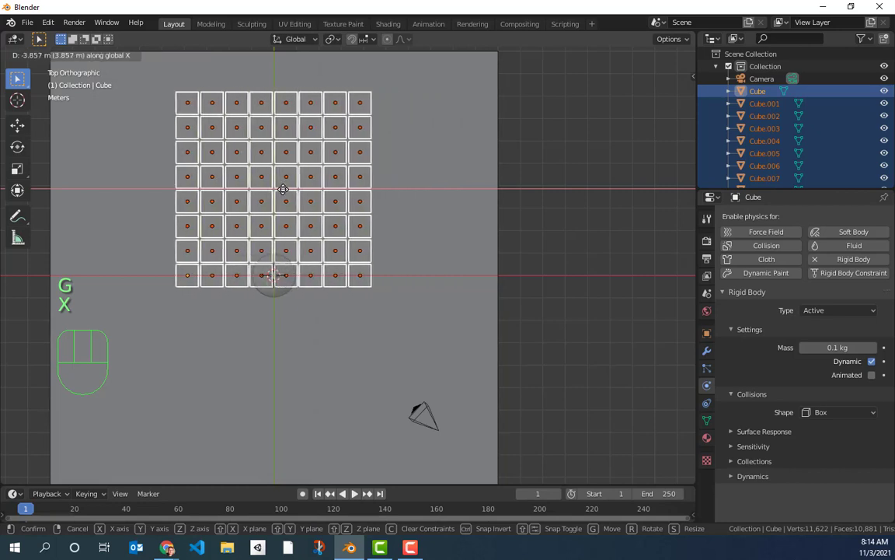
click(283, 190)
key(g)
key(y)
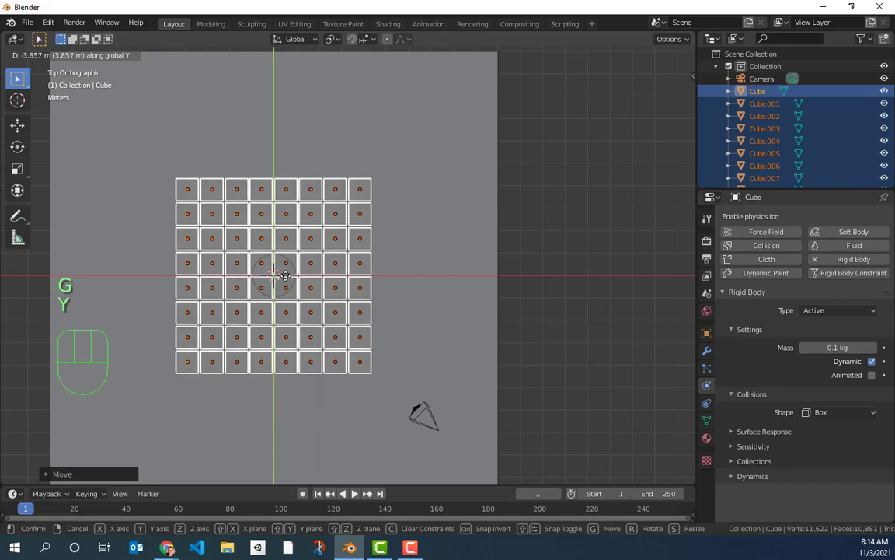
click(285, 276)
Move the chain and ball together along positive X to beside the cube stack, and lower them along Z to just above the ground.
middle_drag(565, 258, 565, 133)
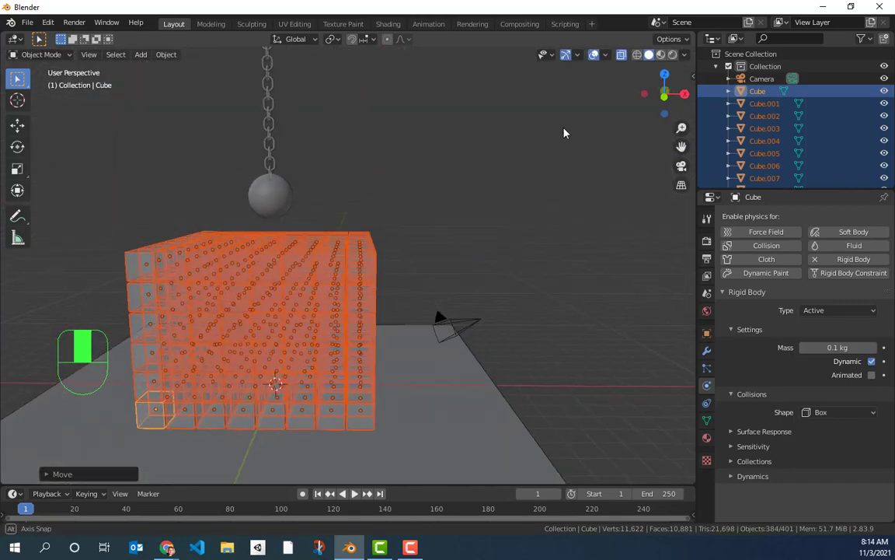
scroll(401, 226, down, 3)
click(286, 117)
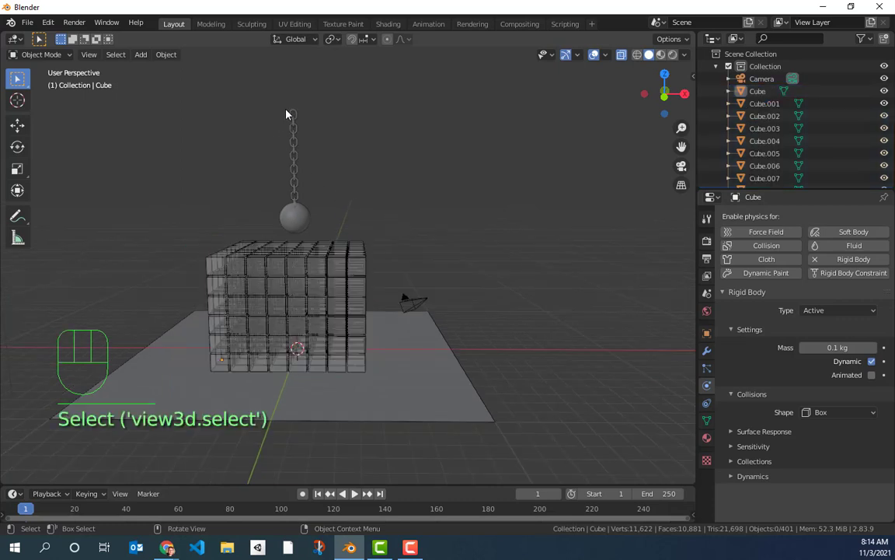
drag(284, 107, 315, 220)
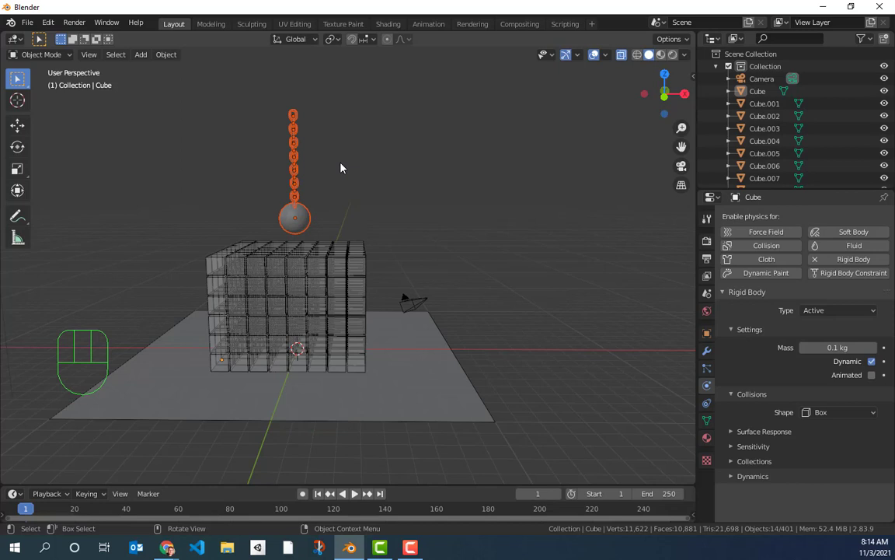
key(g)
key(x)
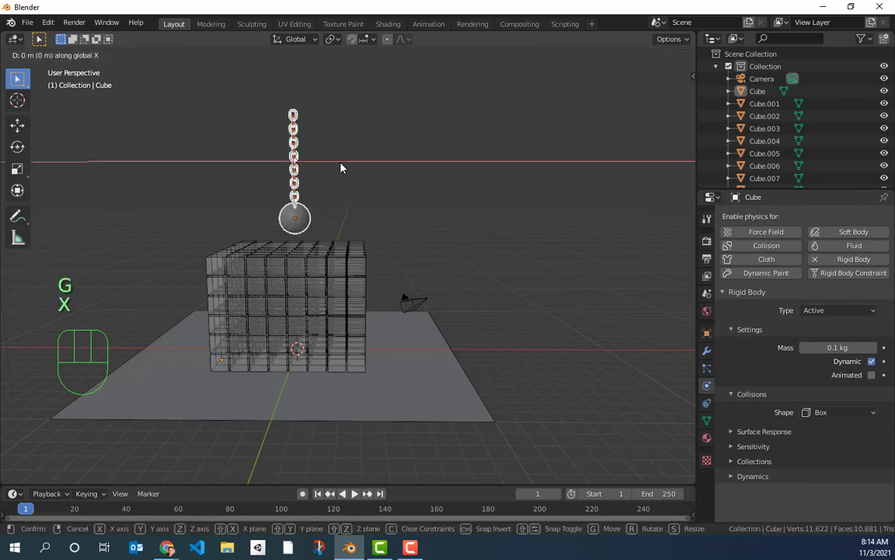
click(461, 182)
key(g)
key(z)
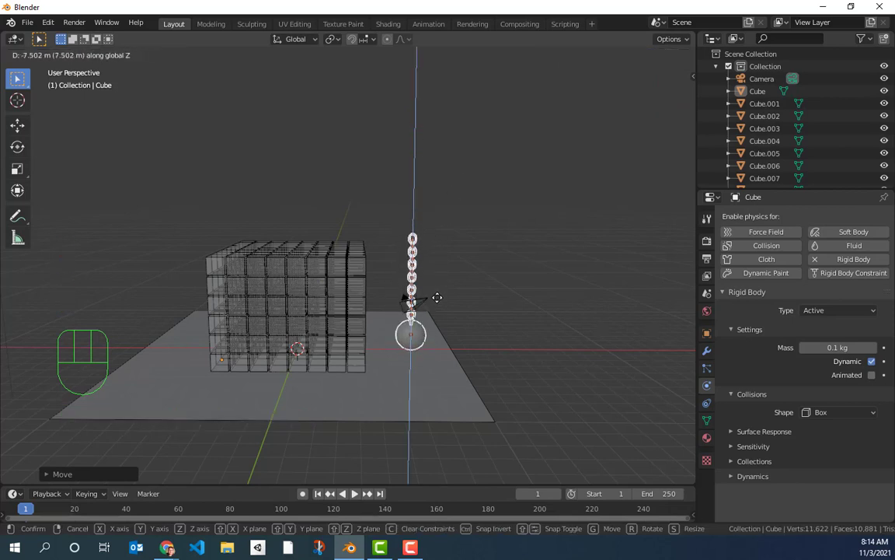
click(437, 293)
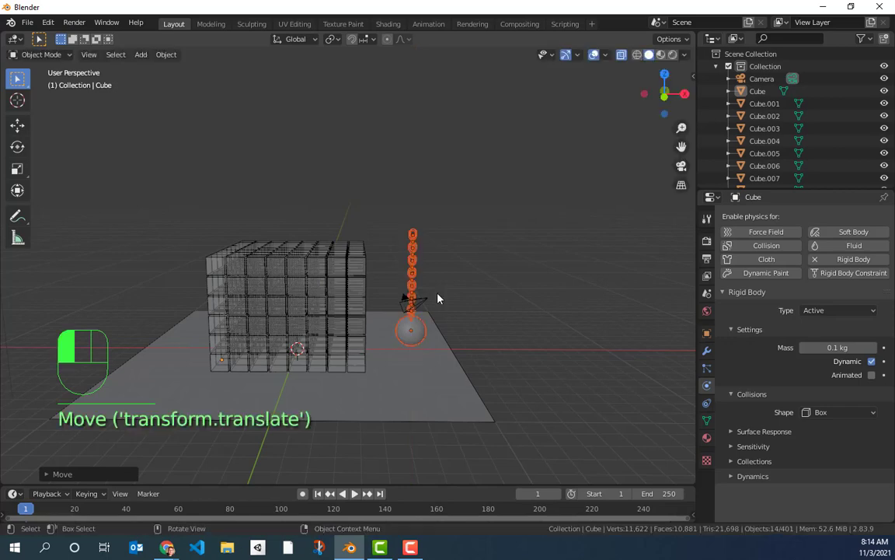
Try to enlarge the chain and ball together and raise them along Z, and undo the scaling.
key(s)
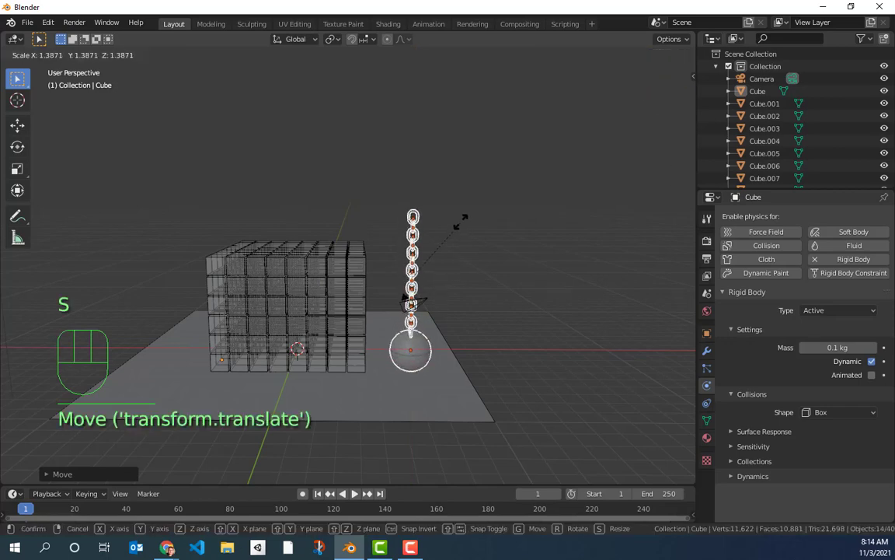
click(447, 242)
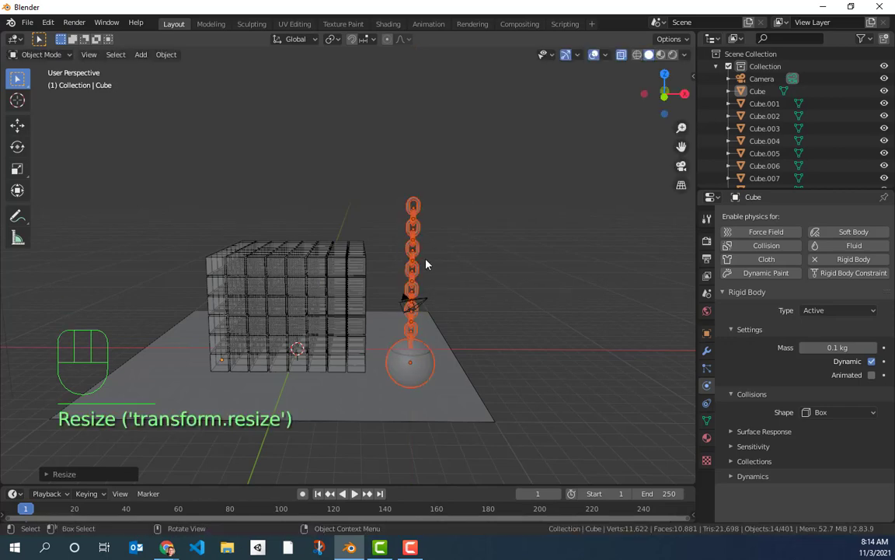
key(g)
key(z)
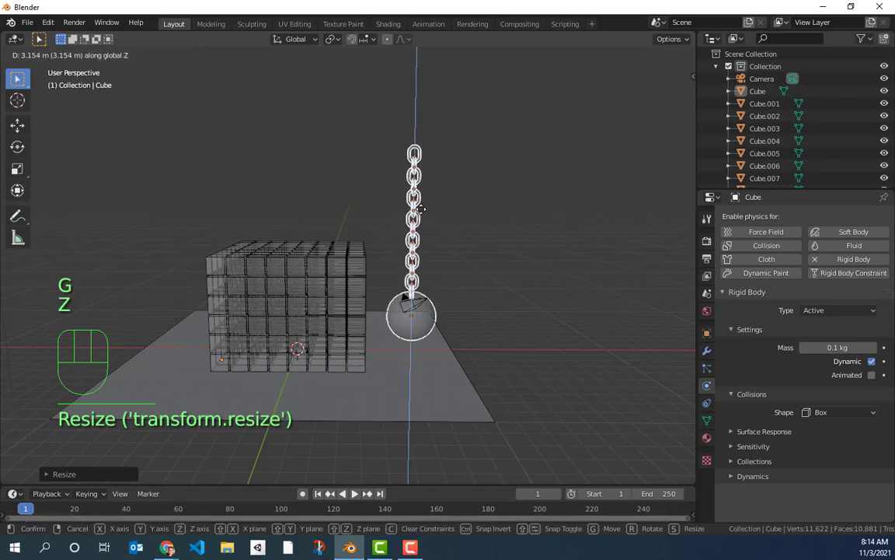
right_click(421, 209)
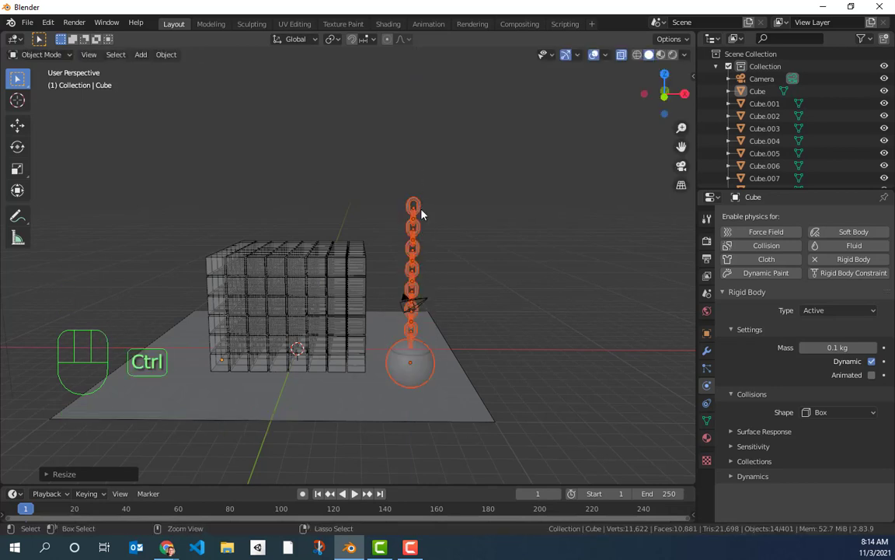
key(ctrl+z)
click(436, 209)
Select every cube in the stack from the front view and scale them down together to about two-thirds size.
middle_drag(420, 233, 403, 249)
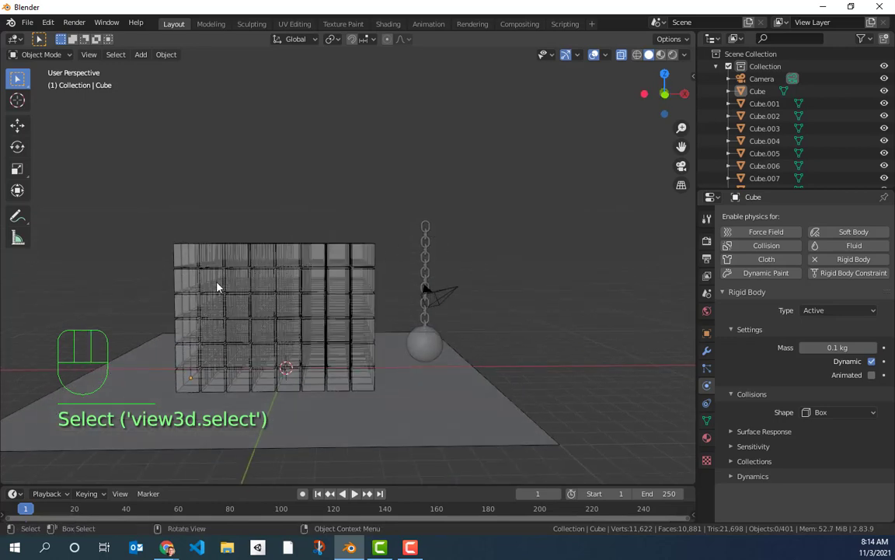
key(KP_1)
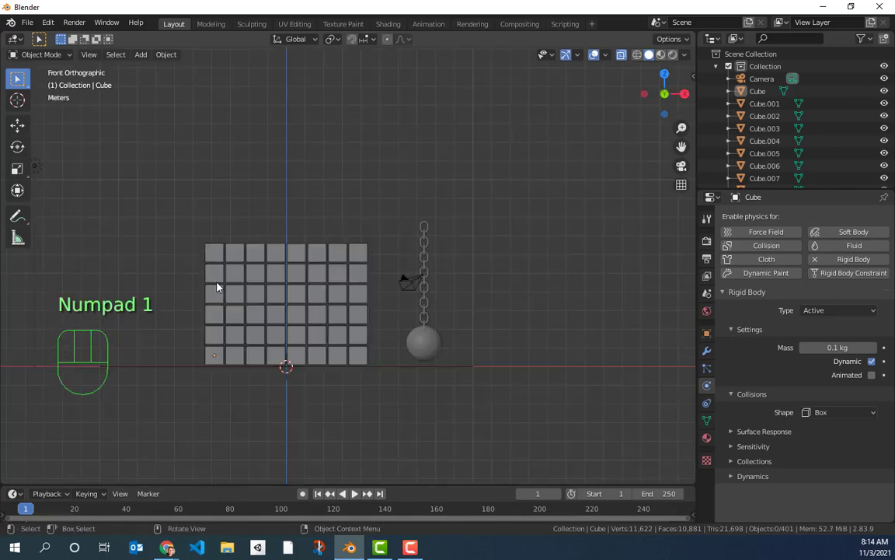
drag(201, 248, 368, 360)
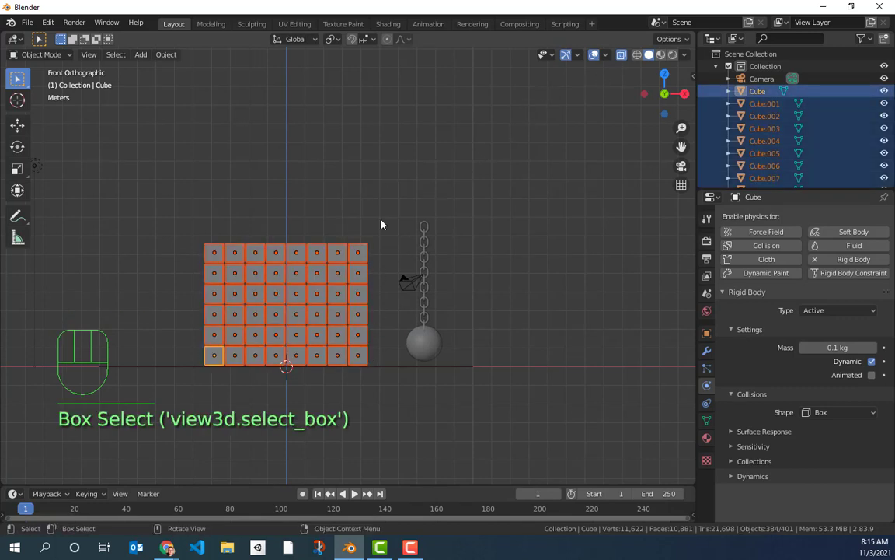
key(s)
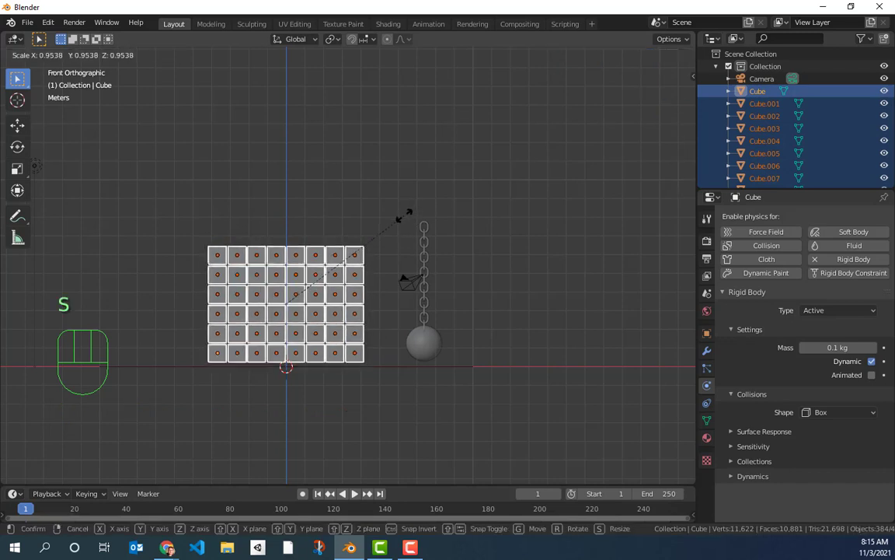
click(365, 238)
Lower the reduced cube stack about 1.07 m along Z so it sits on the ground.
key(g)
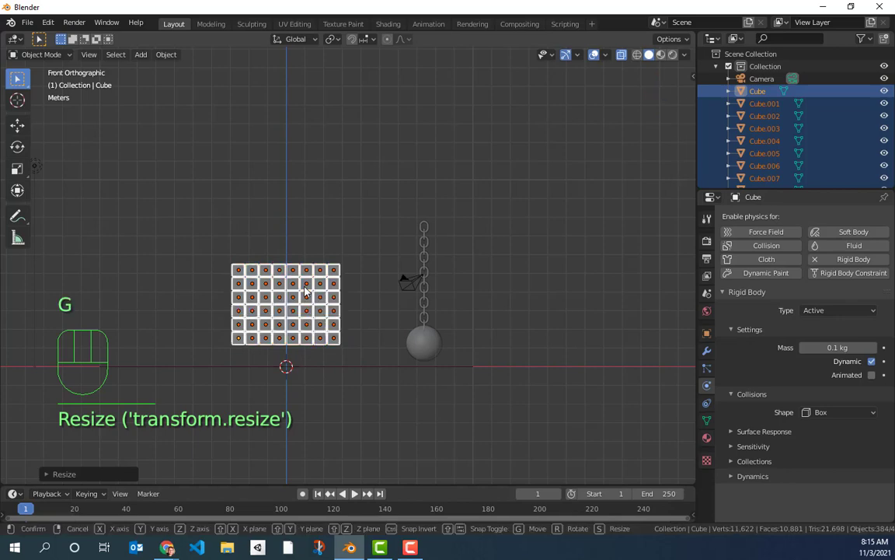
key(z)
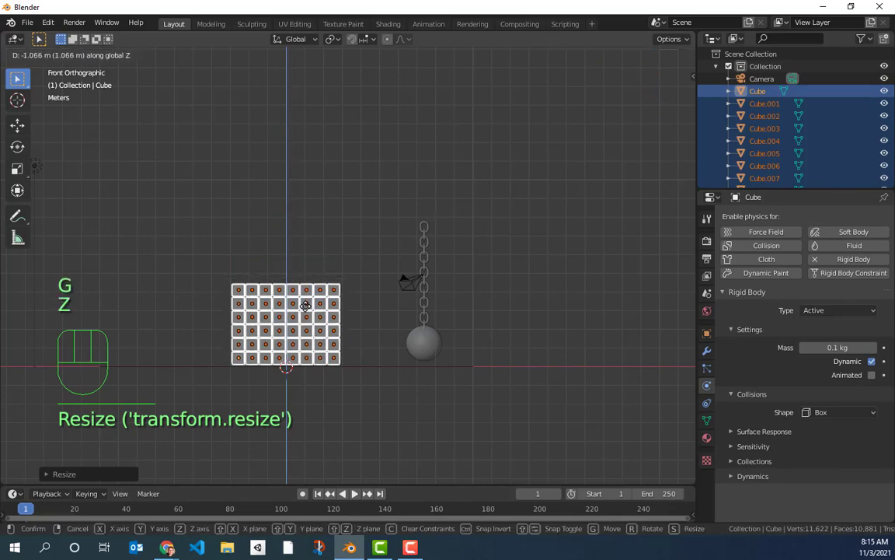
click(325, 370)
middle_drag(325, 370, 386, 326)
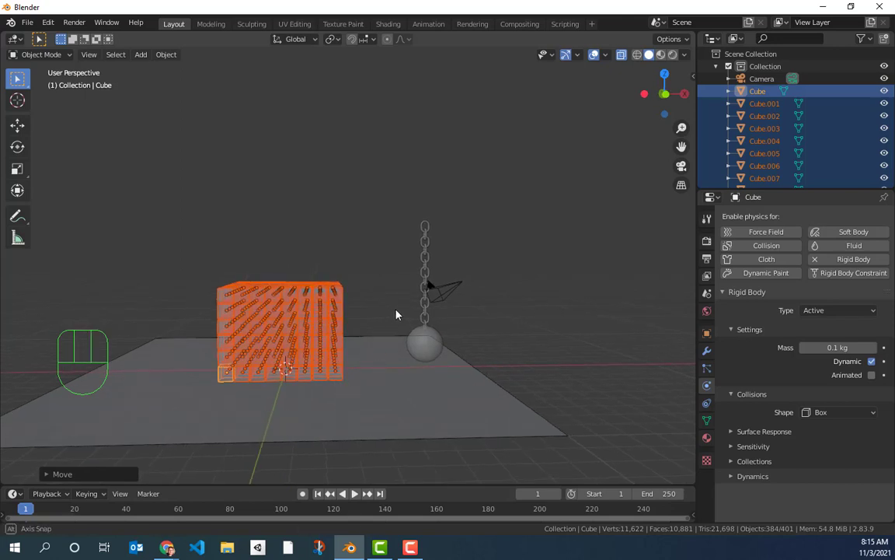
Select the whole chain and ball and move them about -7.41 m along X, centring them over the cube stack.
drag(410, 233, 431, 339)
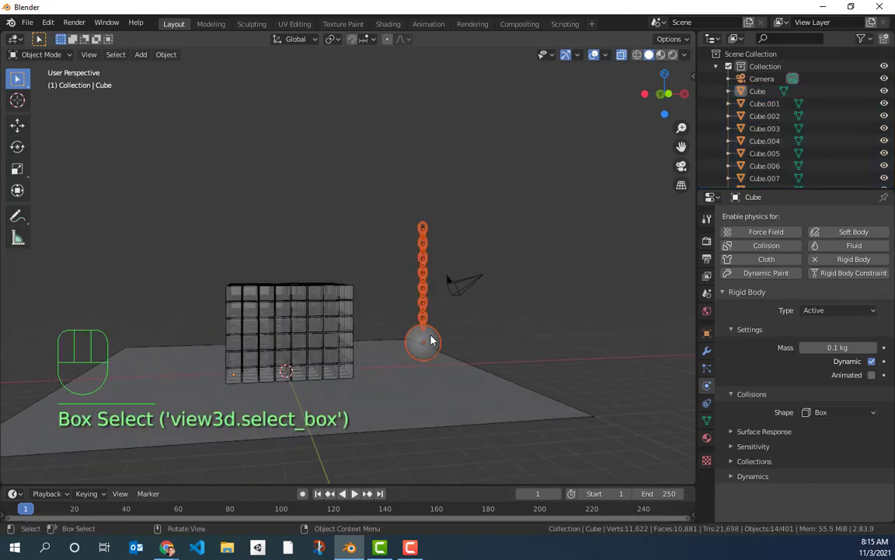
mouse_move(415, 342)
middle_down()
mouse_move(400, 340)
mouse_move(410, 344)
middle_up()
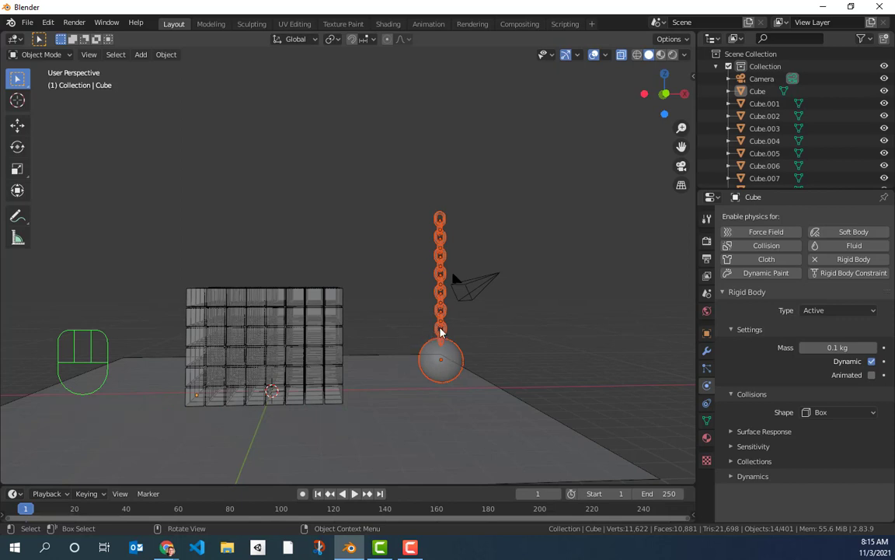
key(g)
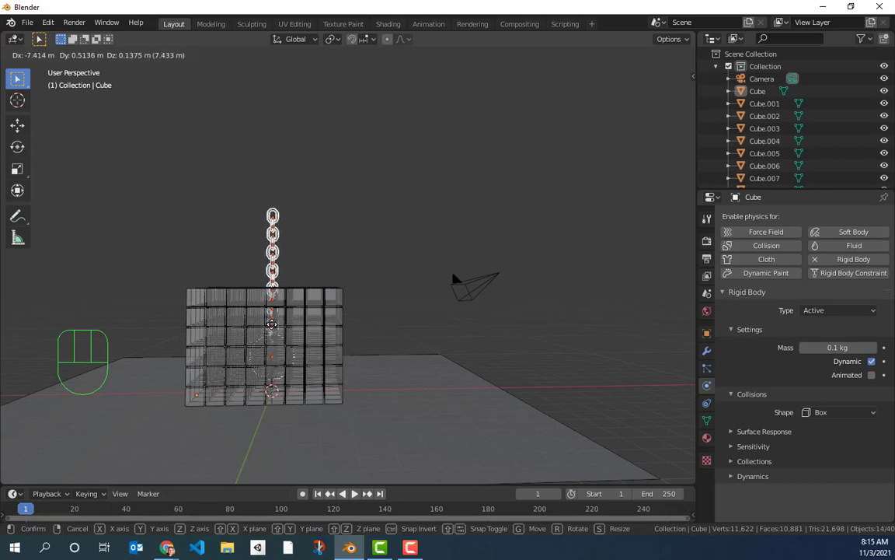
click(264, 240)
Place the 3D cursor on the chain's top link and set the transform pivot point to 3D Cursor.
key(shift)
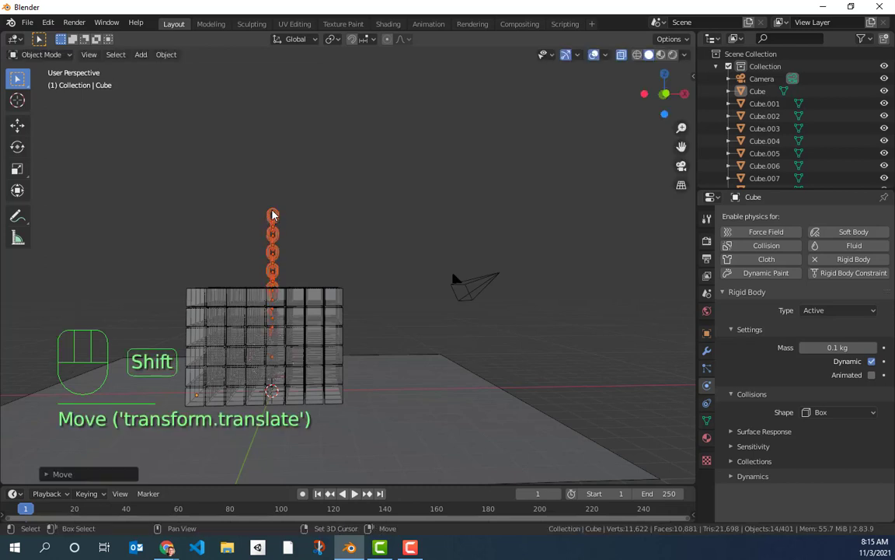
shift+right_click(273, 212)
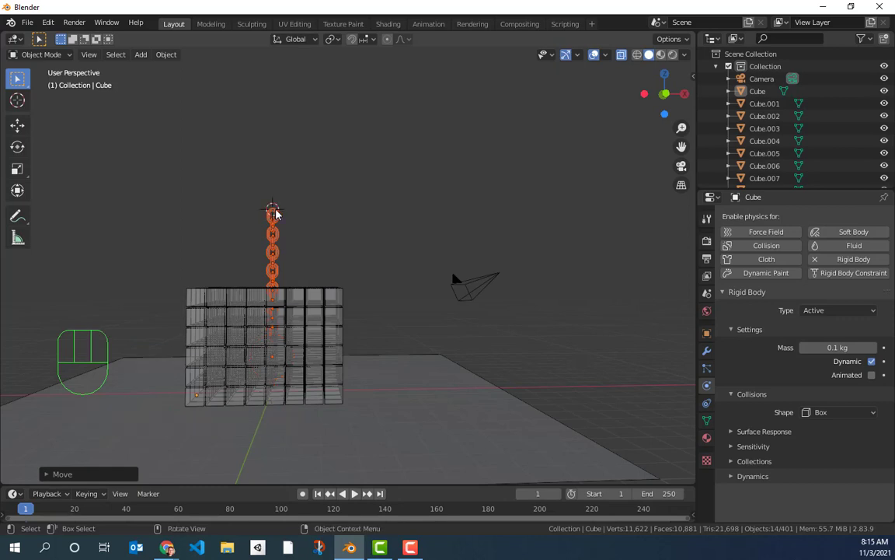
click(340, 40)
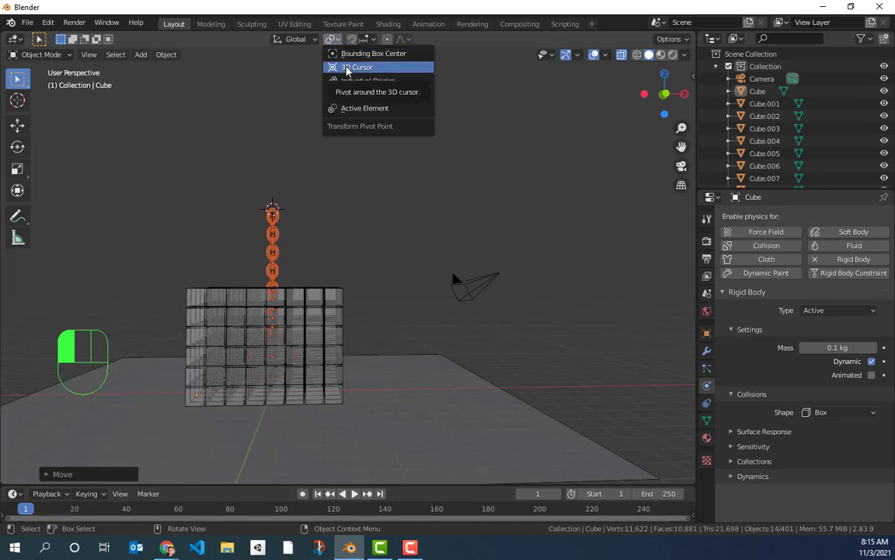
click(346, 68)
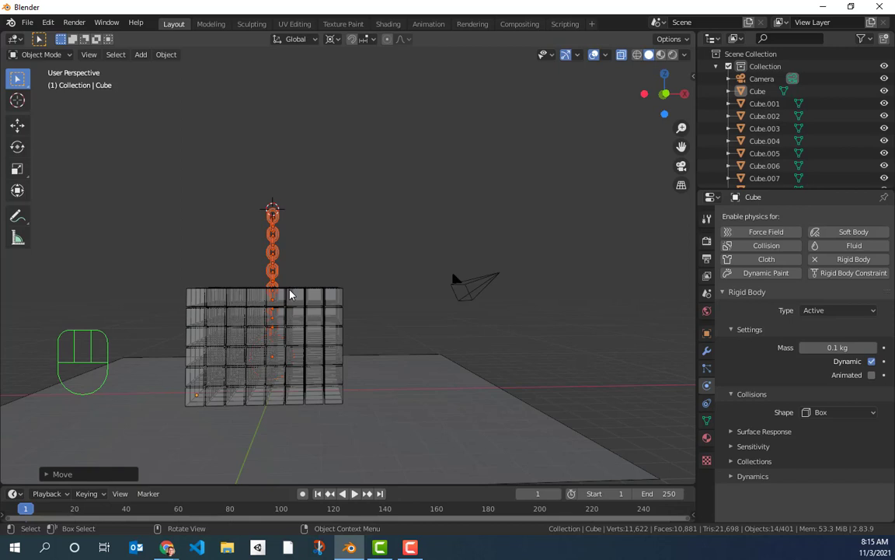
Rotate the chain and ball about -85 degrees around global Y so the ball is swung out beside the stack.
key(r)
key(y)
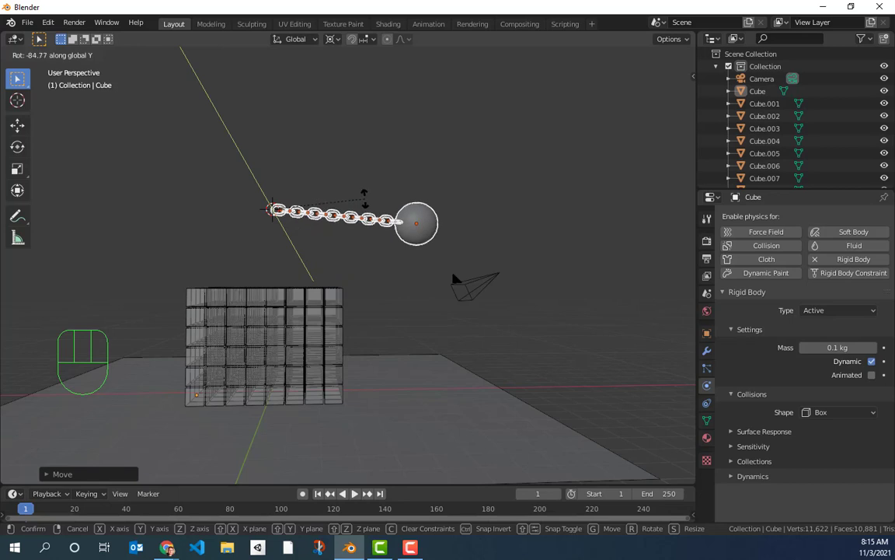
click(364, 201)
click(332, 242)
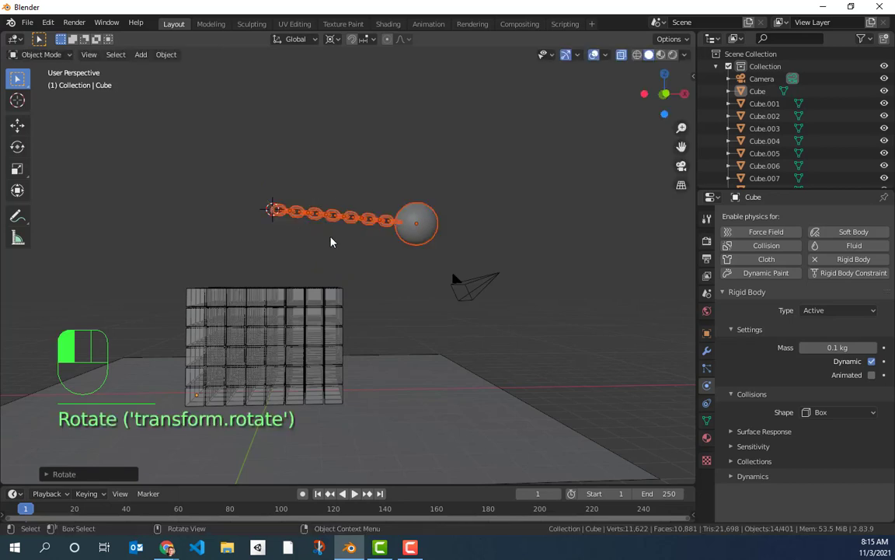
Select the chain's top link, play the simulation to watch the ball hit the cubes, and return to frame 1.
click(281, 217)
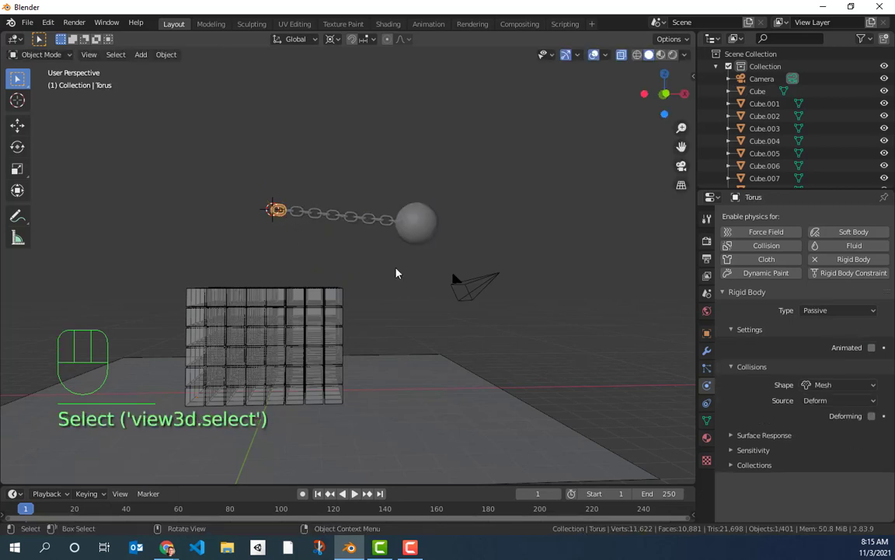
key(space)
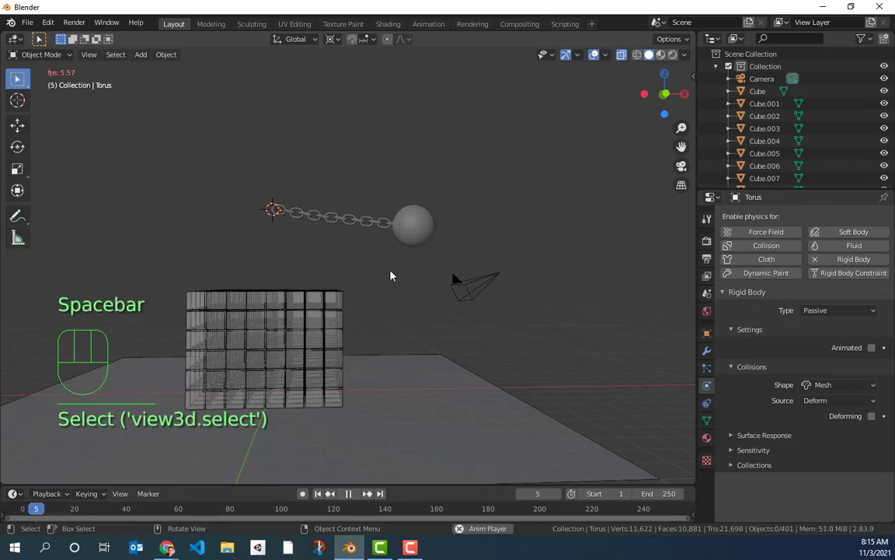
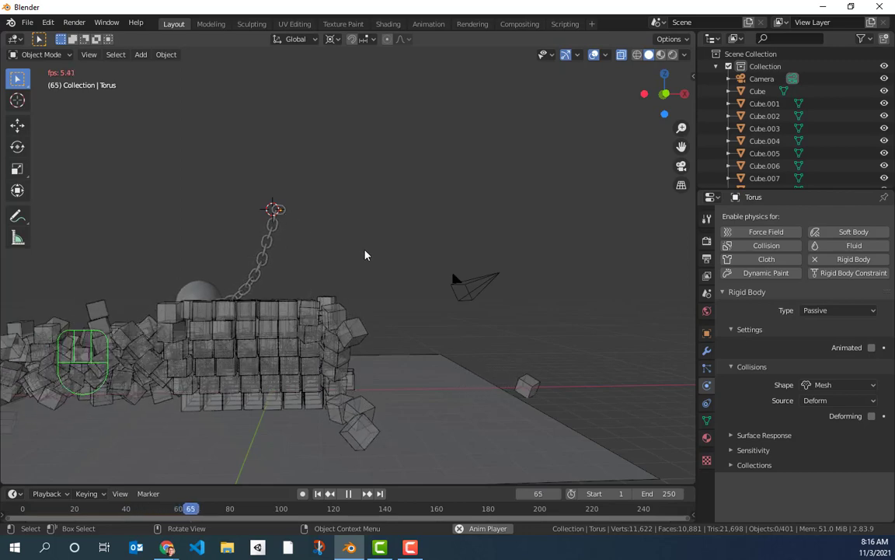
key(space)
click(318, 494)
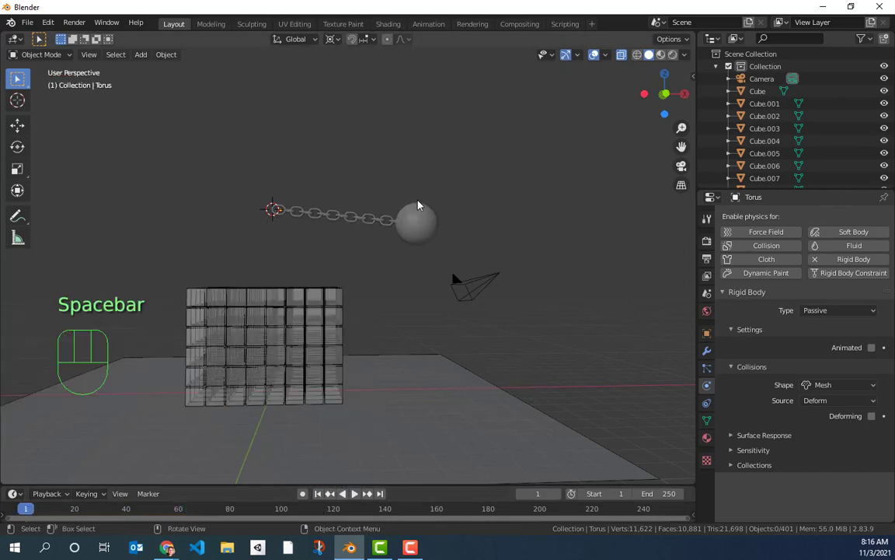
Turn off X-ray display, replay the simulation facing the front of the stack, and return to frame 1.
click(622, 56)
middle_drag(508, 193, 430, 230)
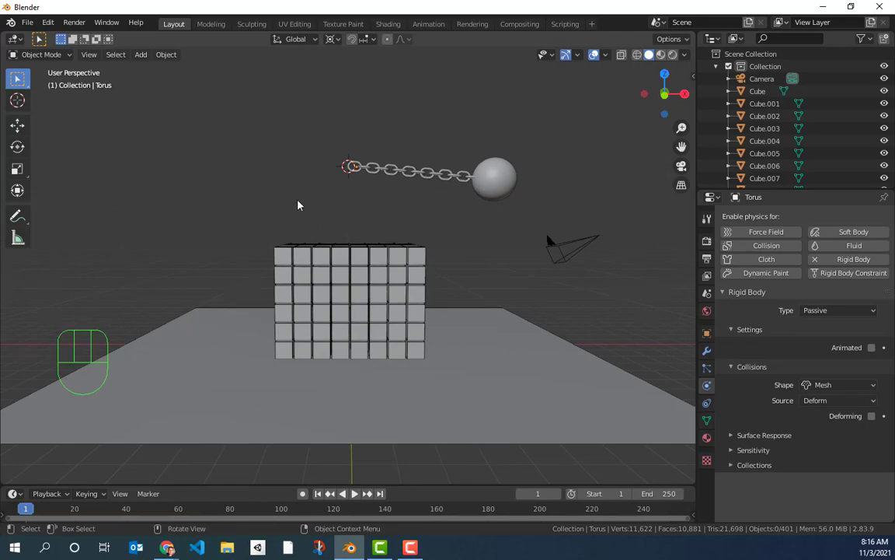
key(space)
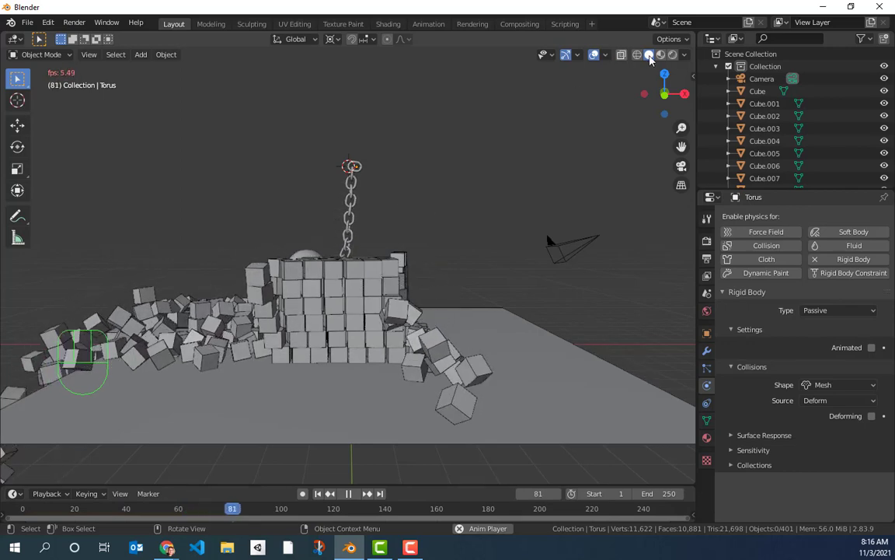
click(348, 493)
click(318, 494)
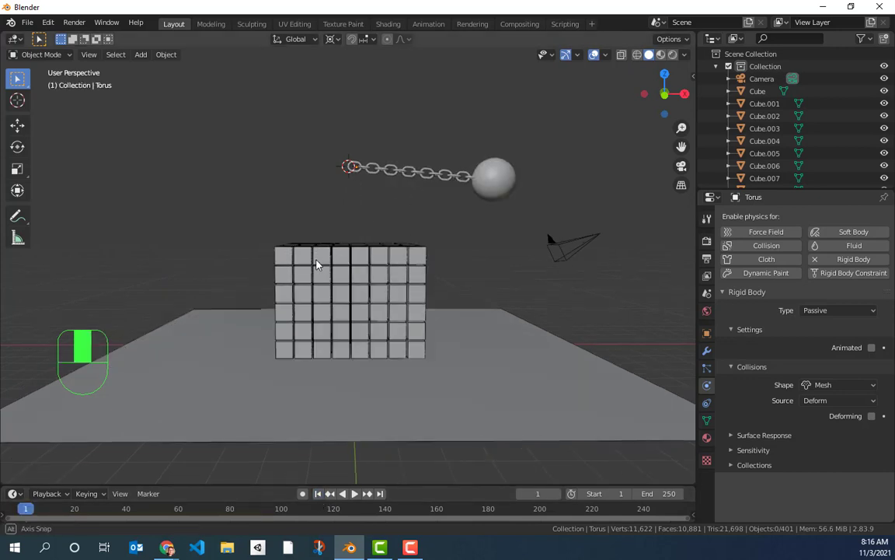
Select the front top corner cube and switch the viewport to Rendered shading to inspect the scene's lighting.
middle_drag(316, 265, 314, 257)
click(292, 258)
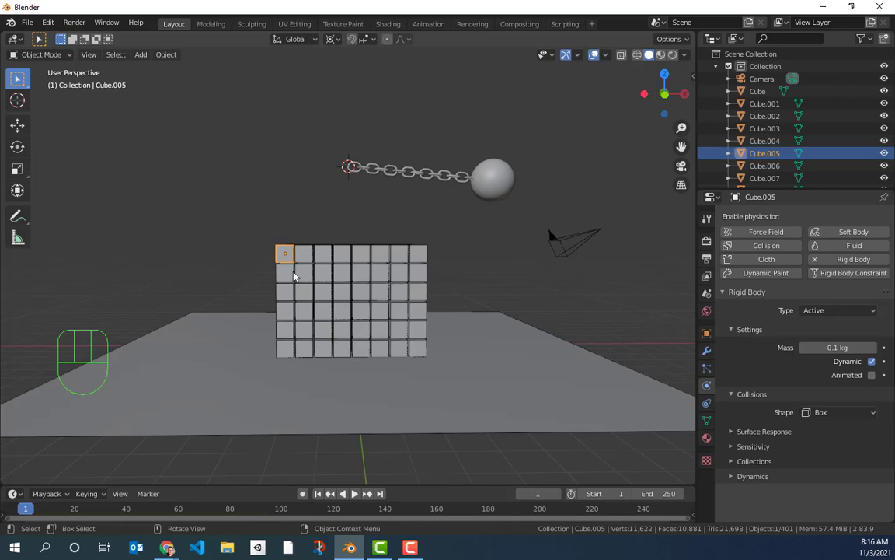
mouse_move(250, 284)
middle_down()
mouse_move(248, 297)
mouse_move(253, 282)
middle_up()
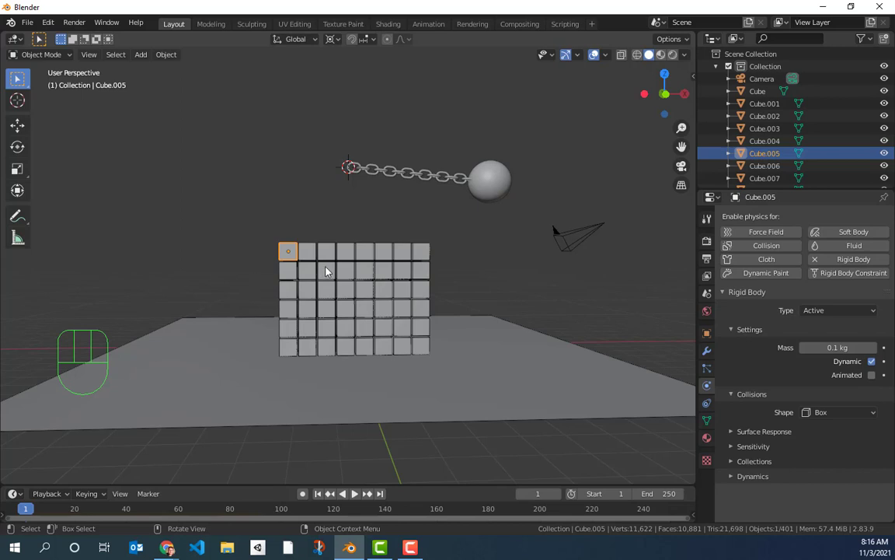
middle_drag(352, 268, 373, 273)
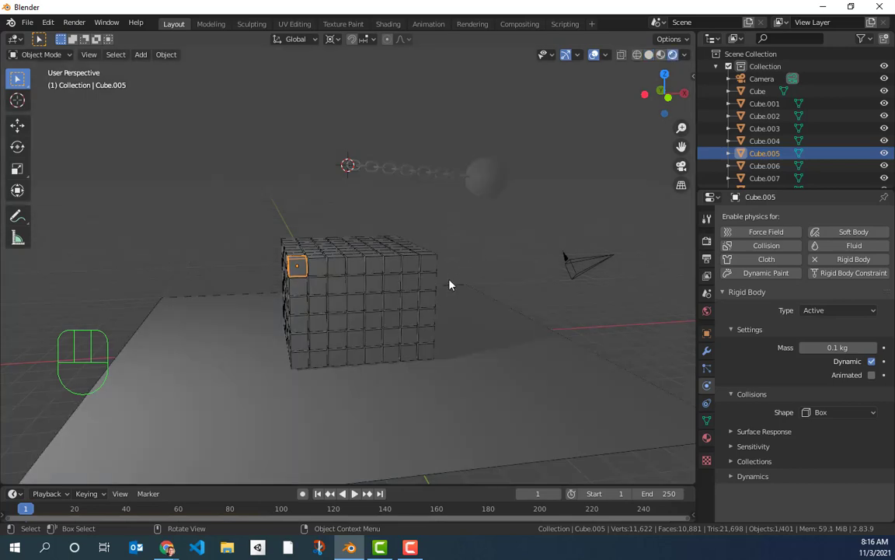
mouse_move(450, 284)
middle_down()
mouse_move(429, 273)
mouse_move(480, 270)
mouse_move(481, 286)
mouse_move(515, 272)
mouse_move(447, 276)
middle_up()
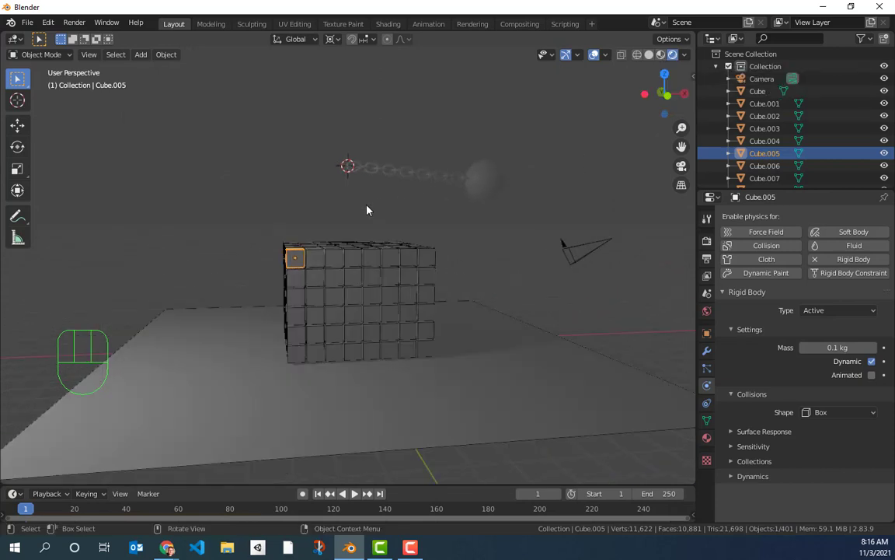
middle_drag(368, 207, 536, 221)
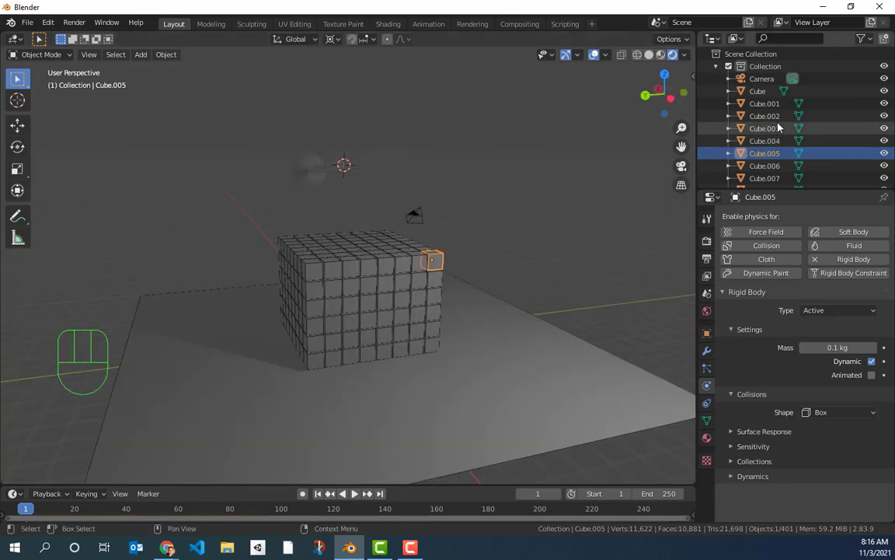
Locate the scene's light and move it to above the top of the chain, over the cube stack.
scroll(781, 125, down, 5)
scroll(785, 129, down, 20)
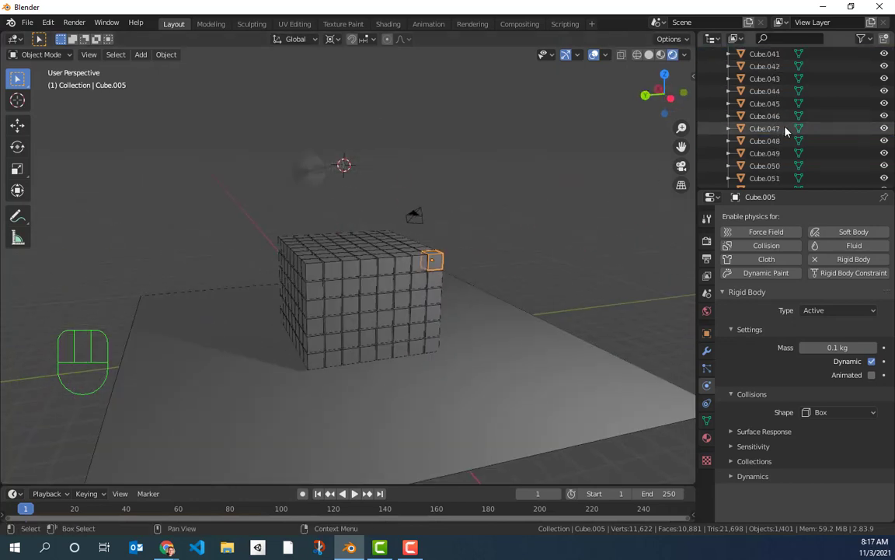
scroll(455, 207, down, 5)
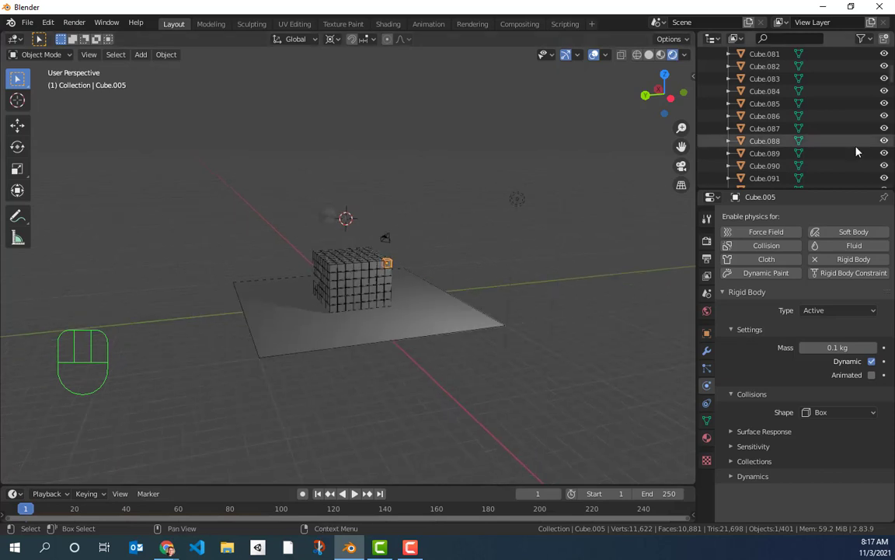
scroll(831, 132, up, 20)
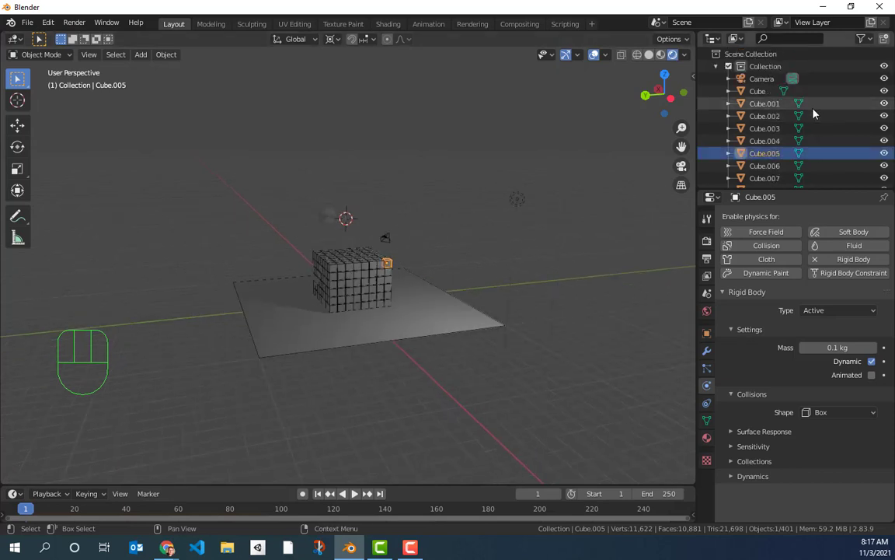
scroll(818, 156, down, 10)
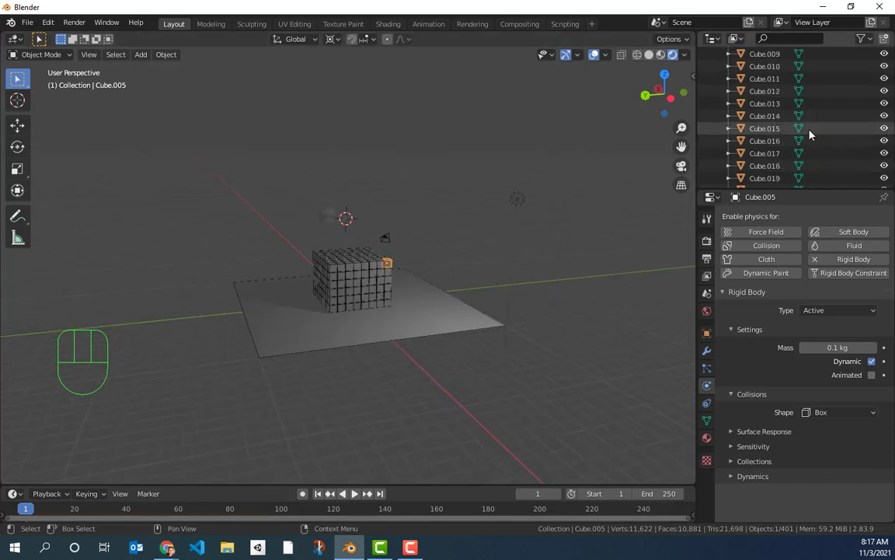
scroll(813, 142, down, 18)
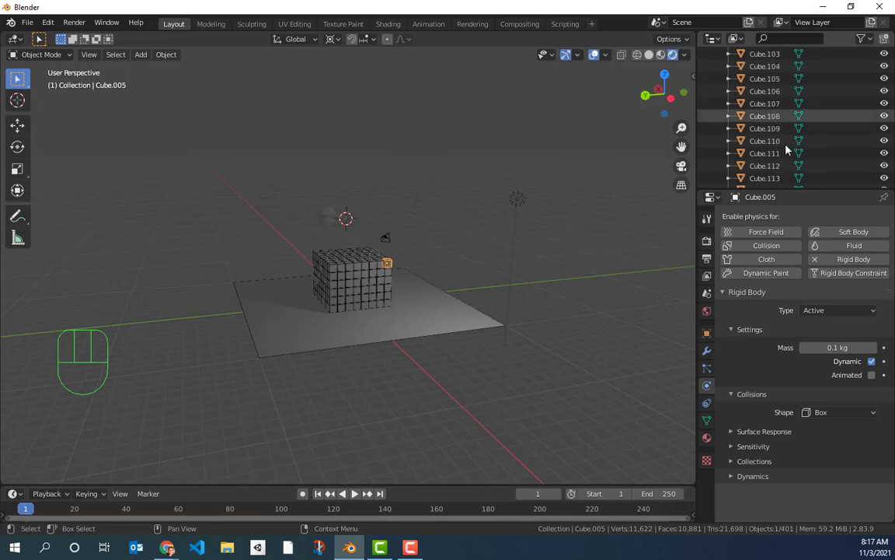
click(515, 199)
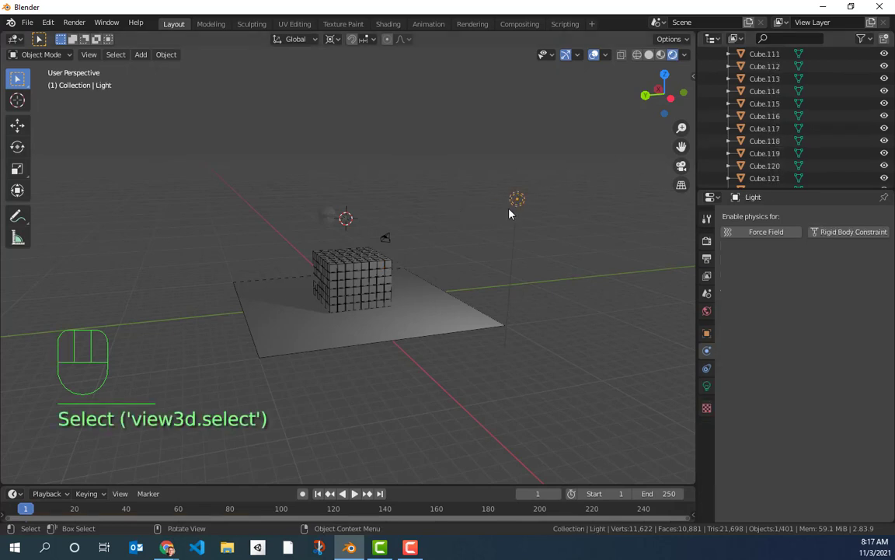
key(g)
click(399, 213)
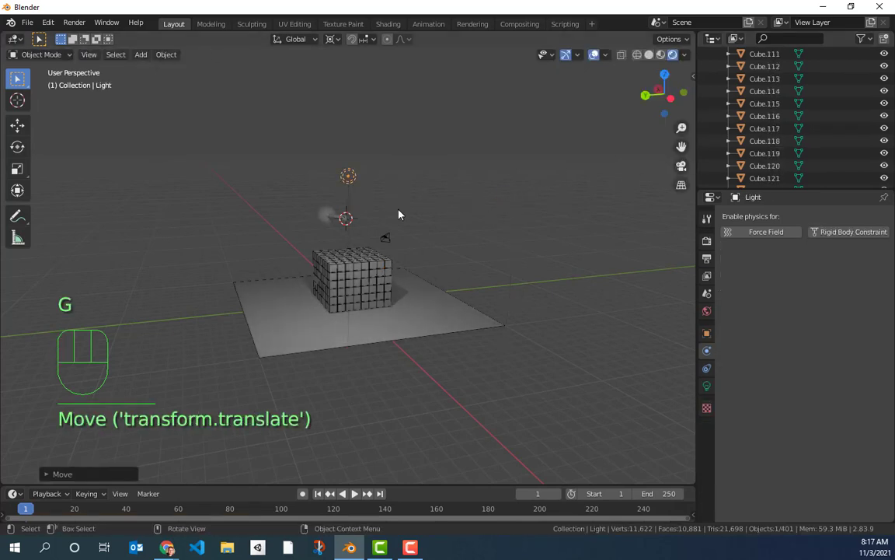
Move the light from in front of the cube stack to above the stack's front edge.
middle_drag(399, 213, 395, 327)
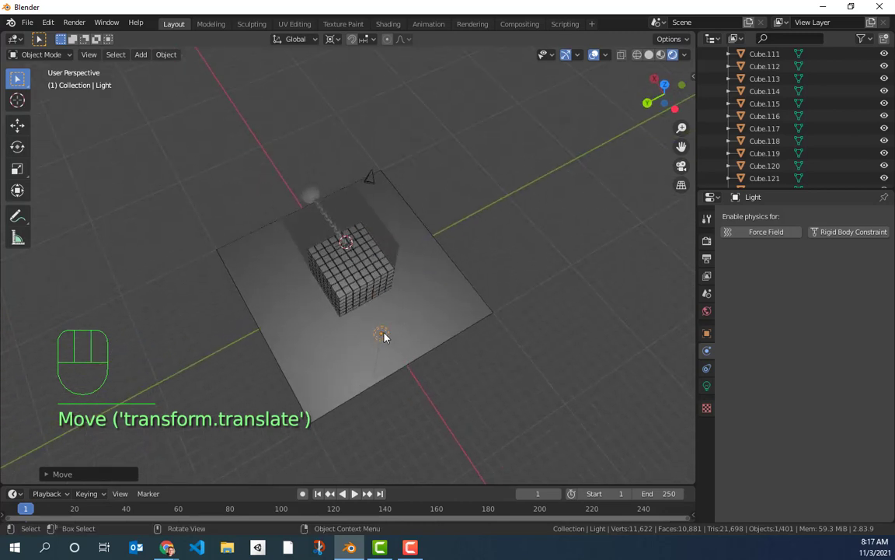
key(g)
click(393, 296)
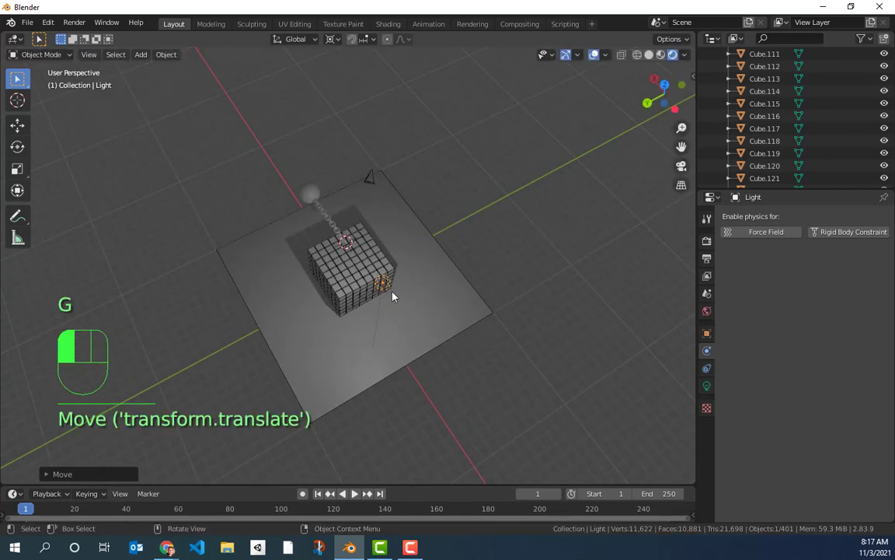
Change the light's type to Sun and aim its direction at the top of the cube stack.
click(706, 386)
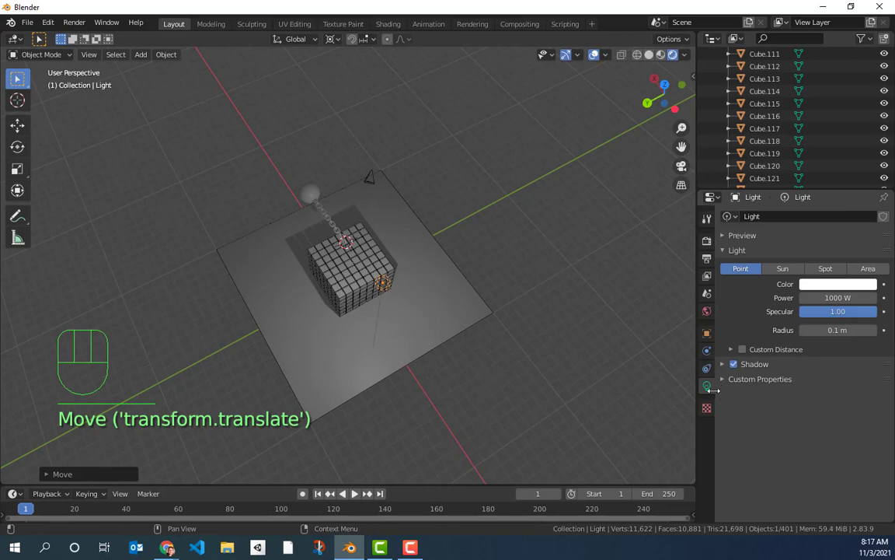
click(802, 269)
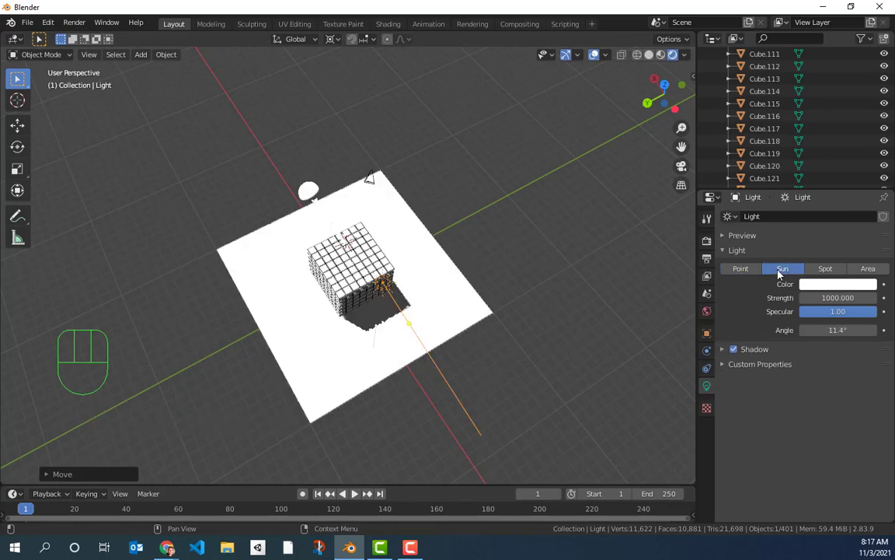
middle_drag(510, 230, 482, 175)
drag(456, 199, 334, 226)
Set the sun light's strength to 10.
click(837, 296)
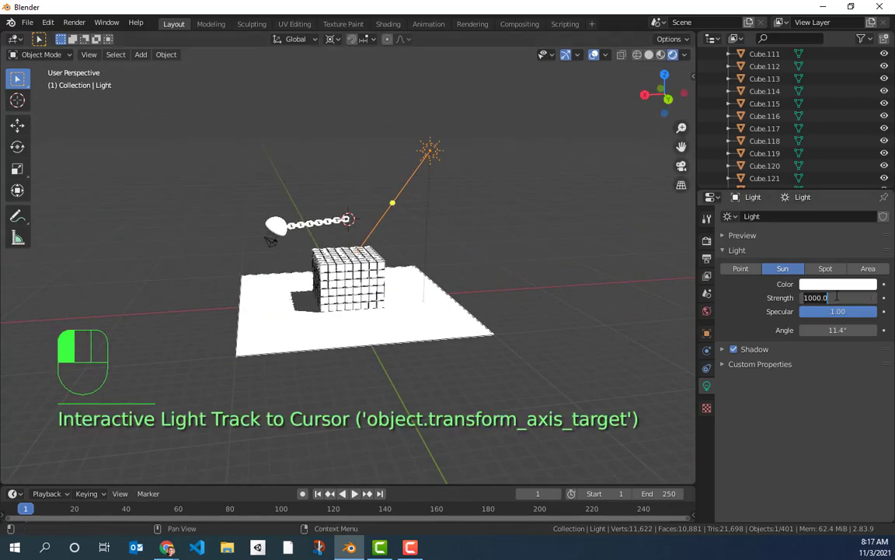
text(10)
key(Return)
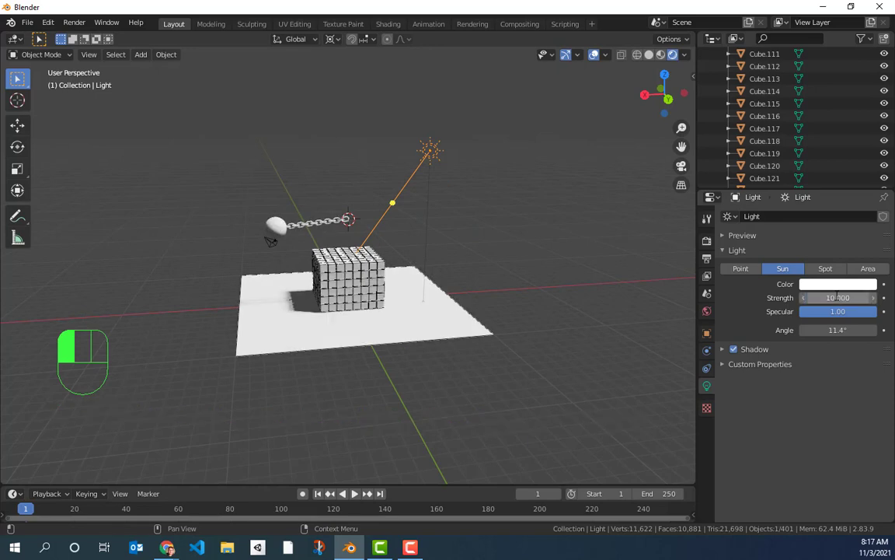
Deselect the light and set the sun's strength to 7.
click(539, 274)
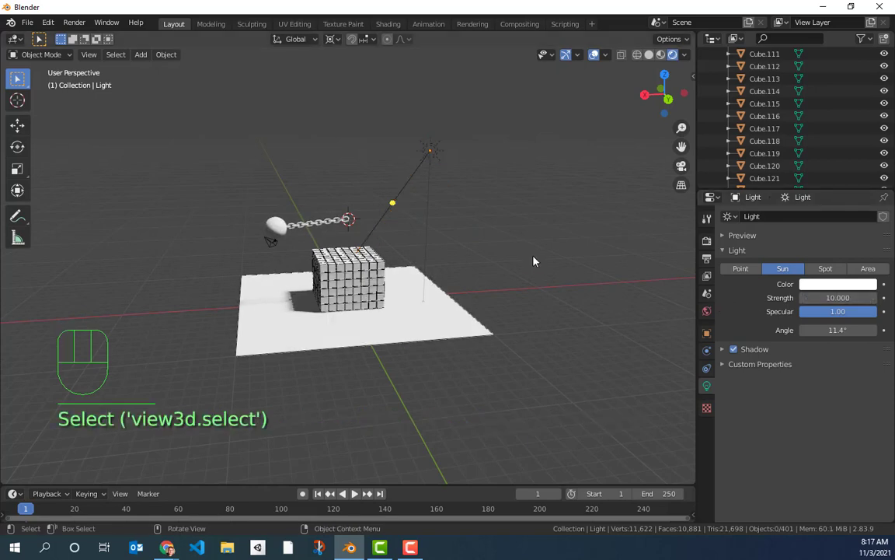
middle_drag(533, 262, 248, 240)
scroll(362, 248, up, 4)
middle_drag(413, 251, 403, 274)
click(853, 298)
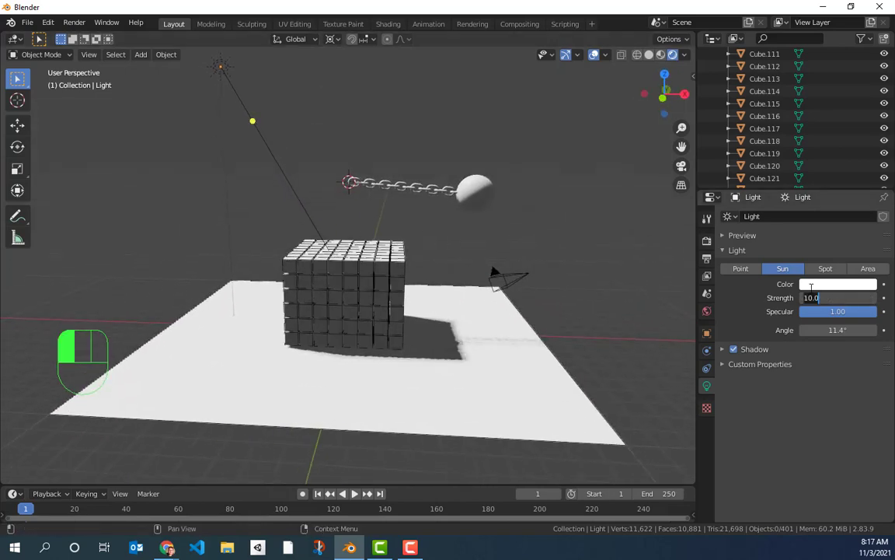
text(7)
key(Return)
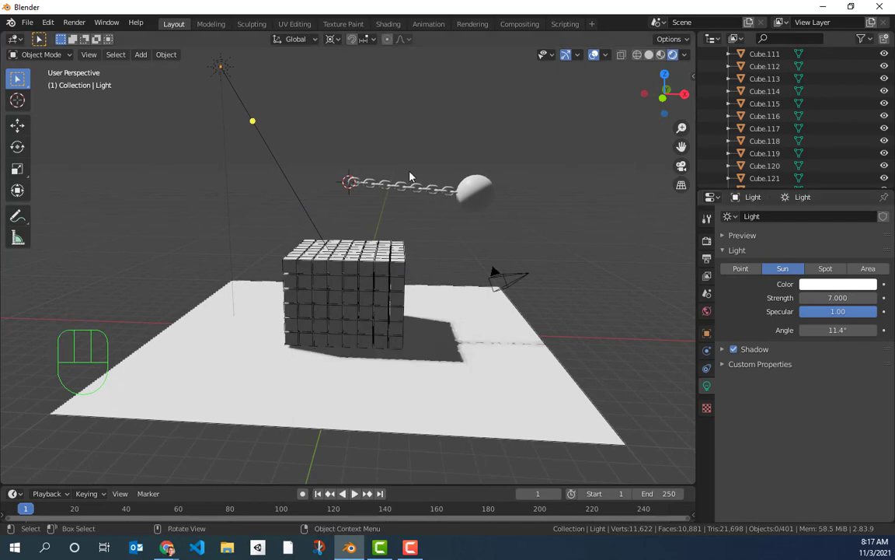
Give the wrecking ball a new material with a near-black base color, HSV value 0.147.
middle_drag(349, 190, 457, 202)
click(502, 176)
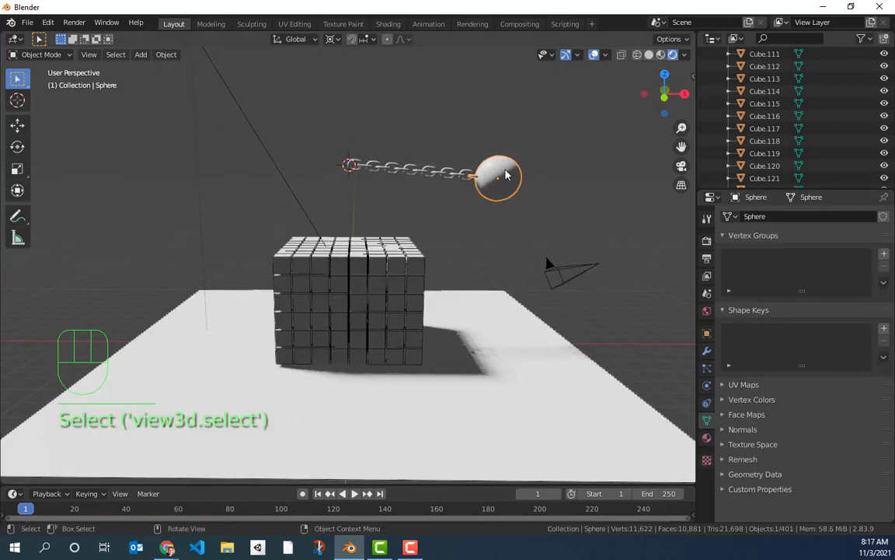
click(706, 439)
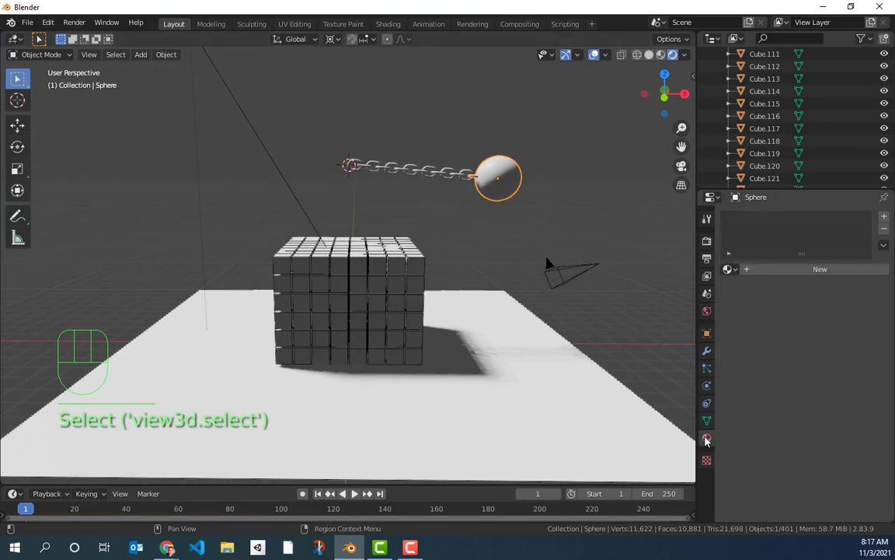
click(774, 269)
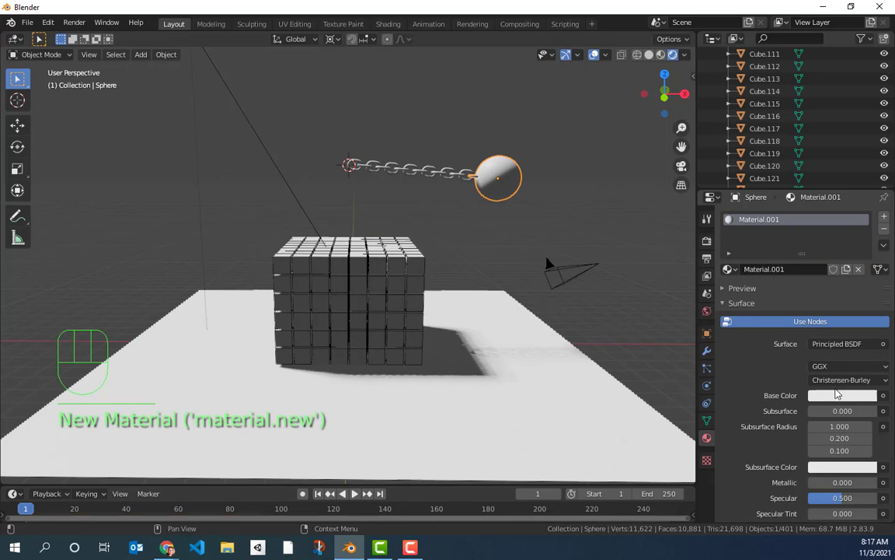
click(837, 395)
drag(868, 226, 867, 294)
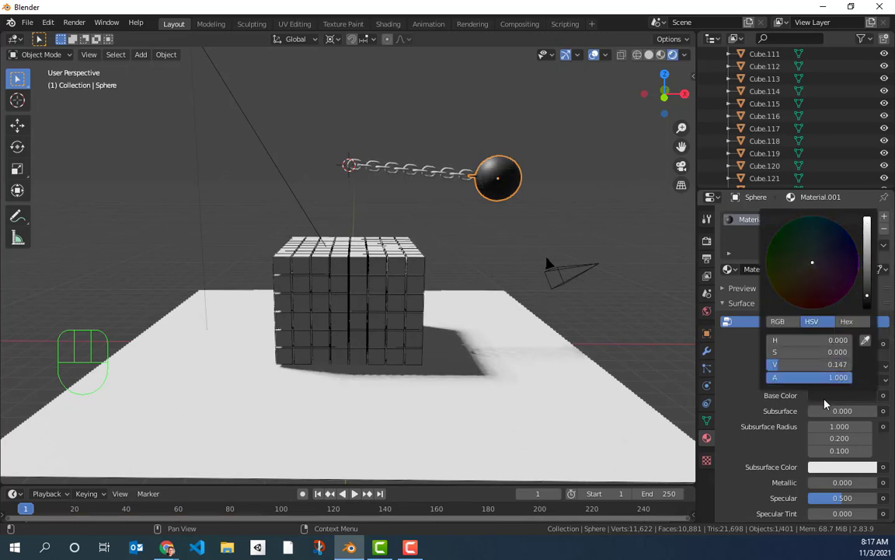
Set the ball material's Metallic to 1.000 and its Roughness to 0.288.
scroll(823, 398, down, 3)
scroll(821, 394, up, 2)
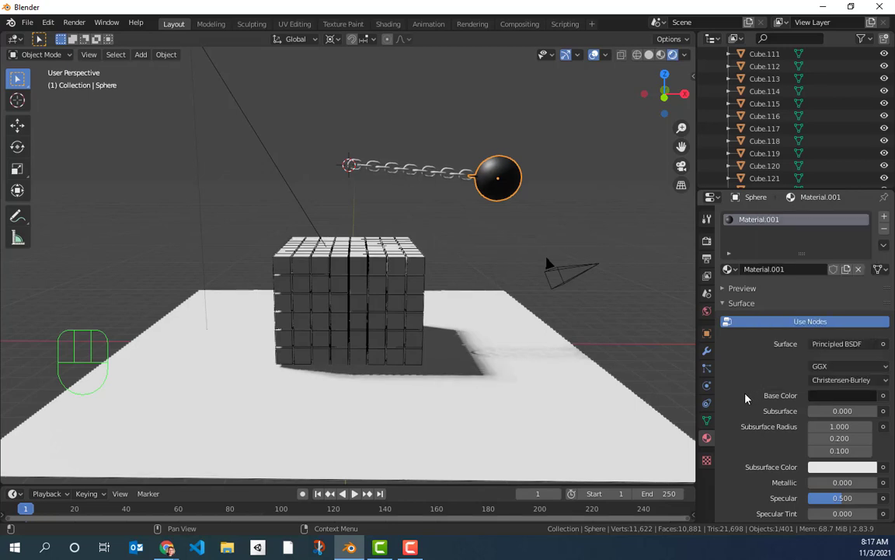
scroll(828, 412, down, 8)
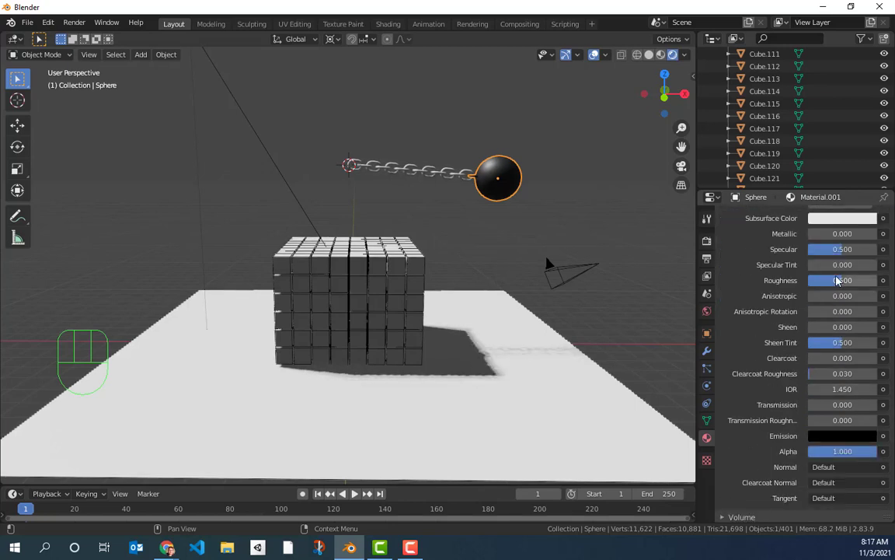
scroll(832, 280, up, 1)
drag(811, 260, 878, 260)
drag(845, 311, 832, 310)
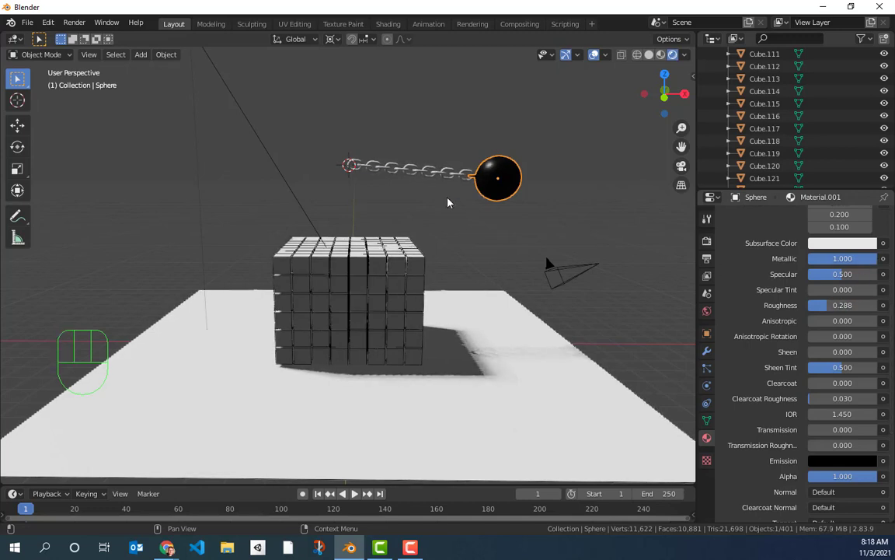
Select all the chain links, making the link nearest the ball the active object.
click(367, 172)
drag(431, 184, 466, 188)
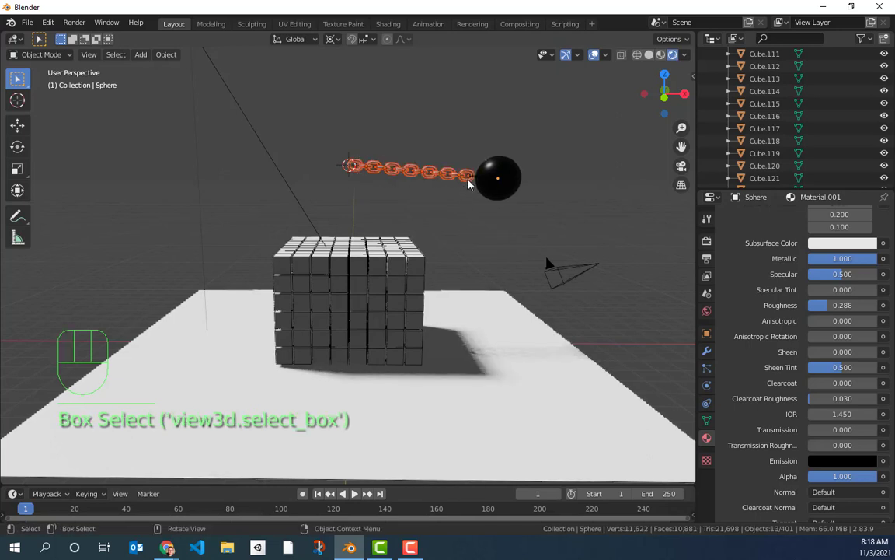
shift+click(466, 184)
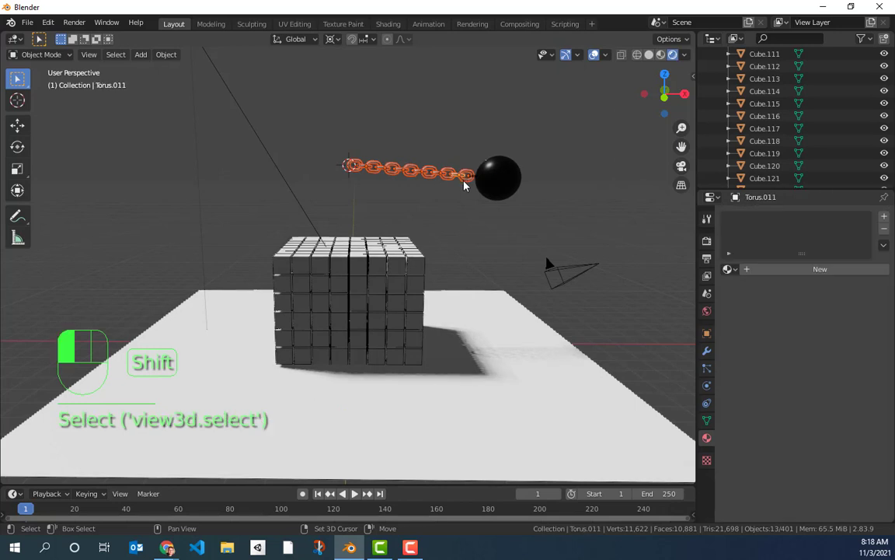
shift+click(464, 185)
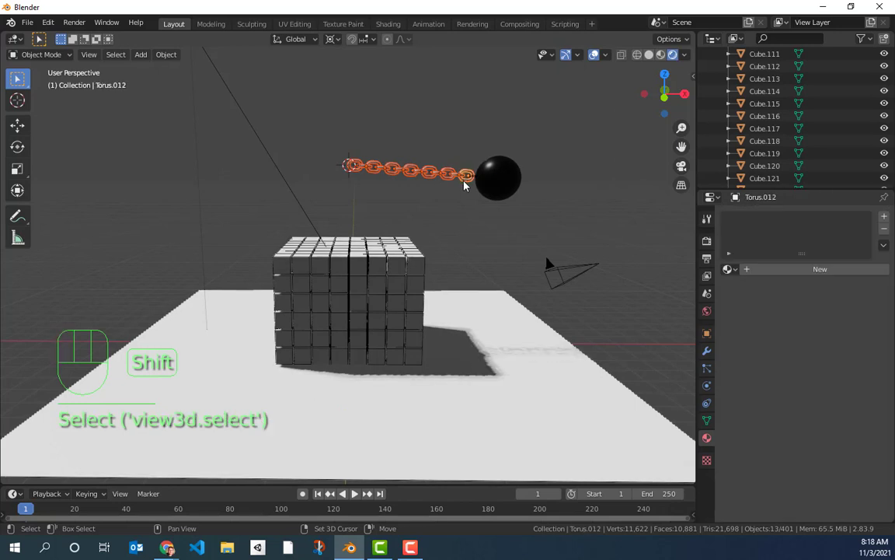
Give the active link a new material with a grey base color (HSV value 0.400), Metallic 1.000 and Roughness 0.314.
click(798, 272)
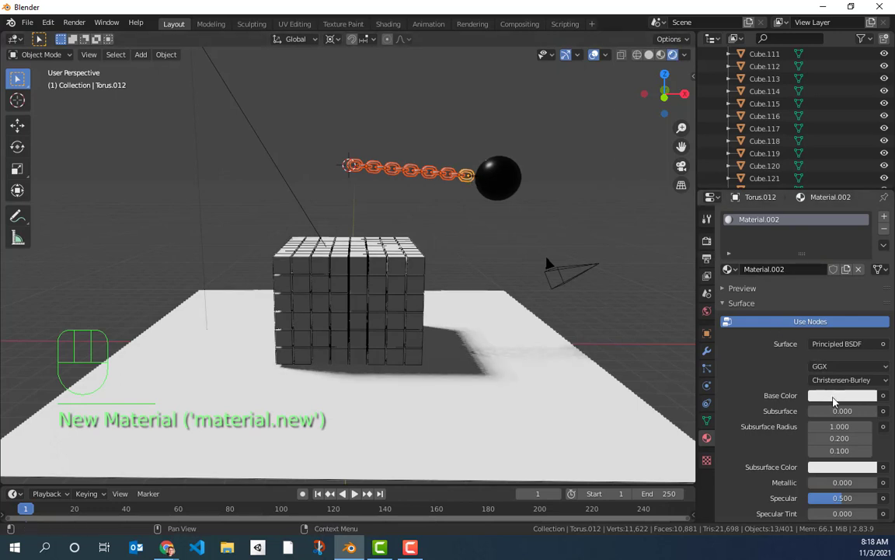
click(835, 399)
drag(867, 235, 867, 271)
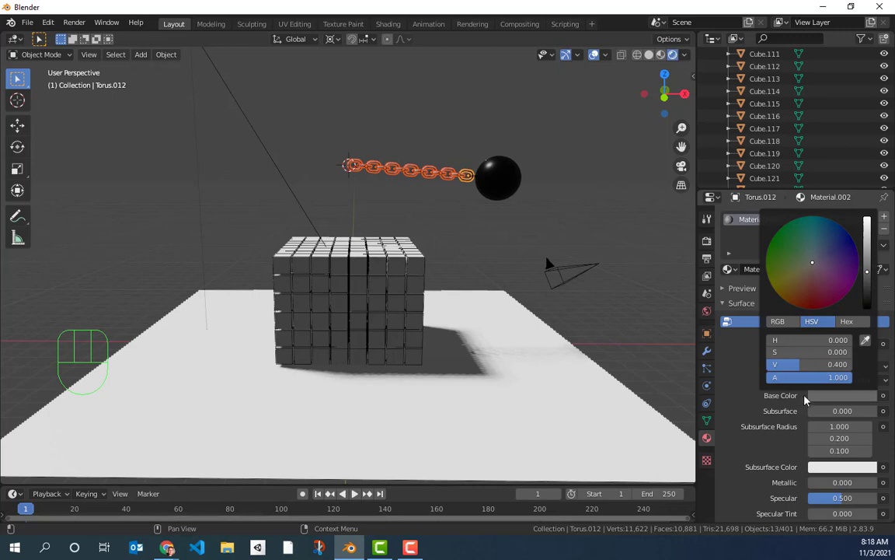
scroll(808, 357, down, 5)
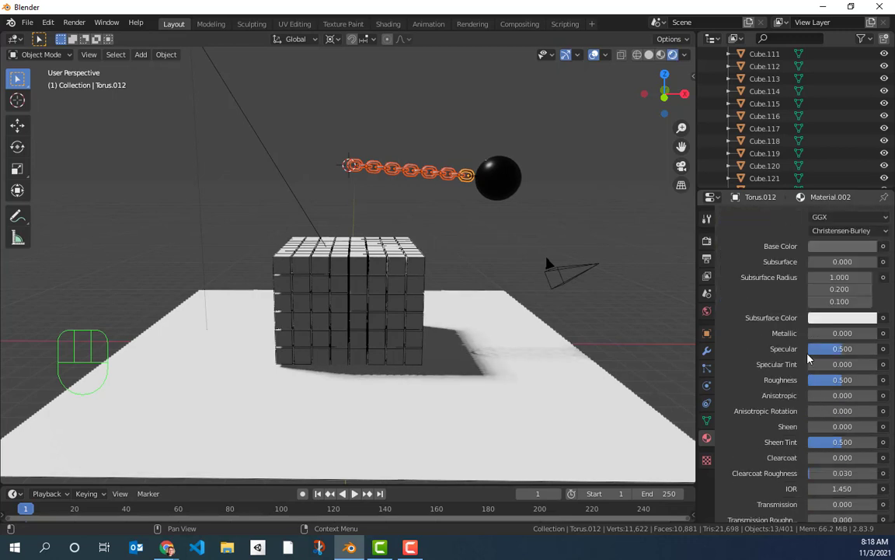
drag(812, 334, 874, 334)
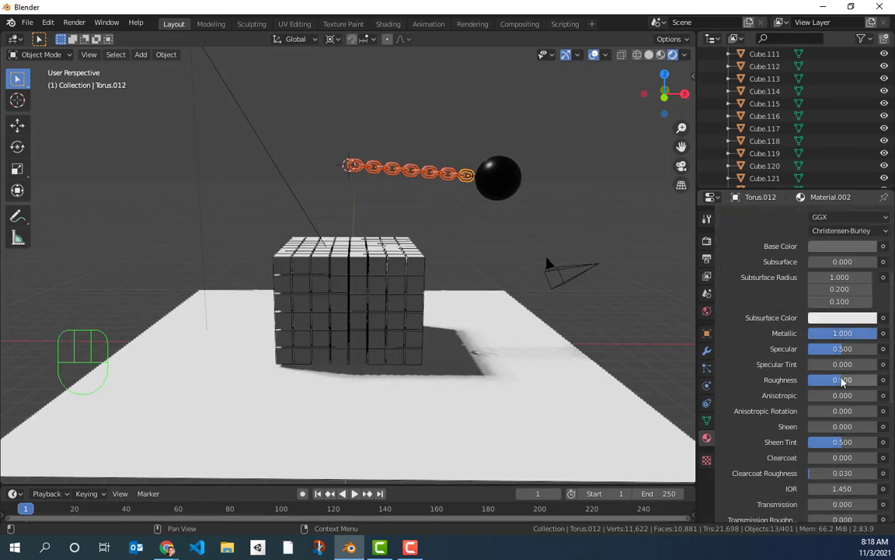
drag(841, 380, 829, 380)
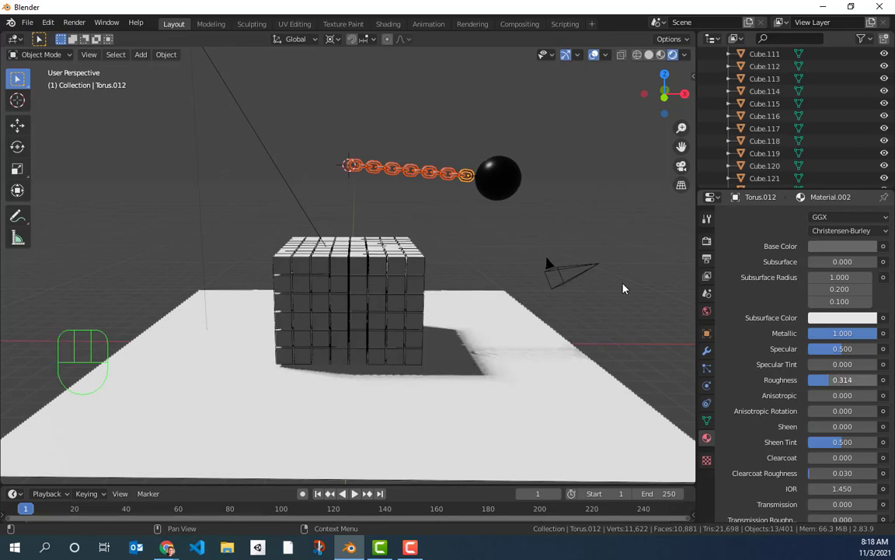
Link the active link's material to all the other selected chain links.
scroll(489, 207, up, 4)
shift+middle_drag(490, 207, 394, 312)
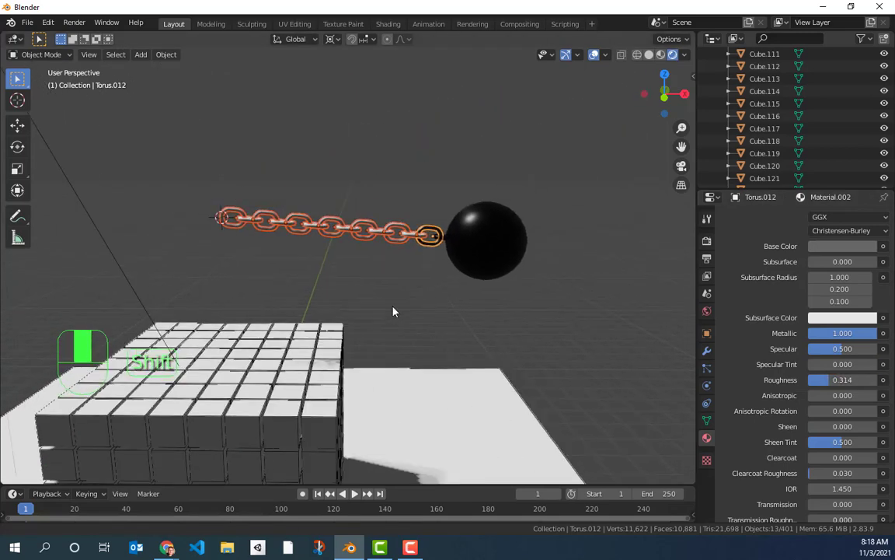
scroll(424, 294, up, 3)
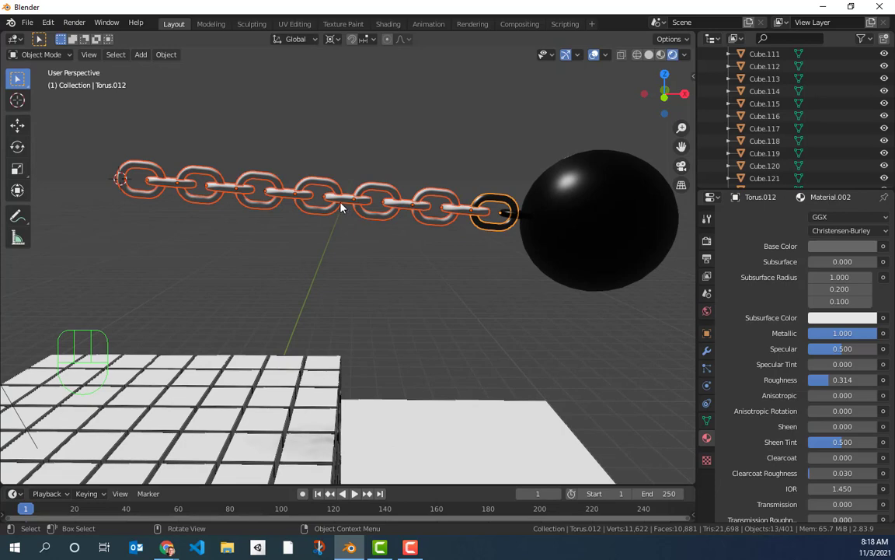
key(ctrl+l)
click(342, 203)
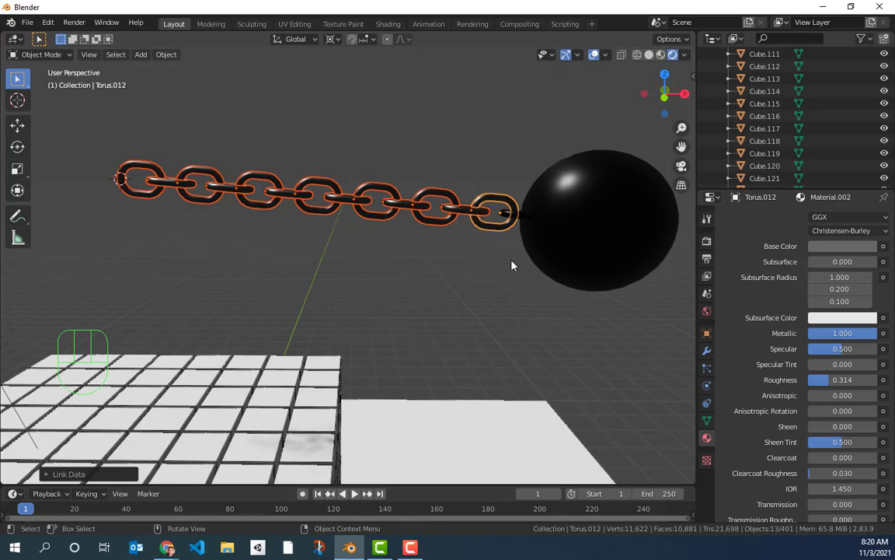
Give the ground plane a new material and name it ground.
scroll(444, 276, down, 3)
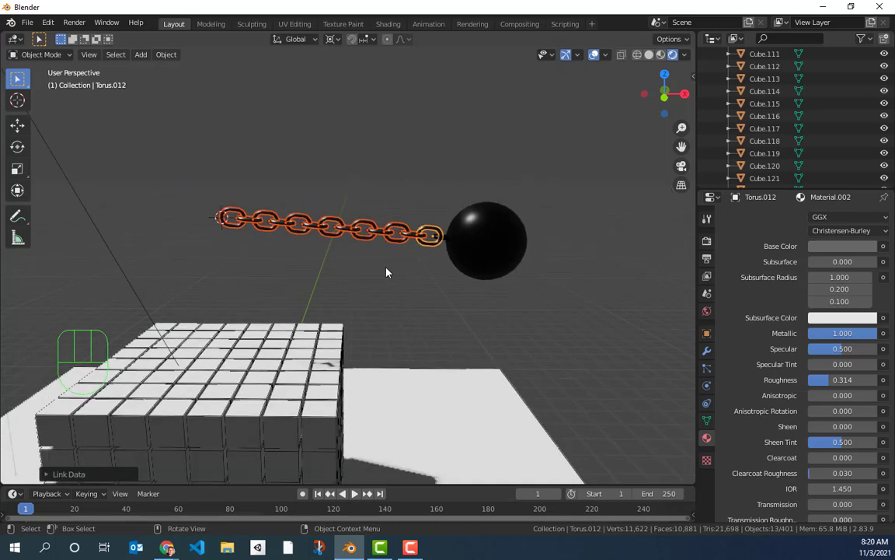
shift+middle_drag(387, 272, 468, 282)
click(465, 372)
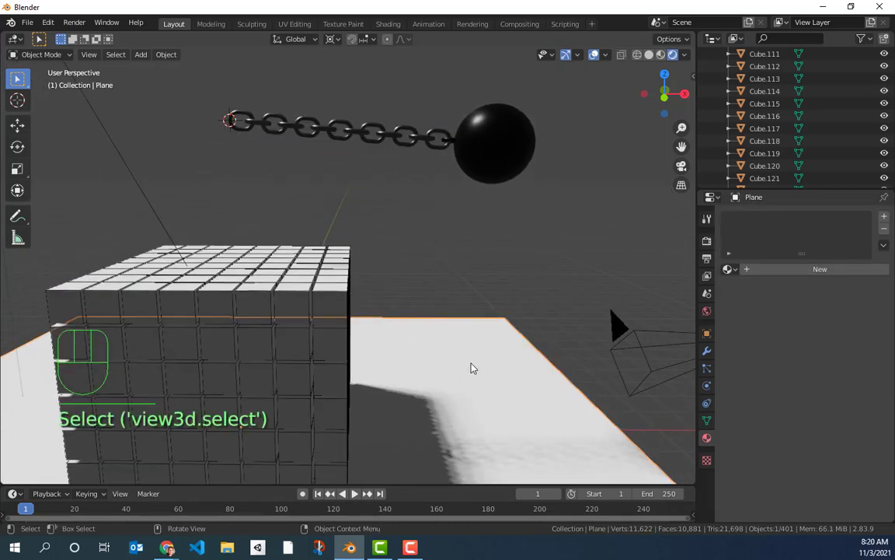
click(807, 271)
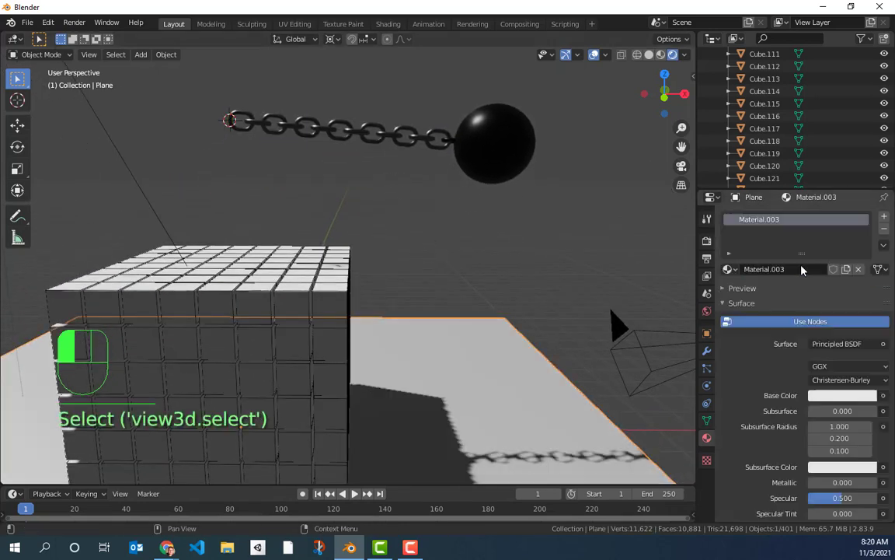
double_click(781, 220)
text(g)
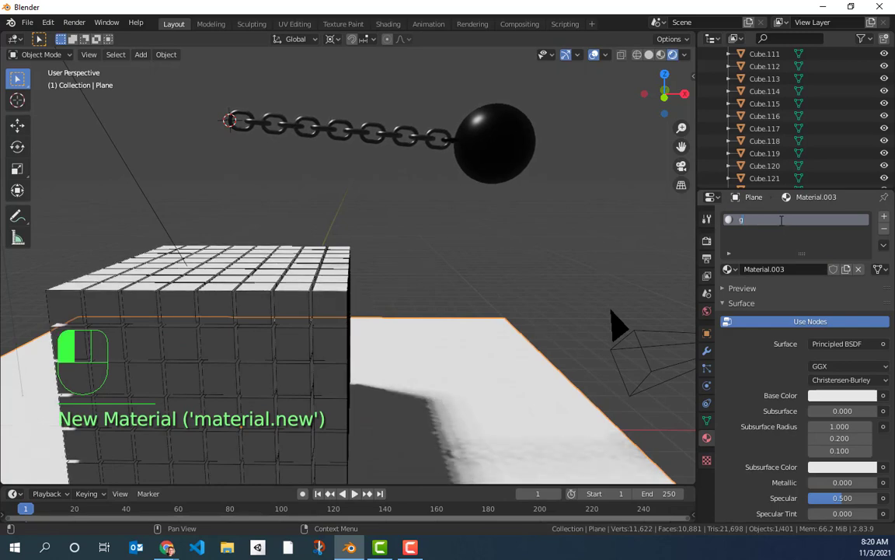
text(round)
key(Return)
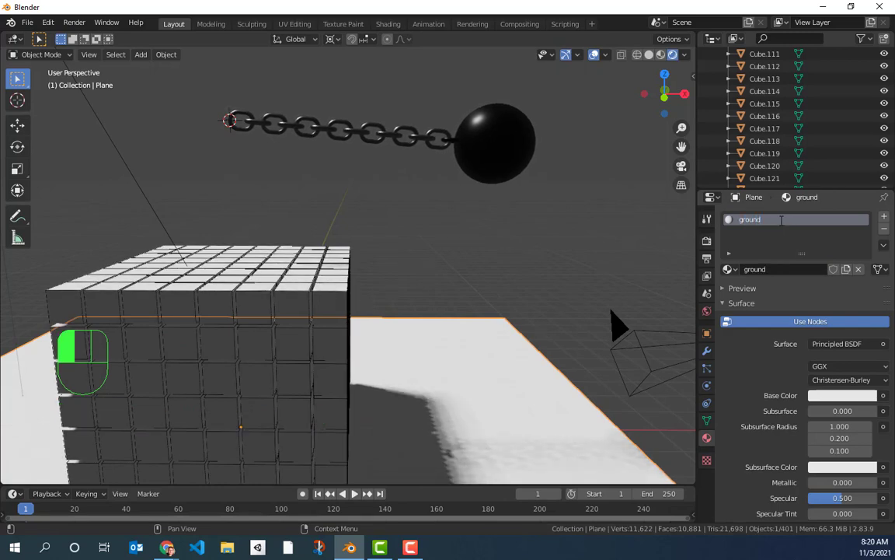
Set the ground material's base color to a pinkish grey with hue 0.898, saturation 0.067 and value 0.620.
click(836, 396)
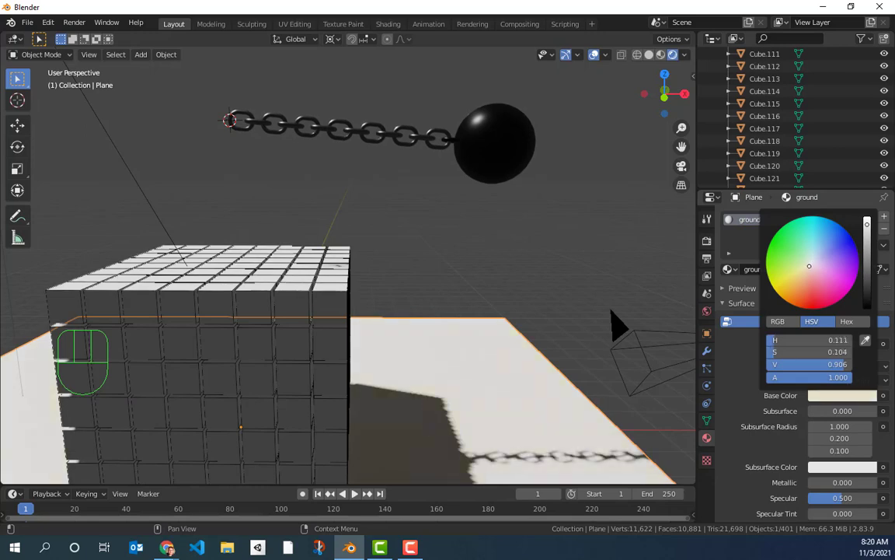
mouse_move(809, 266)
mouse_down()
mouse_move(794, 280)
mouse_move(813, 264)
mouse_up()
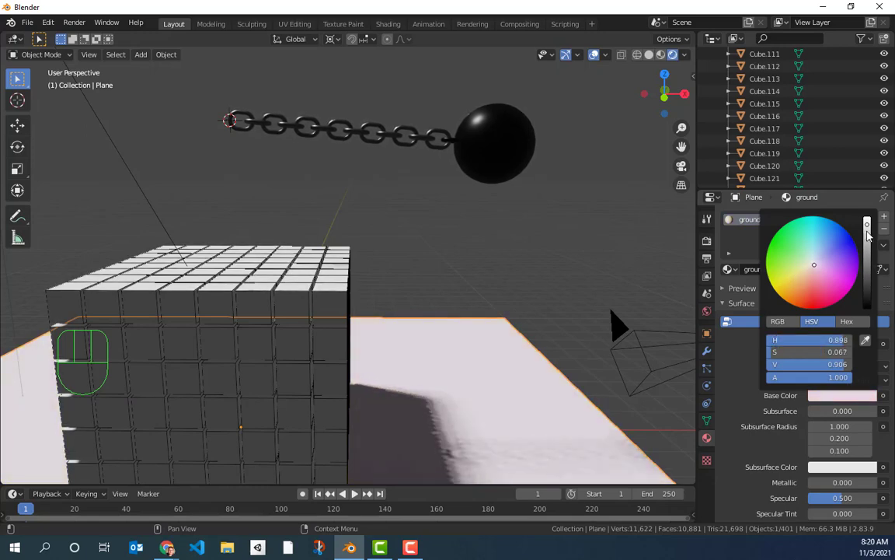
drag(867, 231, 867, 251)
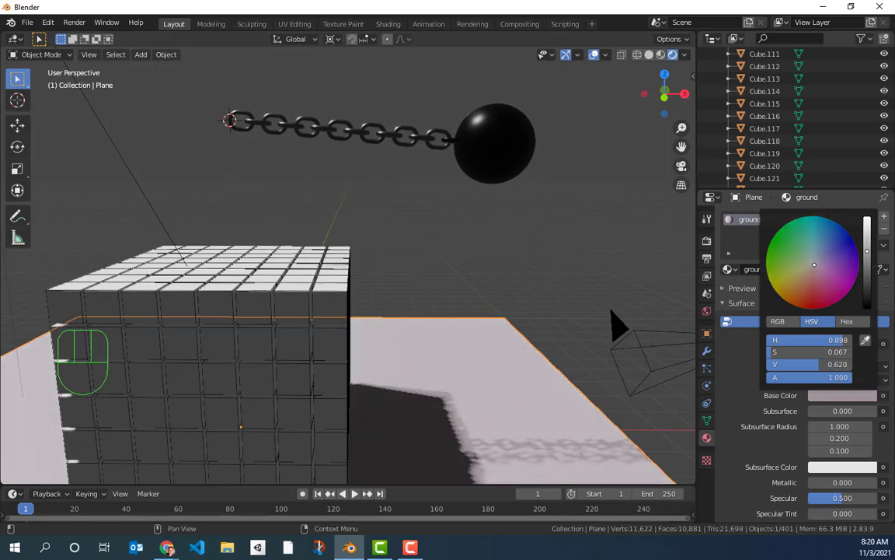
Lower the ground material's Roughness to 0.208.
scroll(809, 422, down, 1)
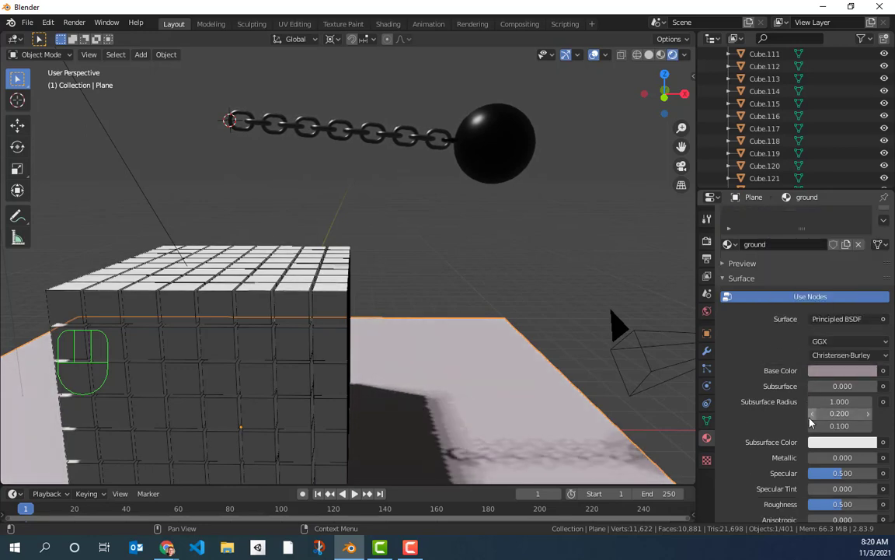
scroll(809, 422, down, 4)
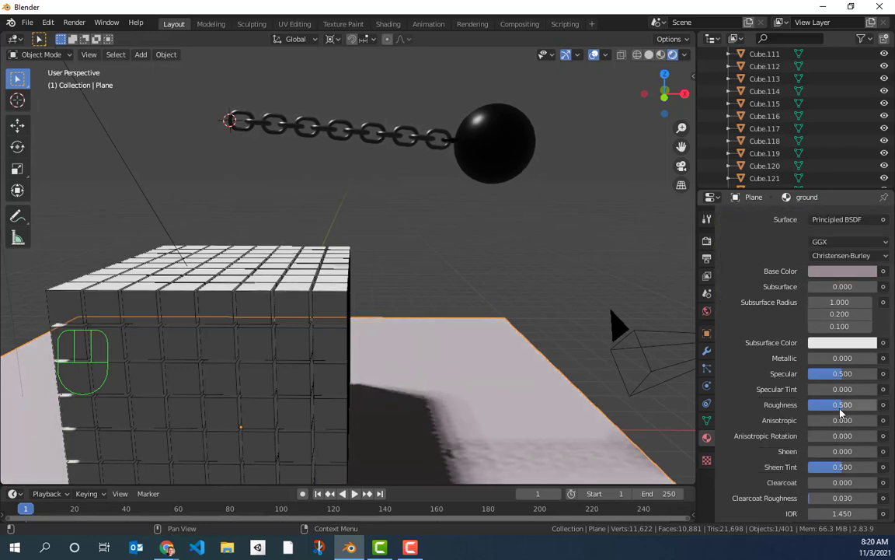
drag(841, 412, 824, 412)
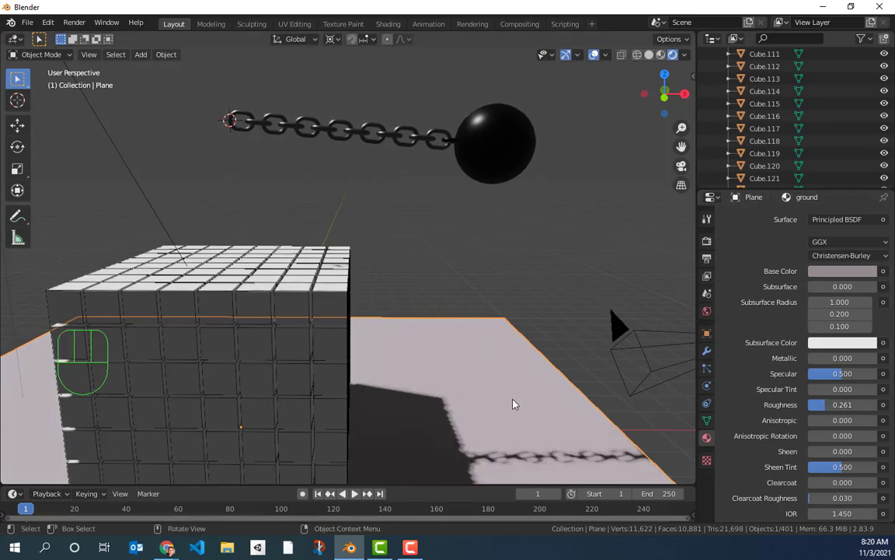
scroll(513, 404, down, 6)
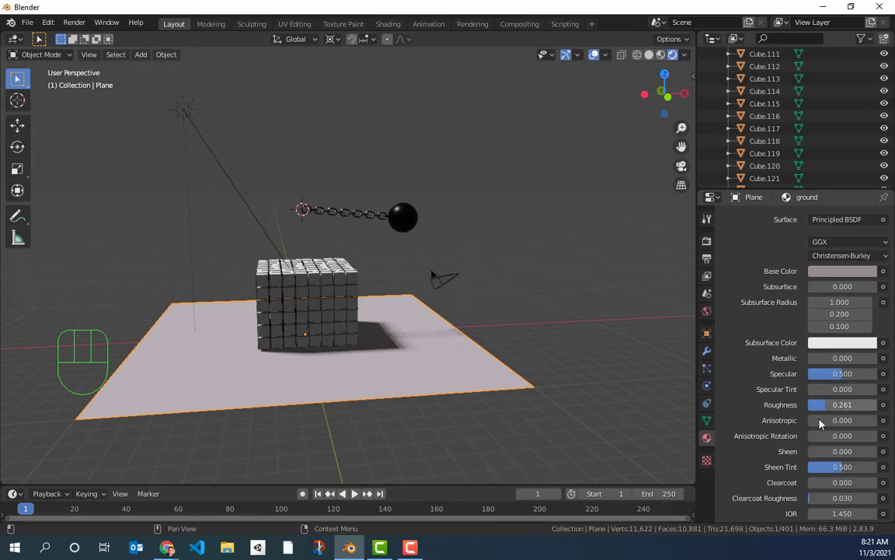
drag(819, 405, 819, 409)
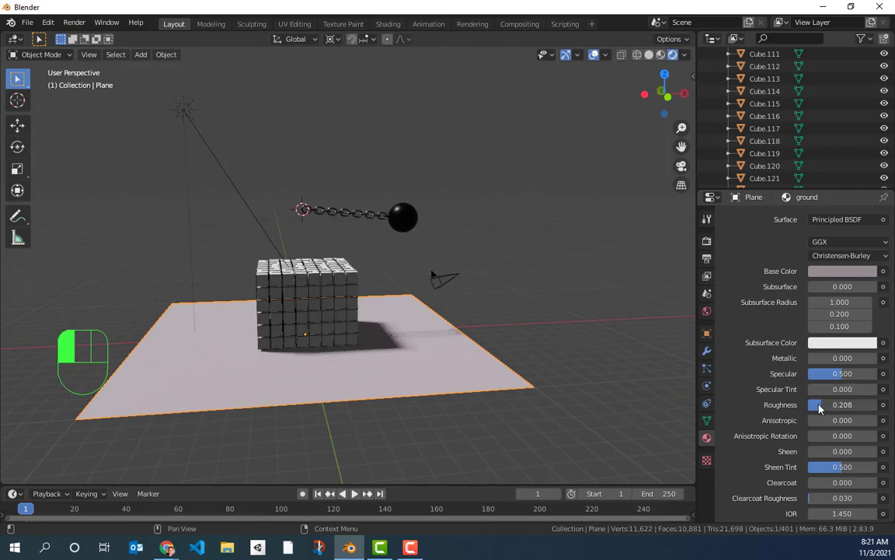
Select every cube in the stack from the front view, leave out the sun light, and make the upper-left corner cube active.
click(370, 333)
middle_drag(386, 342, 360, 330)
middle_drag(255, 284, 265, 292)
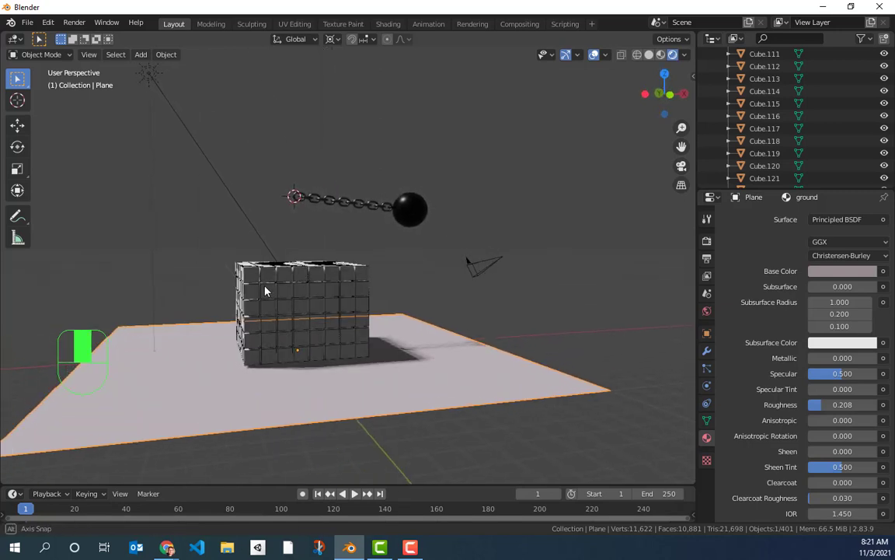
click(251, 276)
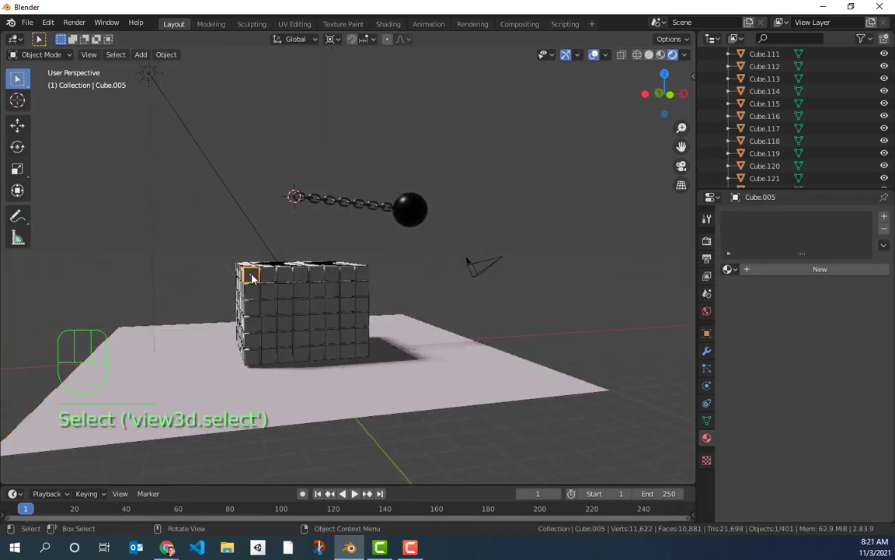
key(KP_1)
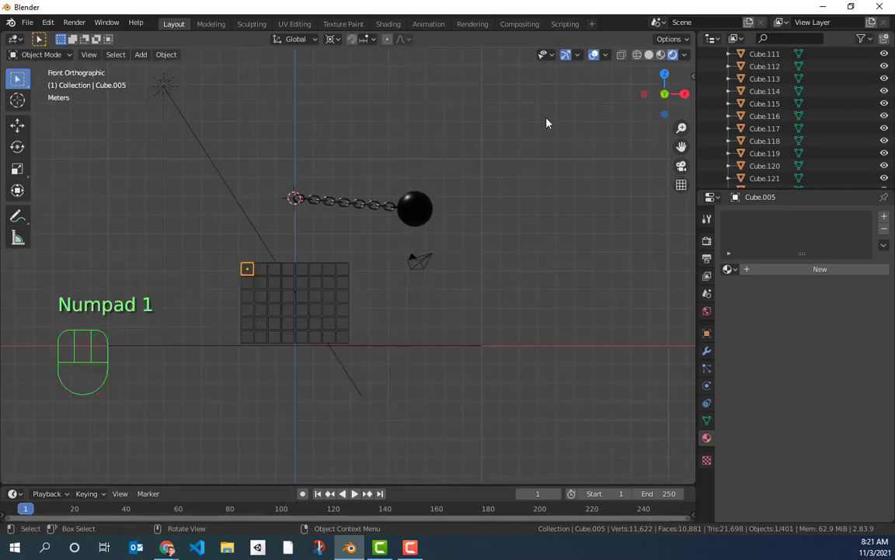
click(621, 55)
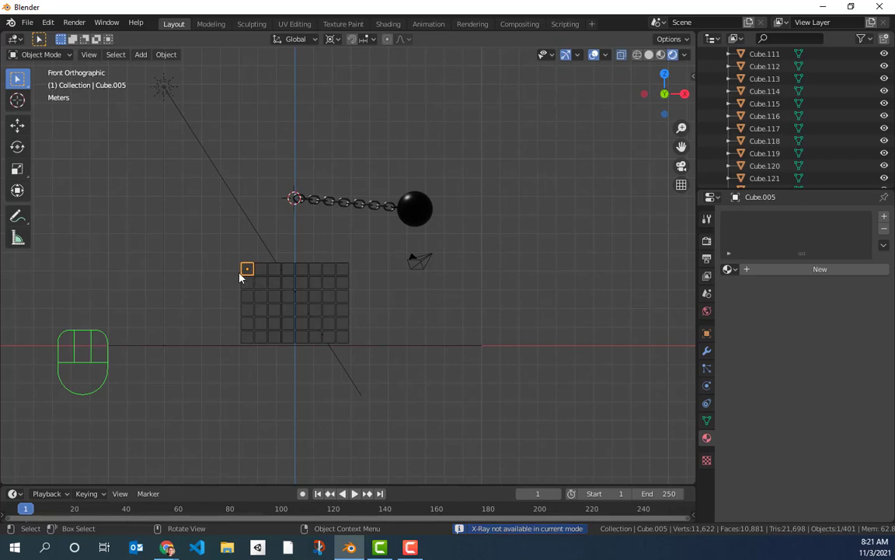
drag(235, 268, 362, 343)
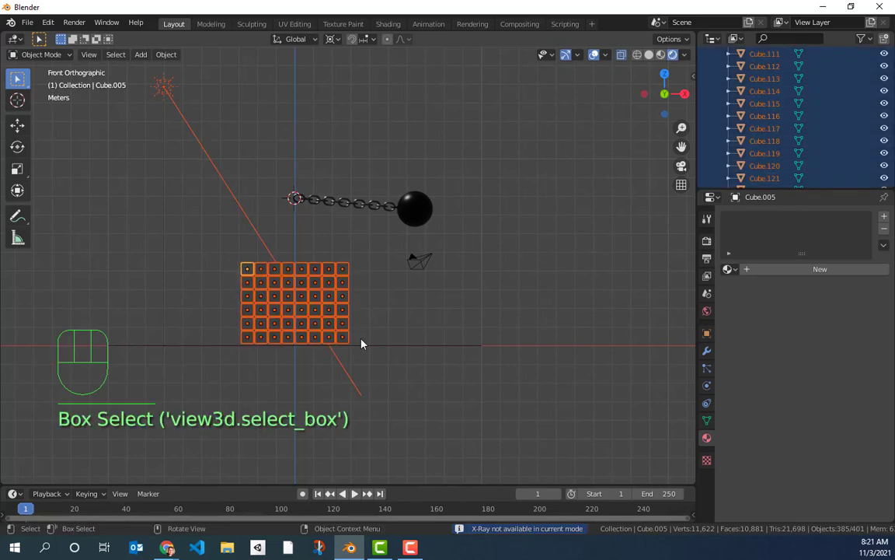
shift+click(166, 88)
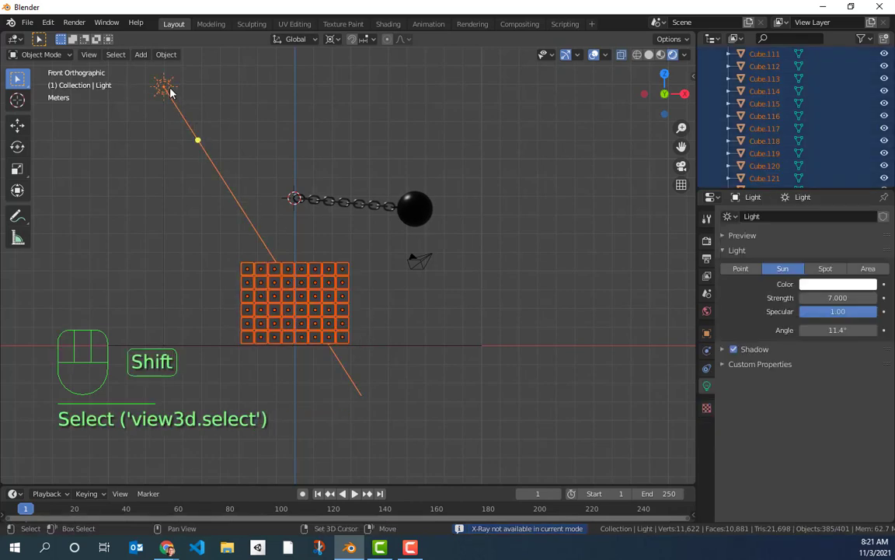
shift+click(170, 91)
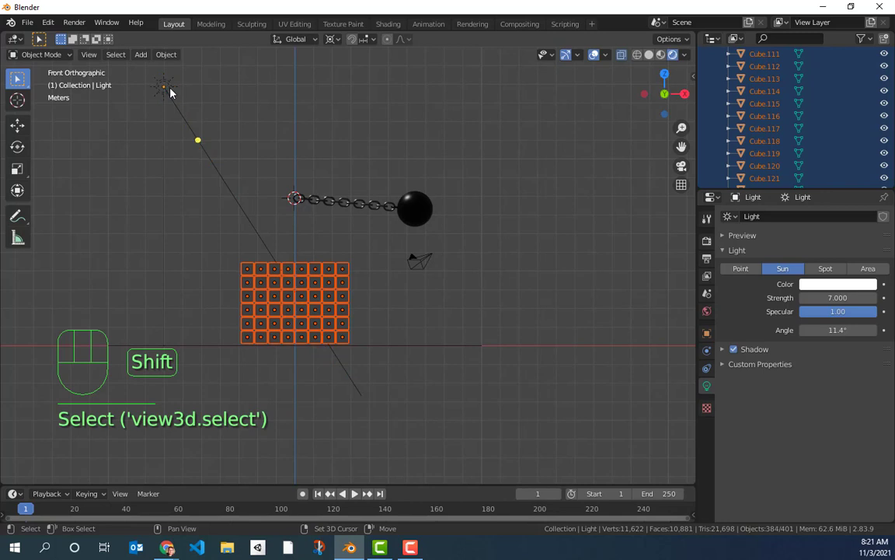
shift+click(247, 272)
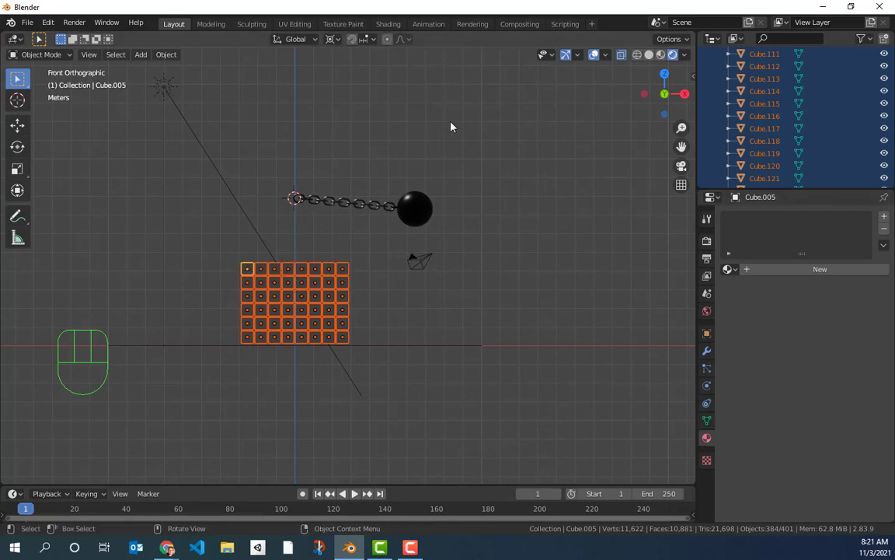
Switch to the Shading workspace and give the active cube a new material.
click(391, 25)
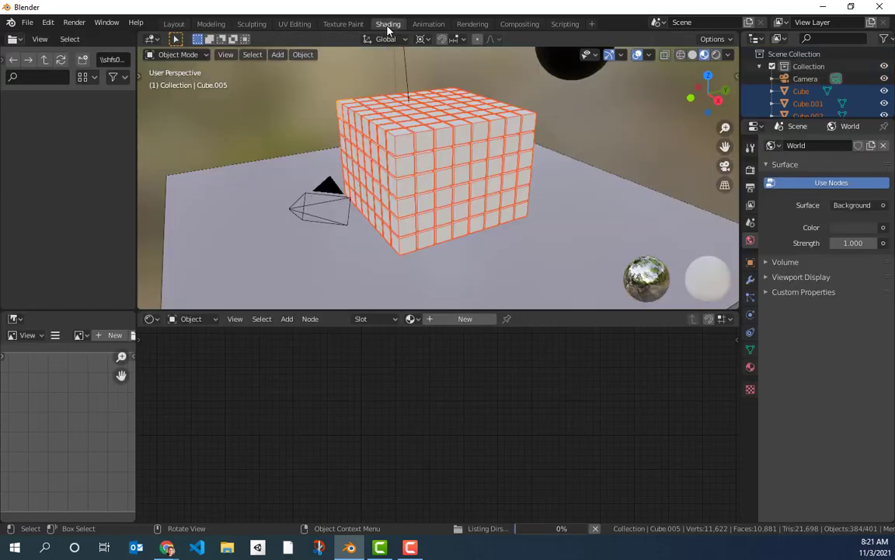
click(463, 320)
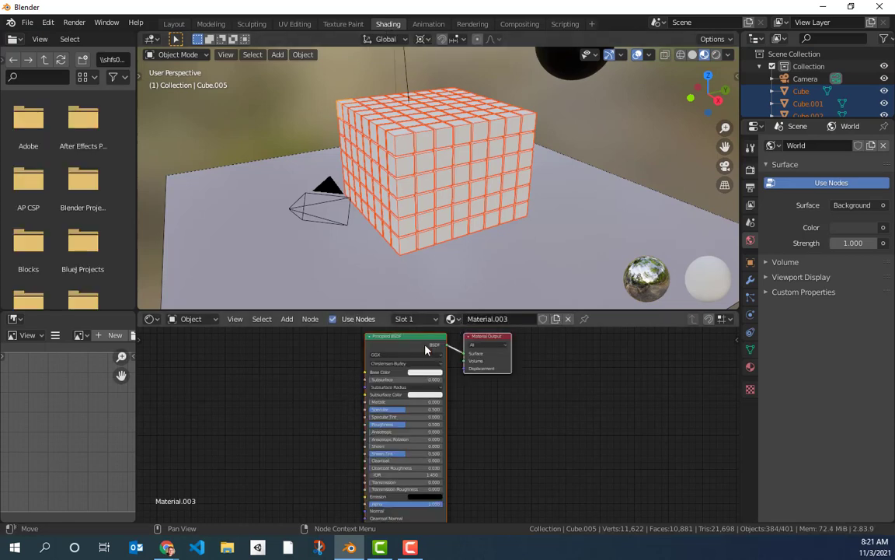
right_click(391, 353)
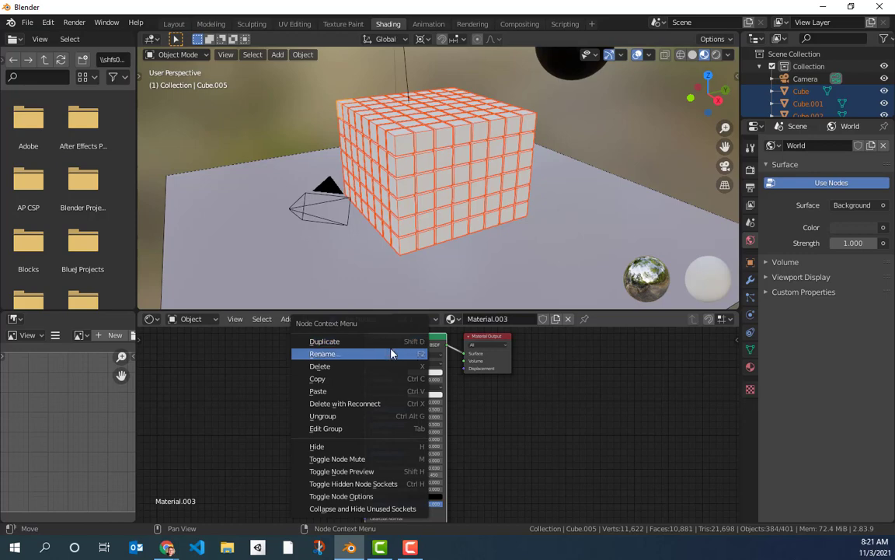
click(380, 366)
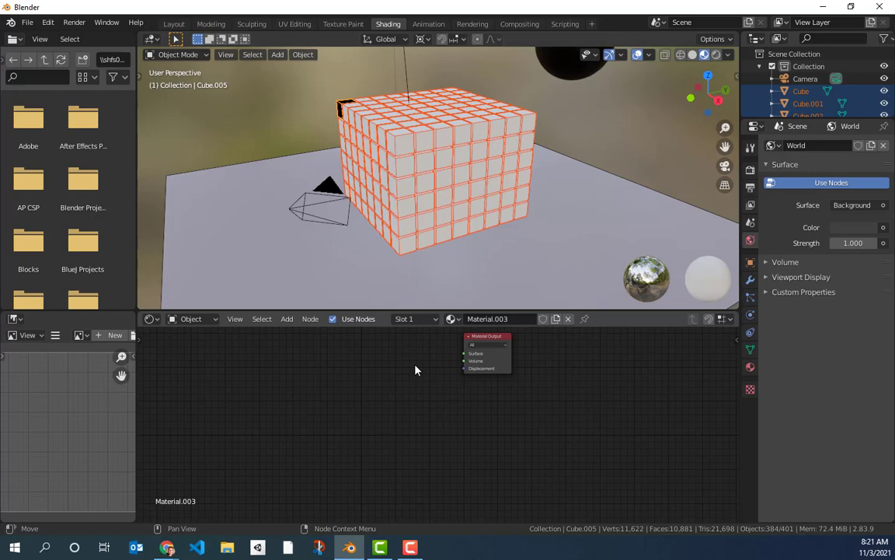
key(ctrl+z)
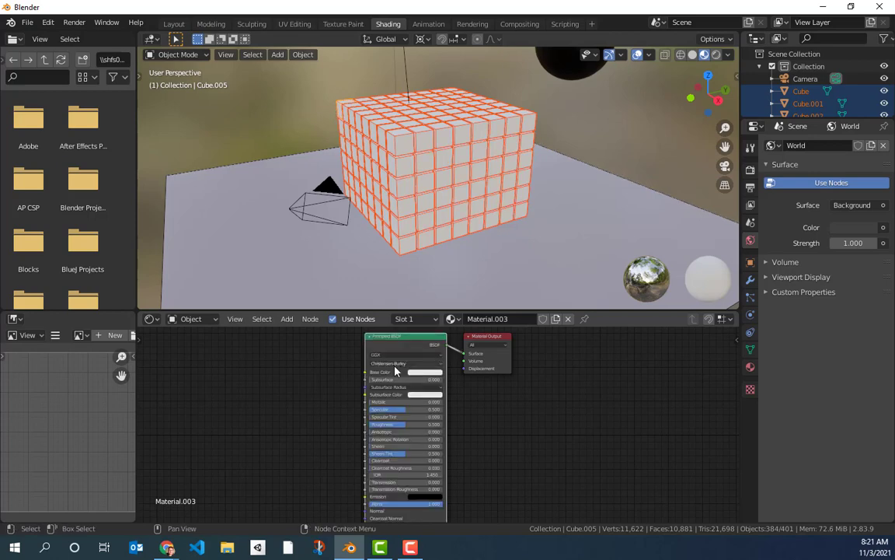
Add an Object Info node to the cube material and place it before the Principled BSDF node.
scroll(348, 369, up, 9)
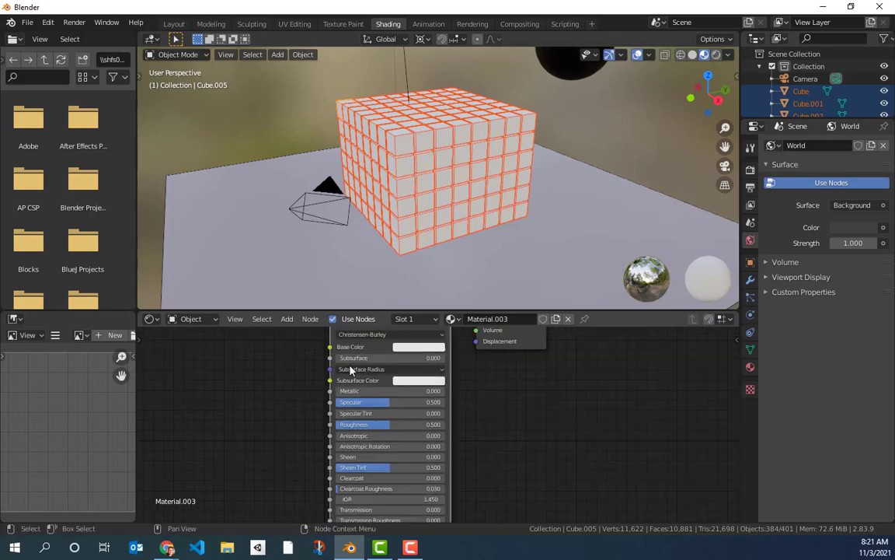
shift+middle_drag(275, 355, 326, 474)
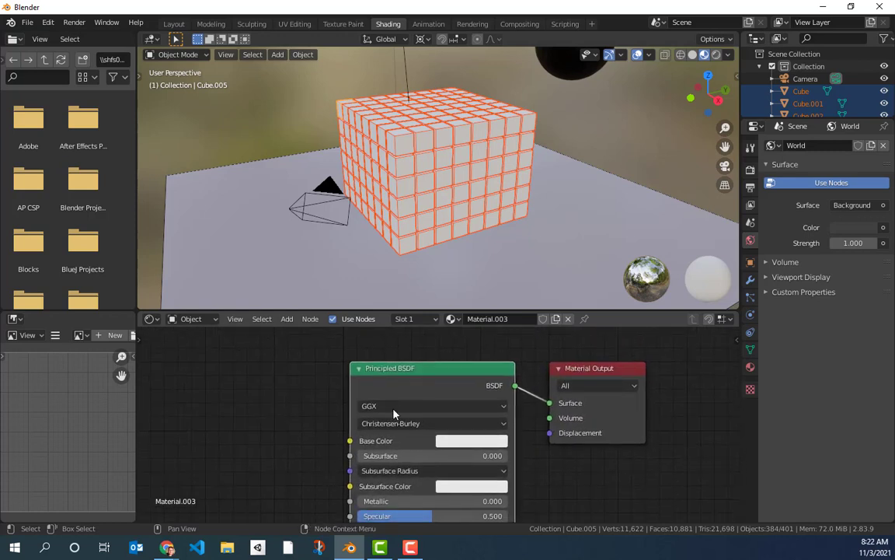
click(286, 319)
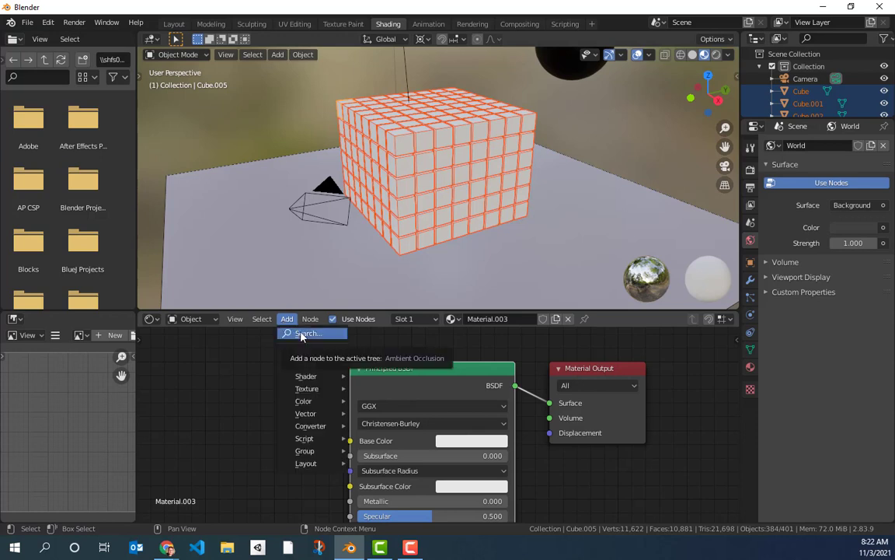
click(303, 333)
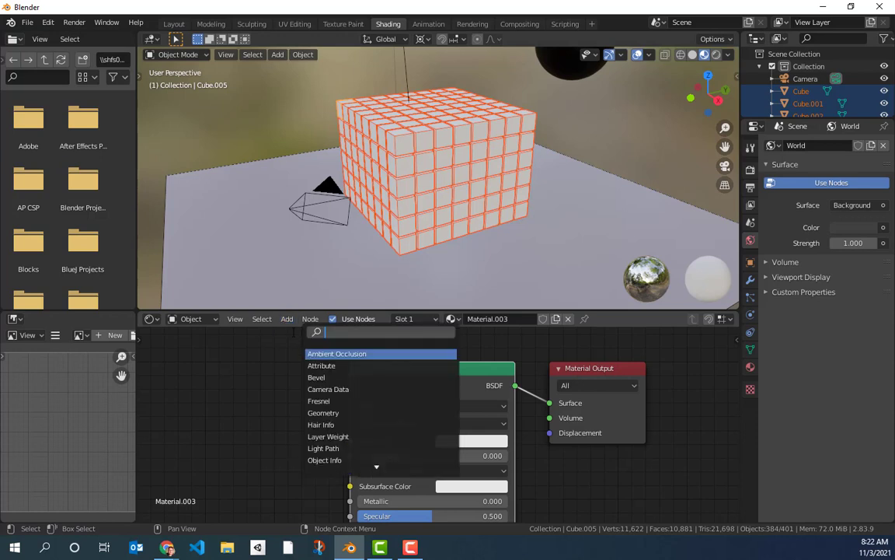
text(obje)
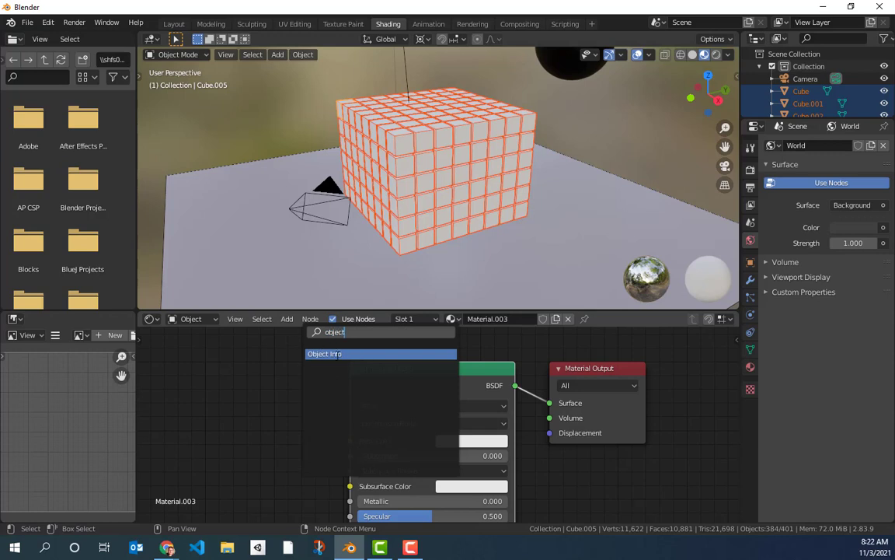
text(ct)
key(Return)
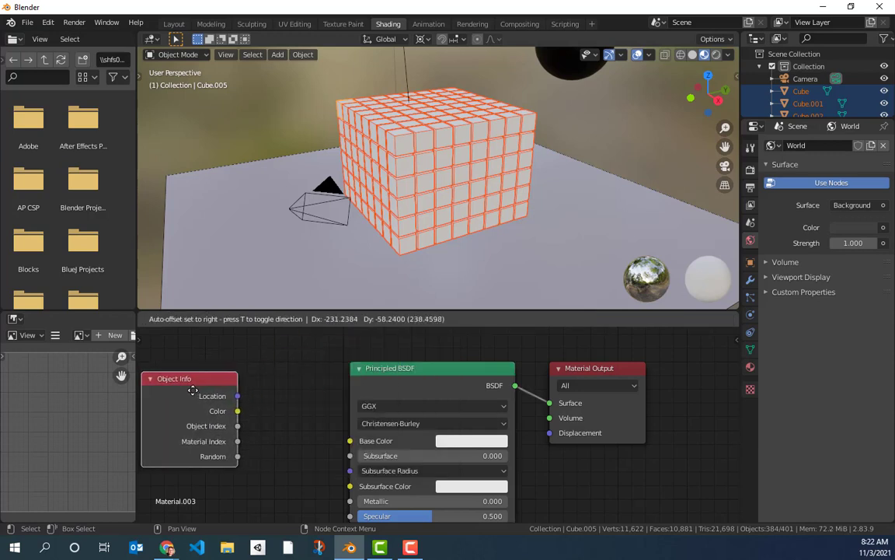
click(194, 390)
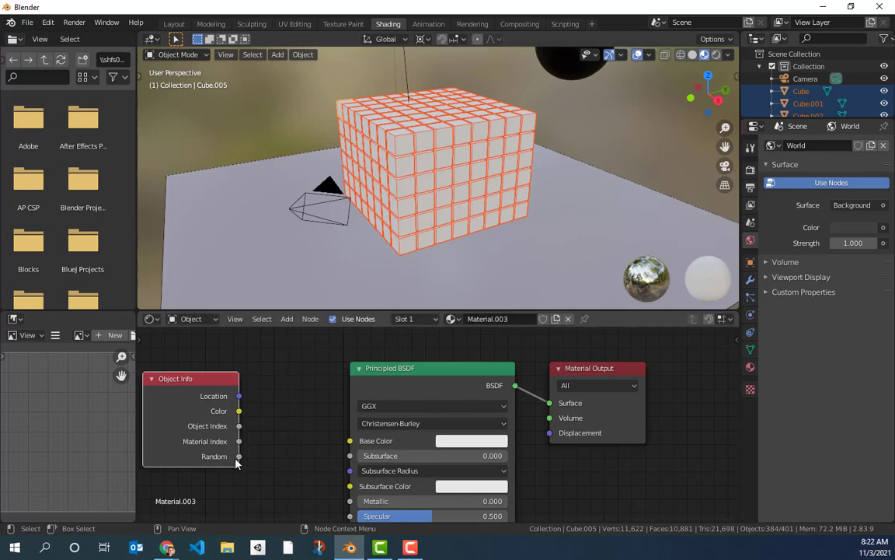
drag(219, 380, 205, 380)
Add a ColorRamp node and arrange it between the Object Info and Principled BSDF nodes.
click(287, 319)
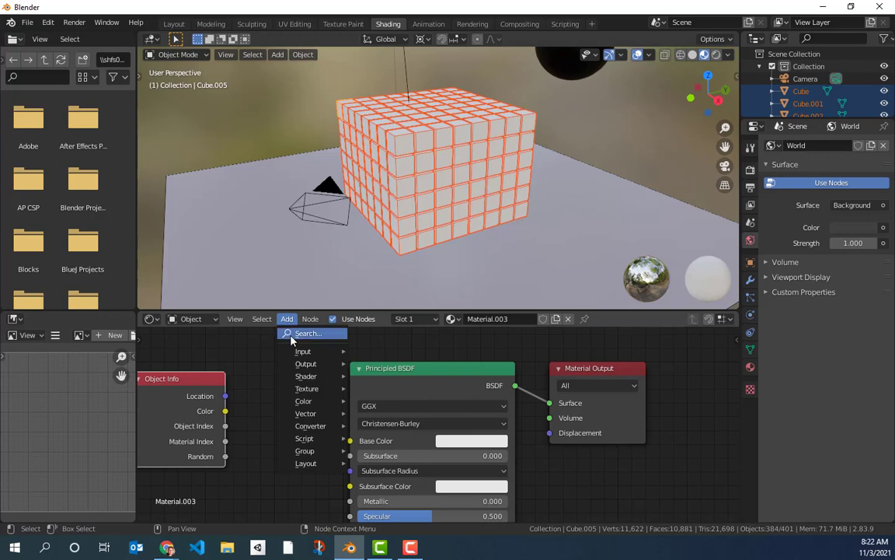
click(294, 335)
text(color)
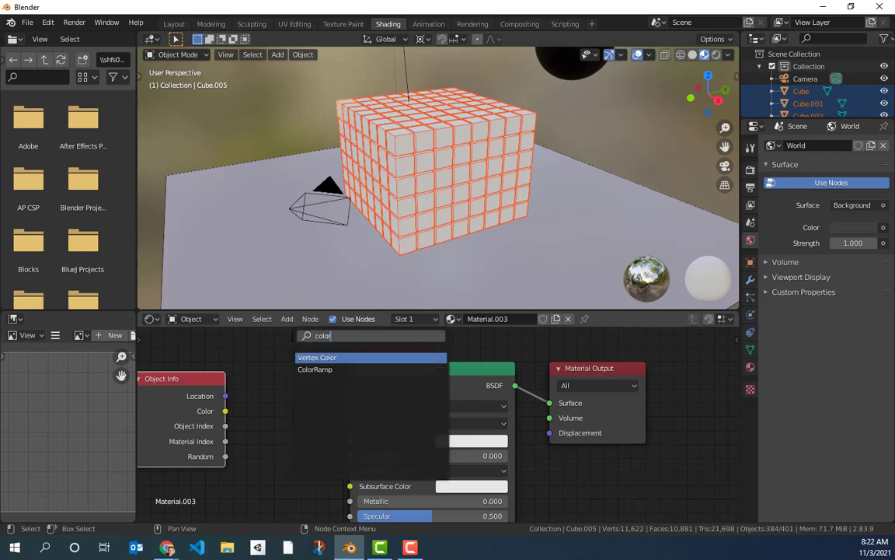
text( ramp)
click(314, 369)
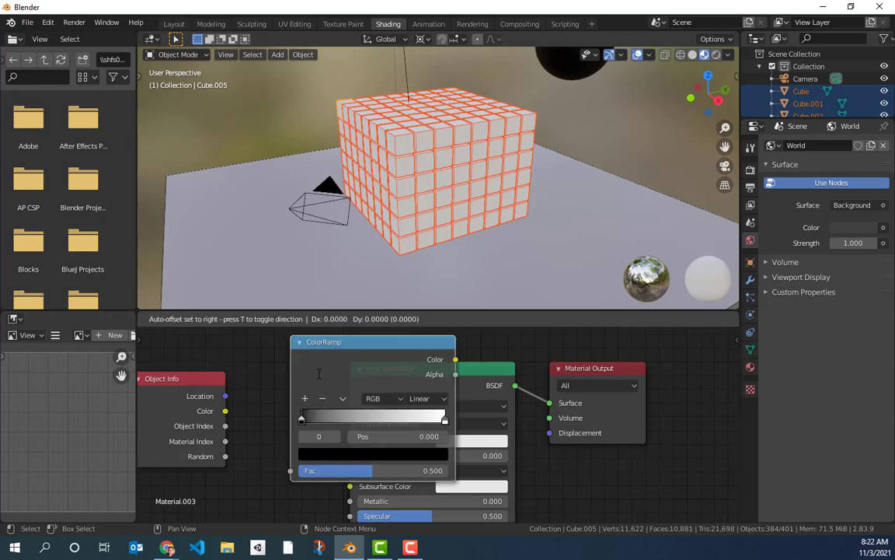
click(267, 397)
scroll(267, 397, down, 3)
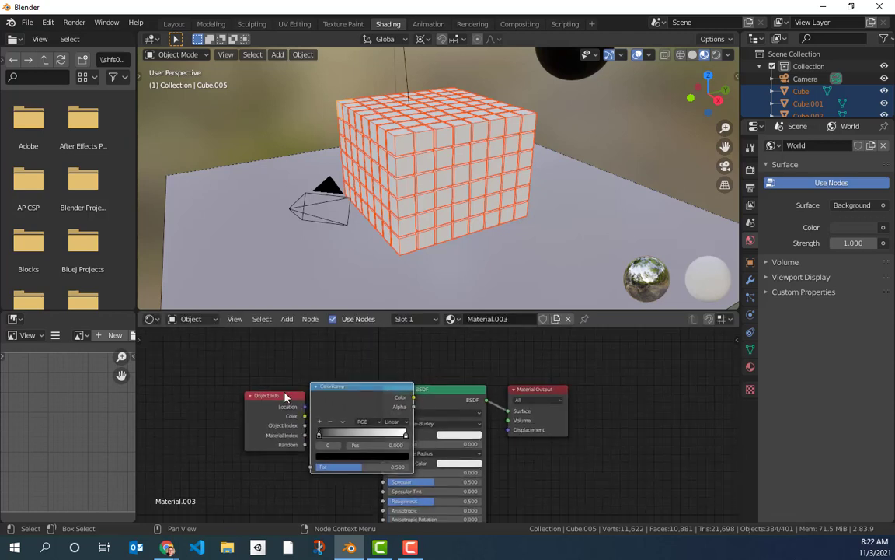
drag(336, 394, 288, 391)
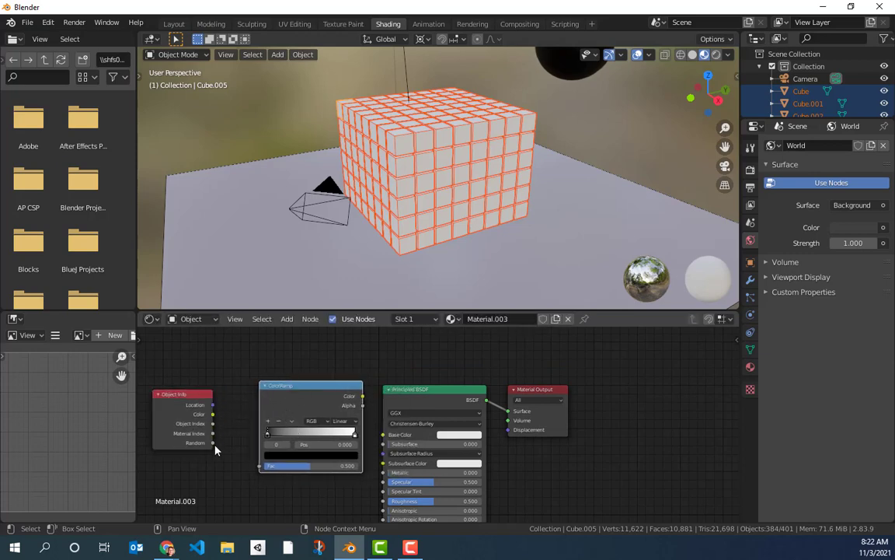
Connect Object Info's Random output to the ColorRamp's Fac and the ramp's Color to Base Color, then reposition the ColorRamp between its neighbours.
drag(213, 445, 261, 466)
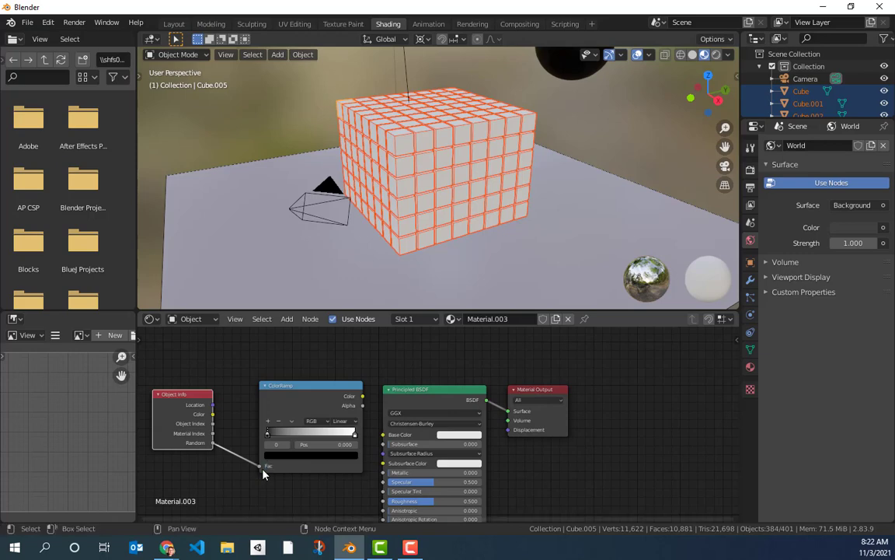
drag(363, 395, 383, 434)
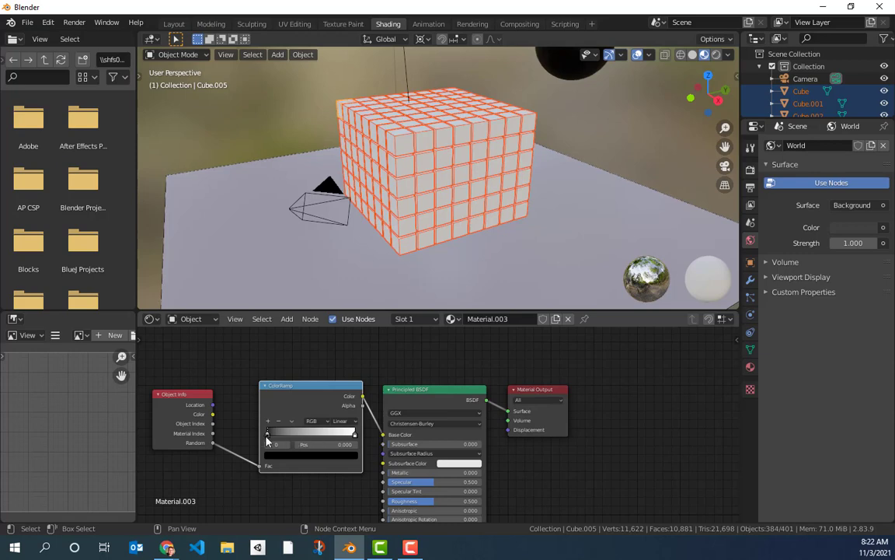
key(g)
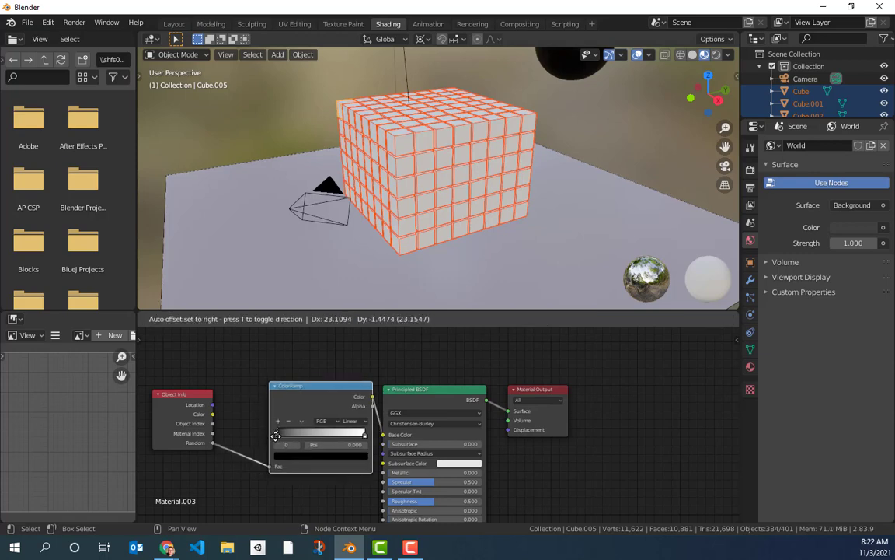
click(254, 441)
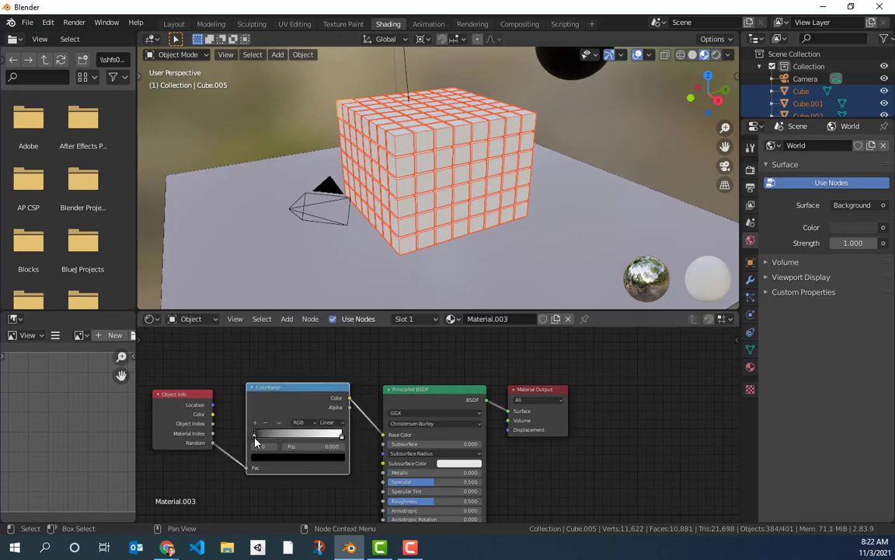
key(g)
click(259, 442)
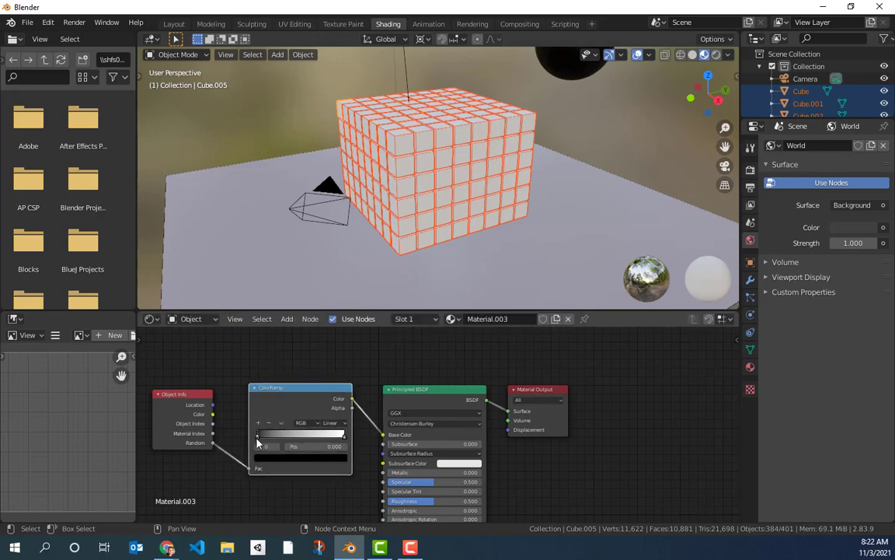
Move the color ramp's black stop to 0.300 and link the active cube's material to all the selected cubes.
drag(257, 439, 287, 441)
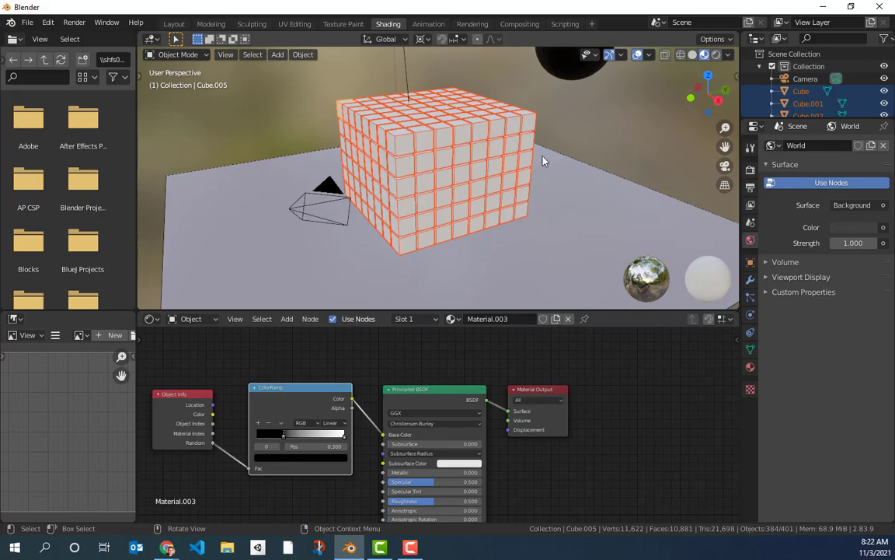
middle_drag(543, 161, 572, 180)
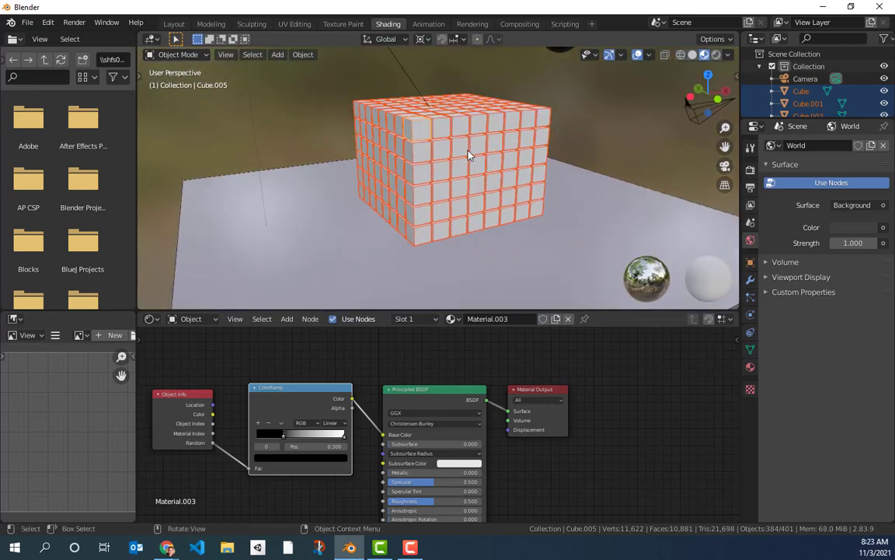
key(ctrl)
key(ctrl+l)
click(436, 170)
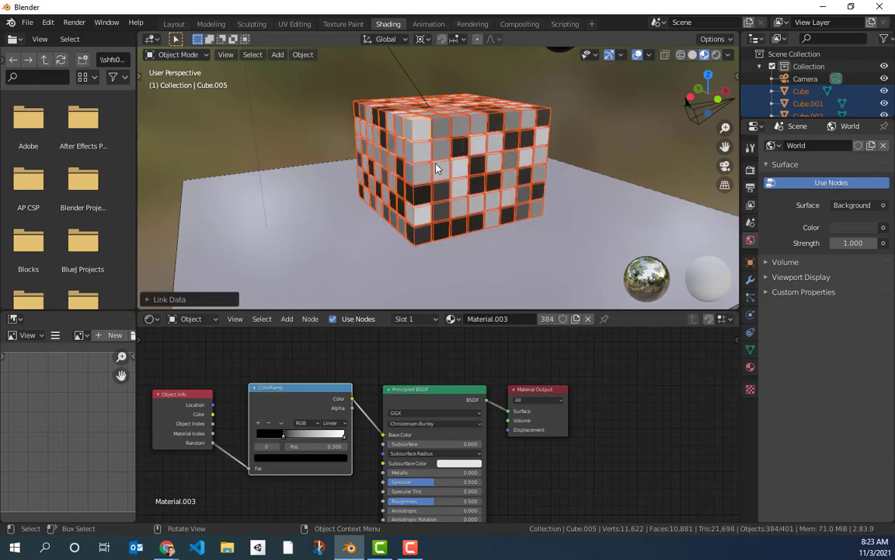
Move the color ramp's white stop to about 0.786 and show the viewport in rendered shading.
middle_drag(512, 198, 491, 202)
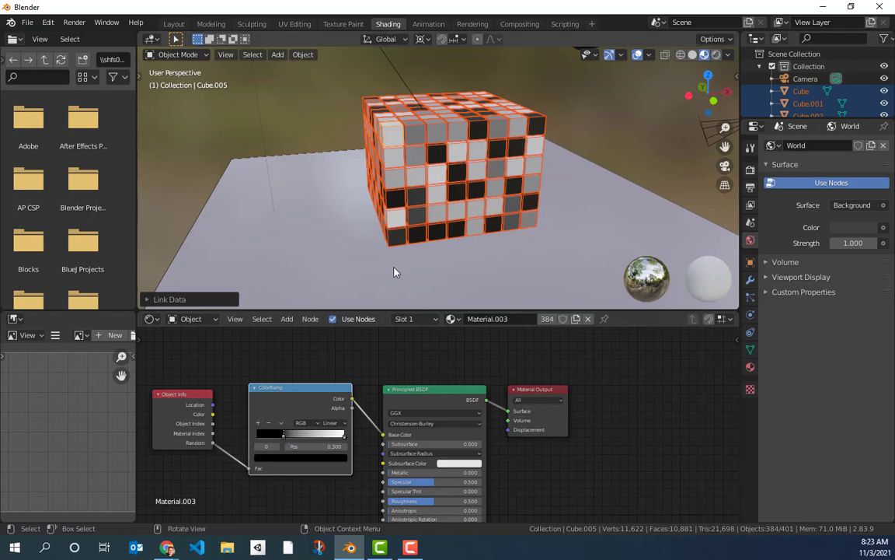
middle_drag(395, 270, 426, 277)
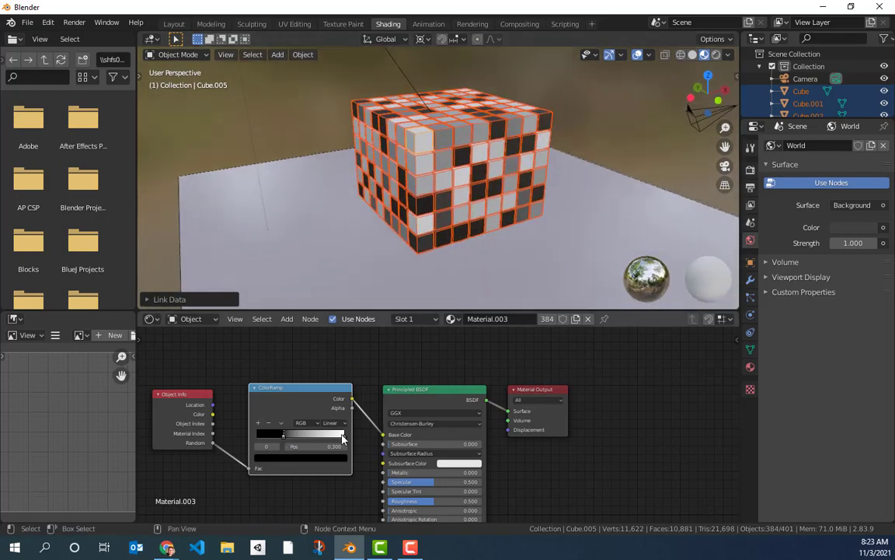
drag(342, 435, 323, 439)
mouse_move(389, 289)
middle_down()
mouse_move(430, 260)
mouse_move(554, 249)
mouse_move(469, 287)
mouse_move(334, 242)
mouse_move(417, 220)
mouse_move(432, 246)
middle_up()
scroll(433, 246, down, 5)
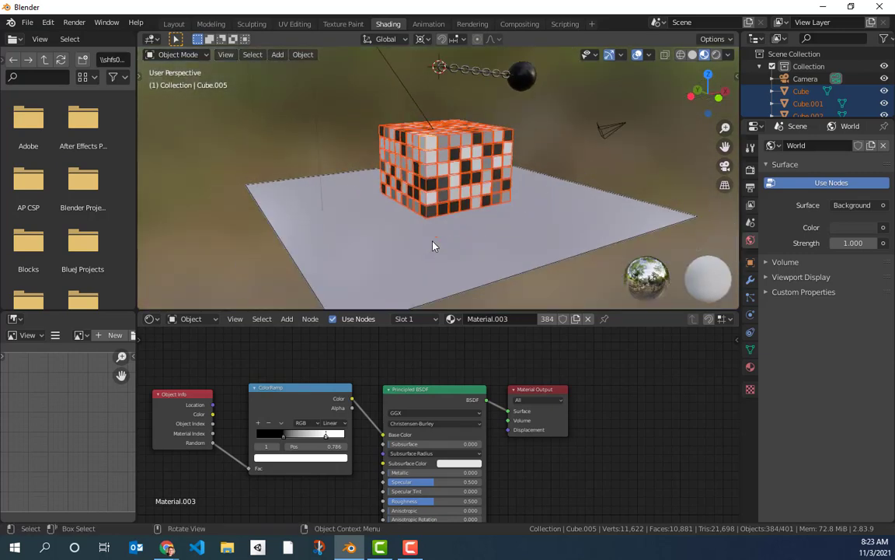
click(717, 55)
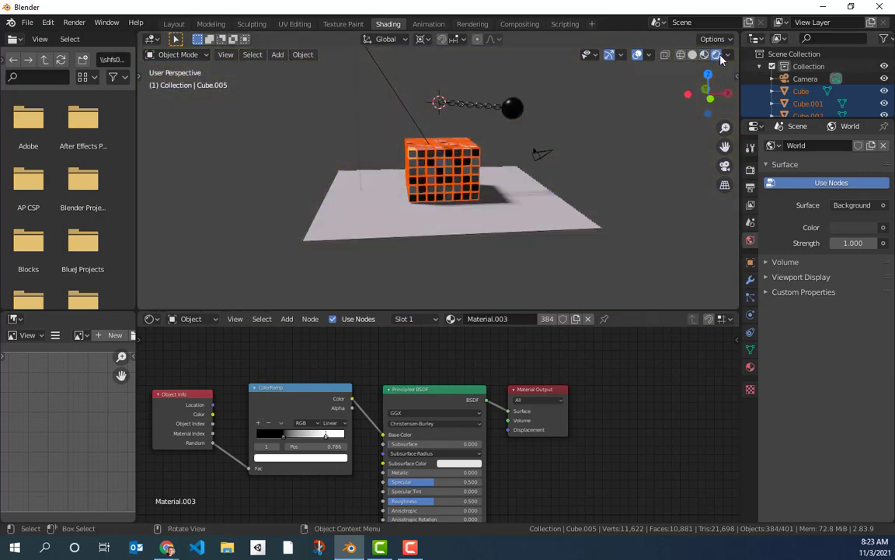
Play the simulation in the Layout workspace with overlays hidden, and return to frame 1.
click(173, 24)
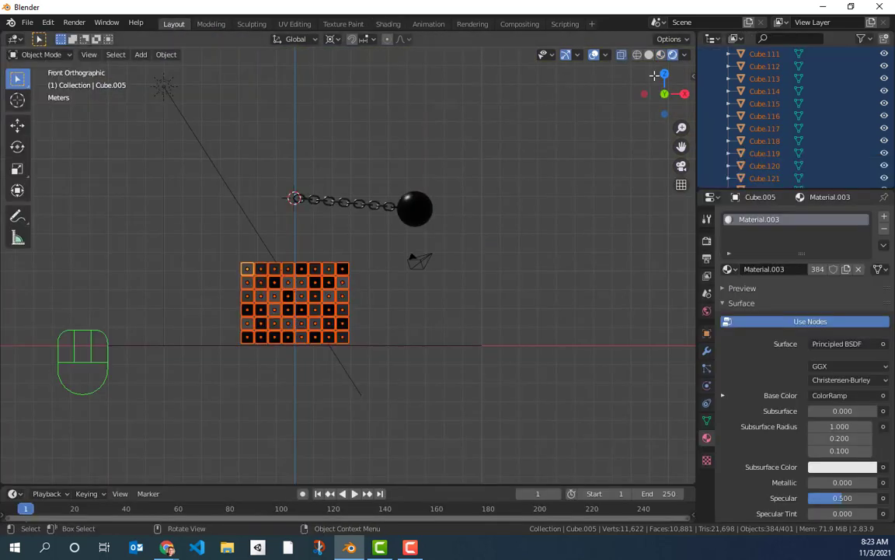
click(404, 303)
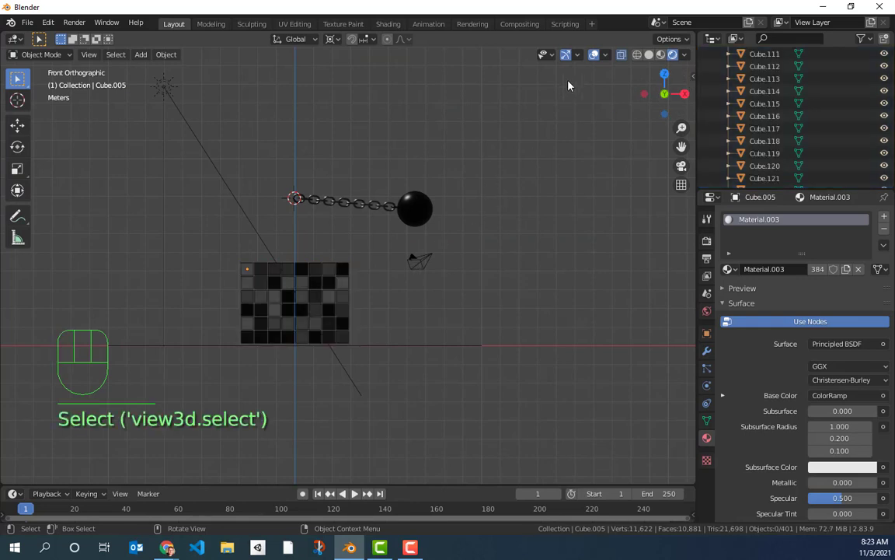
click(621, 56)
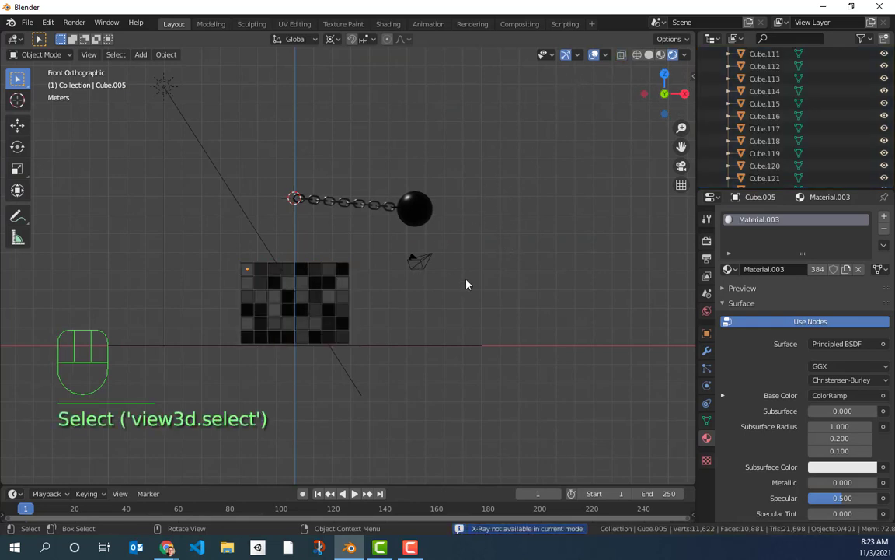
click(594, 55)
middle_drag(458, 325, 498, 284)
key(space)
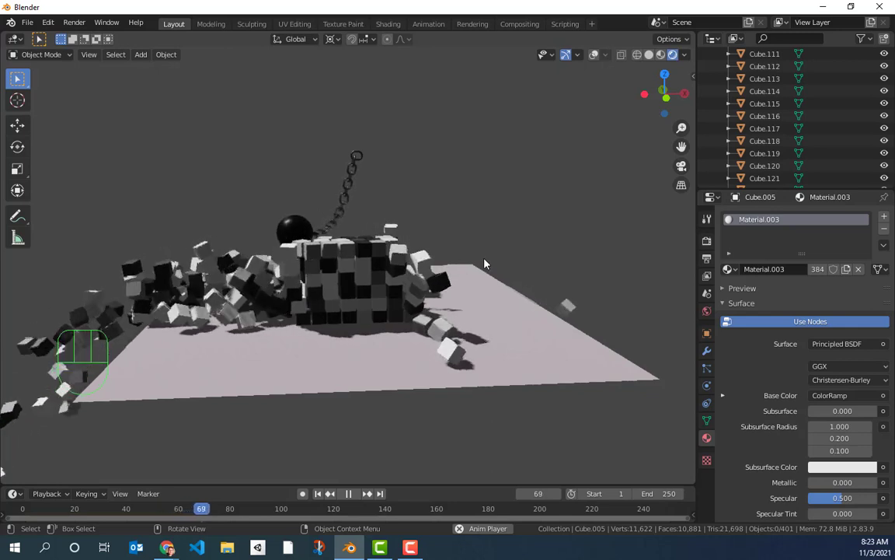
key(space)
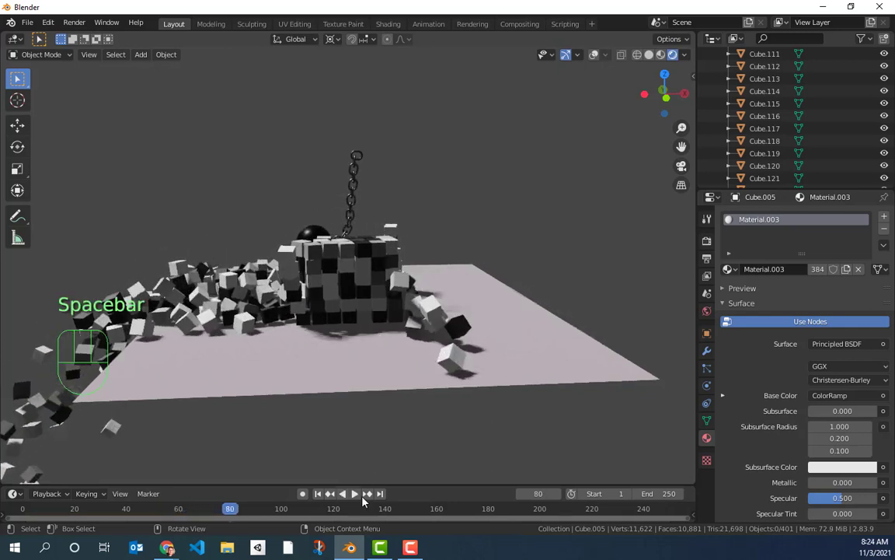
click(318, 493)
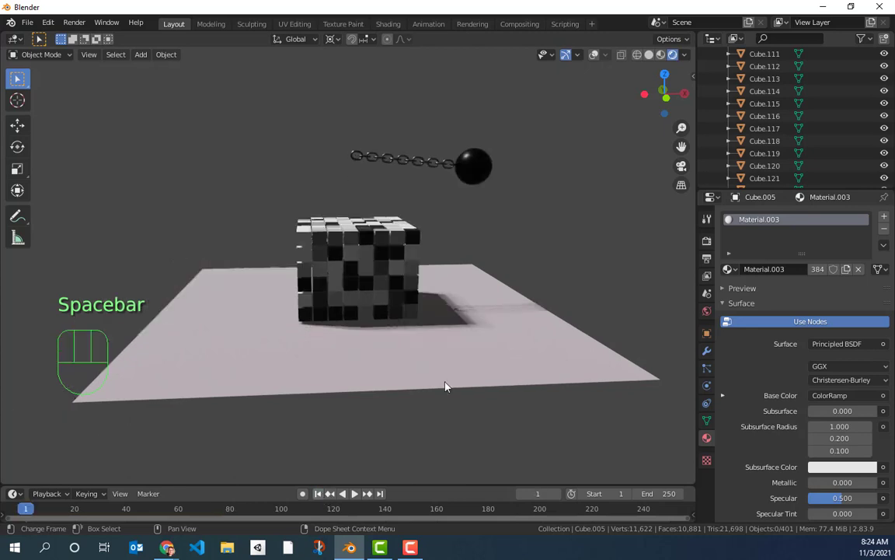
Show the overlays and scale the chain and wrecking ball together up to about 1.16.
middle_drag(342, 158, 346, 163)
drag(336, 140, 520, 190)
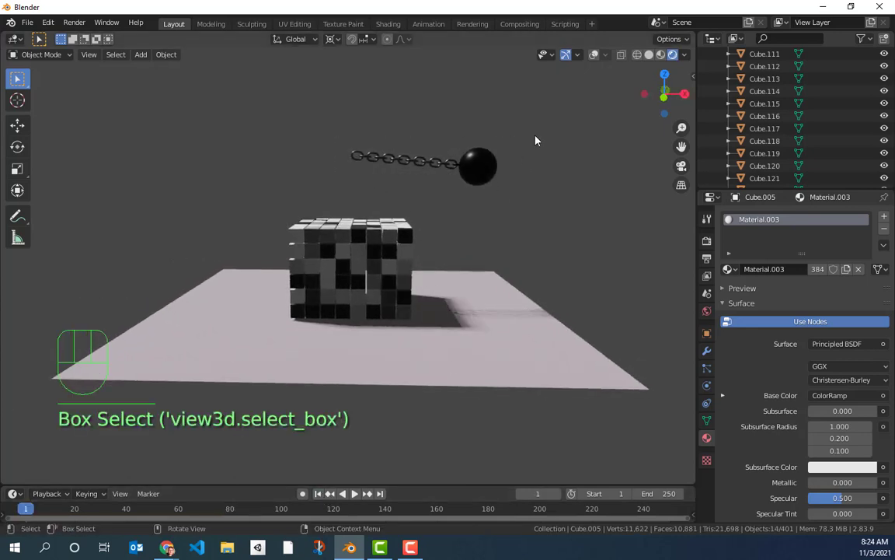
click(593, 56)
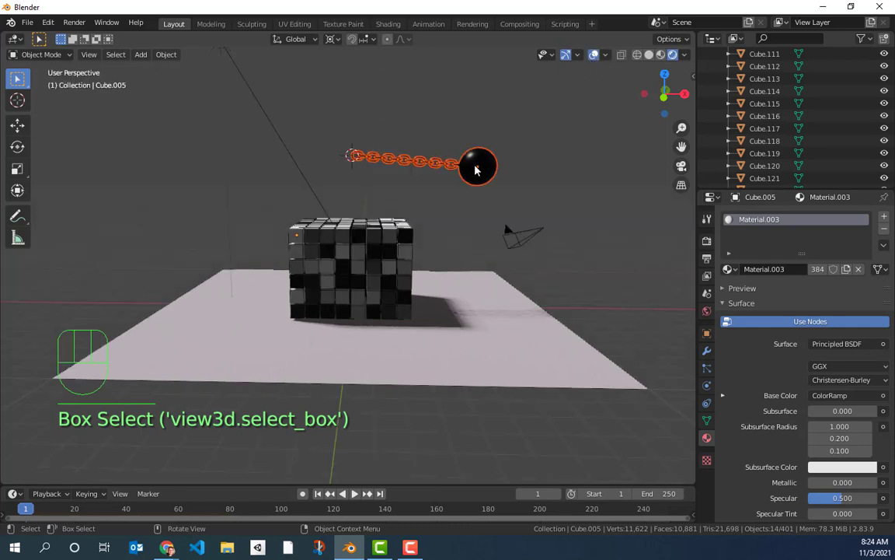
key(s)
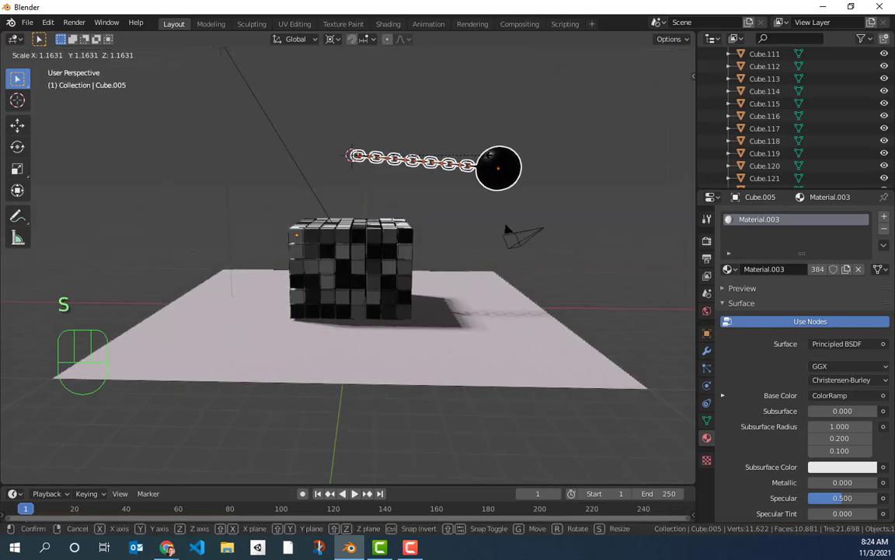
click(491, 155)
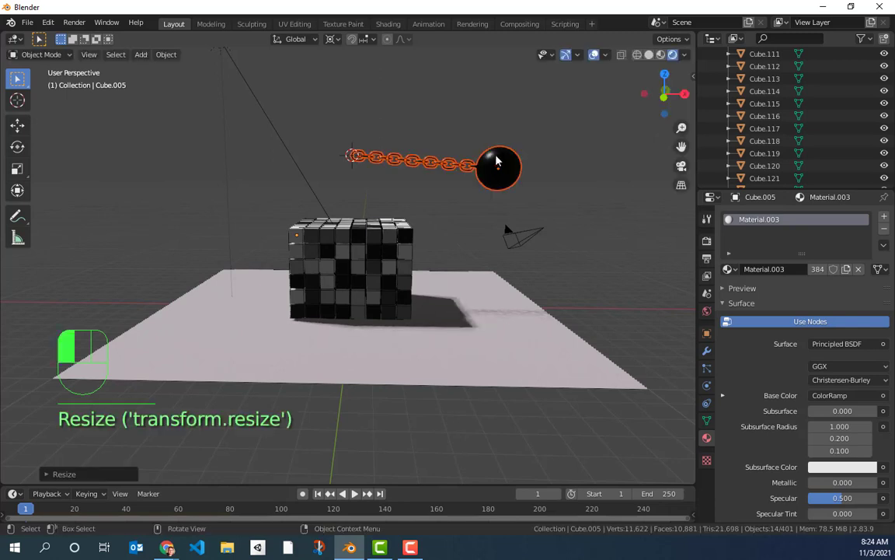
Set the wrecking ball's rigid body mass to 15 kg and deselect it.
click(496, 164)
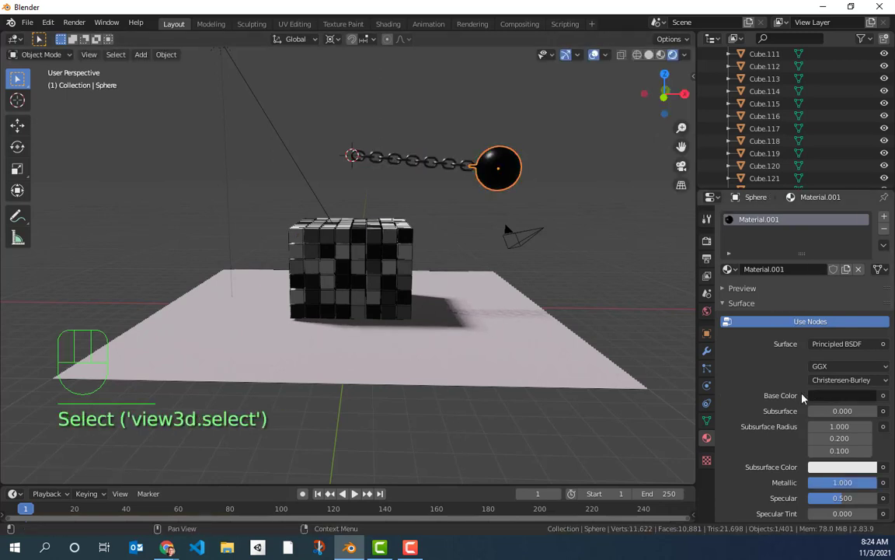
click(706, 386)
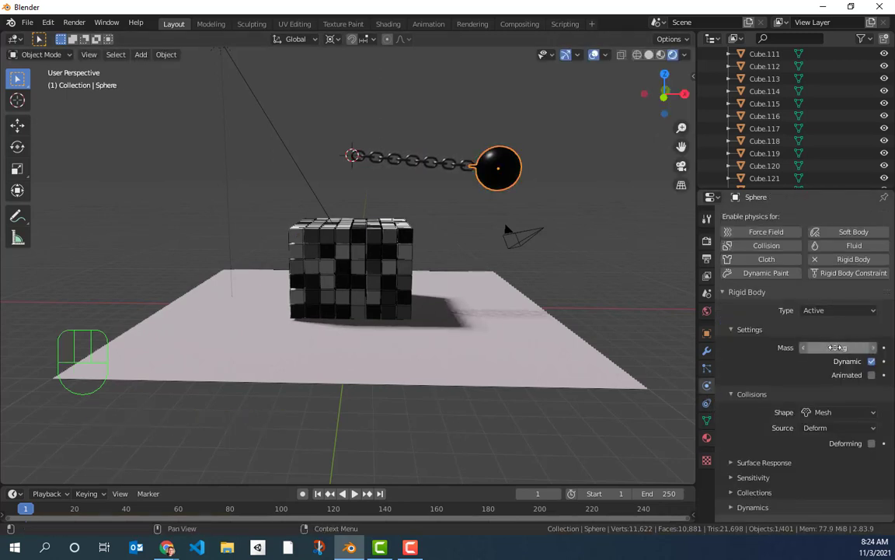
double_click(830, 346)
text(15)
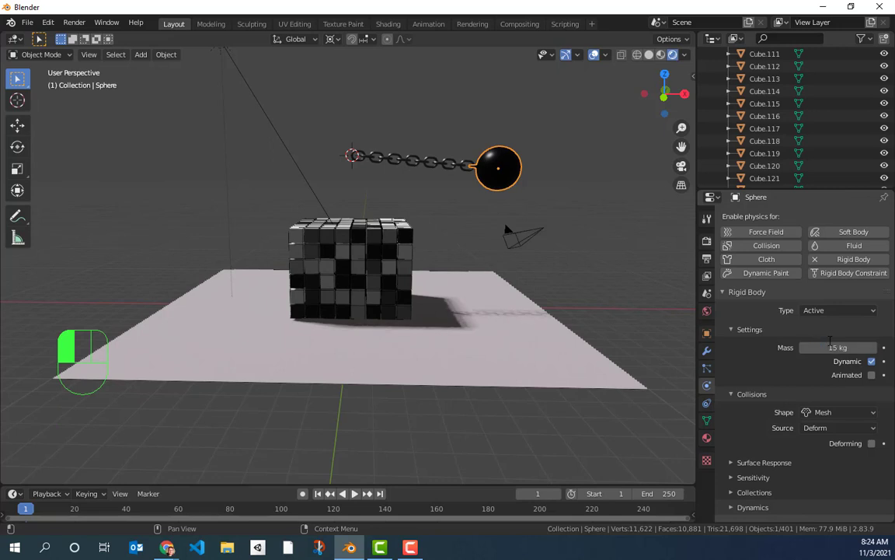
key(Return)
click(545, 282)
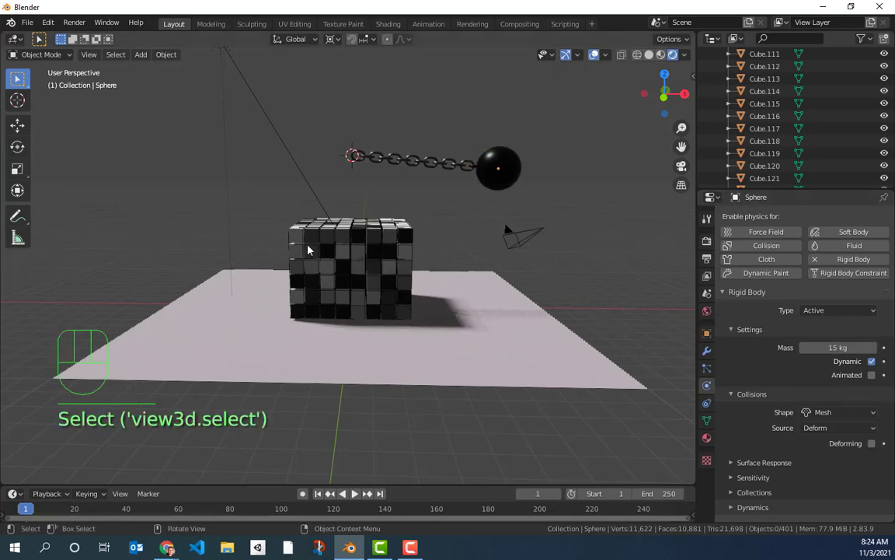
Select all the stacked cubes in front view, make an upper corner cube active, and set its rigid body mass to 0.05 kg.
key(KP_1)
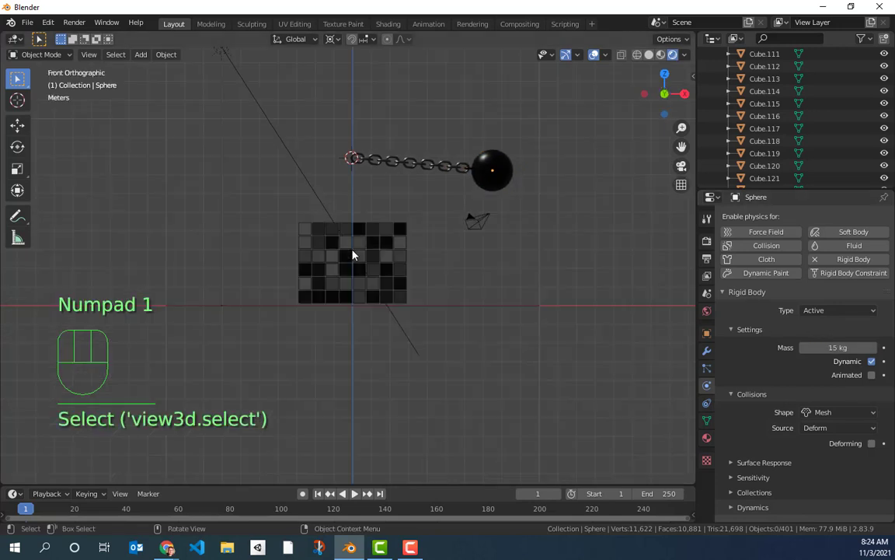
click(621, 54)
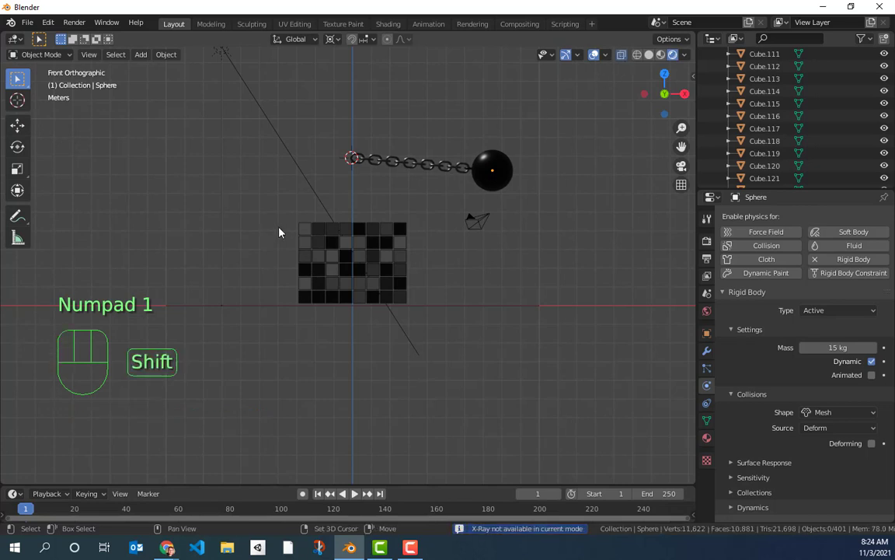
shift+drag(281, 226, 419, 305)
shift+click(255, 98)
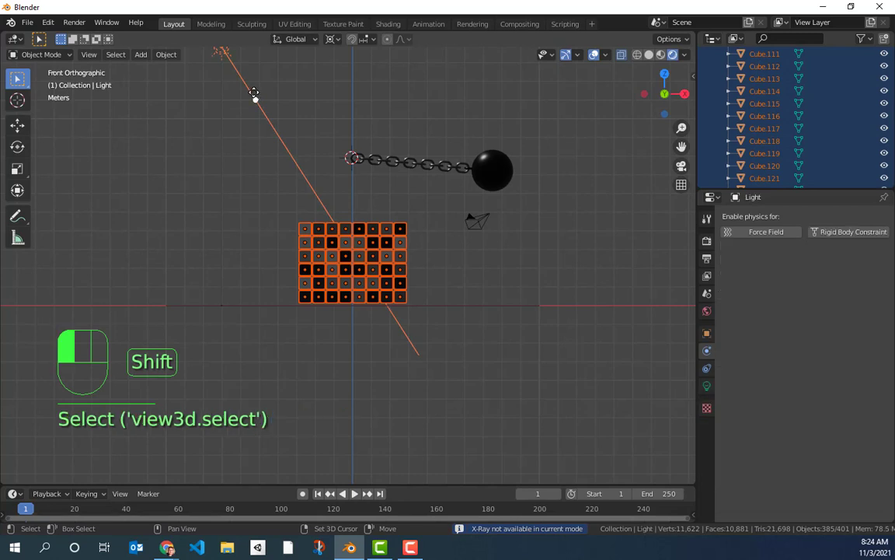
shift+click(307, 231)
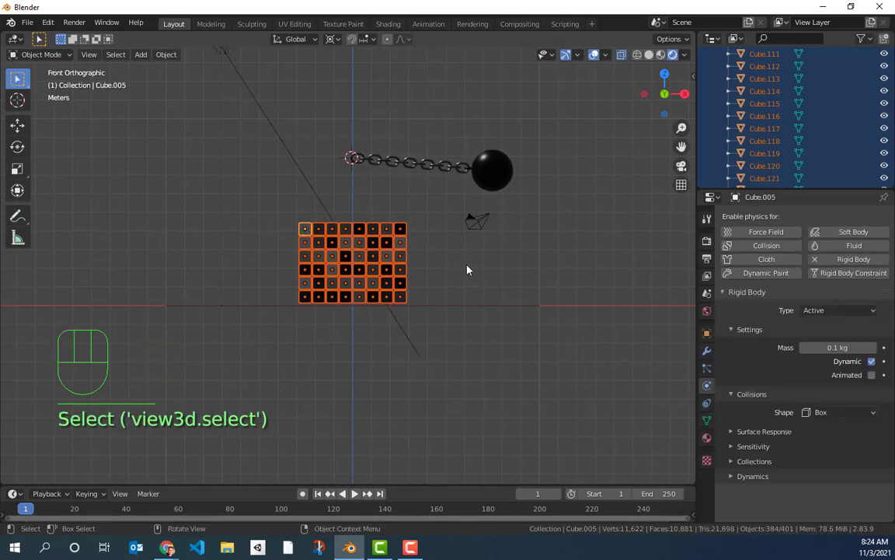
click(837, 349)
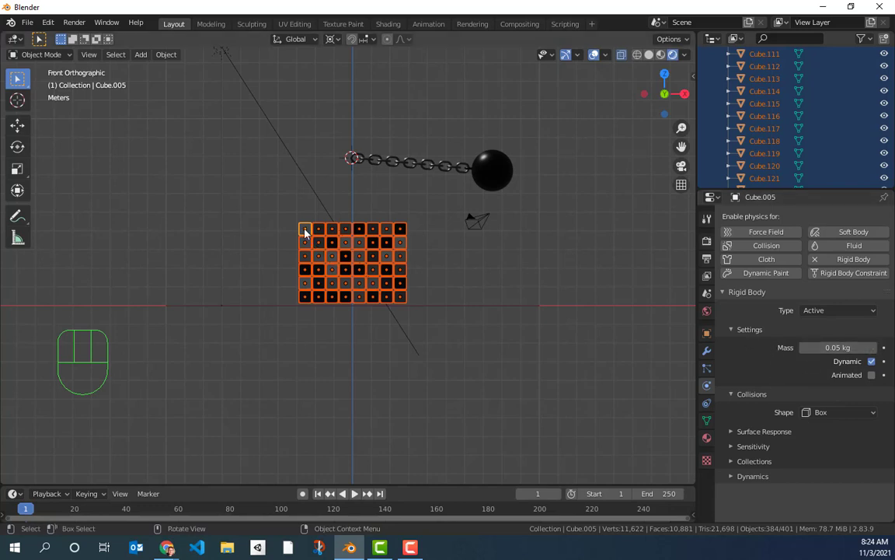
Copy the active cube's rigid body settings to all the selected cubes.
click(168, 55)
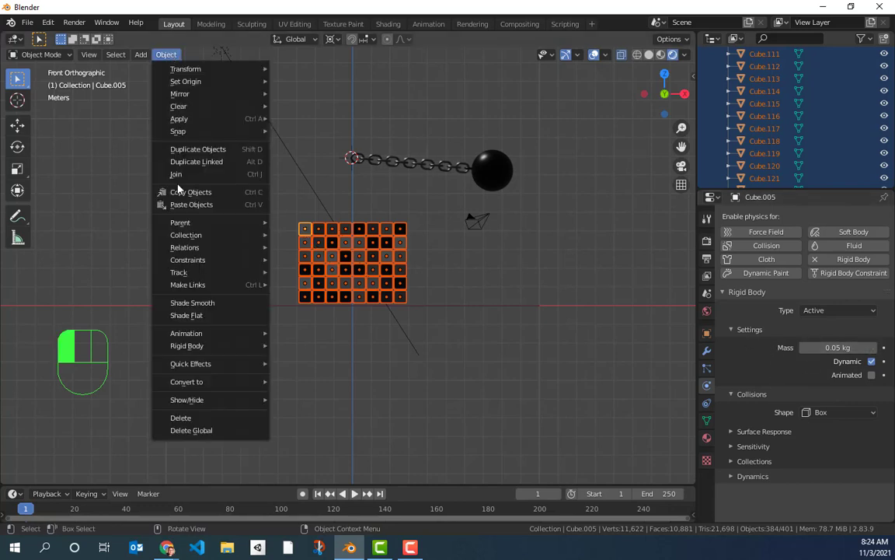
mouse_move(249, 345)
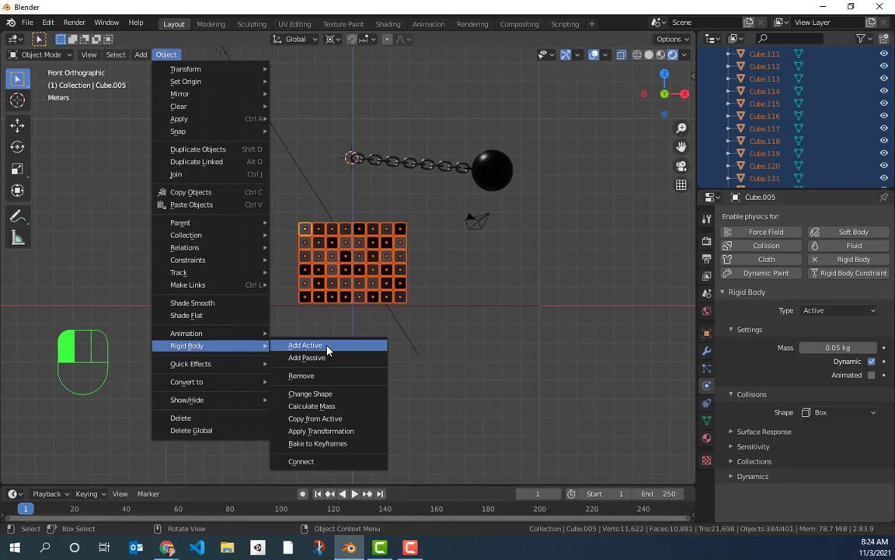
click(334, 419)
Deselect the cubes, hide the overlays and play the simulation with the heavier ball and lighter cubes.
click(575, 98)
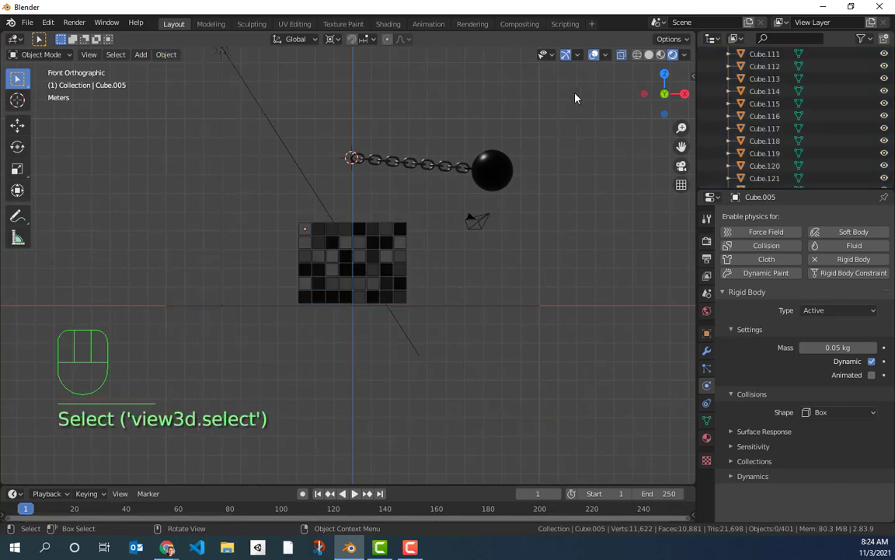
click(593, 55)
middle_drag(494, 221, 495, 277)
key(space)
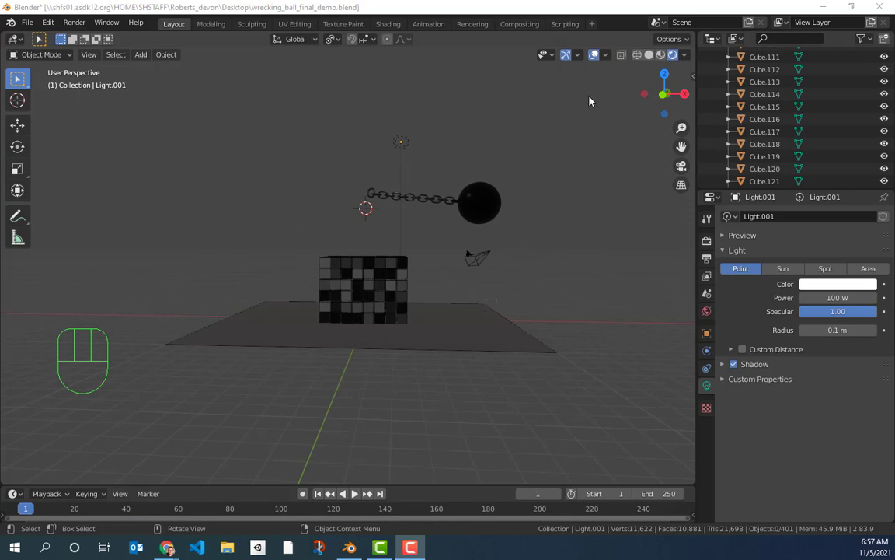
Change the point light above the cubes to a Sun light with strength 10 and aim it more steeply downward.
mouse_move(494, 217)
middle_down()
mouse_move(502, 238)
mouse_move(499, 220)
middle_up()
click(404, 146)
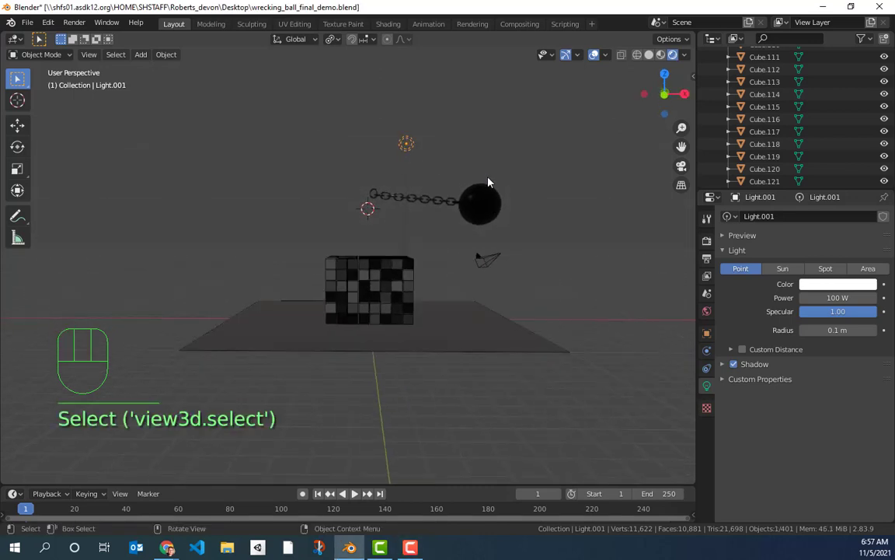
click(783, 269)
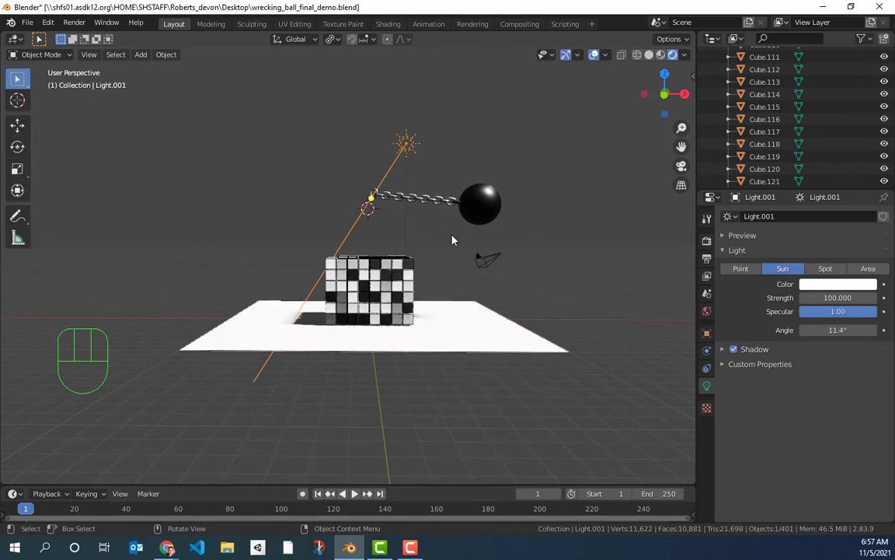
click(837, 297)
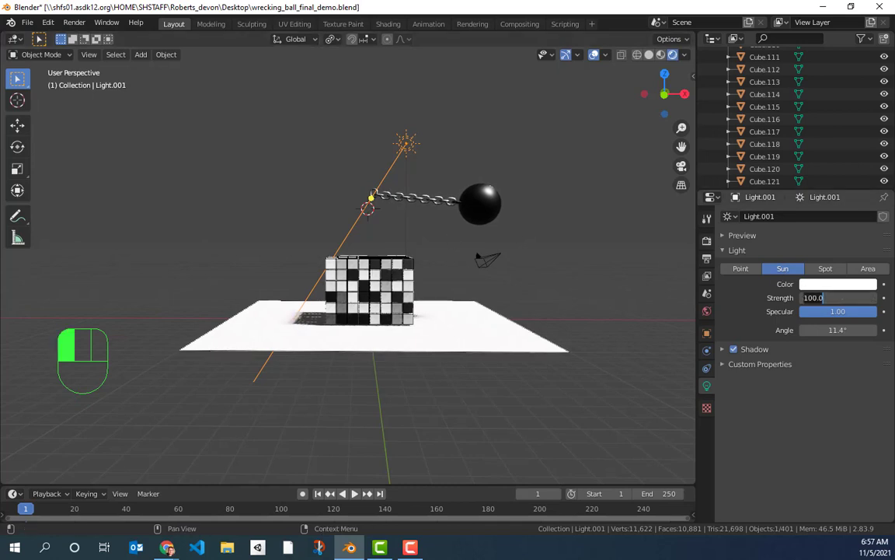
text(10)
key(Return)
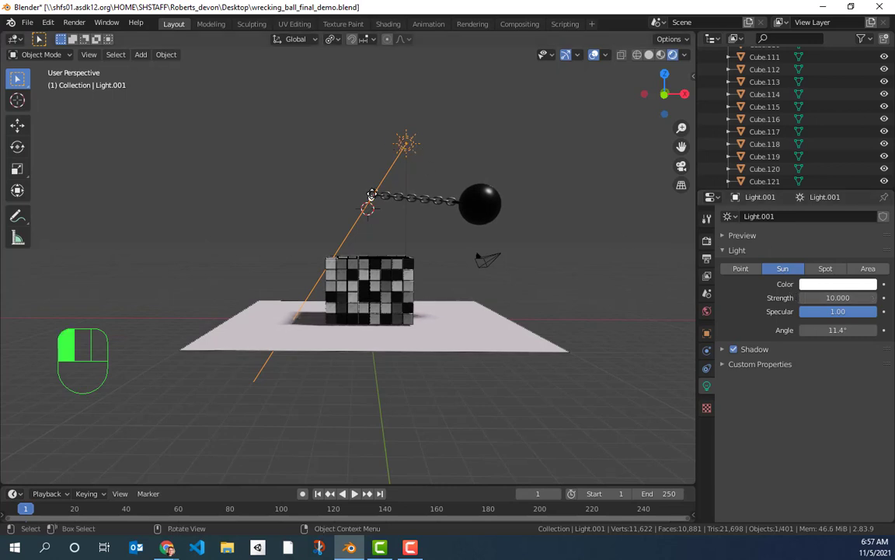
drag(372, 194, 386, 205)
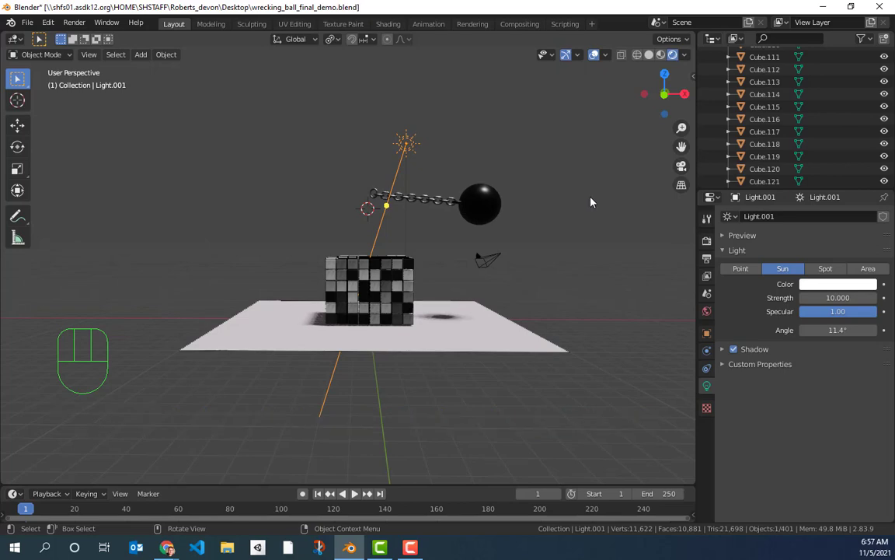
Look through the camera and lock the camera to the view.
key(KP_0)
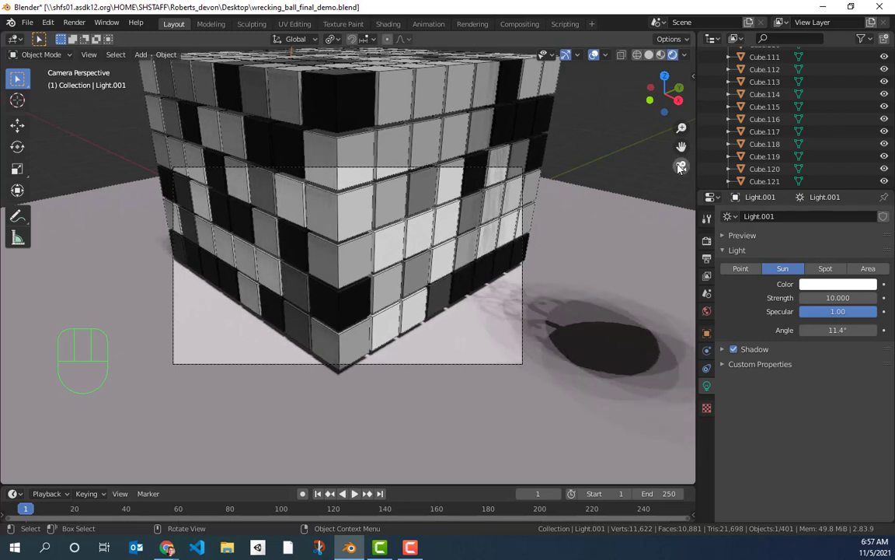
key(n)
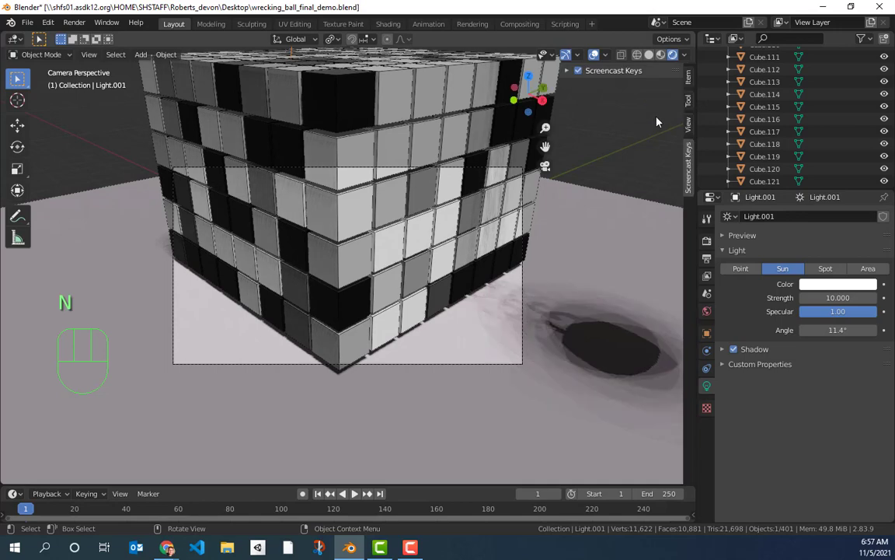
click(688, 122)
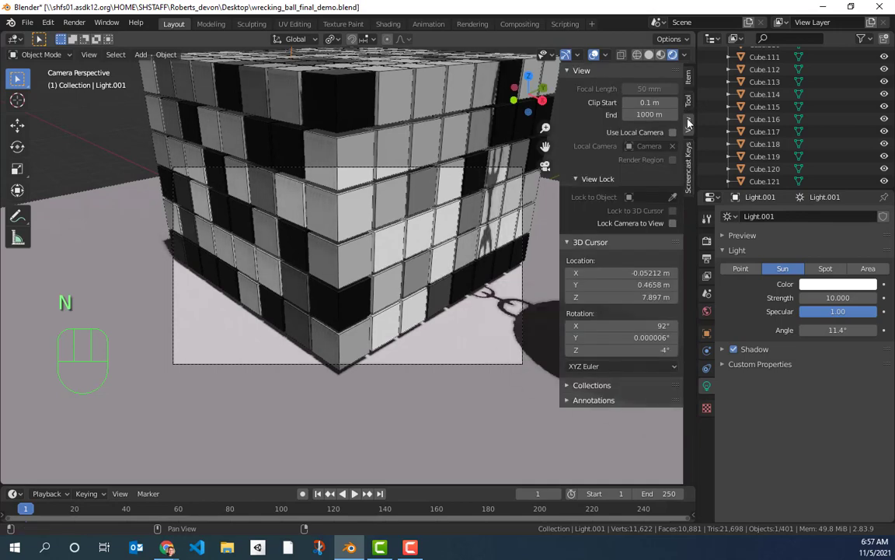
click(673, 223)
key(n)
Reframe the camera from the front and slightly above so the cube stack, chain and wrecking ball fit inside the frame.
middle_drag(470, 213, 478, 218)
scroll(476, 217, down, 3)
middle_drag(415, 215, 414, 256)
scroll(424, 254, down, 2)
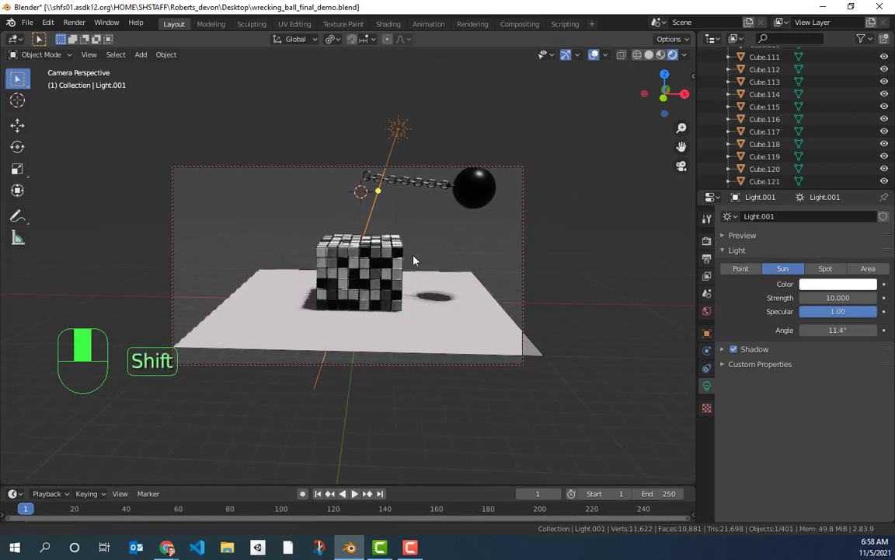
scroll(415, 256, up, 1)
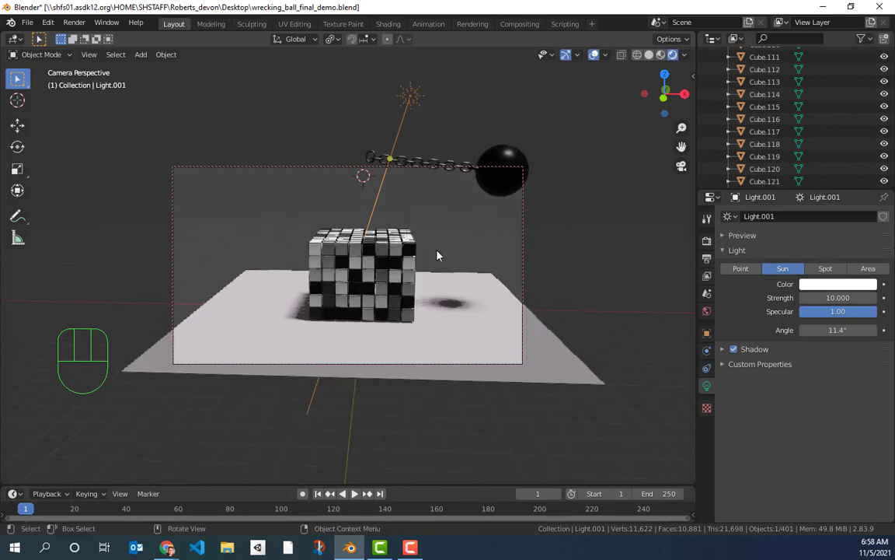
mouse_move(394, 268)
middle_down()
mouse_move(356, 238)
mouse_move(411, 267)
mouse_move(402, 288)
mouse_move(389, 274)
mouse_move(393, 286)
middle_up()
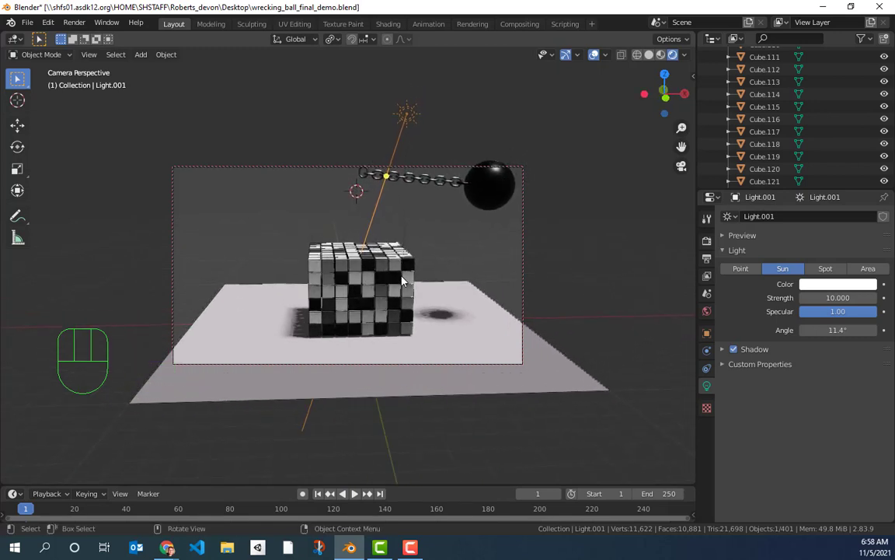
scroll(403, 281, down, 2)
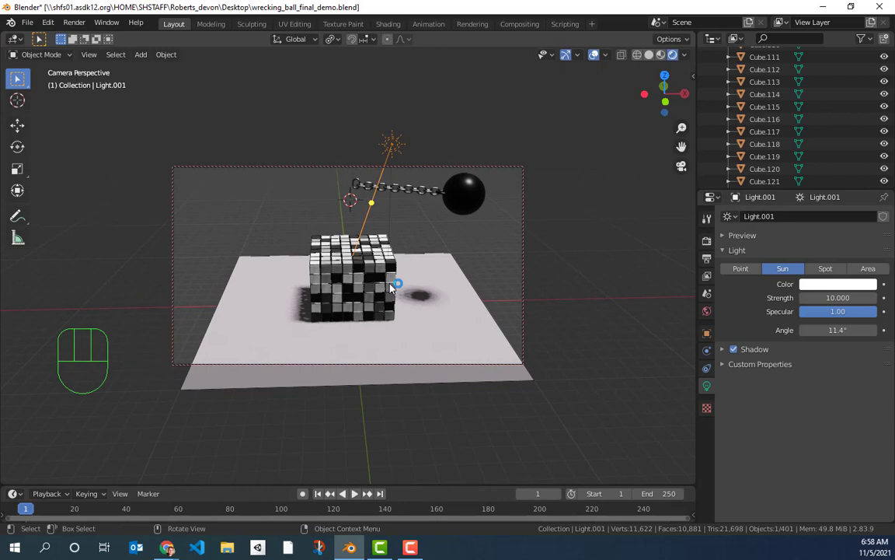
Select the sun light above the cubes and look at the scene in top view.
click(393, 151)
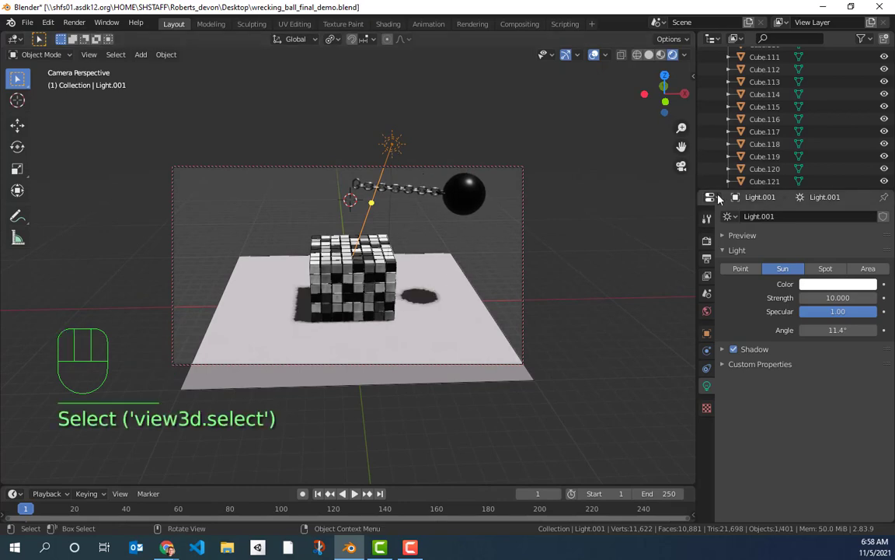
middle_drag(409, 226, 407, 179)
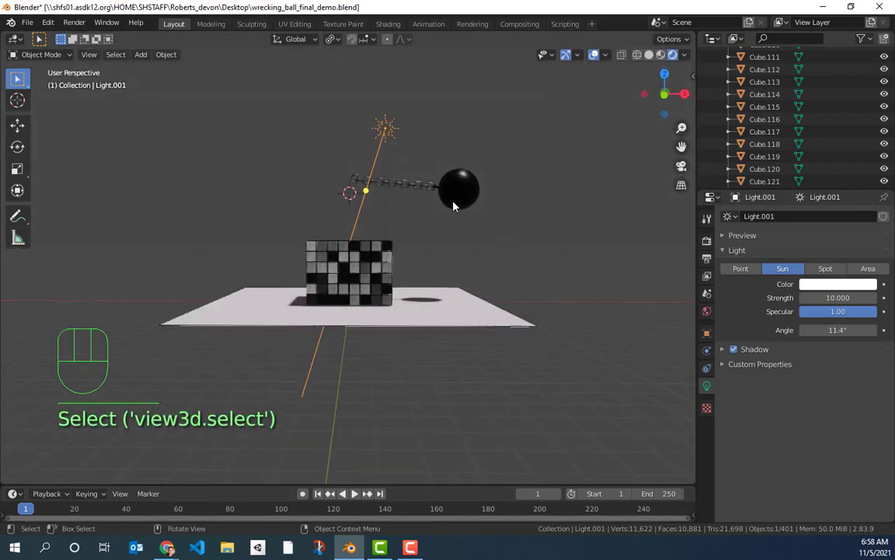
click(386, 133)
key(KP_7)
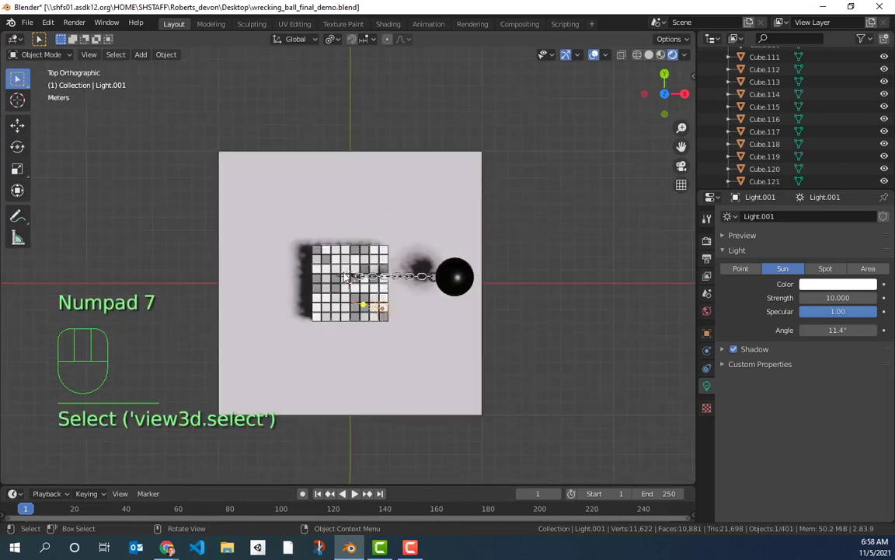
click(380, 309)
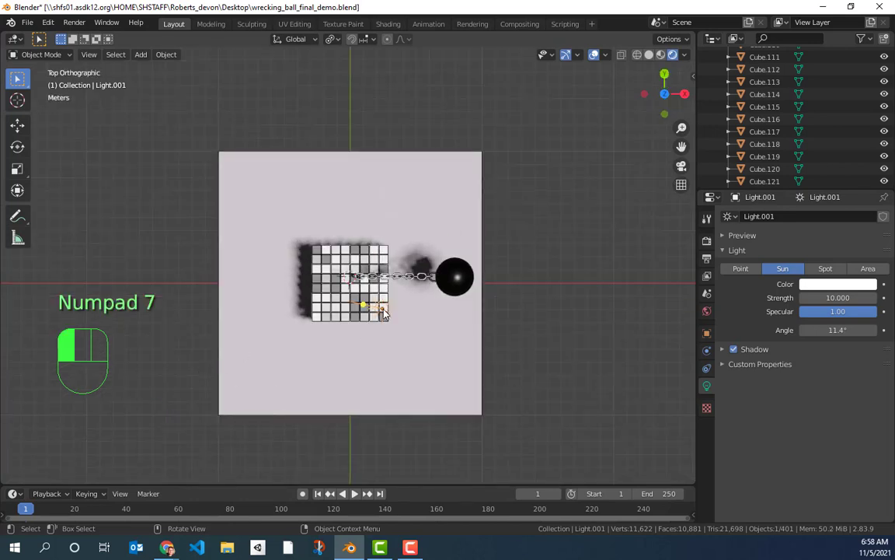
key(g)
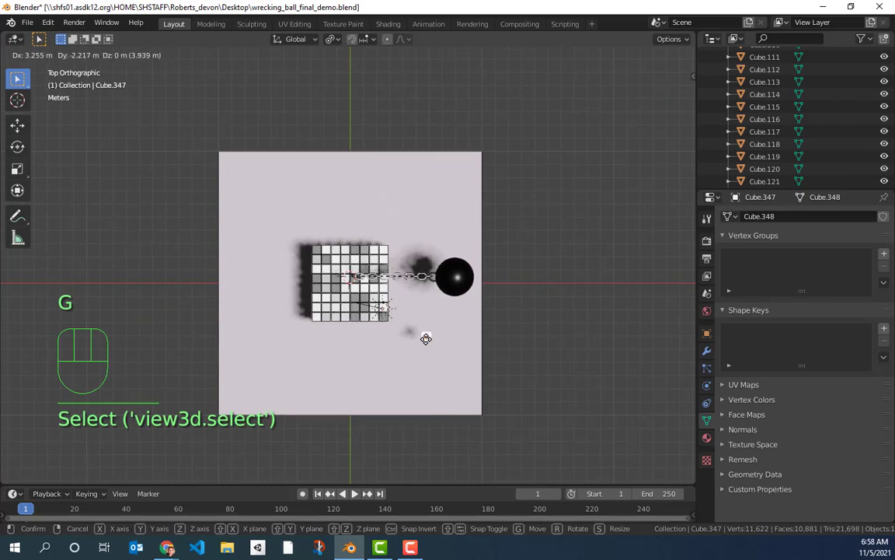
click(430, 342)
key(ctrl+z)
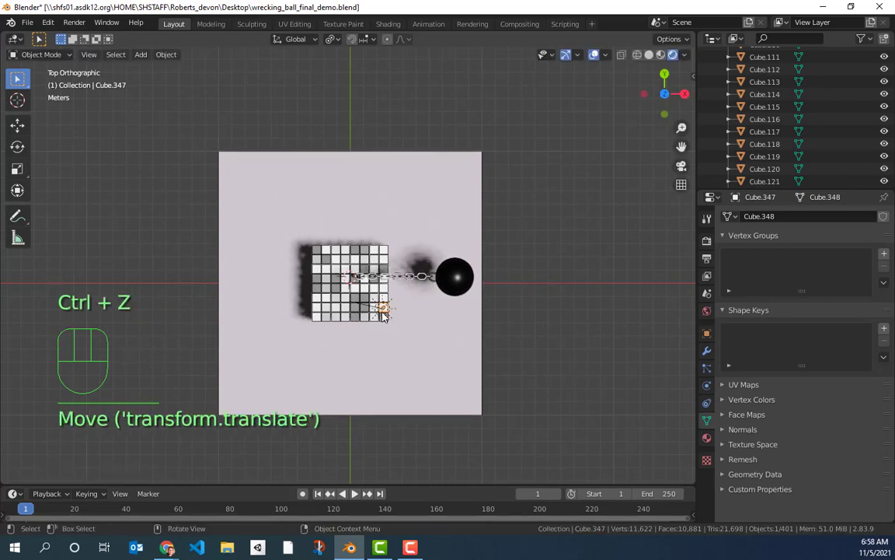
key(ctrl+z)
Move the sun light diagonally out past the cube stack's front-right corner and aim it back at the stack.
key(g)
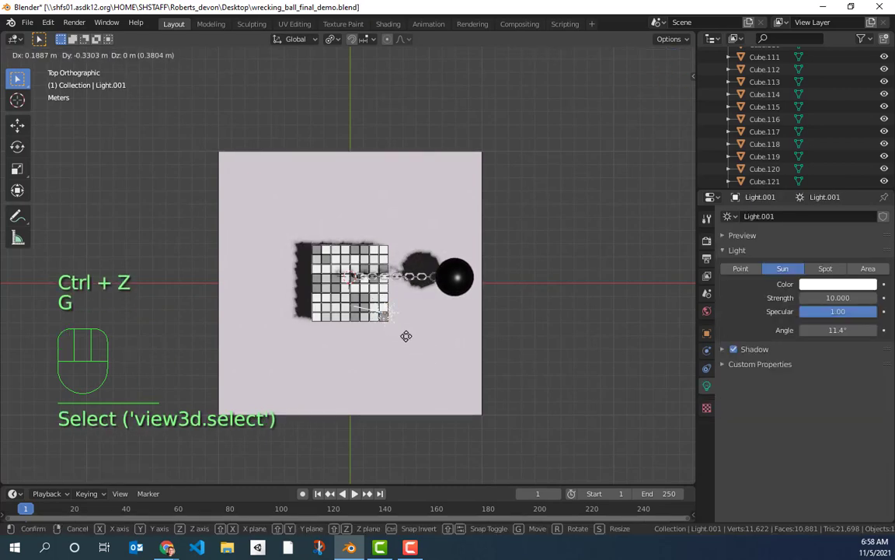
click(418, 343)
drag(399, 336, 389, 318)
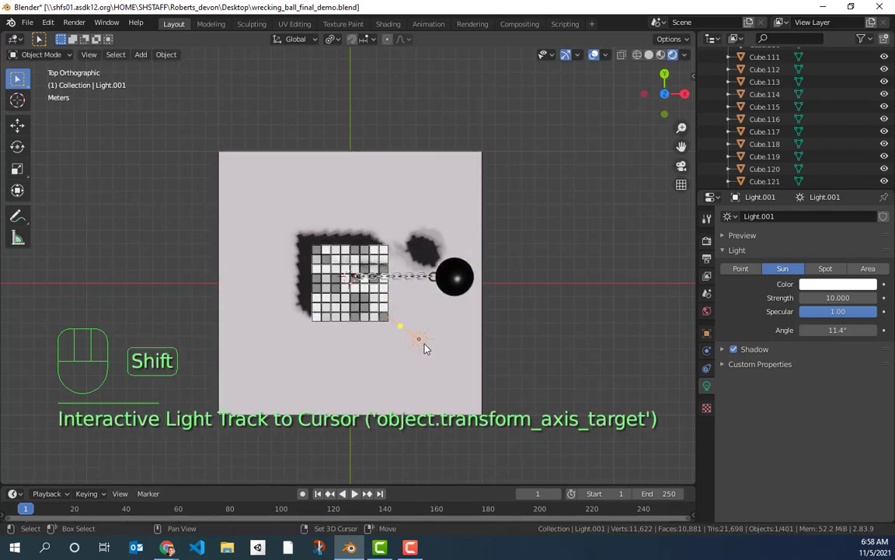
Duplicate the sun light, place the copy off the cube stack's front-left corner and aim it at the stack.
key(shift+d)
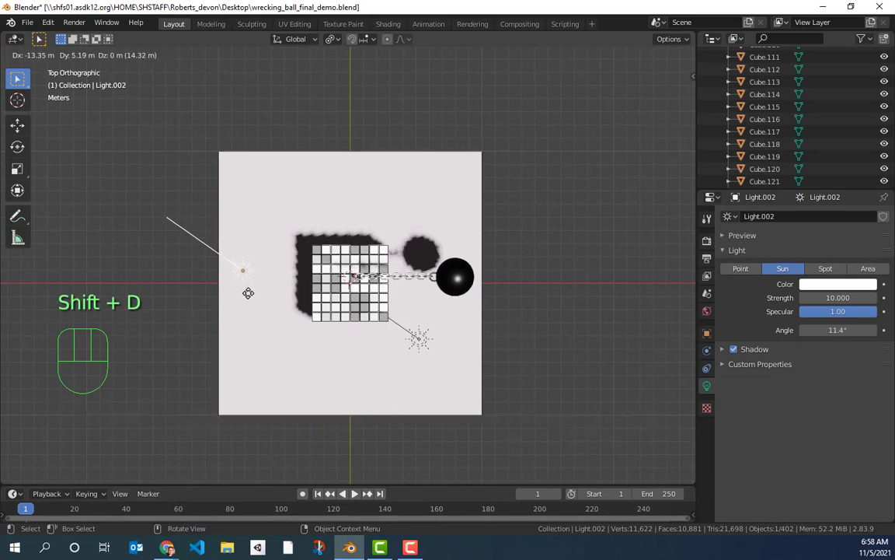
click(248, 356)
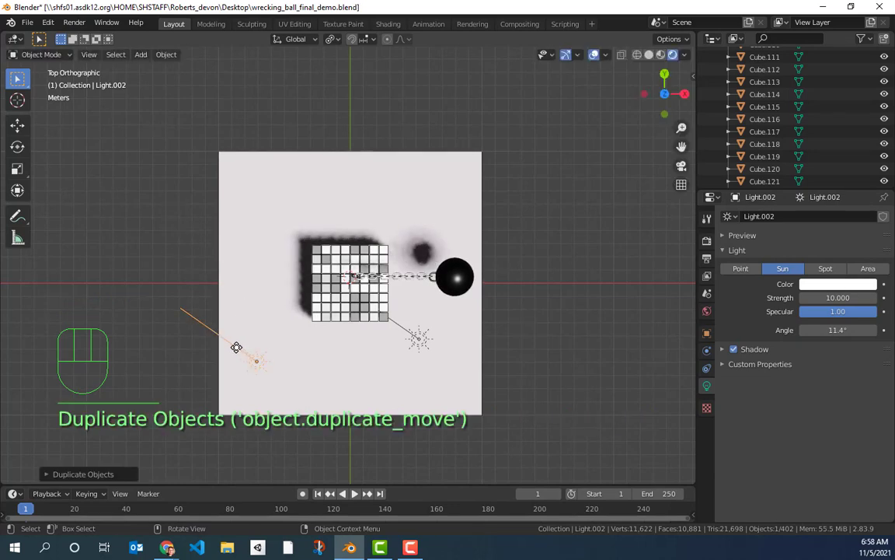
drag(236, 346, 319, 302)
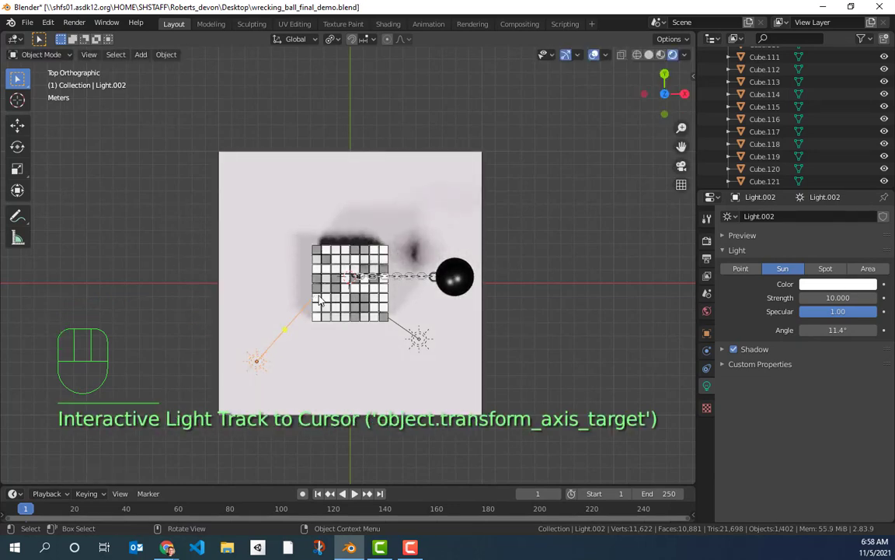
Play the simulation through the camera with both sun lights and stop it around frame 120.
middle_drag(470, 326, 444, 329)
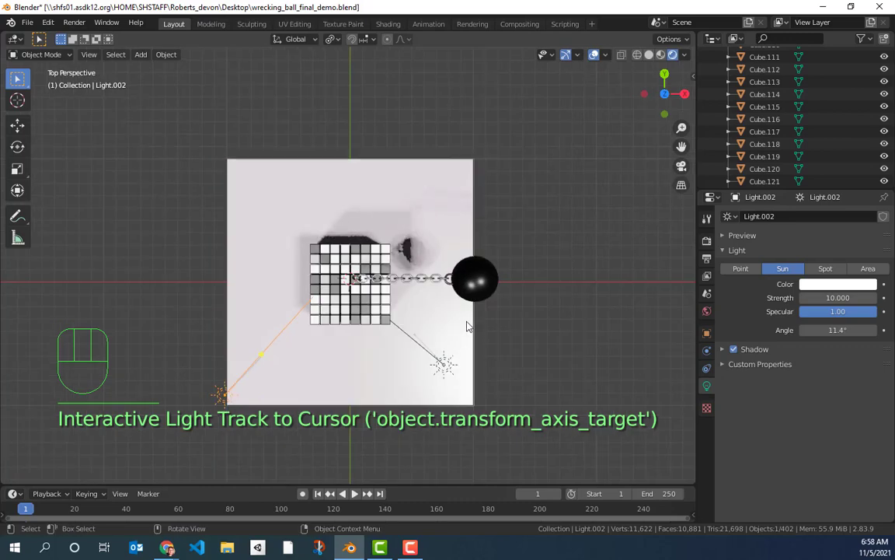
key(KP_1)
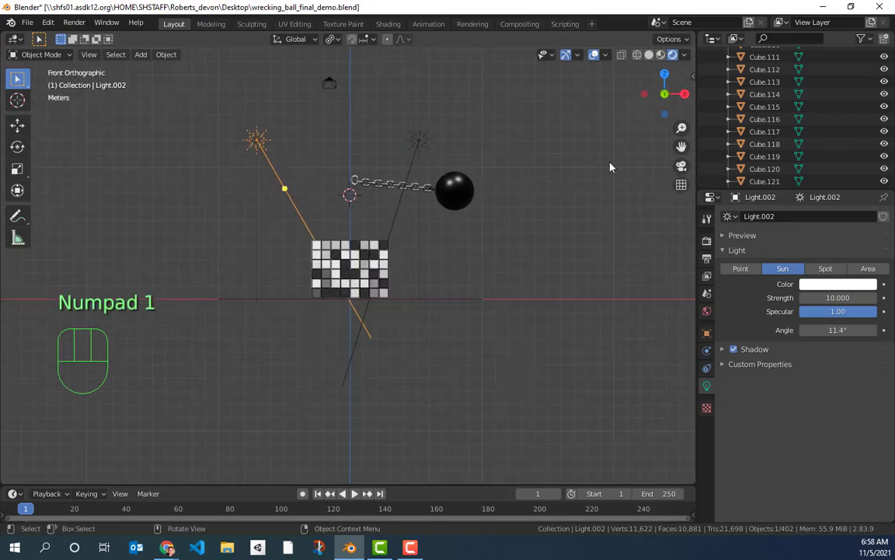
click(682, 167)
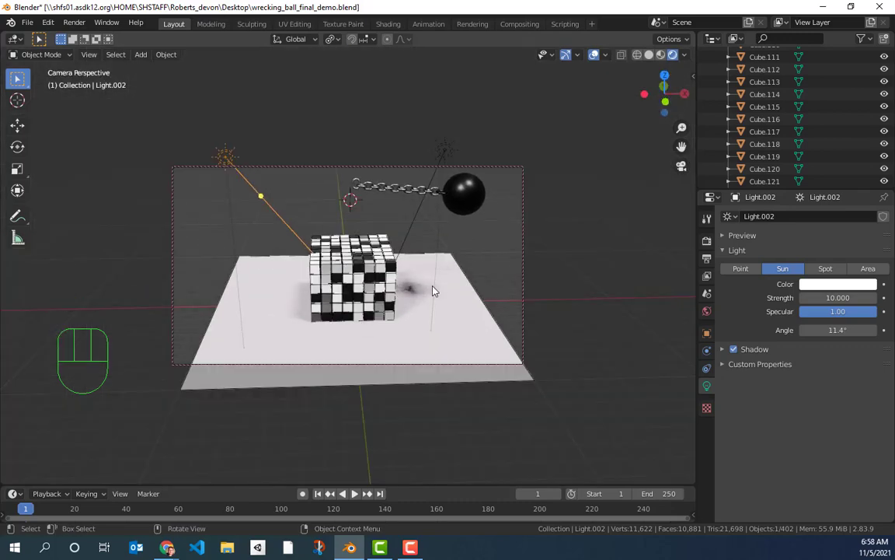
key(space)
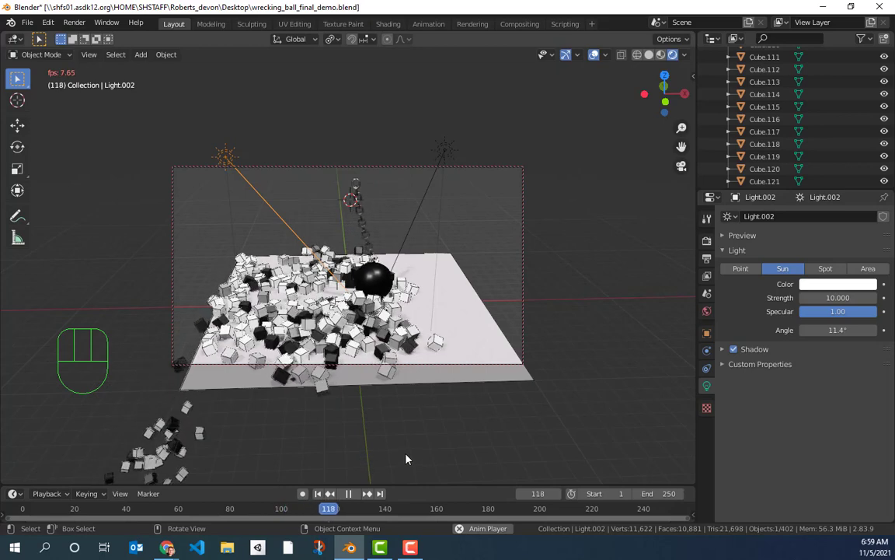
key(space)
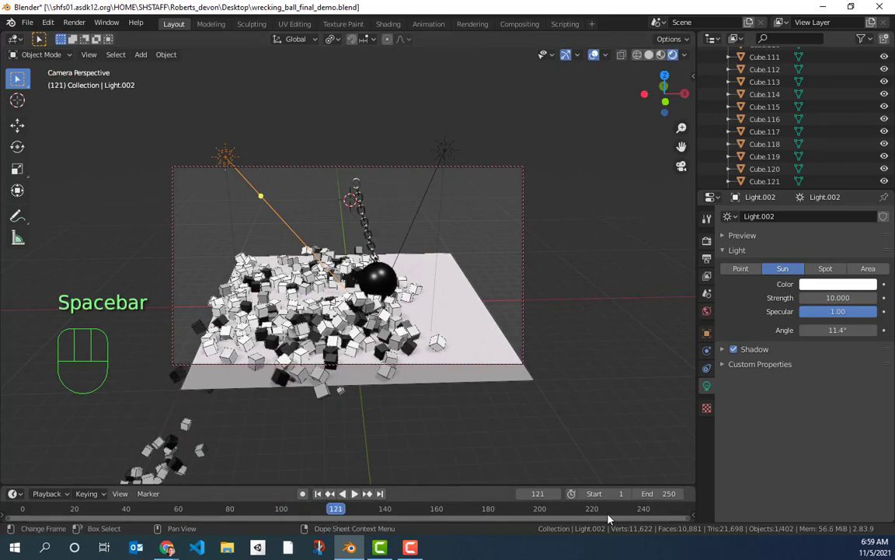
Set the animation's end frame to 120.
click(659, 493)
text(1)
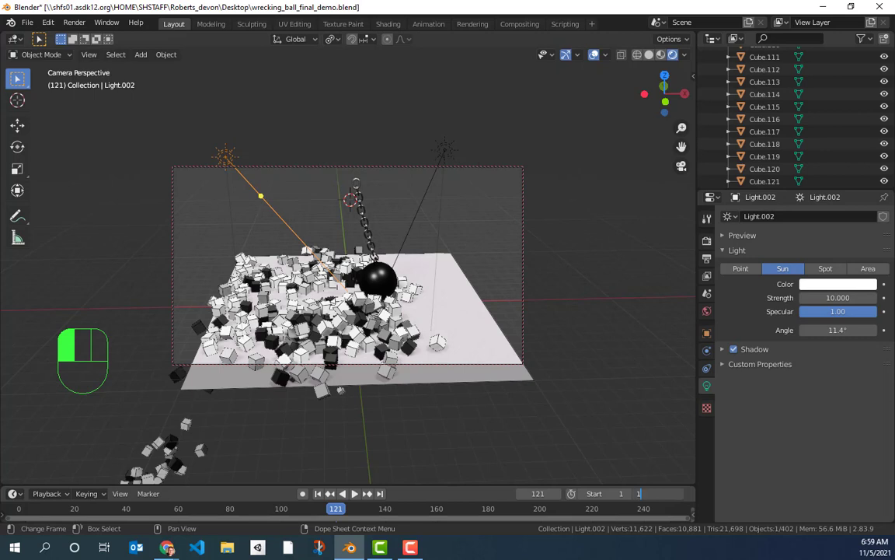
text(20)
key(Return)
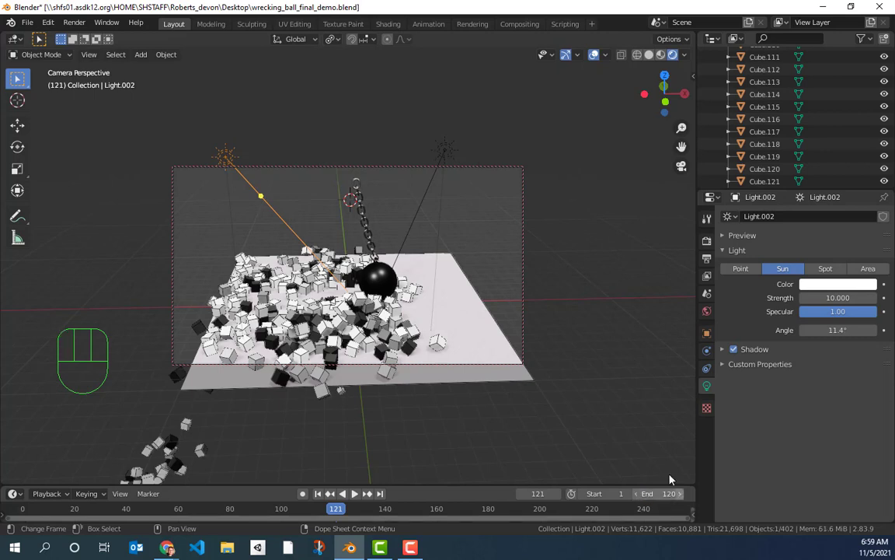
Set the render output folder to the Desktop.
click(708, 263)
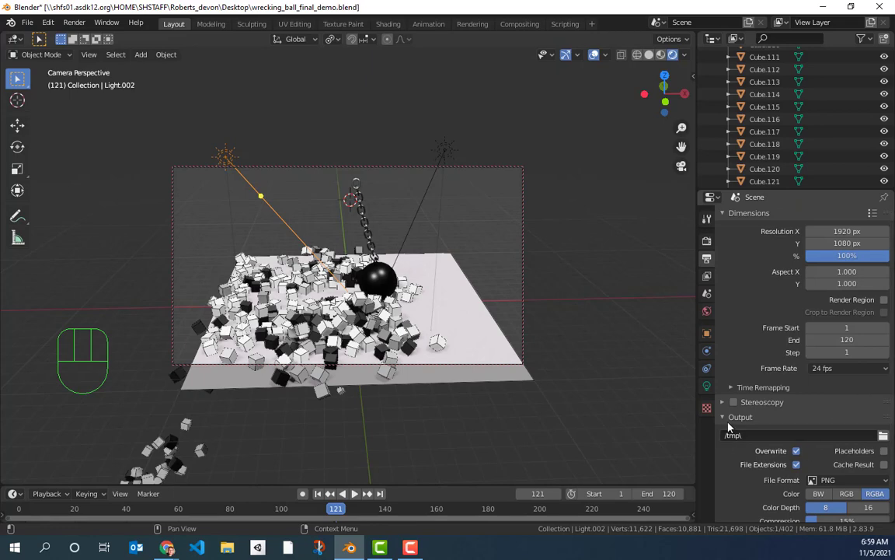
click(884, 435)
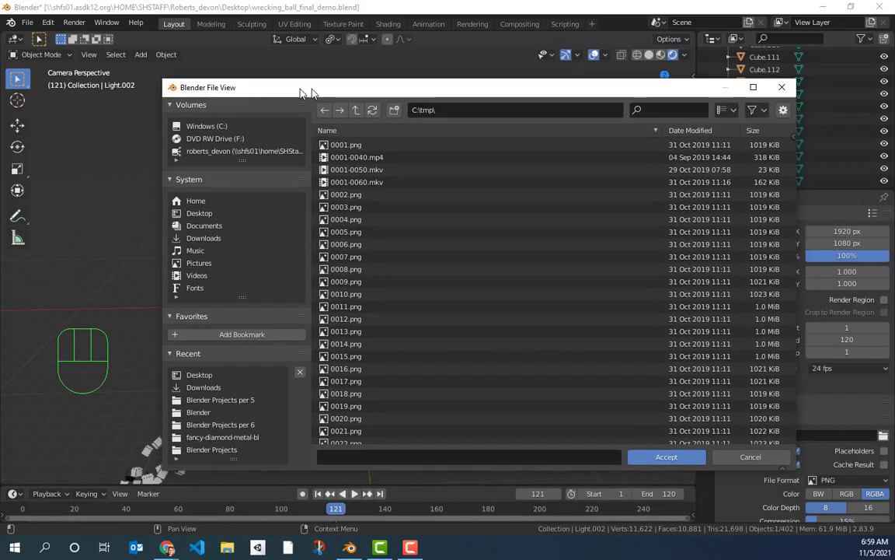
drag(300, 90, 215, 92)
click(132, 210)
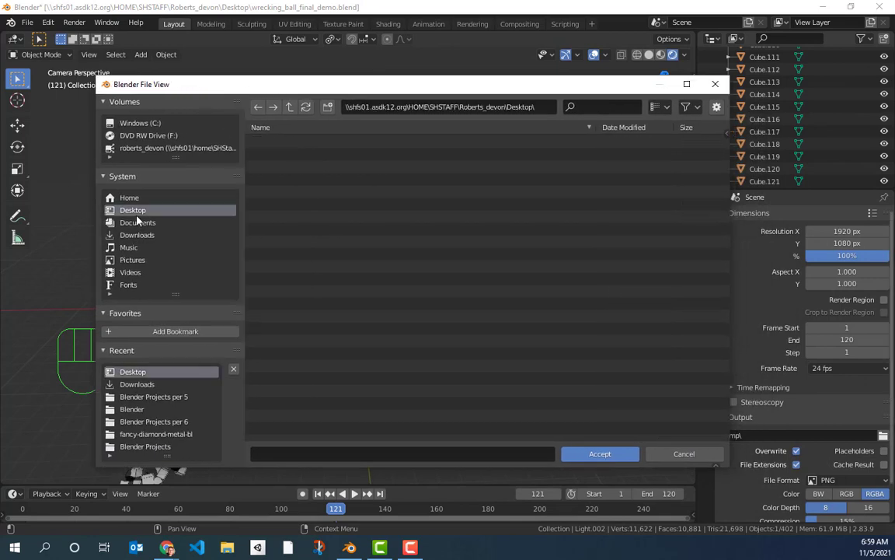
click(620, 459)
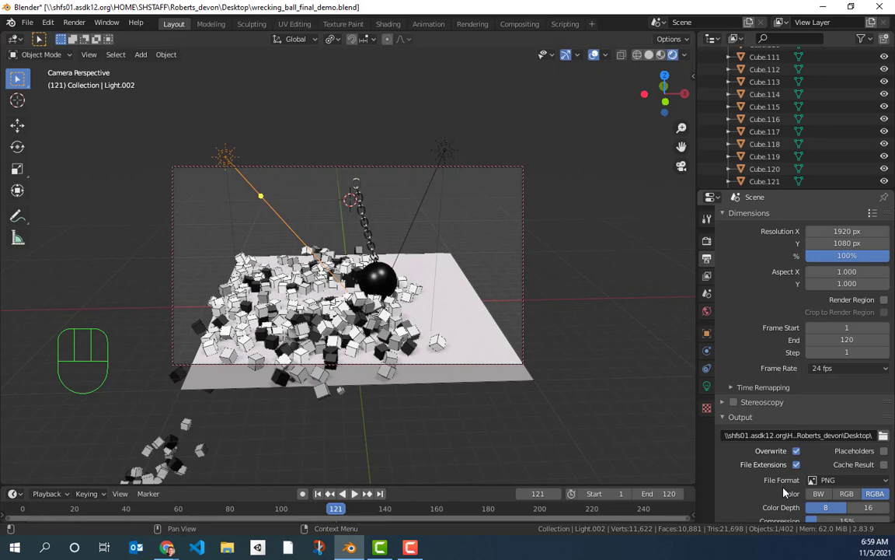
Set the output file format to AVI JPEG with 100% quality.
click(830, 480)
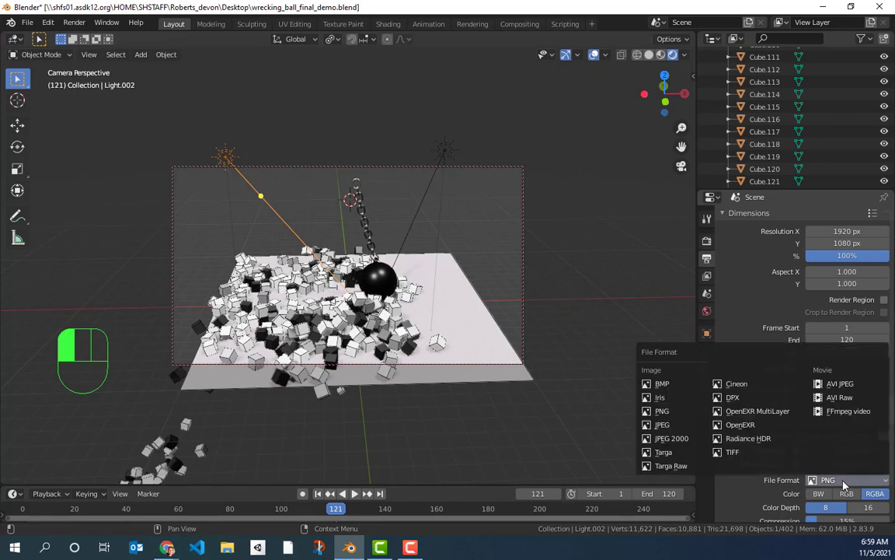
click(840, 386)
drag(869, 508, 890, 508)
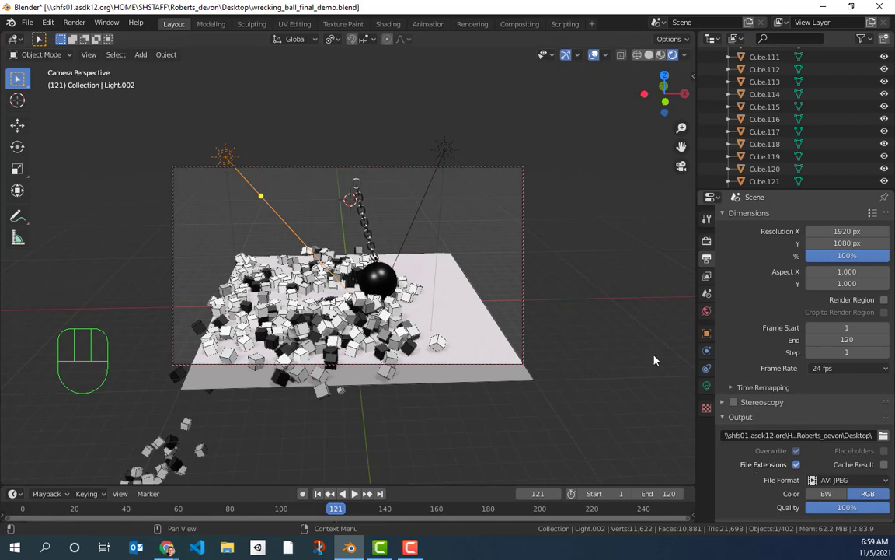
Save the project file and start rendering the animation.
click(28, 23)
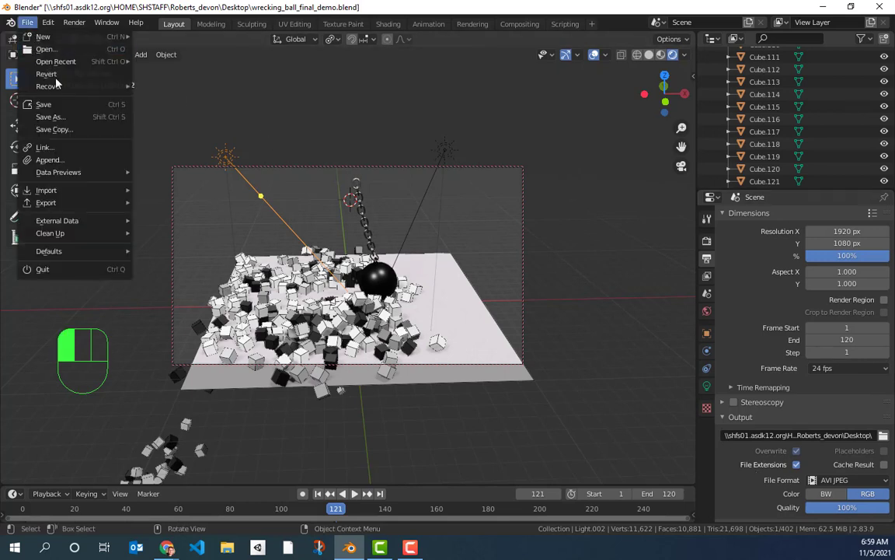
click(45, 105)
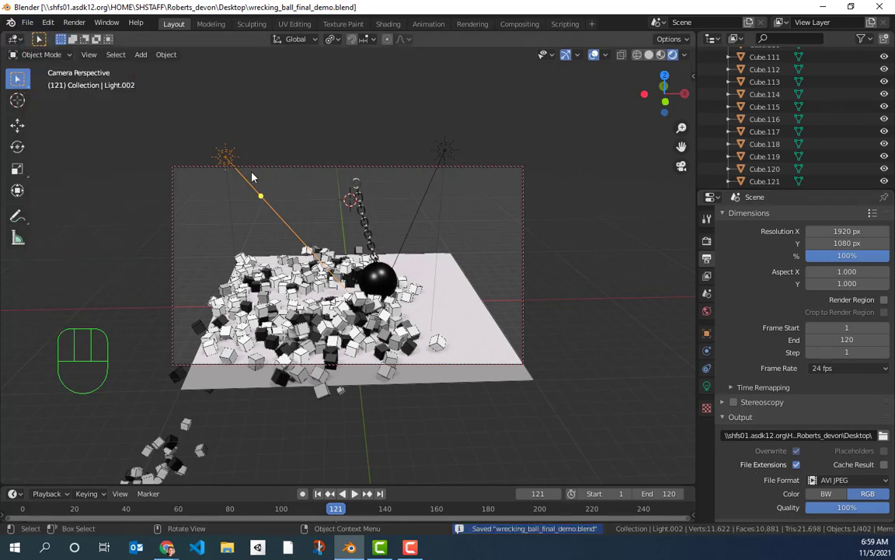
click(66, 24)
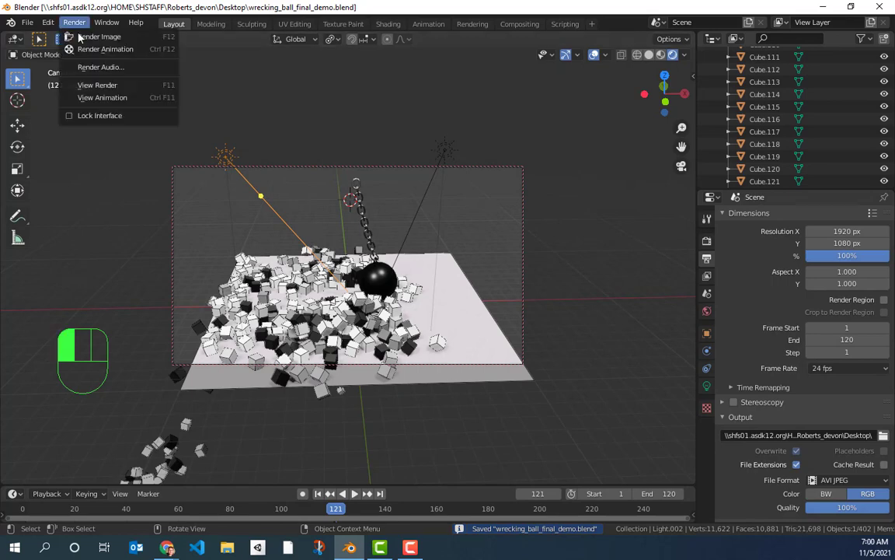
click(96, 50)
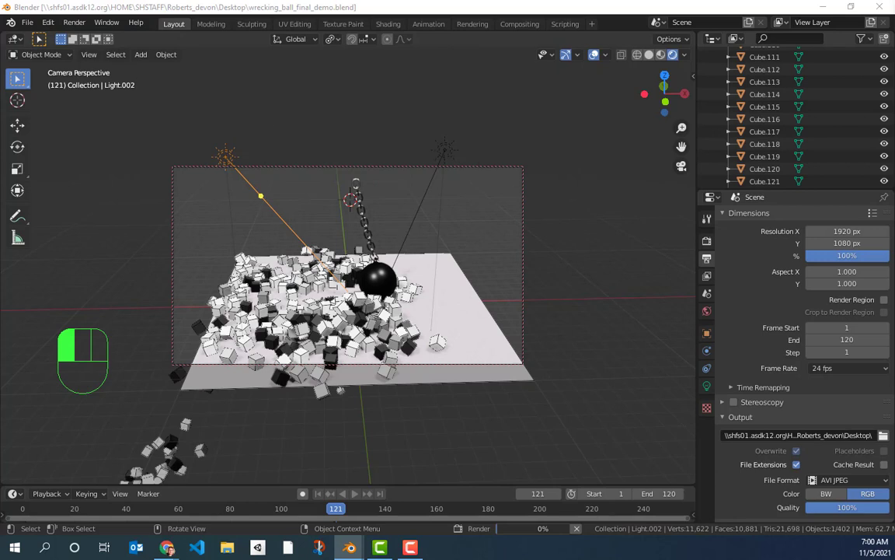